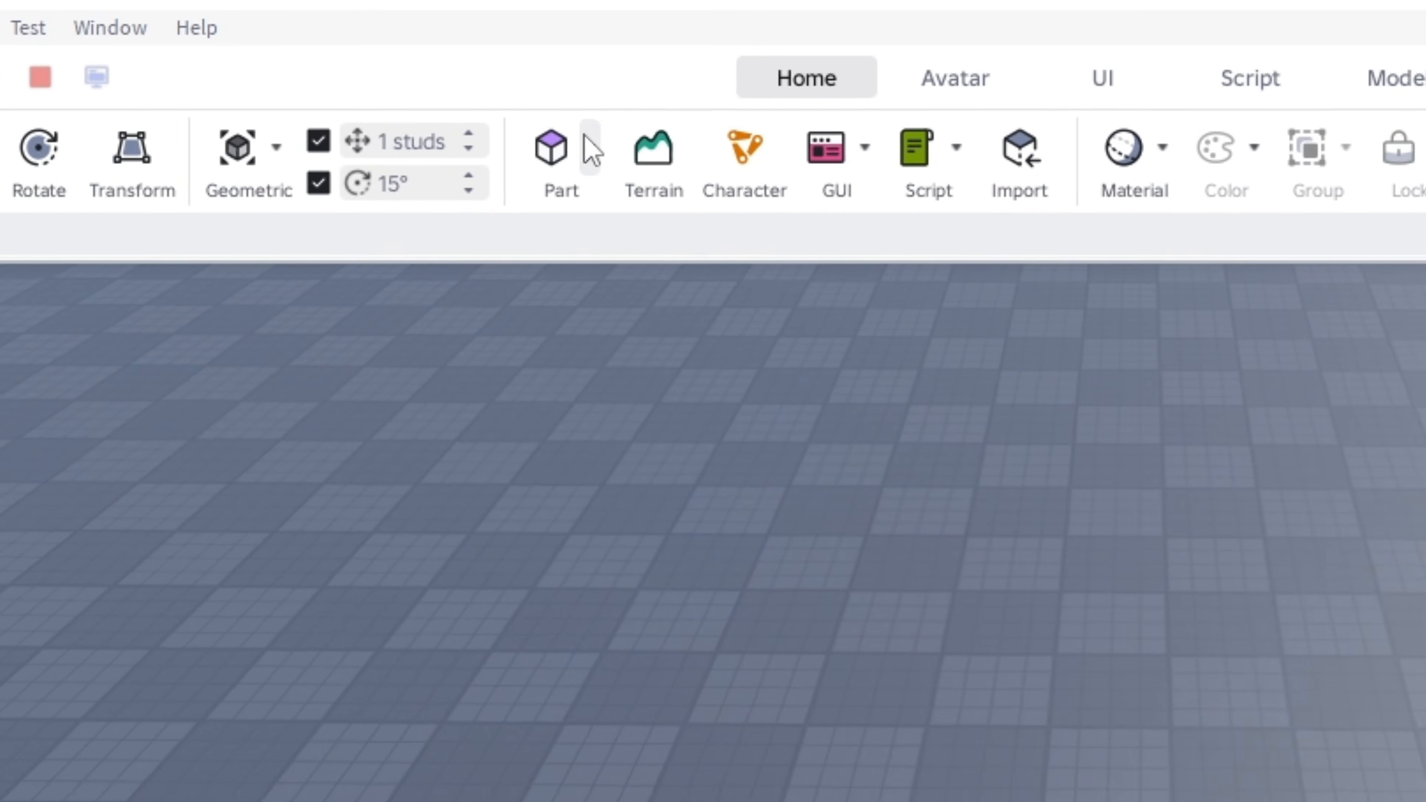
Insert a block part into the workspace
{"action": "left_click", "coordinate": [344, 69]}
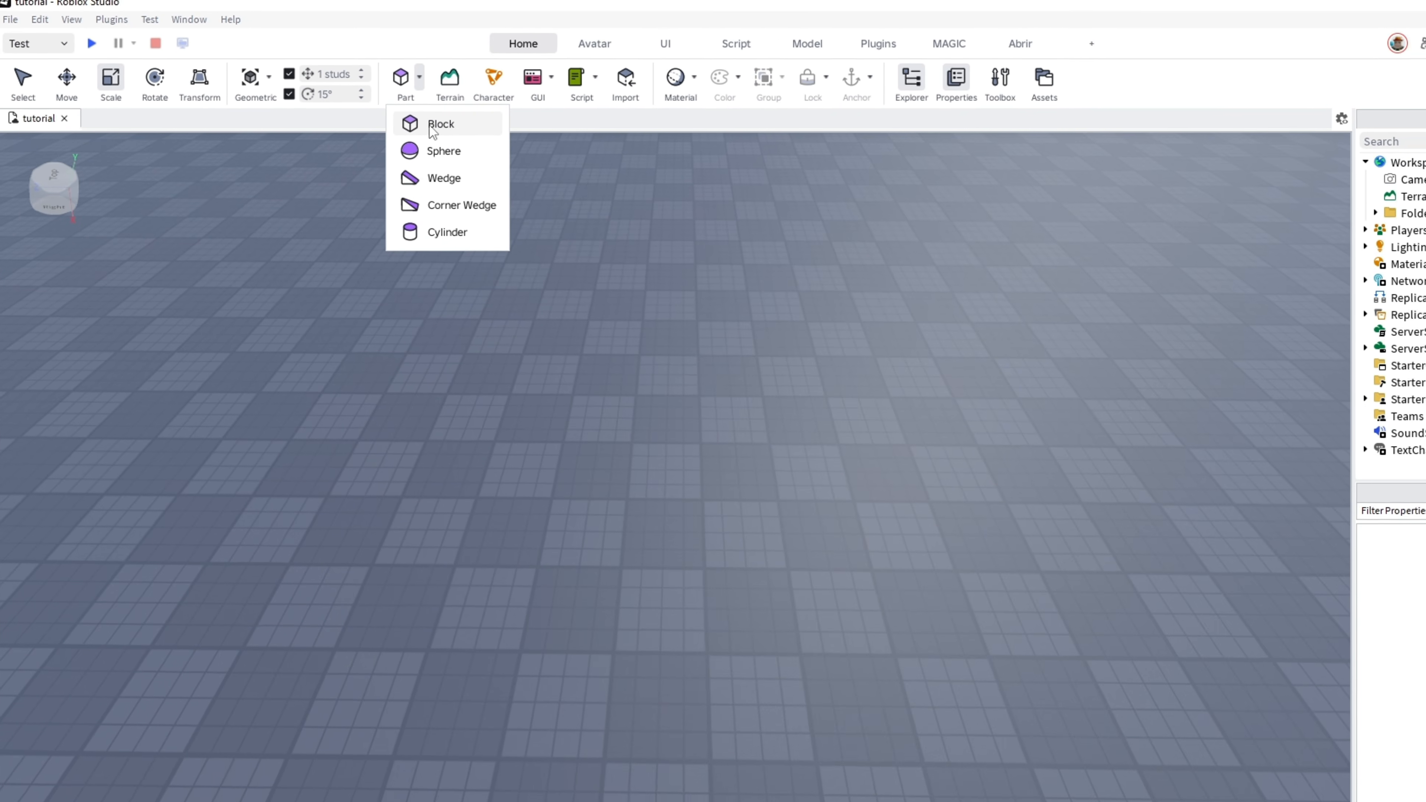
{"action": "left_click", "coordinate": [432, 127]}
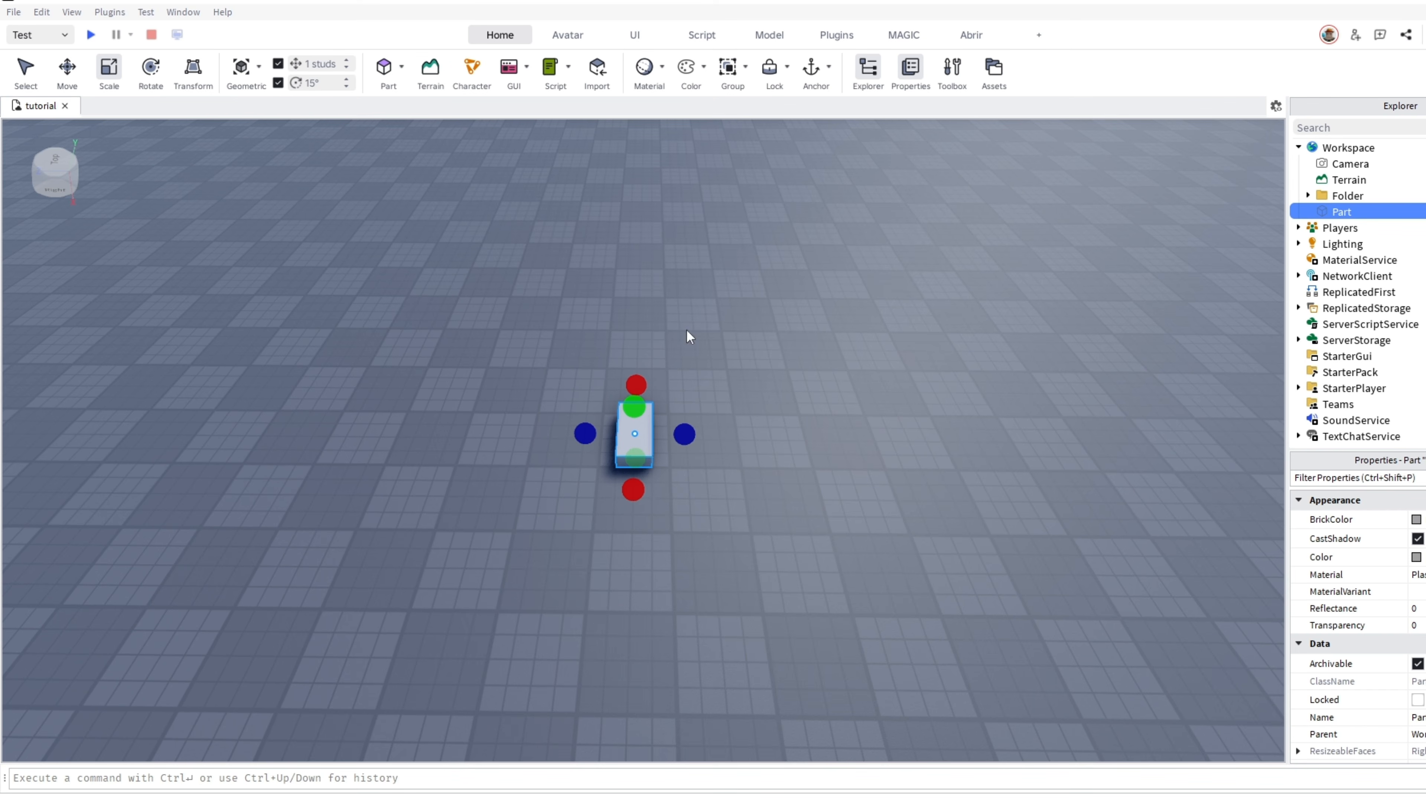
{"action": "left_click", "coordinate": [907, 452]}
{"action": "key", "text": "a"}
{"action": "right_click_drag", "start_coordinate": [906, 451], "coordinate": [906, 451]}
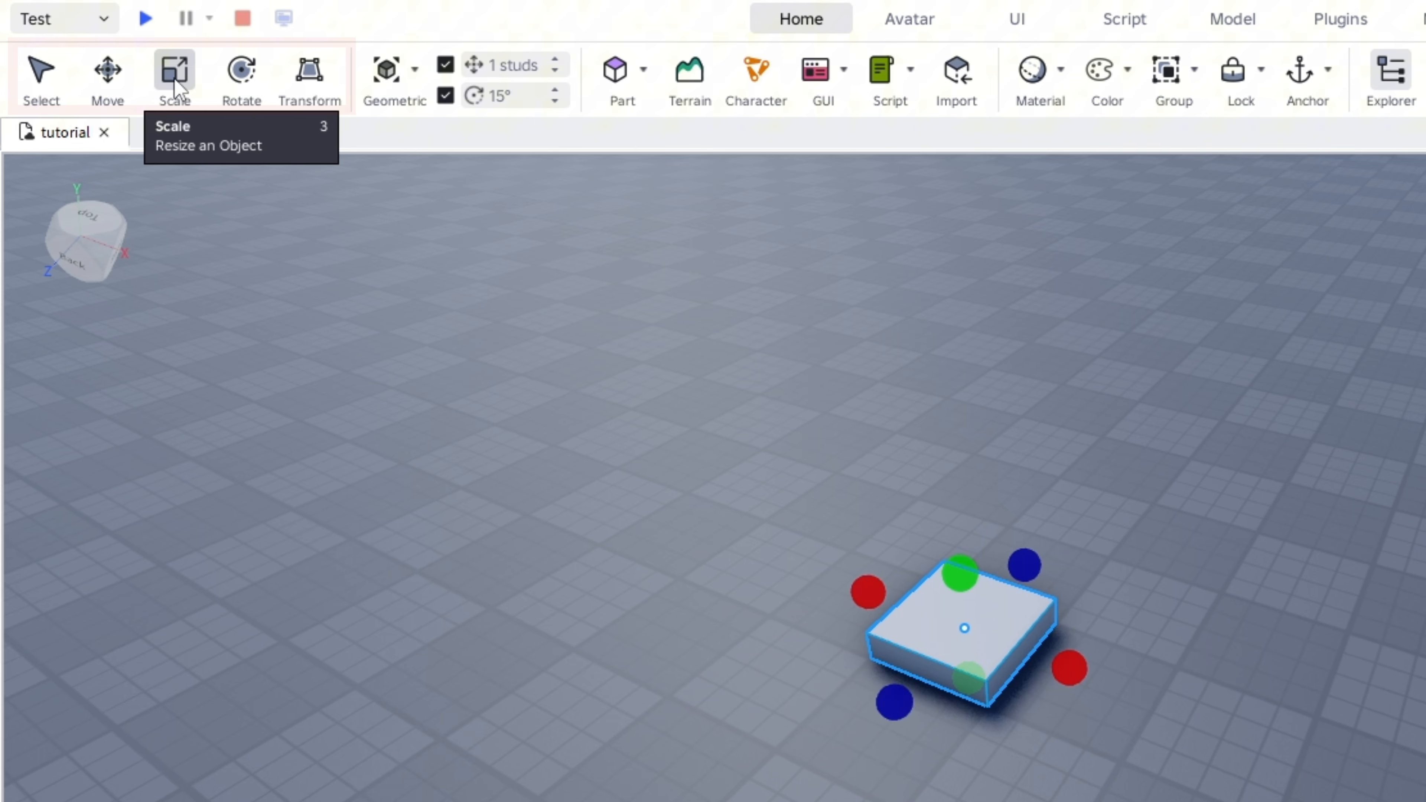
Reposition the block on the baseplate, first with the Select tool and then along its axes with the Move tool
{"action": "left_click", "coordinate": [41, 71]}
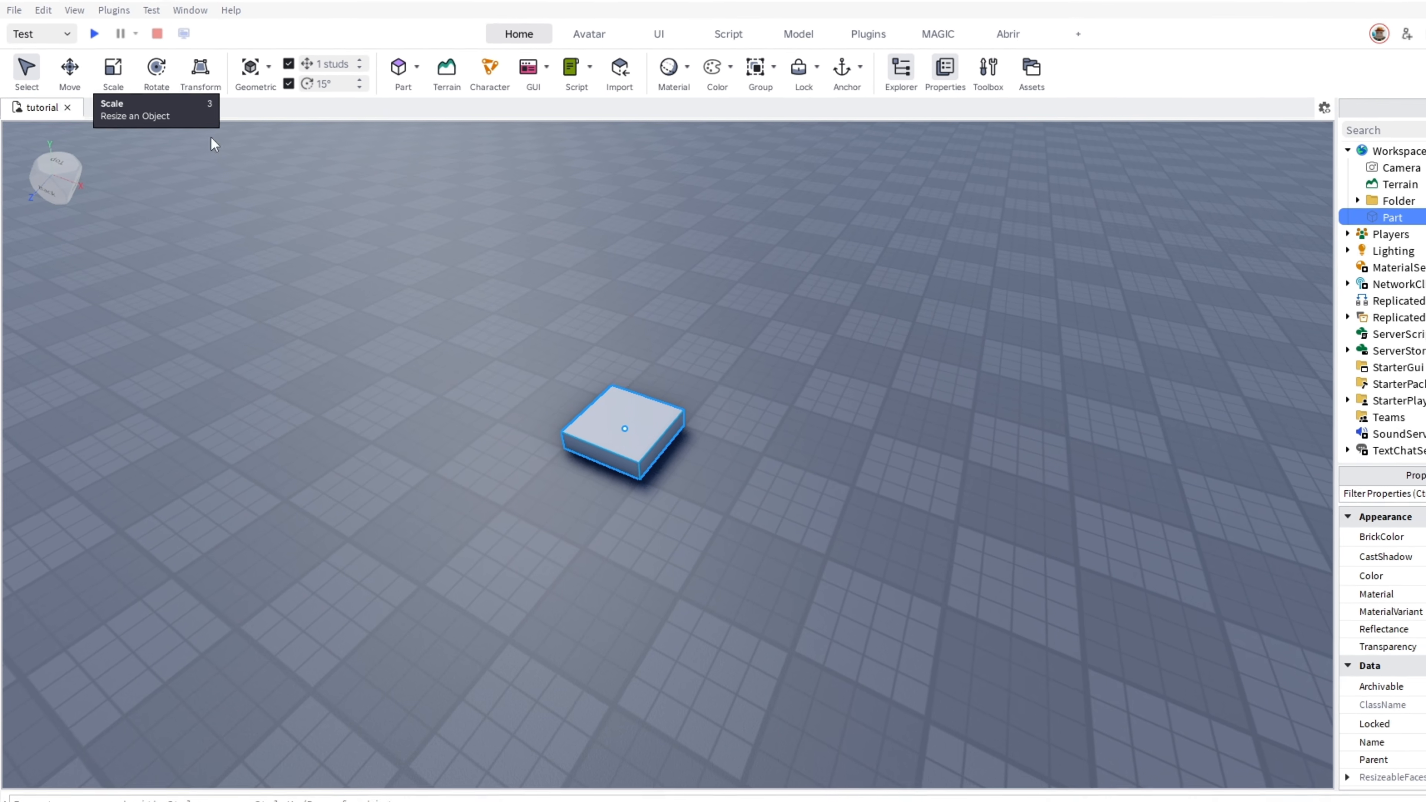
{"action": "left_click_drag", "start_coordinate": [638, 432], "coordinate": [430, 352]}
{"action": "left_click_drag", "start_coordinate": [736, 470], "coordinate": [740, 468]}
{"action": "mouse_move", "coordinate": [694, 329]}
{"action": "left_mouse_down"}
{"action": "mouse_move", "coordinate": [702, 225]}
{"action": "mouse_move", "coordinate": [694, 329]}
{"action": "left_mouse_up"}
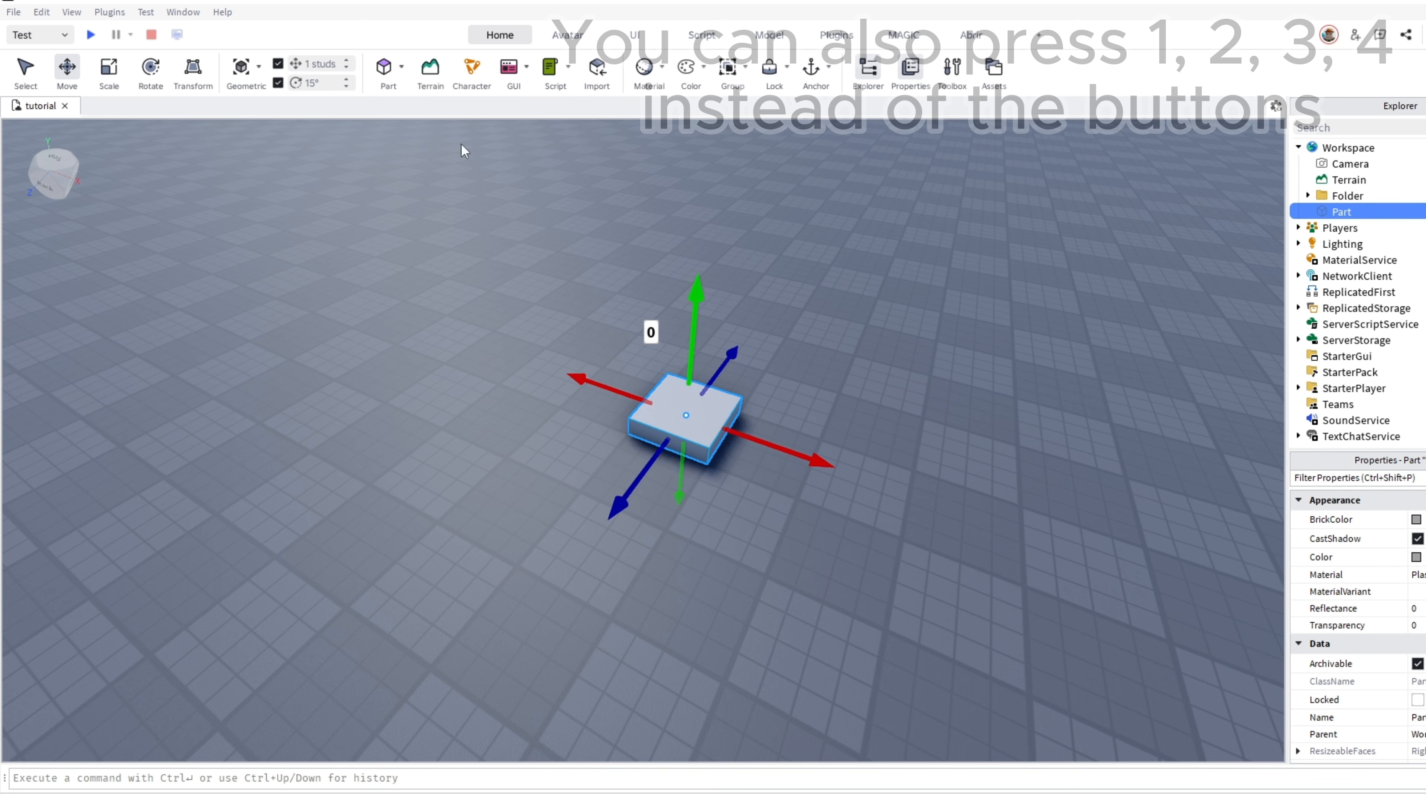
Scale the flat block upward so that it becomes roughly a cube
{"action": "left_click", "coordinate": [108, 72]}
{"action": "left_click_drag", "start_coordinate": [690, 379], "coordinate": [695, 314]}
{"action": "left_click_drag", "start_coordinate": [758, 414], "coordinate": [739, 419]}
Try rotating the cube with the Rotate tool
{"action": "left_click", "coordinate": [474, 155]}
{"action": "key", "text": "ctrl+4"}
{"action": "left_click", "coordinate": [662, 337]}
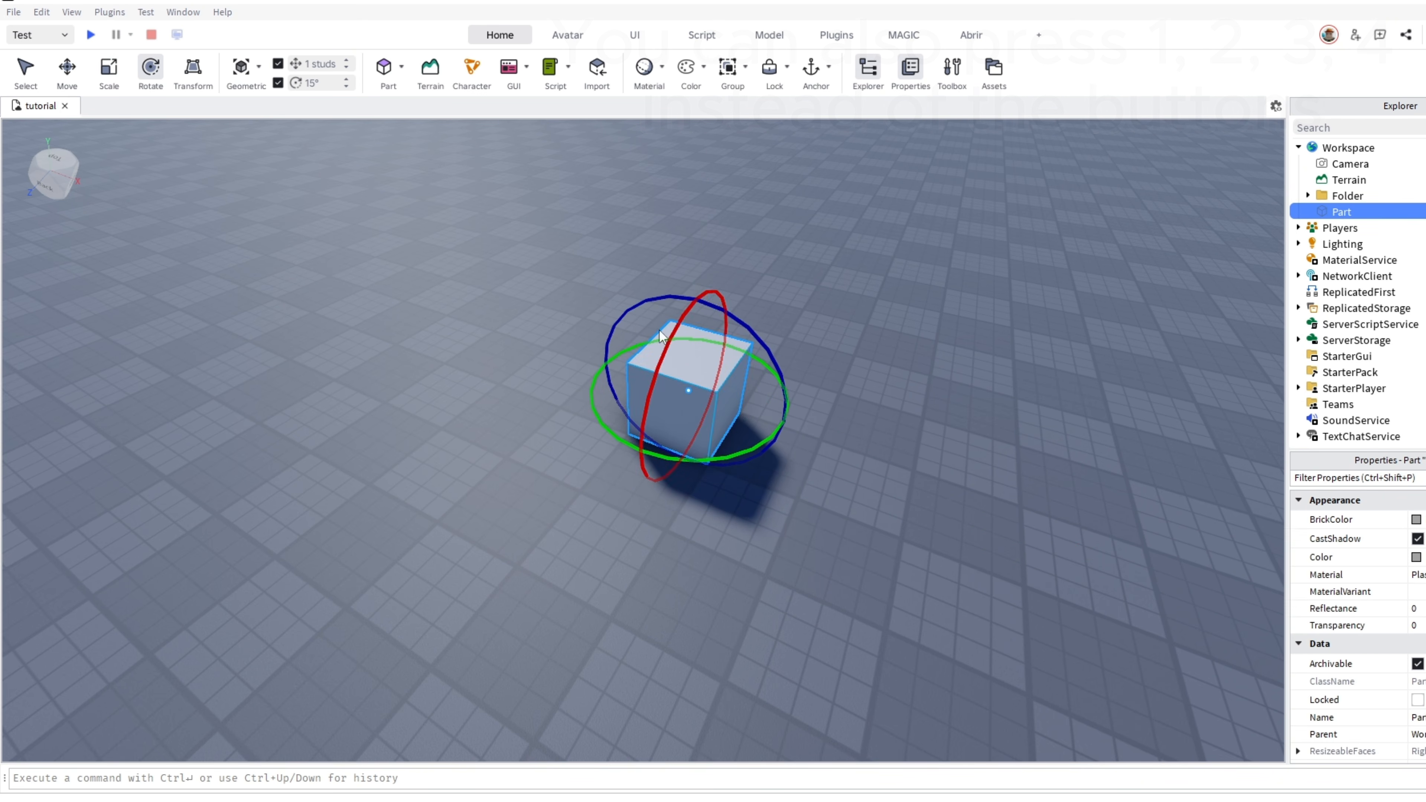
{"action": "left_click_drag", "start_coordinate": [745, 309], "coordinate": [721, 448]}
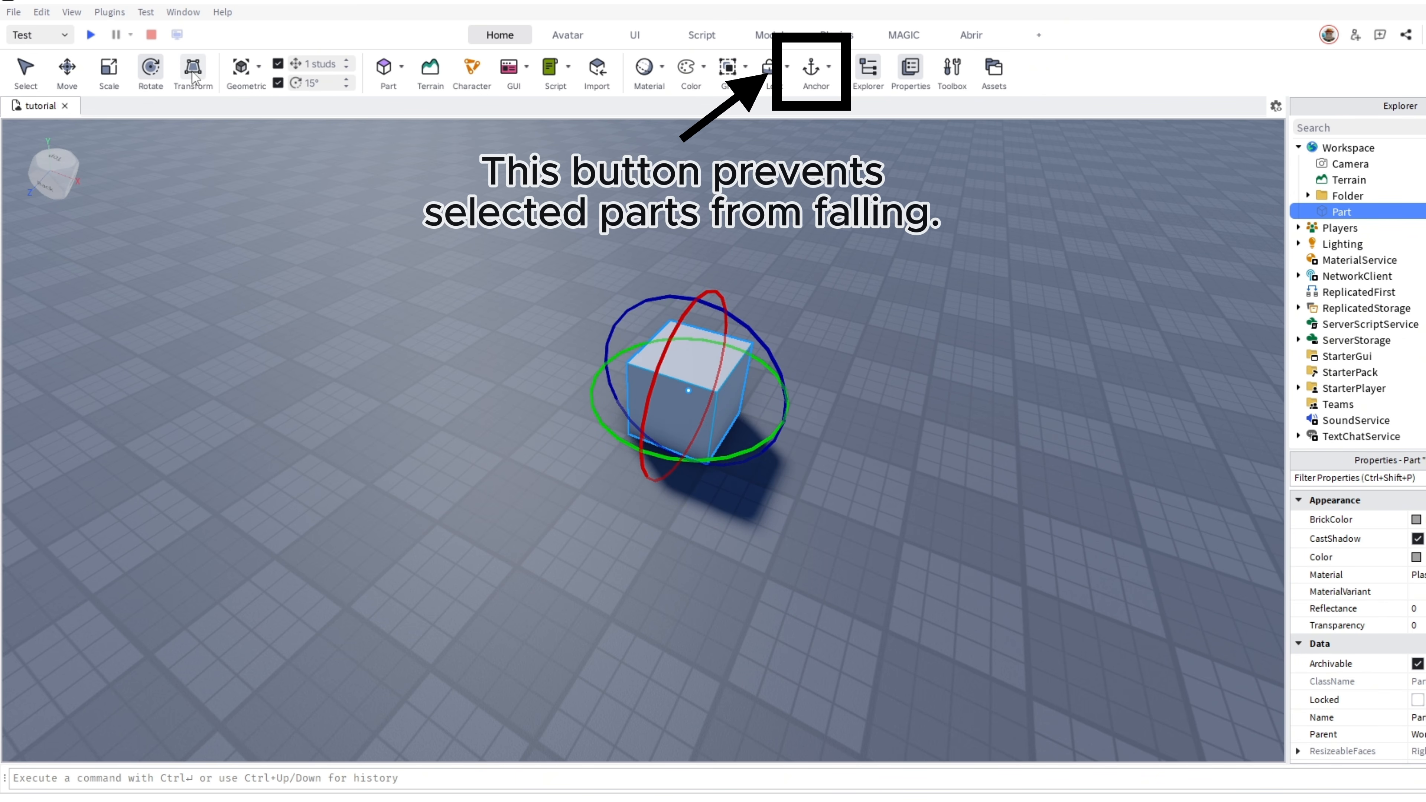
Adjust the cube freely with the combined Transform tool
{"action": "key", "text": "ctrl+5"}
{"action": "mouse_move", "coordinate": [709, 465]}
{"action": "left_mouse_down"}
{"action": "mouse_move", "coordinate": [709, 560]}
{"action": "mouse_move", "coordinate": [741, 461]}
{"action": "mouse_move", "coordinate": [732, 471]}
{"action": "left_mouse_up"}
{"action": "left_click_drag", "start_coordinate": [630, 434], "coordinate": [523, 446]}
{"action": "mouse_move", "coordinate": [794, 337]}
{"action": "left_mouse_down"}
{"action": "mouse_move", "coordinate": [786, 263]}
{"action": "mouse_move", "coordinate": [838, 424]}
{"action": "mouse_move", "coordinate": [804, 329]}
{"action": "left_mouse_up"}
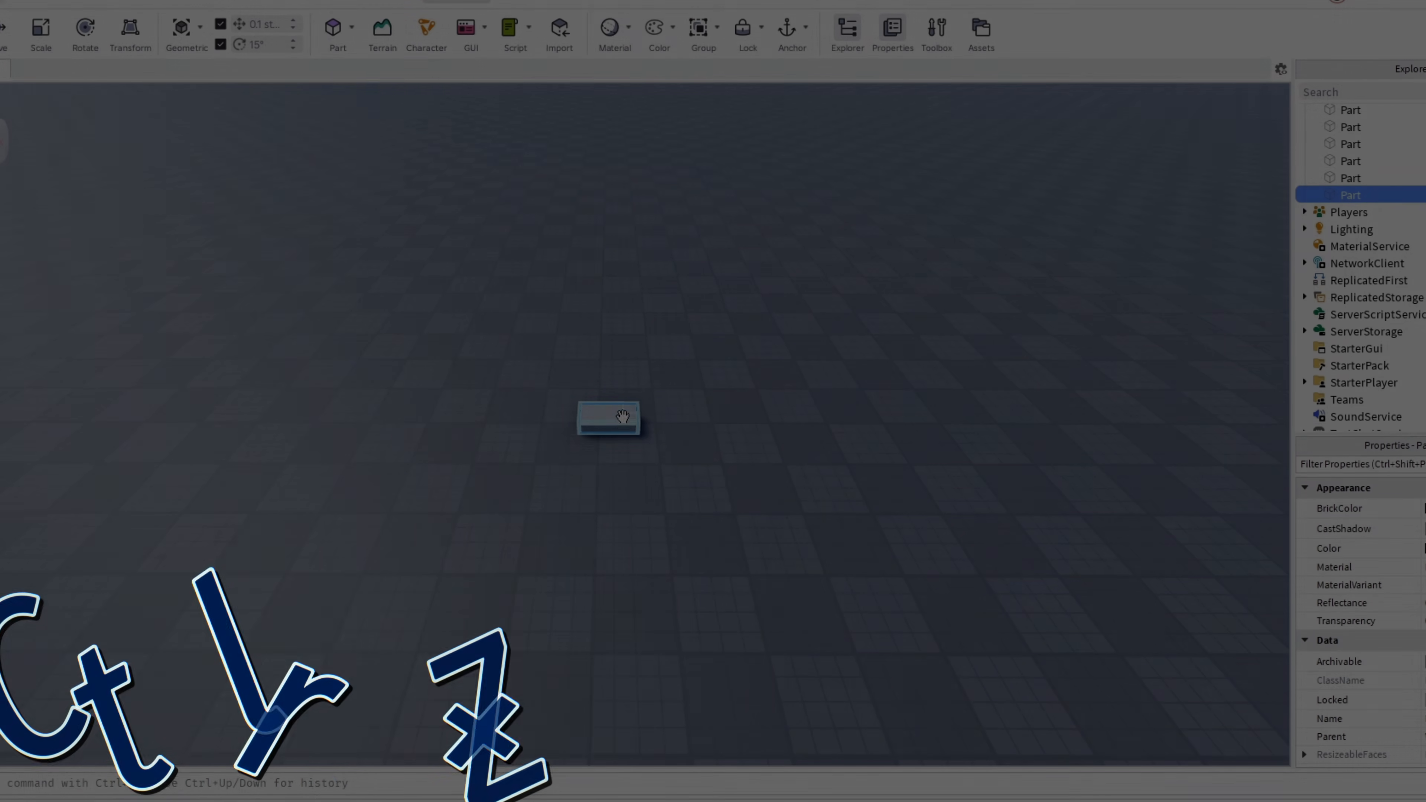
Duplicate the flat block repeatedly and scatter the copies across the baseplate
{"action": "left_click_drag", "start_coordinate": [622, 416], "coordinate": [425, 466]}
{"action": "key", "text": "ctrl+d"}
{"action": "left_click_drag", "start_coordinate": [426, 466], "coordinate": [484, 351]}
{"action": "key", "text": "ctrl+d"}
{"action": "key", "text": "ctrl+d"}
{"action": "left_click_drag", "start_coordinate": [484, 351], "coordinate": [547, 446]}
{"action": "key", "text": "ctrl+d"}
{"action": "key", "text": "ctrl+d"}
{"action": "key", "text": "ctrl+d"}
{"action": "key", "text": "ctrl+d"}
{"action": "key", "text": "ctrl+d"}
{"action": "key", "text": "ctrl+d"}
{"action": "key", "text": "ctrl+d"}
{"action": "key", "text": "ctrl+d"}
{"action": "key", "text": "ctrl+d"}
{"action": "key", "text": "ctrl+d"}
{"action": "key", "text": "ctrl+d"}
{"action": "key", "text": "ctrl+d"}
{"action": "key", "text": "ctrl+d"}
{"action": "key", "text": "ctrl+d"}
{"action": "key", "text": "ctrl+d"}
{"action": "key", "text": "ctrl+d"}
{"action": "key", "text": "ctrl+d"}
{"action": "key", "text": "ctrl+d"}
{"action": "key", "text": "ctrl+d"}
{"action": "key", "text": "ctrl+d"}
{"action": "key", "text": "ctrl+d"}
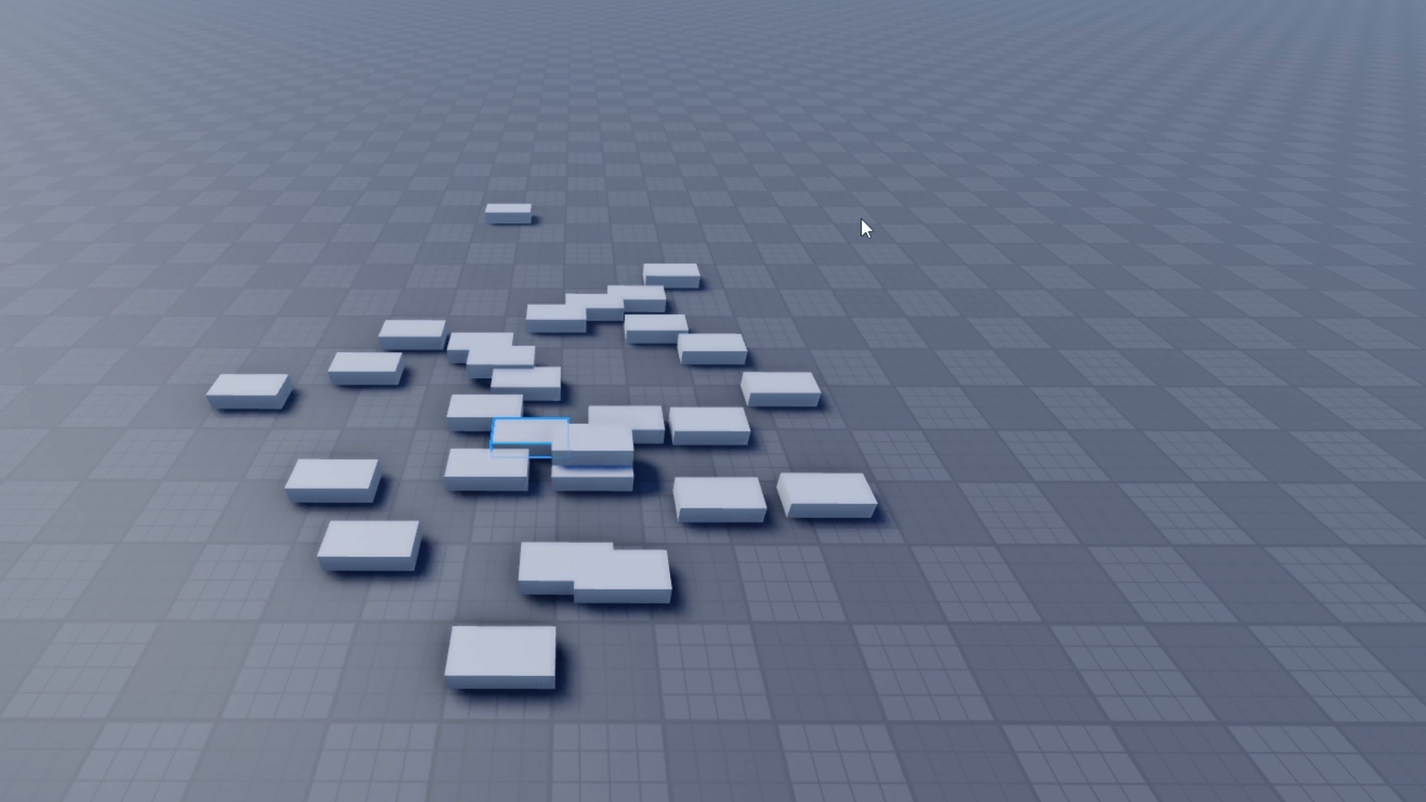
Deselect the blocks and undo the duplications and moves one after another
{"action": "left_click", "coordinate": [869, 218]}
{"action": "right_click_drag", "start_coordinate": [877, 216], "coordinate": [879, 214]}
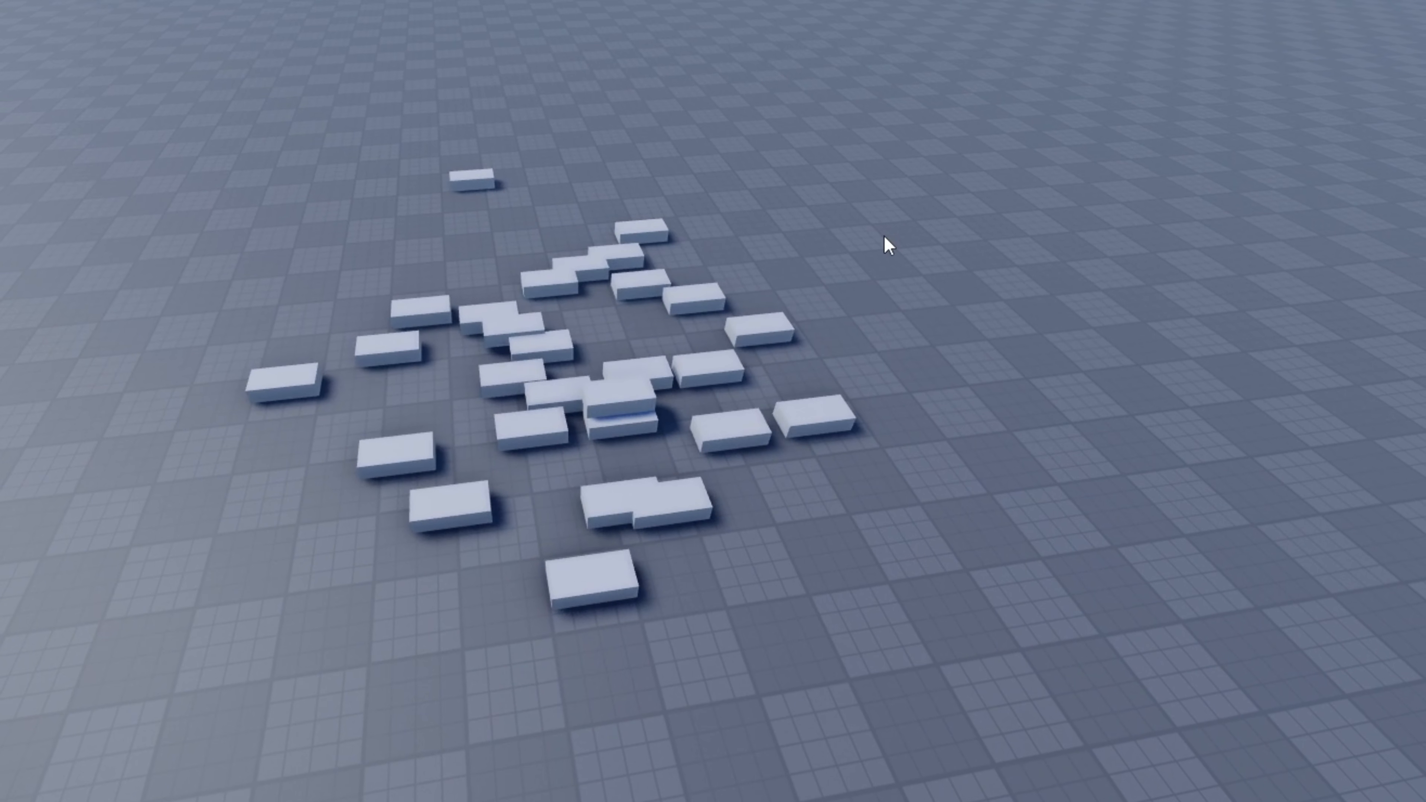
{"action": "left_click", "coordinate": [885, 237]}
{"action": "key", "text": "ctrl+z"}
{"action": "key", "text": "ctrl+z"}
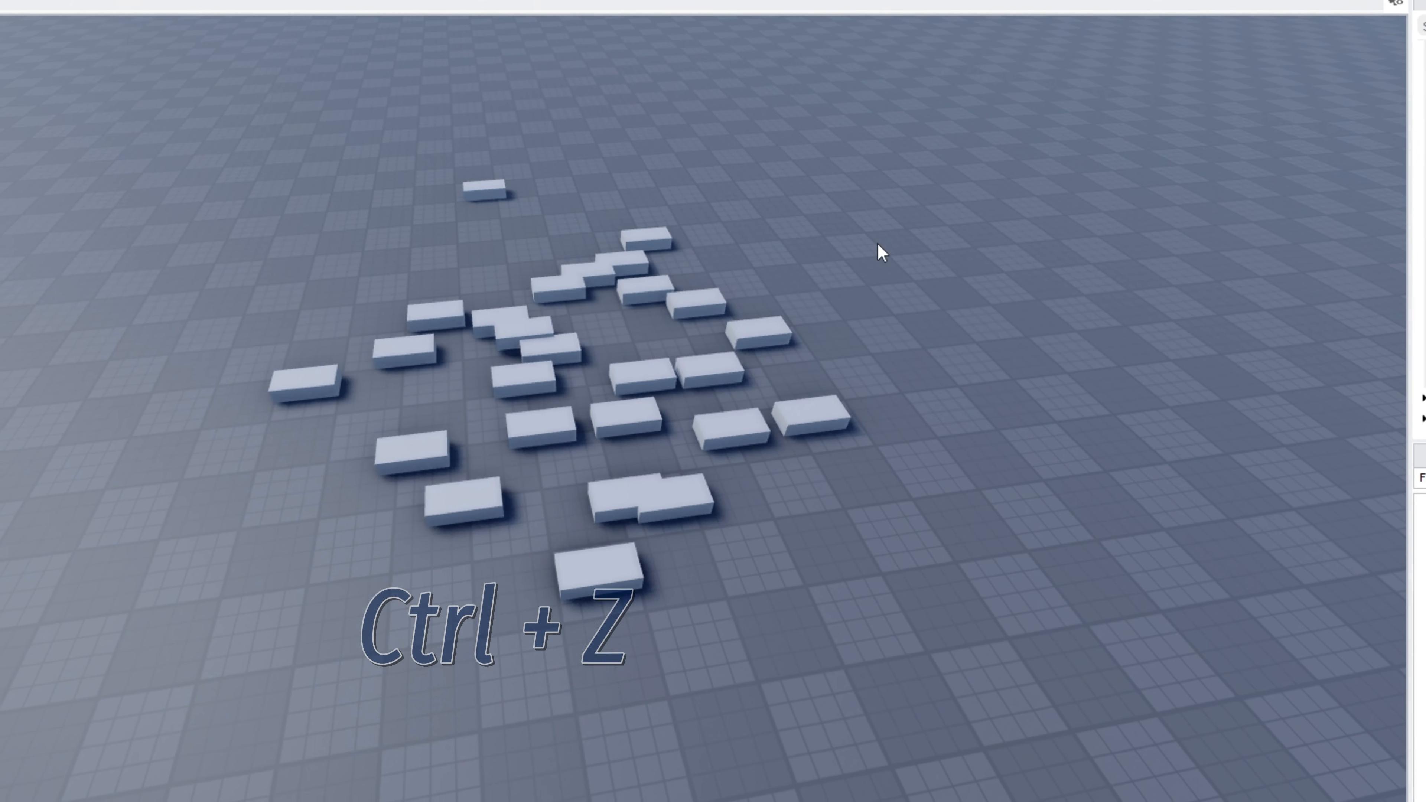
{"action": "key", "text": "ctrl+z"}
{"action": "key", "text": "ctrl+z"}
{"action": "key", "text": "ctrl+z"}
{"action": "key", "text": "ctrl+z"}
{"action": "key", "text": "ctrl+z"}
{"action": "key", "text": "ctrl+z"}
{"action": "key", "text": "ctrl+z"}
{"action": "key", "text": "ctrl+z"}
{"action": "key", "text": "ctrl+z"}
{"action": "key", "text": "ctrl+z"}
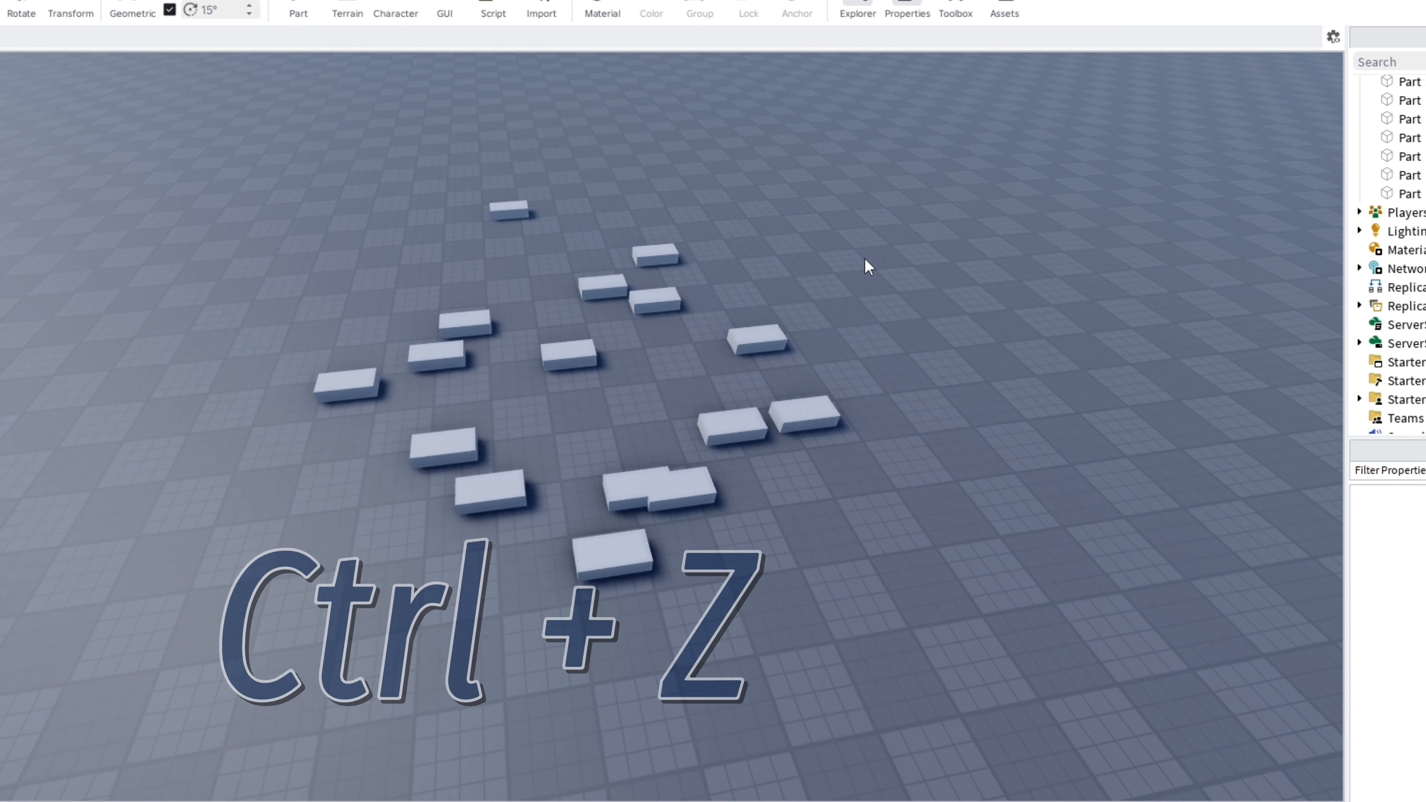
{"action": "key", "text": "ctrl+z"}
{"action": "key", "text": "ctrl+z"}
{"action": "key", "text": "ctrl+z"}
{"action": "key", "text": "ctrl+z"}
{"action": "key", "text": "ctrl+z"}
{"action": "key", "text": "ctrl+z"}
{"action": "key", "text": "ctrl+z"}
{"action": "key", "text": "ctrl+z"}
{"action": "key", "text": "ctrl+z"}
{"action": "key", "text": "ctrl+z"}
{"action": "key", "text": "ctrl+z"}
{"action": "key", "text": "ctrl+z"}
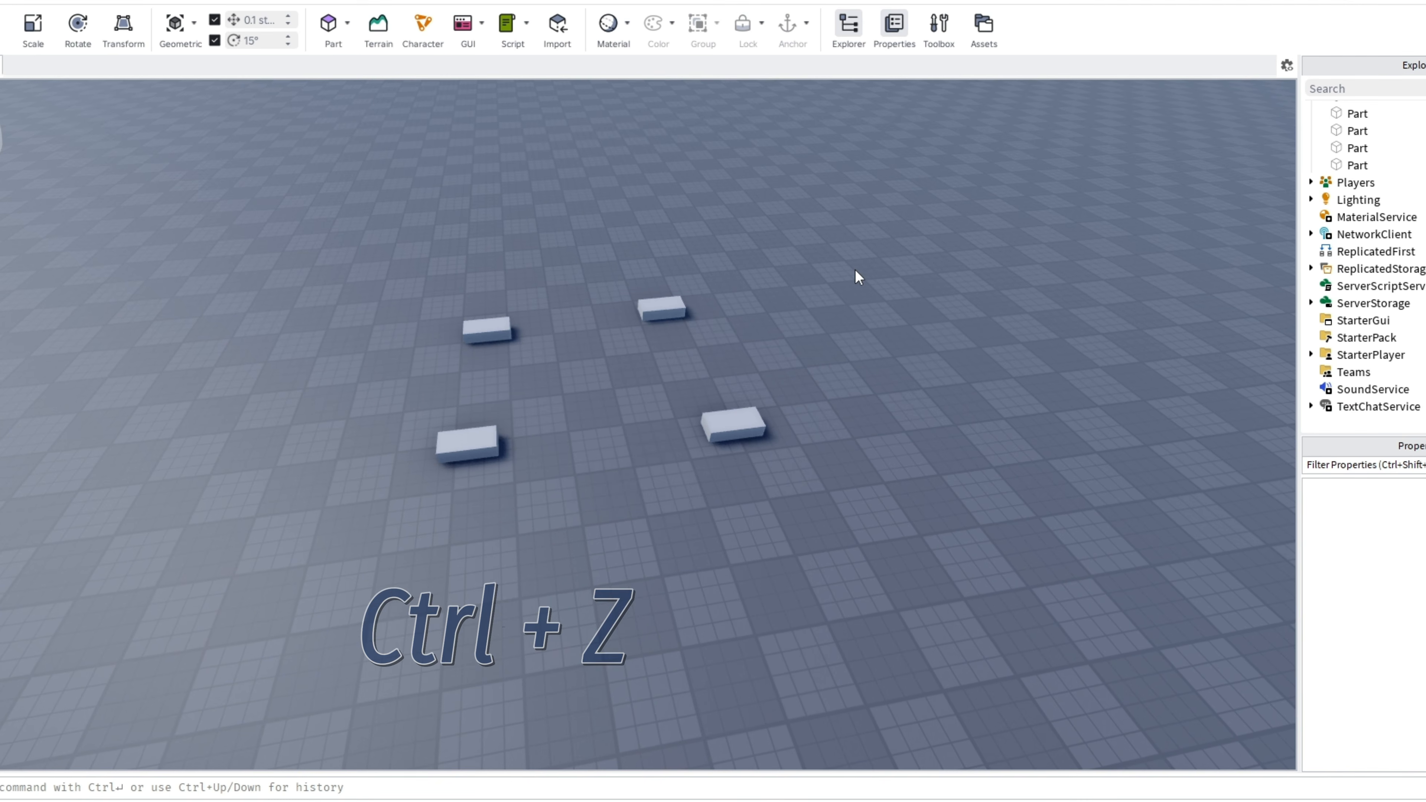
{"action": "key", "text": "ctrl+z"}
{"action": "key", "text": "ctrl+z"}
{"action": "key", "text": "ctrl+z"}
{"action": "key", "text": "ctrl+z"}
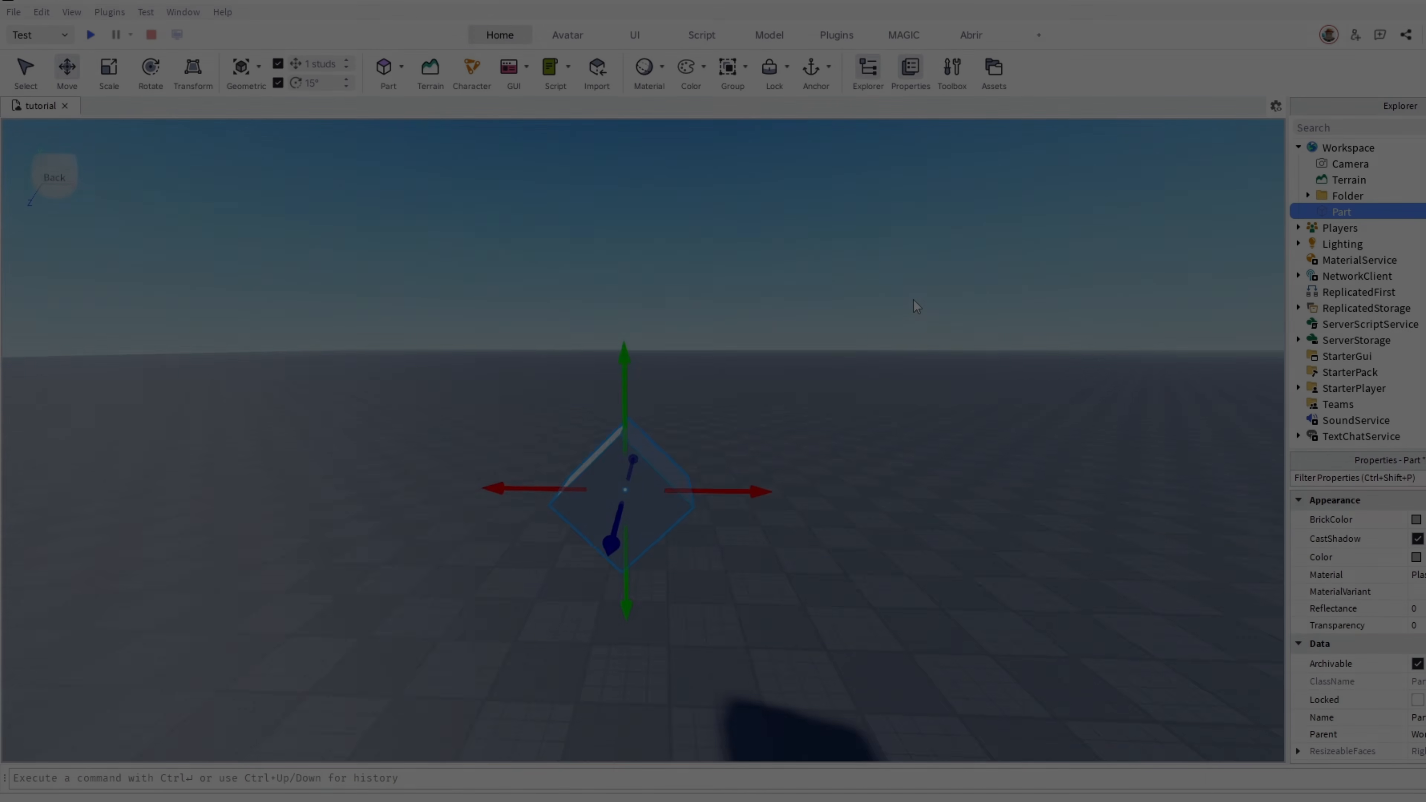
Switch the tilted cube's Move handles from global to local axes
{"action": "key", "text": "q"}
{"action": "key", "text": "a"}
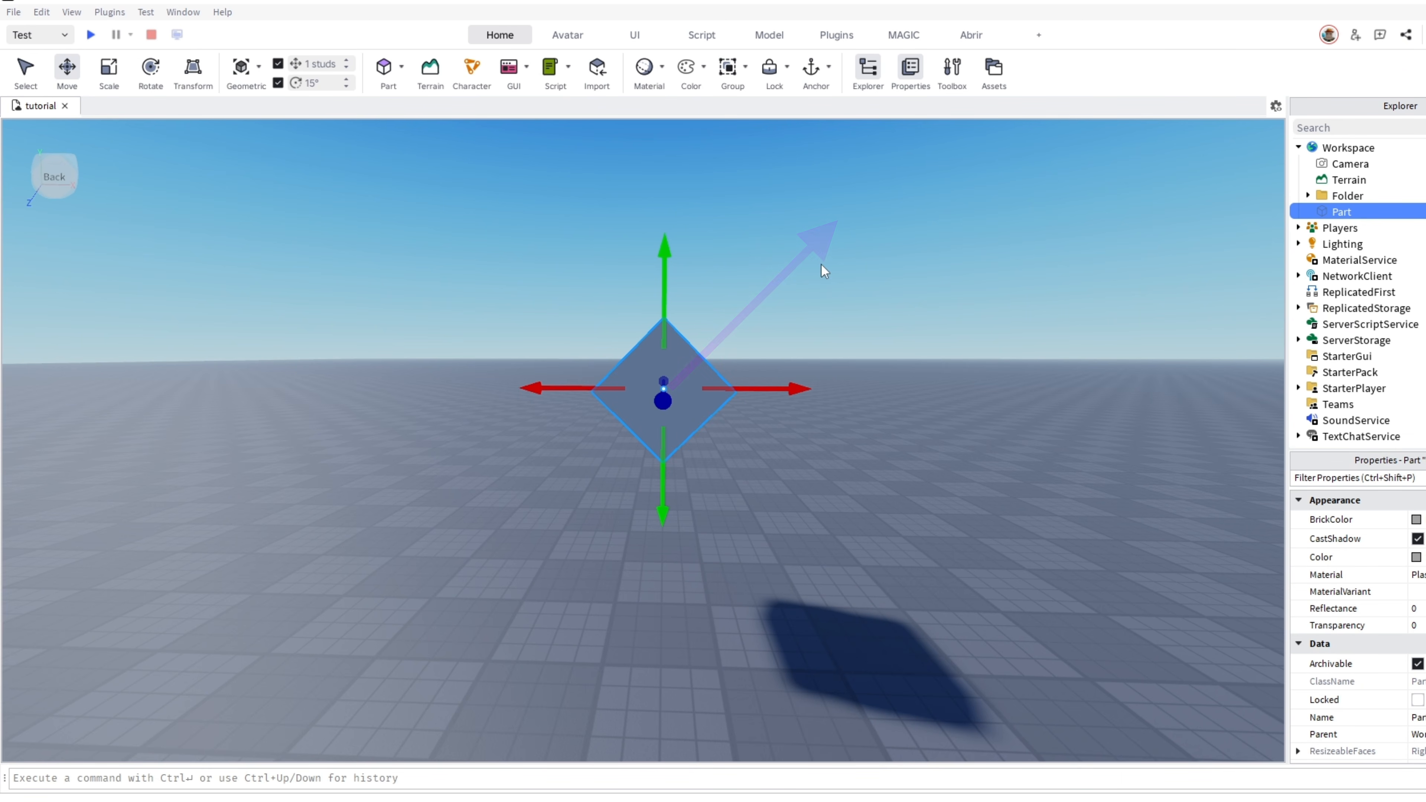
{"action": "key", "text": "ctrl+l"}
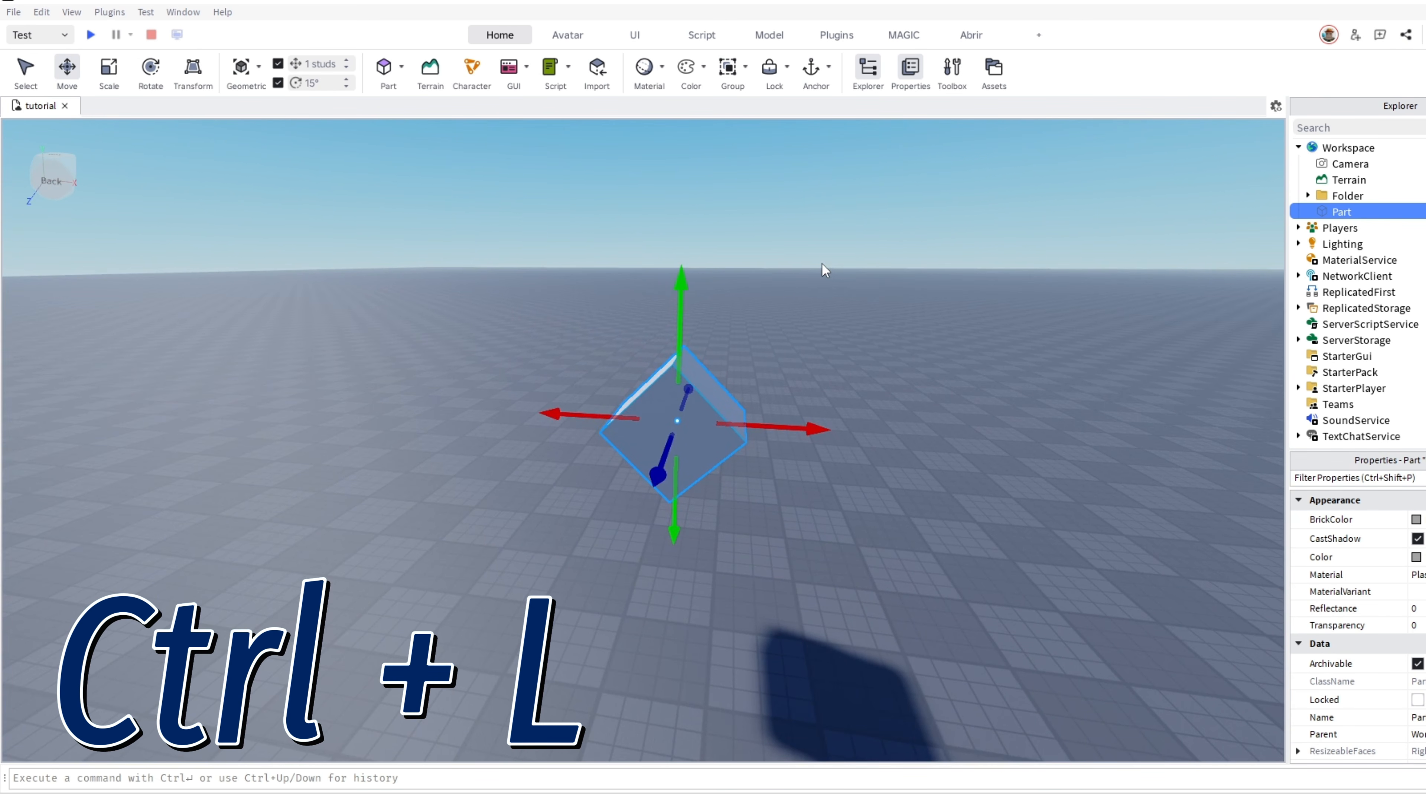
{"action": "key", "text": "ctrl+l"}
{"action": "right_click_drag", "start_coordinate": [822, 263], "coordinate": [818, 271]}
{"action": "key", "text": "d"}
{"action": "key", "text": "w"}
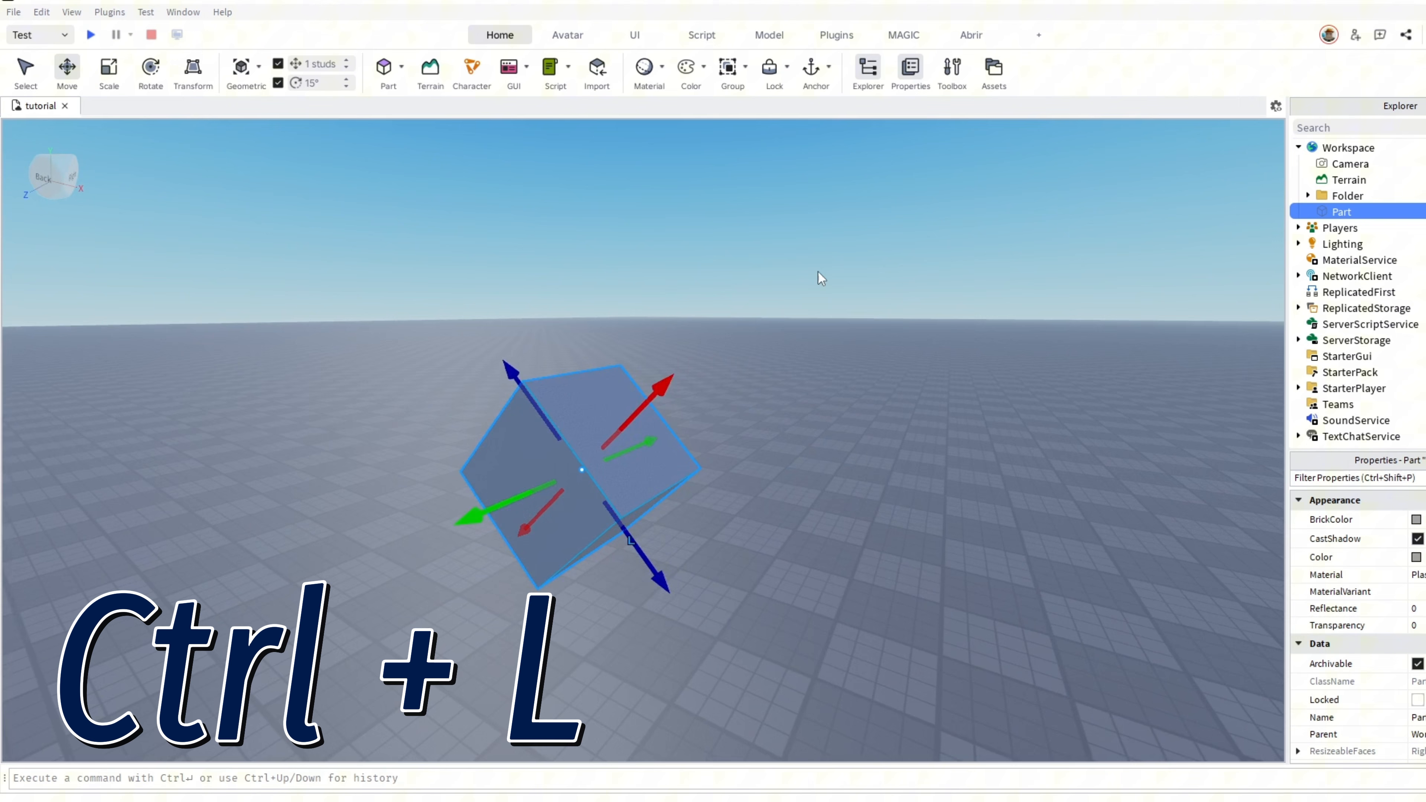
Move the tilted cube along its local blue axis
{"action": "key", "text": "a"}
{"action": "right_click_drag", "start_coordinate": [756, 410], "coordinate": [662, 479]}
{"action": "key", "text": "s"}
{"action": "left_click_drag", "start_coordinate": [657, 501], "coordinate": [713, 466]}
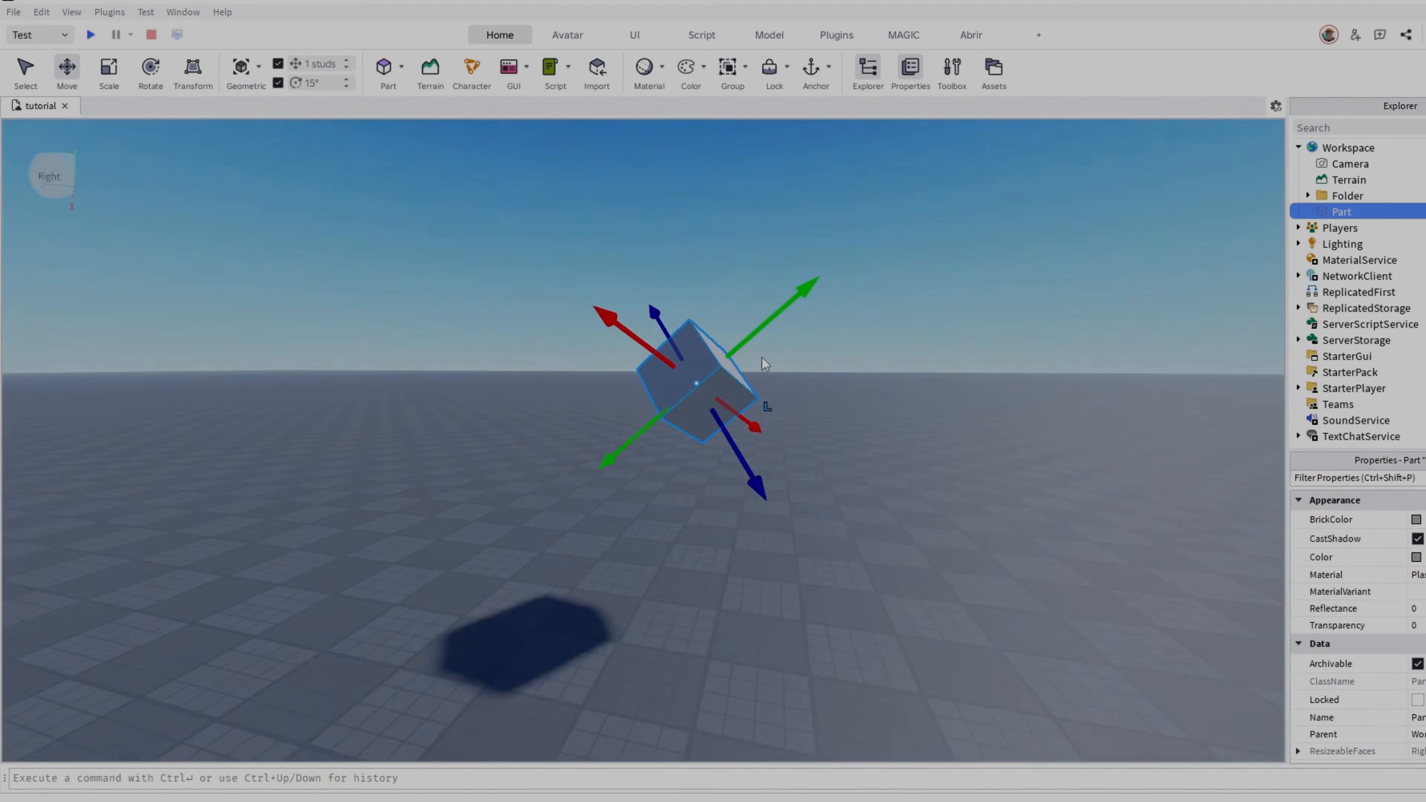
Switch the Move handles back to global axes and undo the last two changes to the cube
{"action": "right_click_drag", "start_coordinate": [762, 362], "coordinate": [763, 364]}
{"action": "key", "text": "ctrl+l"}
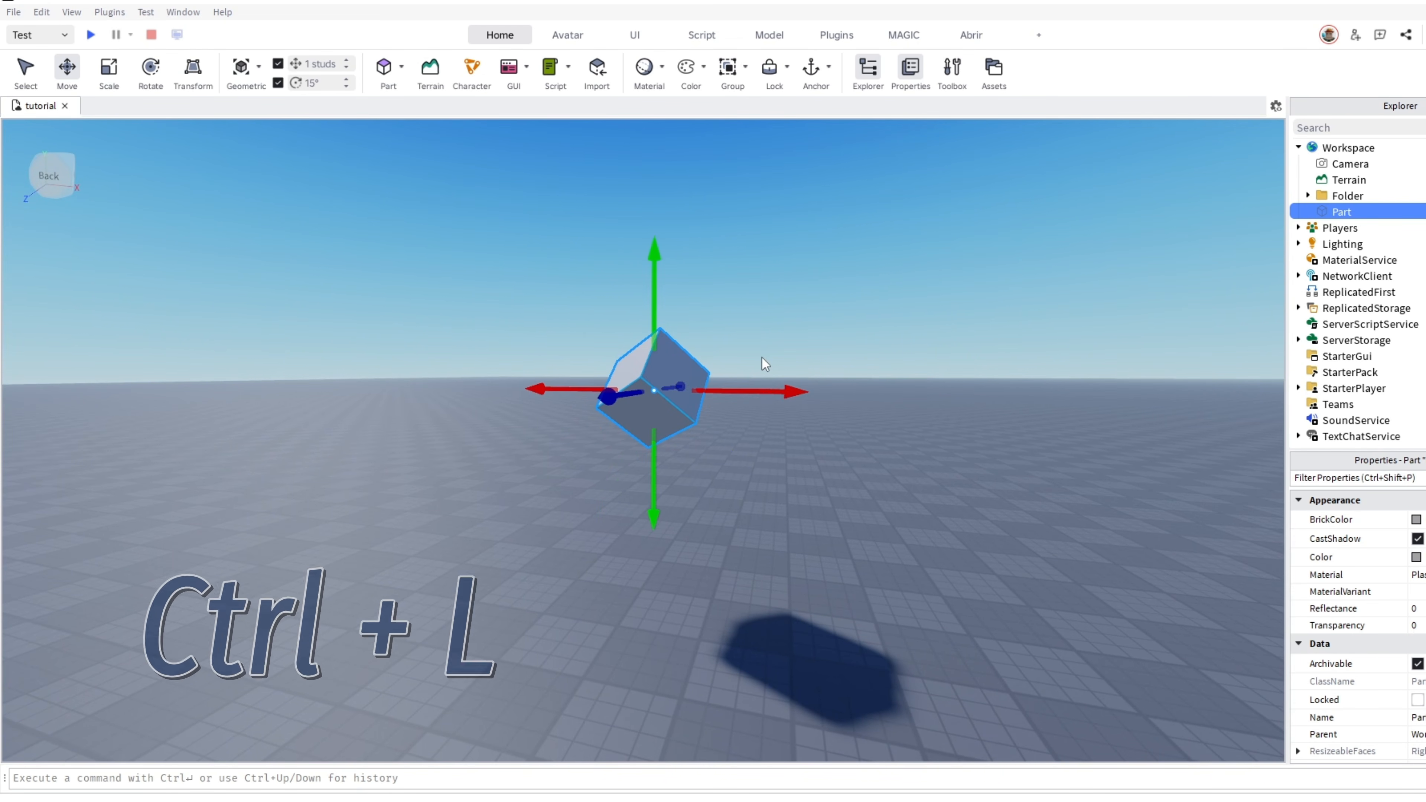
{"action": "mouse_move", "coordinate": [608, 396]}
{"action": "left_mouse_down"}
{"action": "mouse_move", "coordinate": [561, 407]}
{"action": "mouse_move", "coordinate": [634, 395]}
{"action": "left_mouse_up"}
{"action": "key", "text": "ctrl+z"}
{"action": "key", "text": "ctrl+z"}
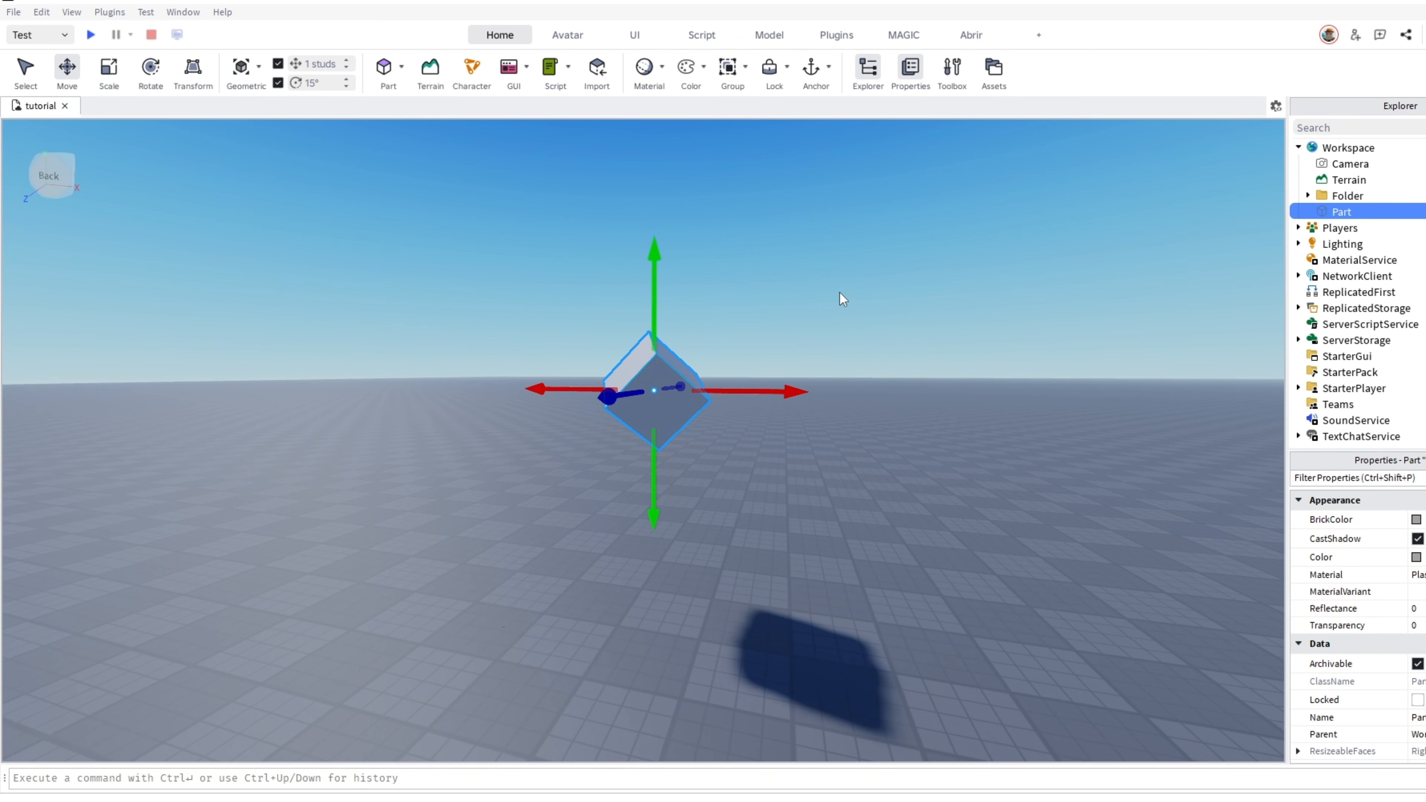
{"action": "right_click_drag", "start_coordinate": [839, 291], "coordinate": [835, 298]}
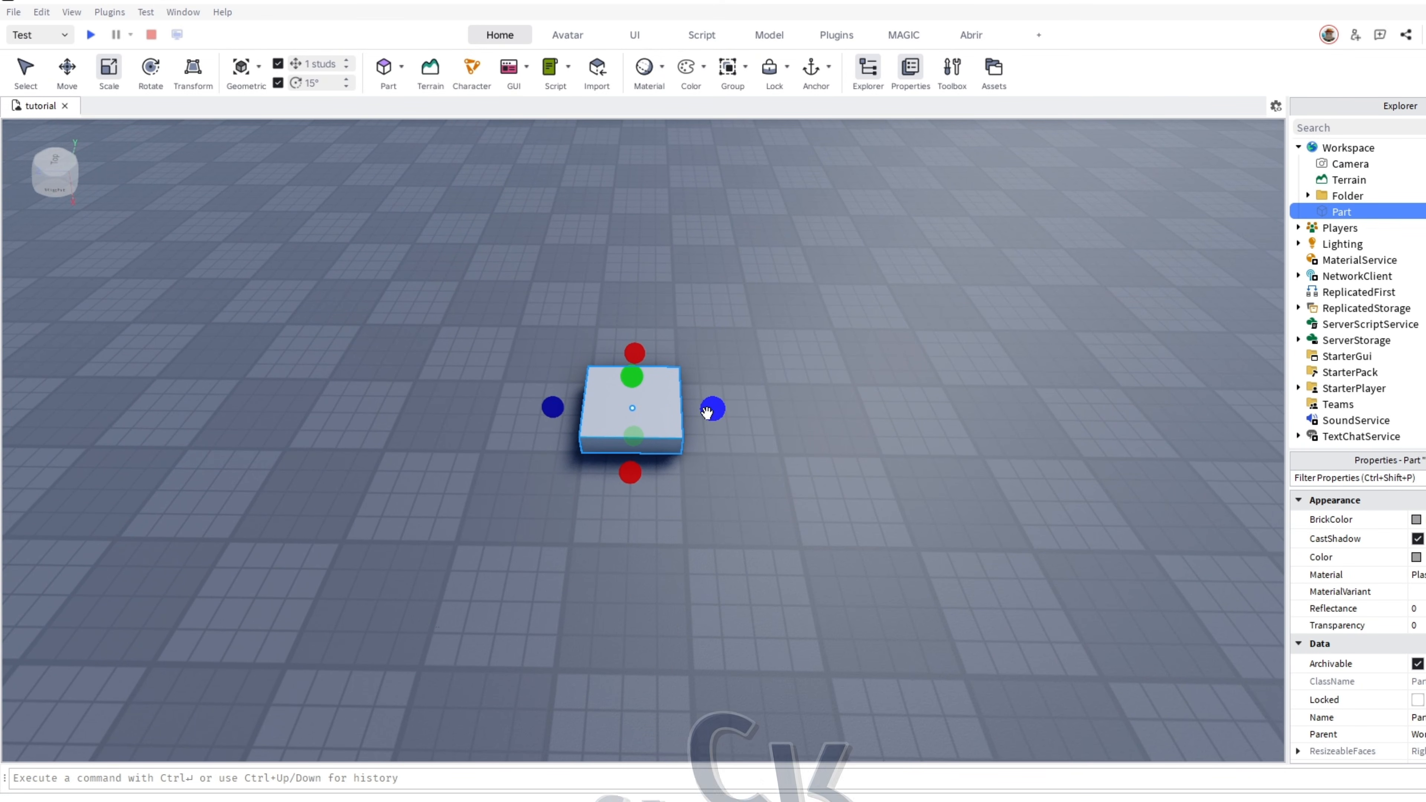
Scale the flat block symmetrically on both sides along its blue axis
{"action": "mouse_move", "coordinate": [721, 418]}
{"action": "left_mouse_down", "text": "ctrl"}
{"action": "mouse_move", "coordinate": [1142, 401]}
{"action": "mouse_move", "coordinate": [713, 408]}
{"action": "mouse_move", "coordinate": [1159, 414]}
{"action": "mouse_move", "coordinate": [736, 421]}
{"action": "mouse_move", "coordinate": [757, 408]}
{"action": "mouse_move", "coordinate": [1172, 414]}
{"action": "mouse_move", "coordinate": [780, 408]}
{"action": "mouse_move", "coordinate": [719, 428]}
{"action": "left_mouse_up", "text": "ctrl"}
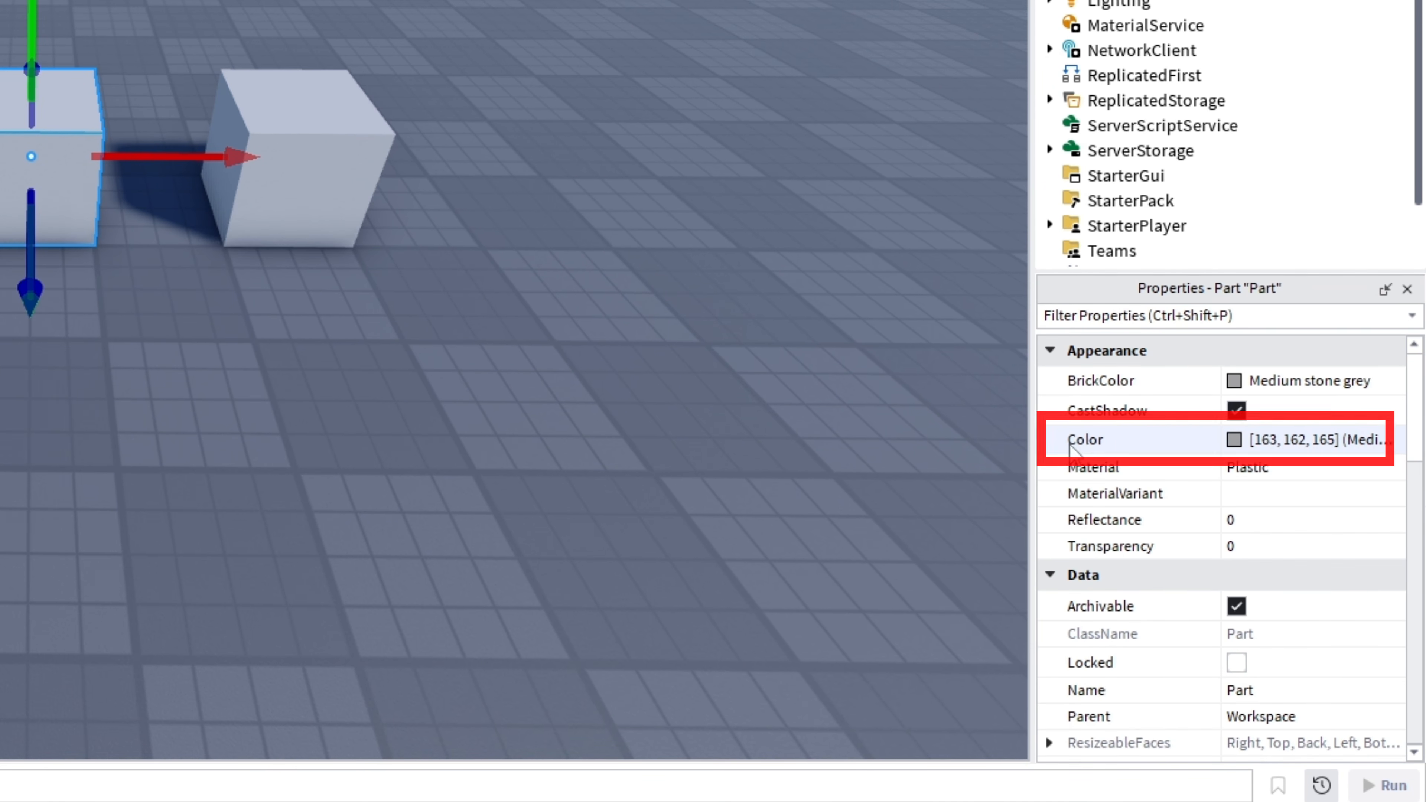
Set the middle cube's color to blue [0, 55, 255]
{"action": "left_click", "coordinate": [1235, 441]}
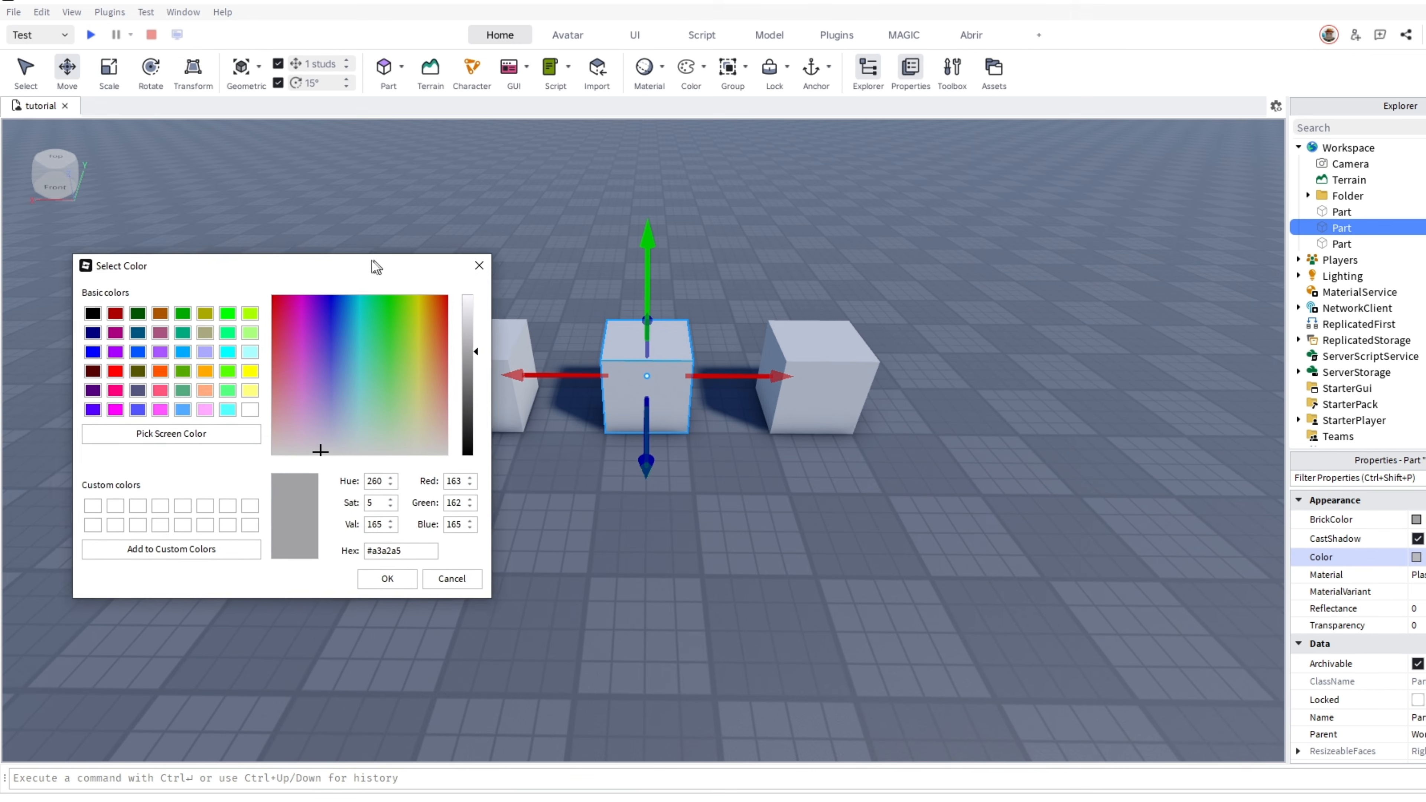
{"action": "left_click_drag", "start_coordinate": [375, 267], "coordinate": [288, 262]}
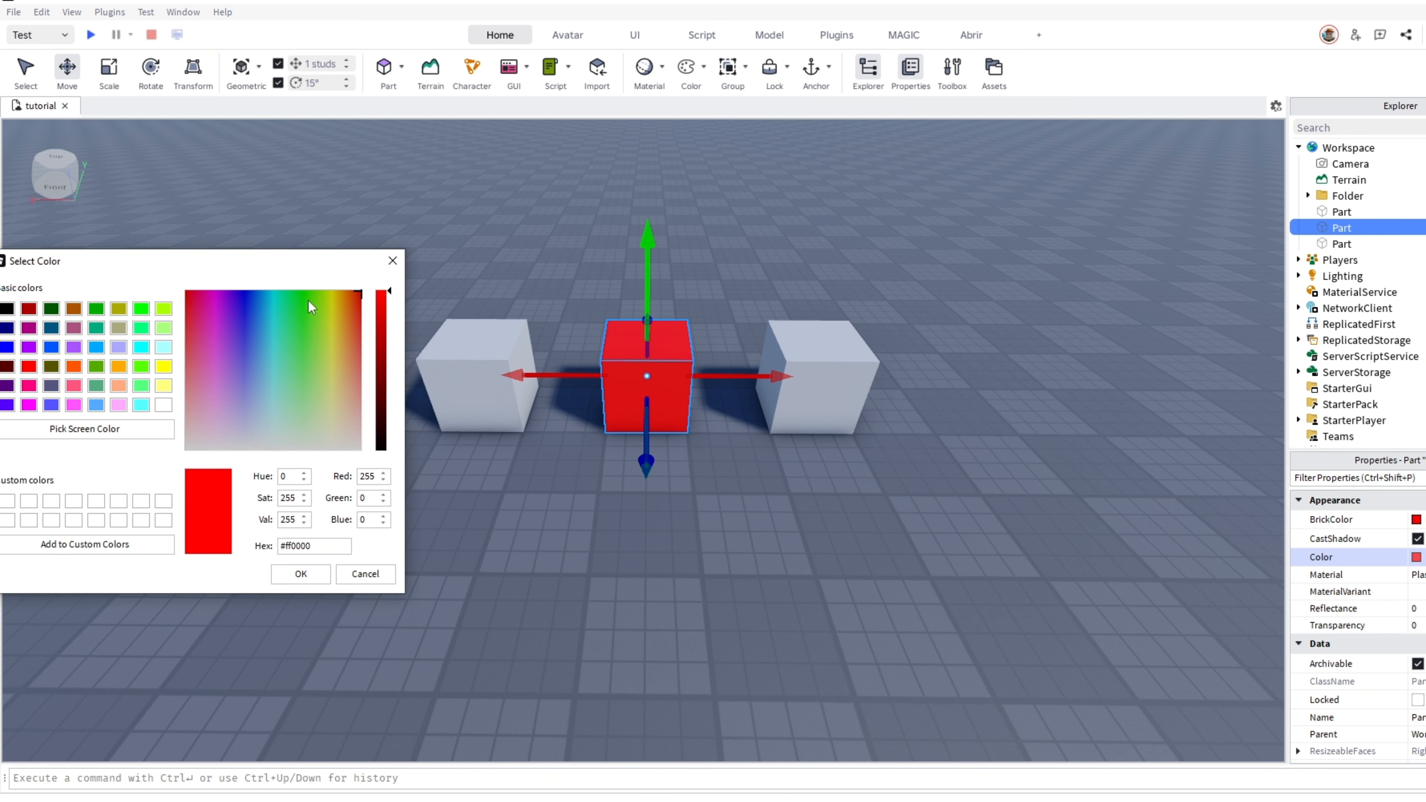
{"action": "left_click", "coordinate": [273, 294]}
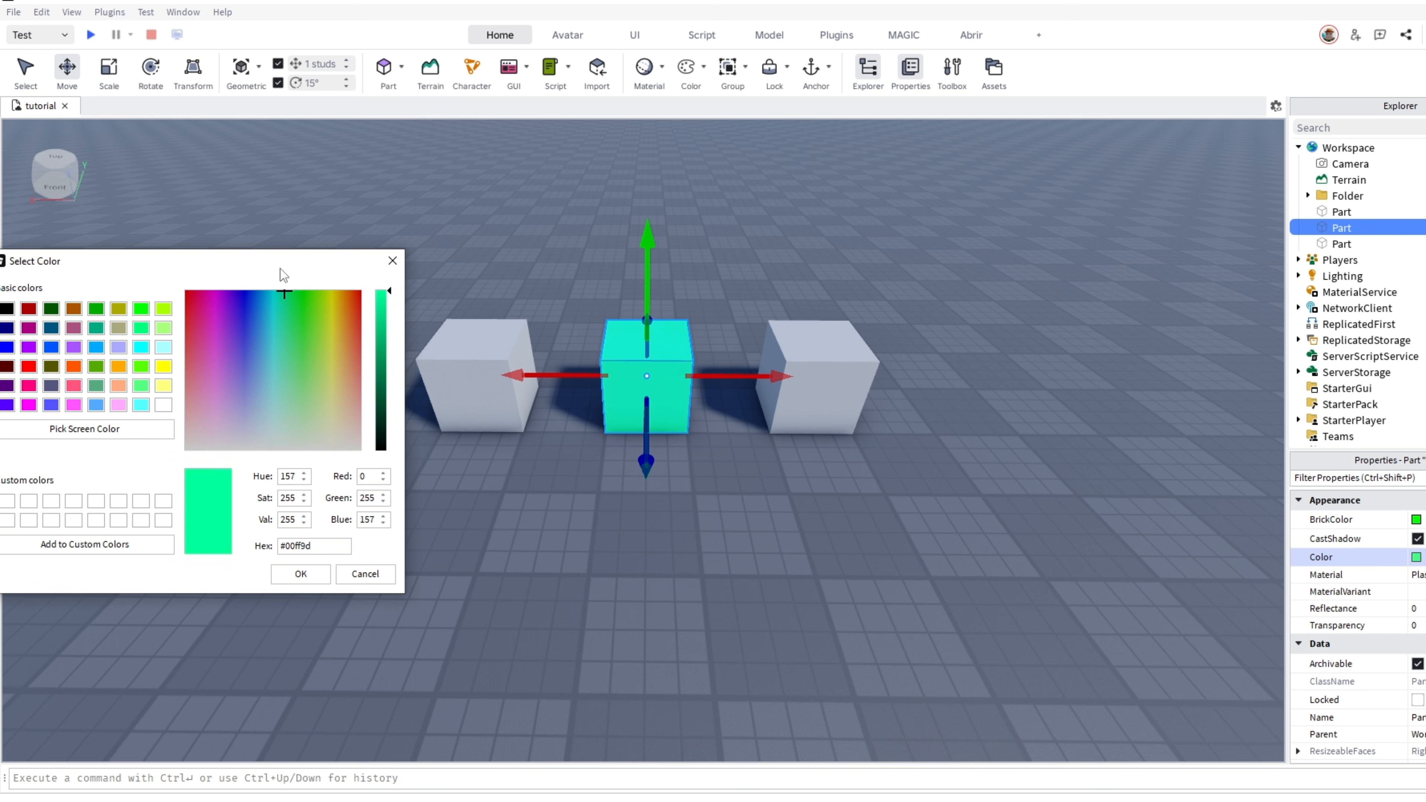
{"action": "left_click", "coordinate": [298, 572]}
Set the color of the cube right of the blue one to red #ff0000
{"action": "left_click", "coordinate": [842, 382]}
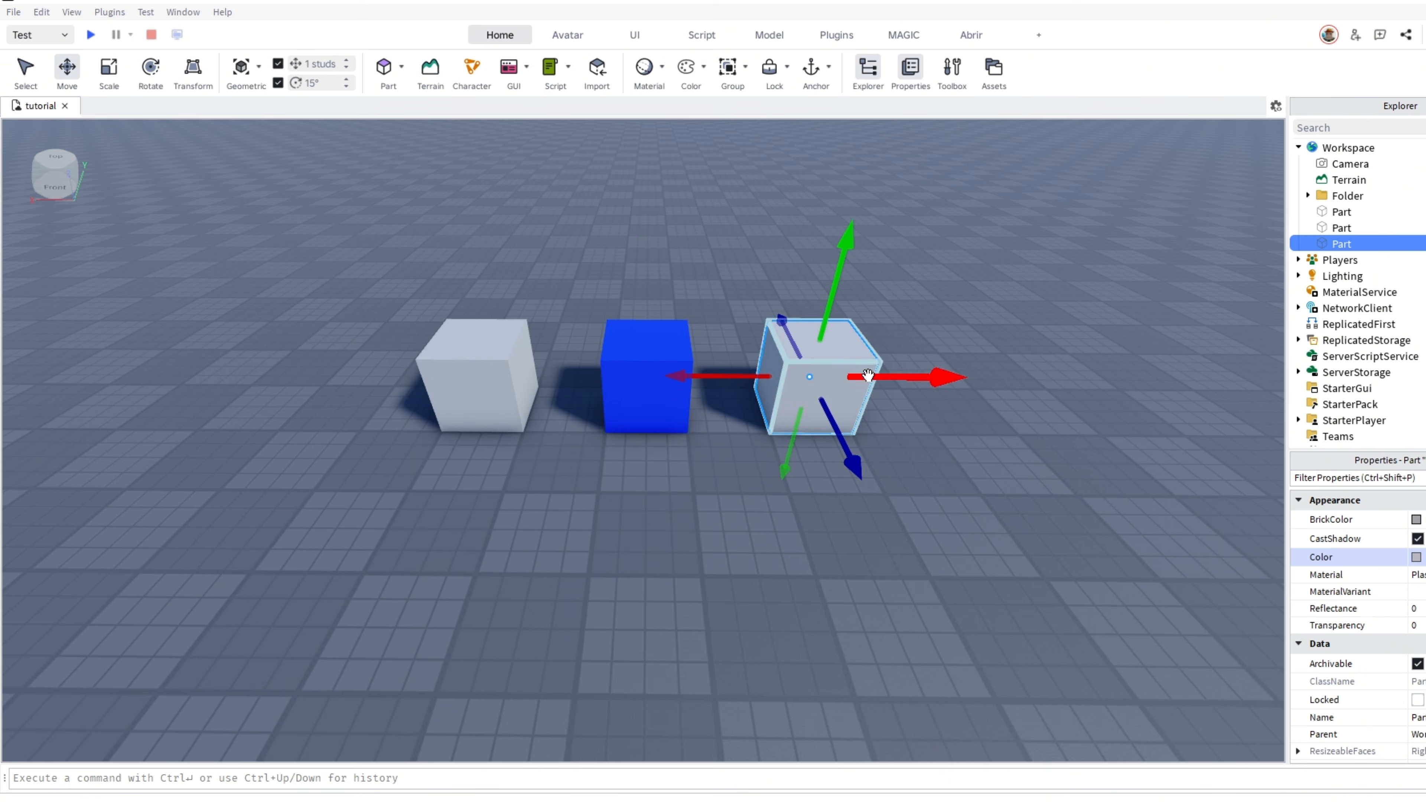
{"action": "left_click", "coordinate": [1414, 559]}
{"action": "left_click_drag", "start_coordinate": [936, 240], "coordinate": [399, 264]}
{"action": "left_click", "coordinate": [403, 294]}
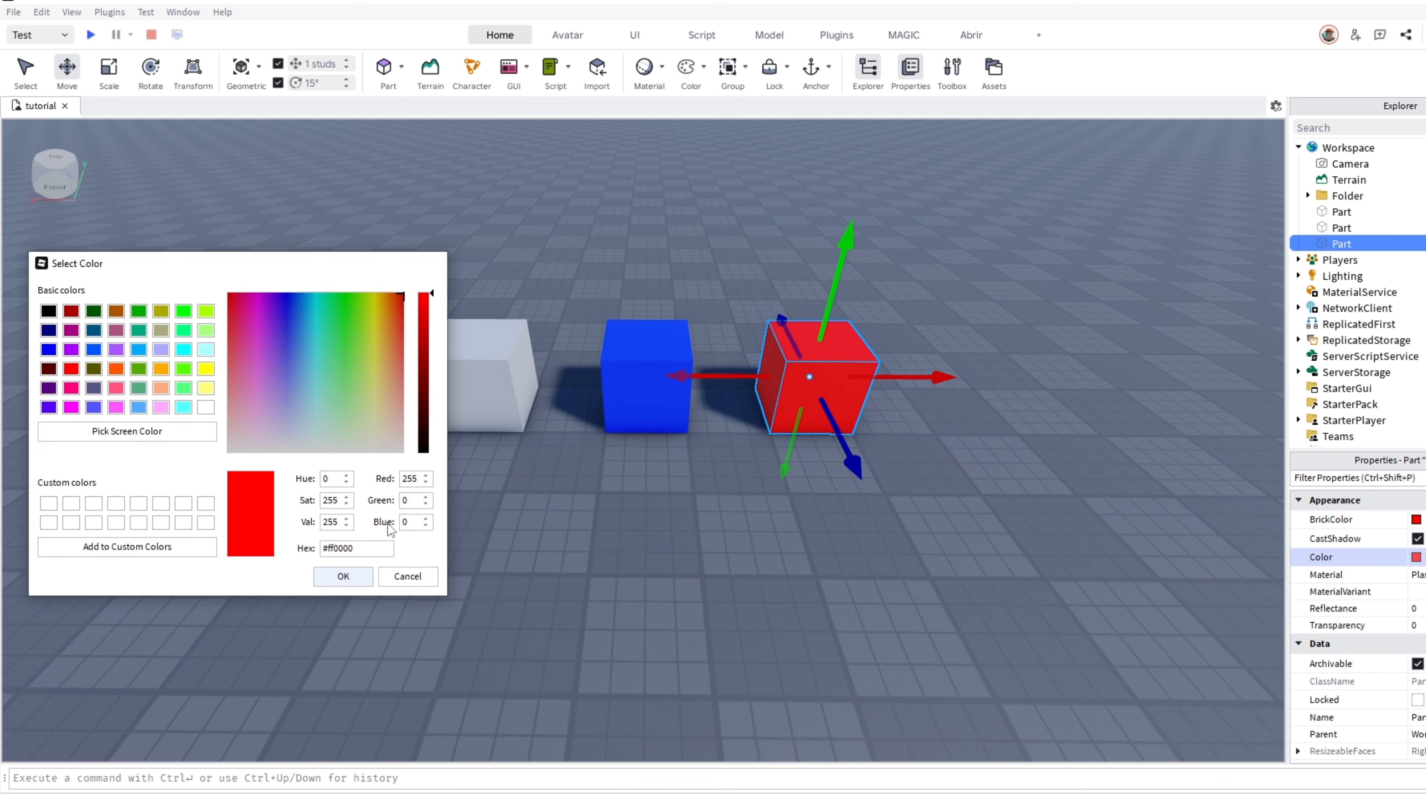
{"action": "left_click", "coordinate": [343, 575]}
Set the color of the cube left of the blue one to bright green at full brightness
{"action": "left_click", "coordinate": [494, 376]}
{"action": "left_click", "coordinate": [1413, 556]}
{"action": "left_click_drag", "start_coordinate": [883, 241], "coordinate": [375, 254]}
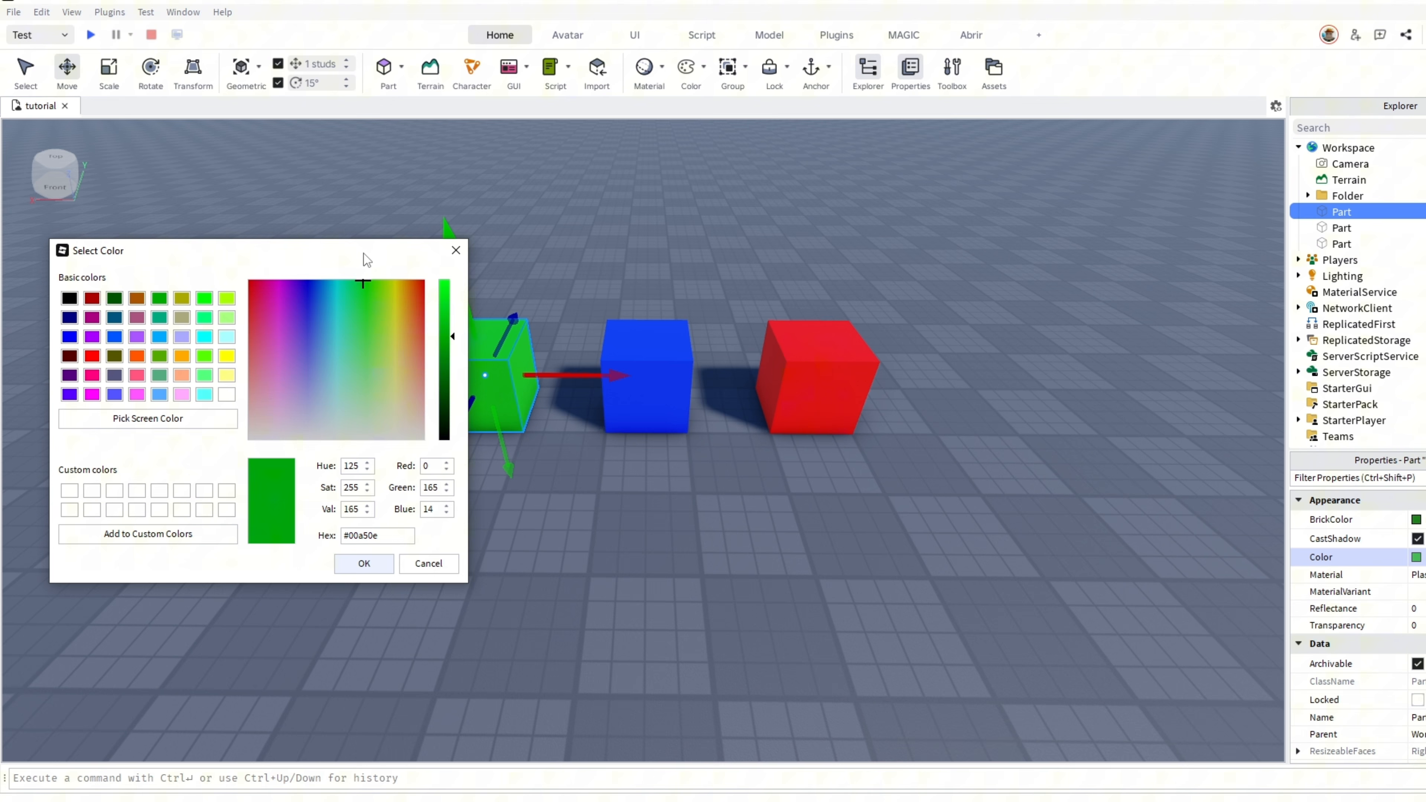
{"action": "left_click_drag", "start_coordinate": [446, 316], "coordinate": [447, 280]}
{"action": "left_click", "coordinate": [364, 563]}
Look through the material options for the blue cube and try the ForceField material
{"action": "left_click", "coordinate": [875, 550]}
{"action": "key", "text": "a"}
{"action": "right_click_drag", "start_coordinate": [875, 550], "coordinate": [875, 550]}
{"action": "key", "text": "d"}
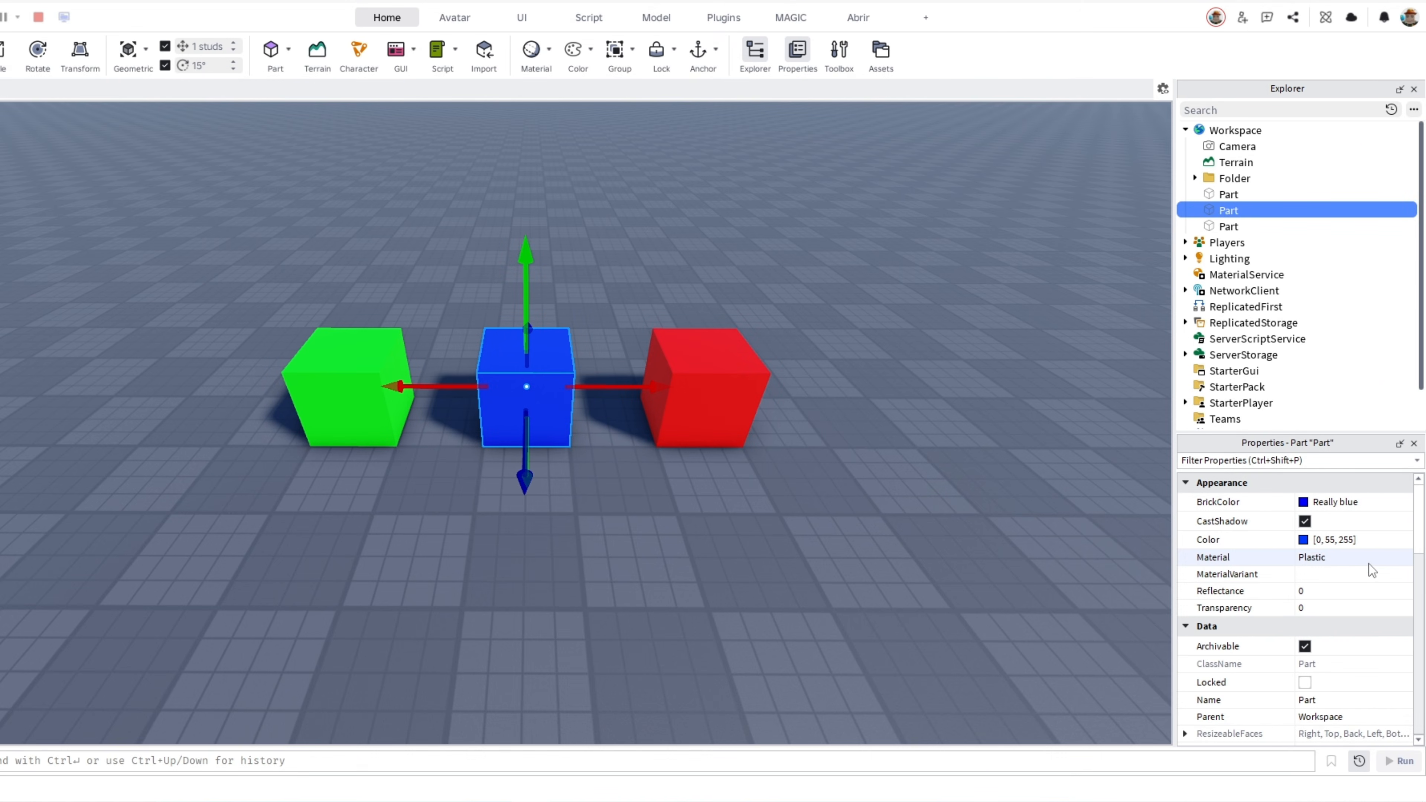
{"action": "left_click", "coordinate": [1364, 562]}
{"action": "left_click", "coordinate": [1363, 561]}
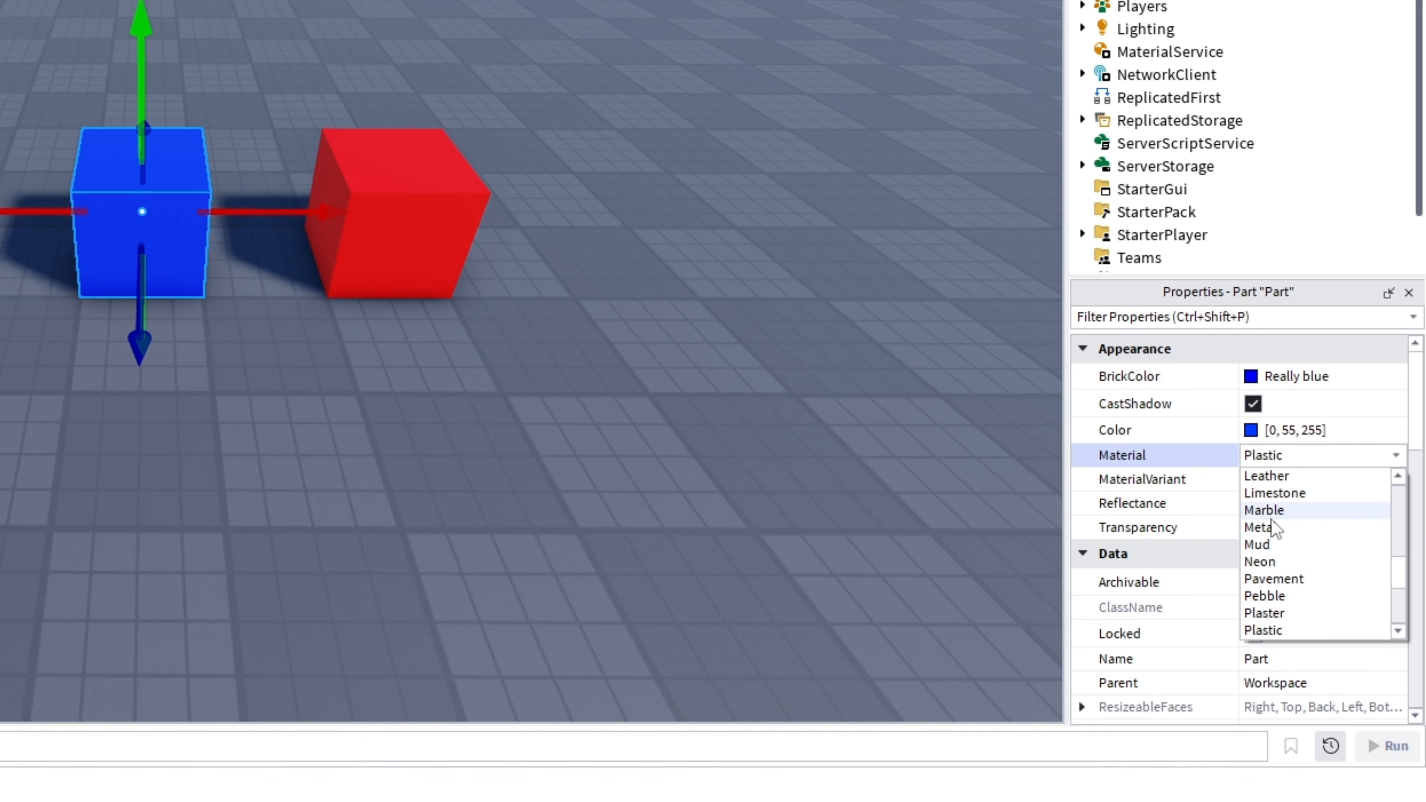
{"action": "scroll", "coordinate": [1273, 528], "scroll_direction": "down", "scroll_amount": 4}
{"action": "scroll", "coordinate": [1255, 575], "scroll_direction": "up", "scroll_amount": 4}
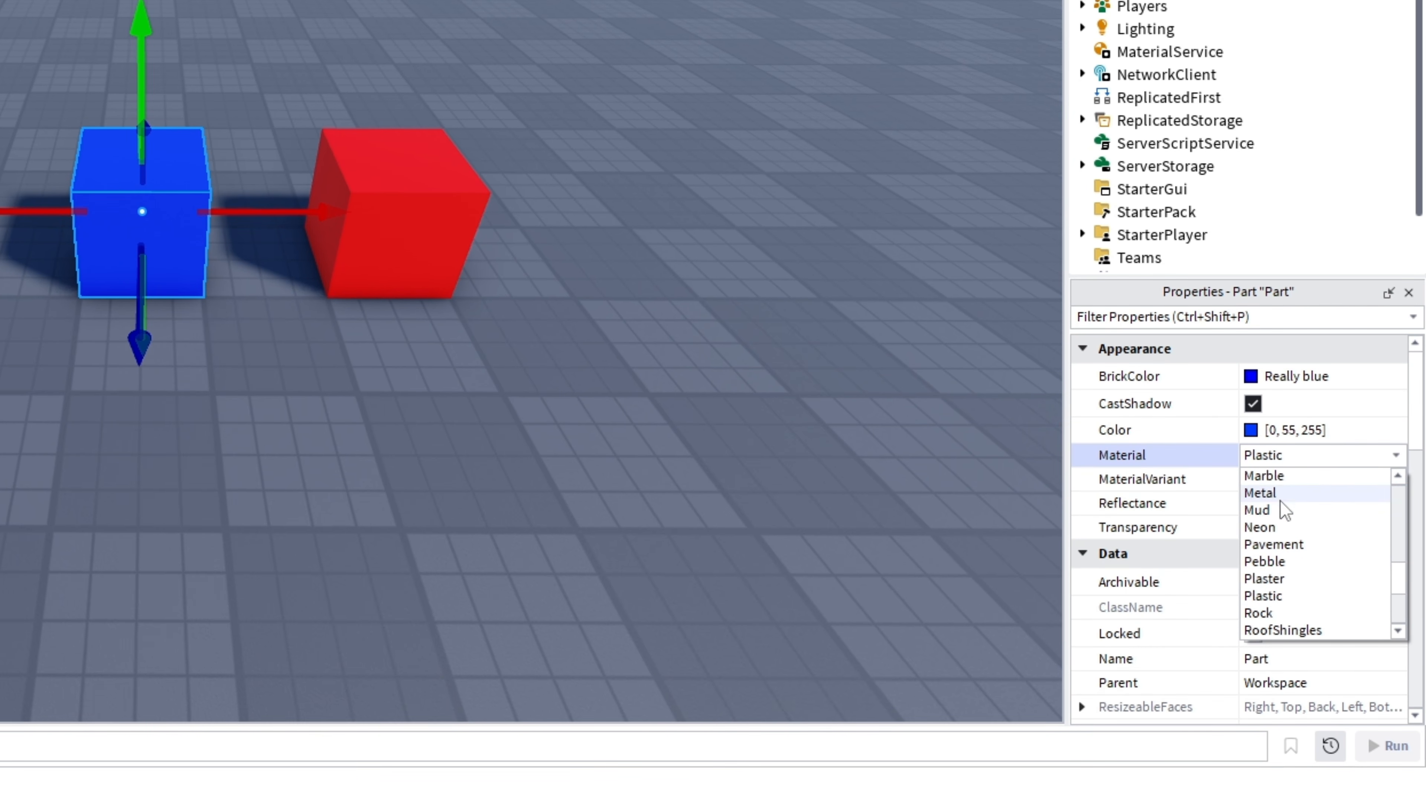
{"action": "scroll", "coordinate": [1292, 458], "scroll_direction": "down", "scroll_amount": 2}
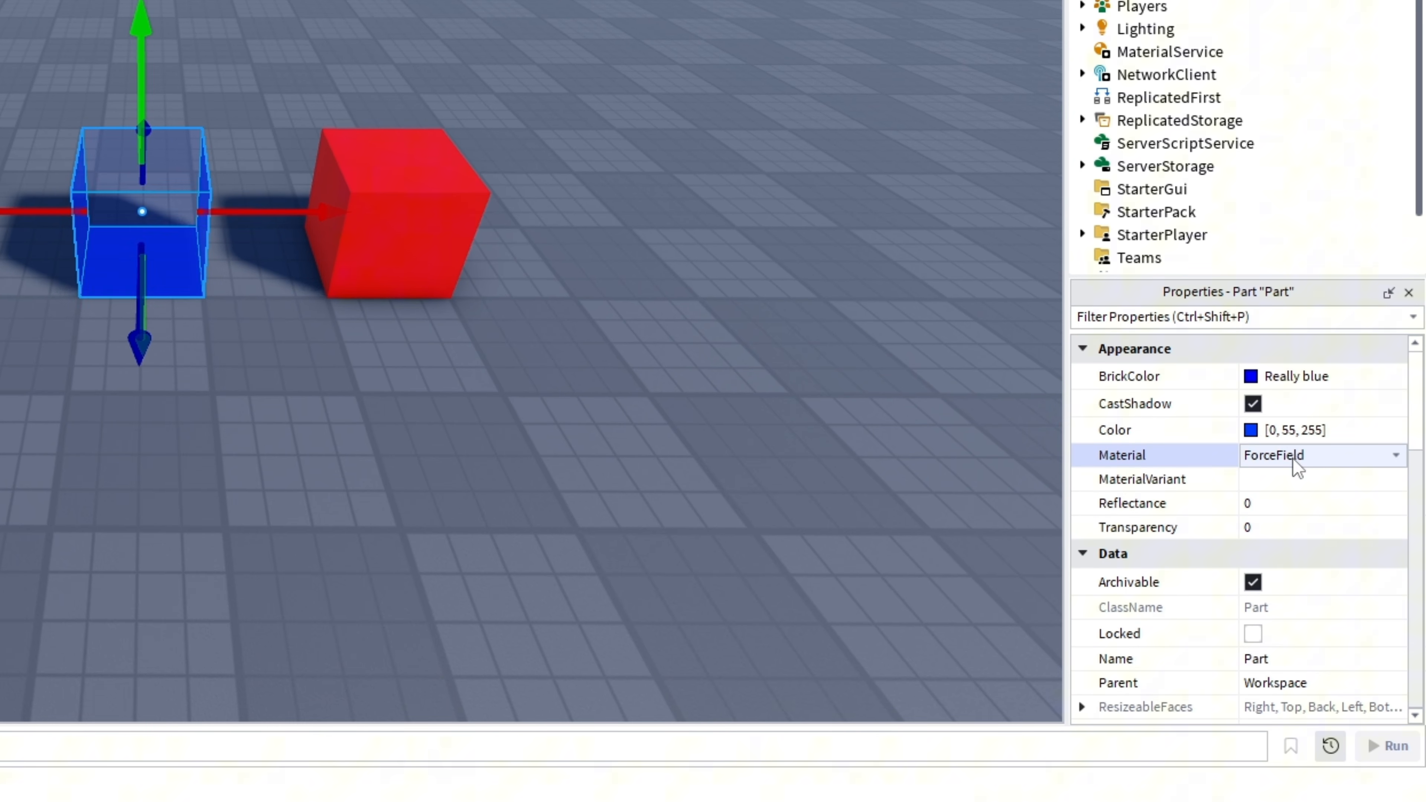
{"action": "scroll", "coordinate": [1292, 458], "scroll_direction": "up", "scroll_amount": 2}
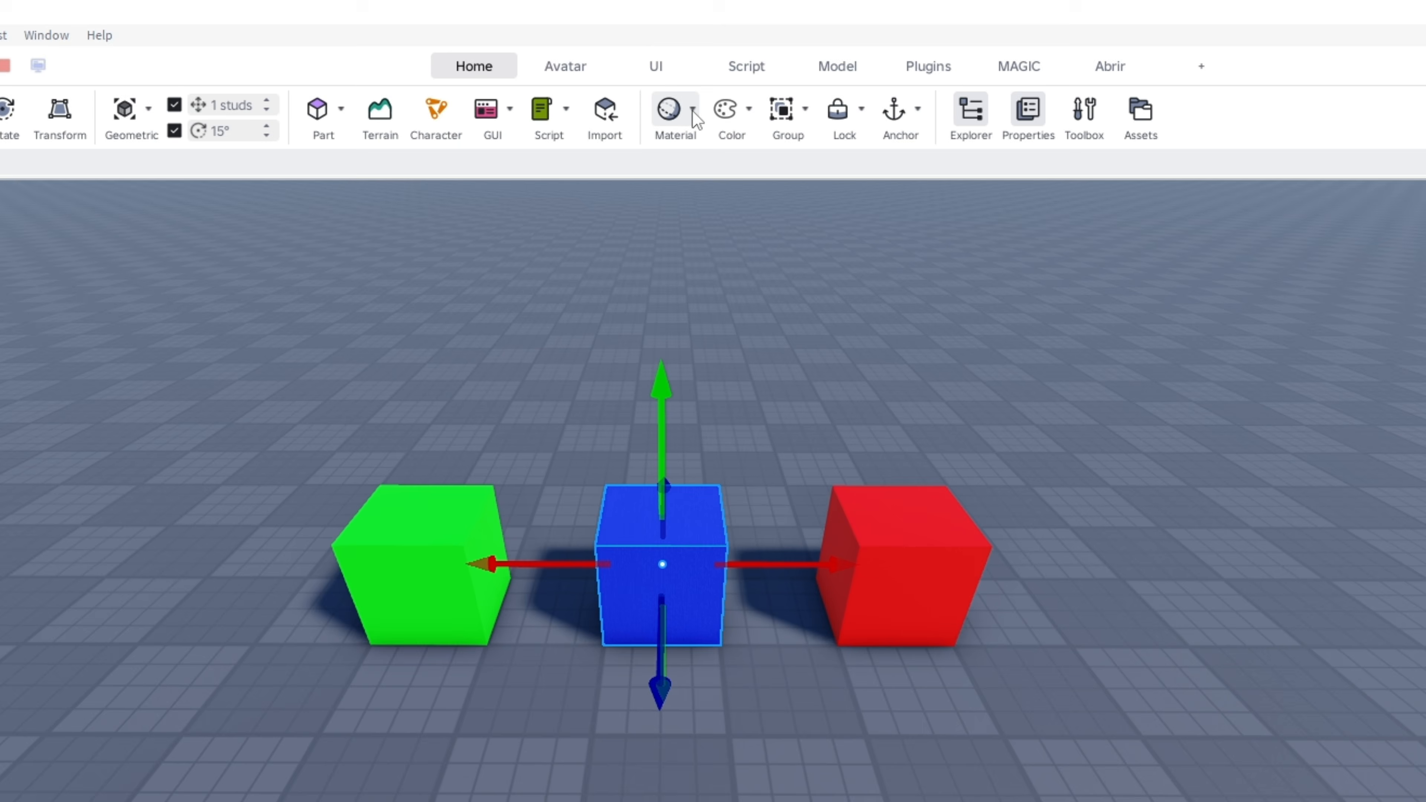
Browse the available materials for the blue cube and open the Material Manager to view the named material library
{"action": "left_click", "coordinate": [578, 28]}
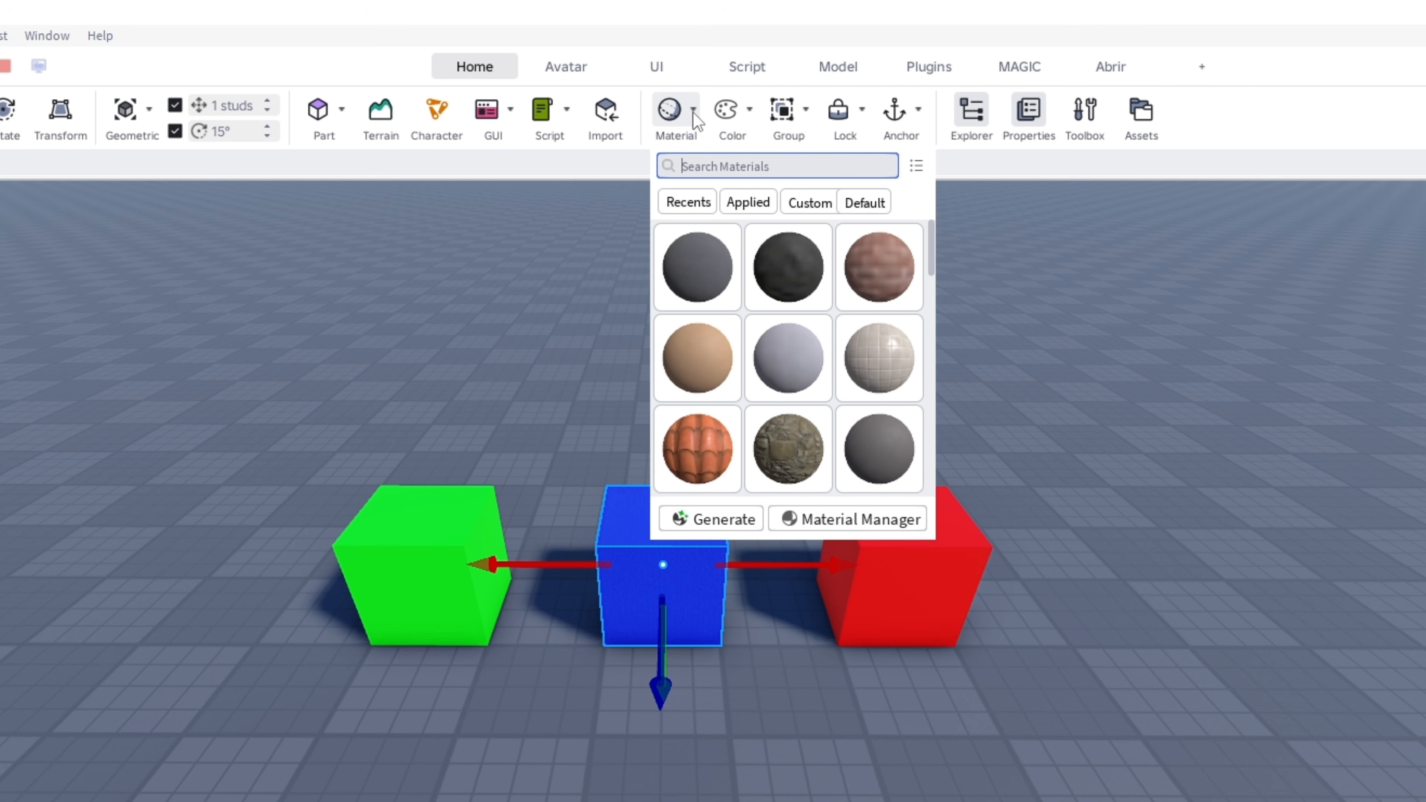
{"action": "left_click", "coordinate": [786, 360]}
{"action": "scroll", "coordinate": [786, 361], "scroll_direction": "down", "scroll_amount": 2}
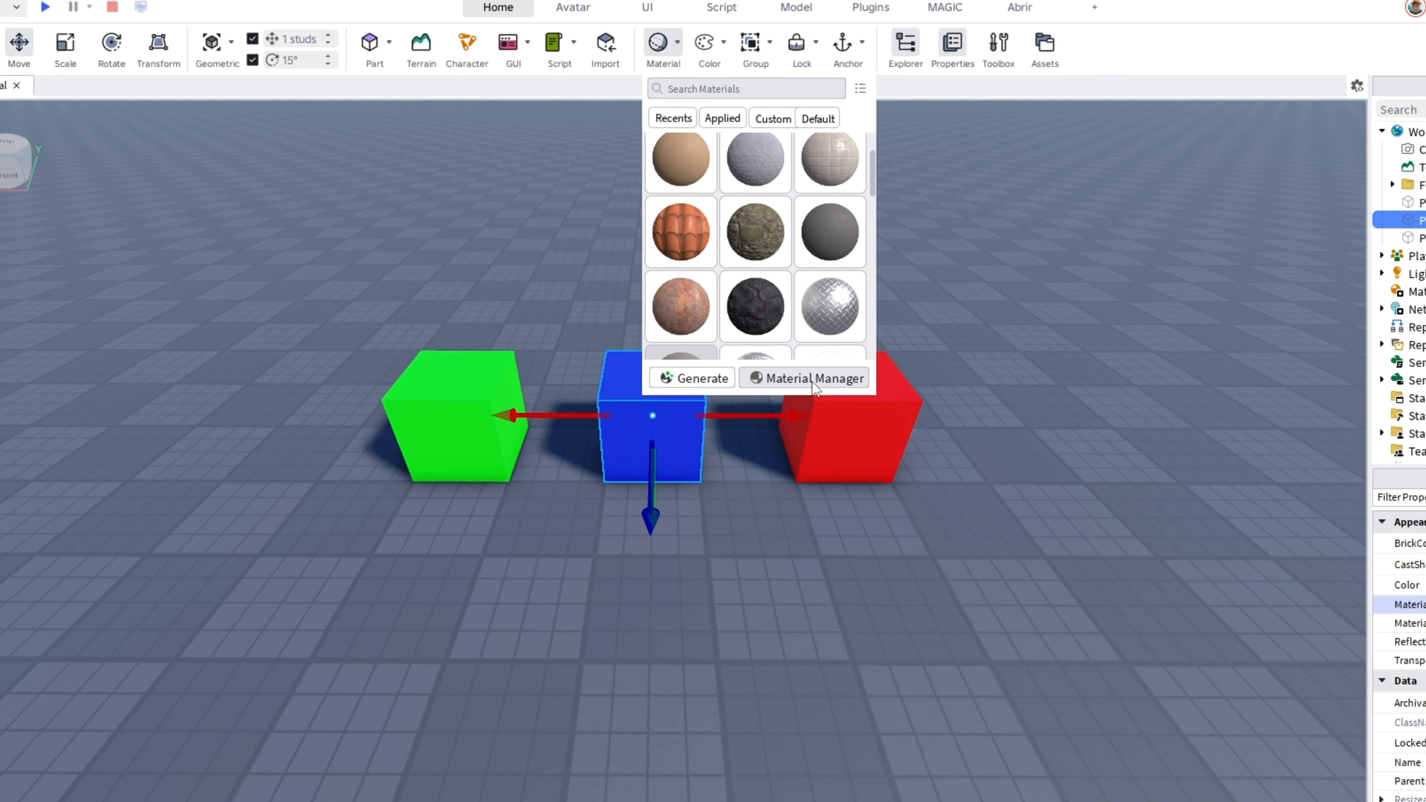
{"action": "left_click", "coordinate": [837, 483]}
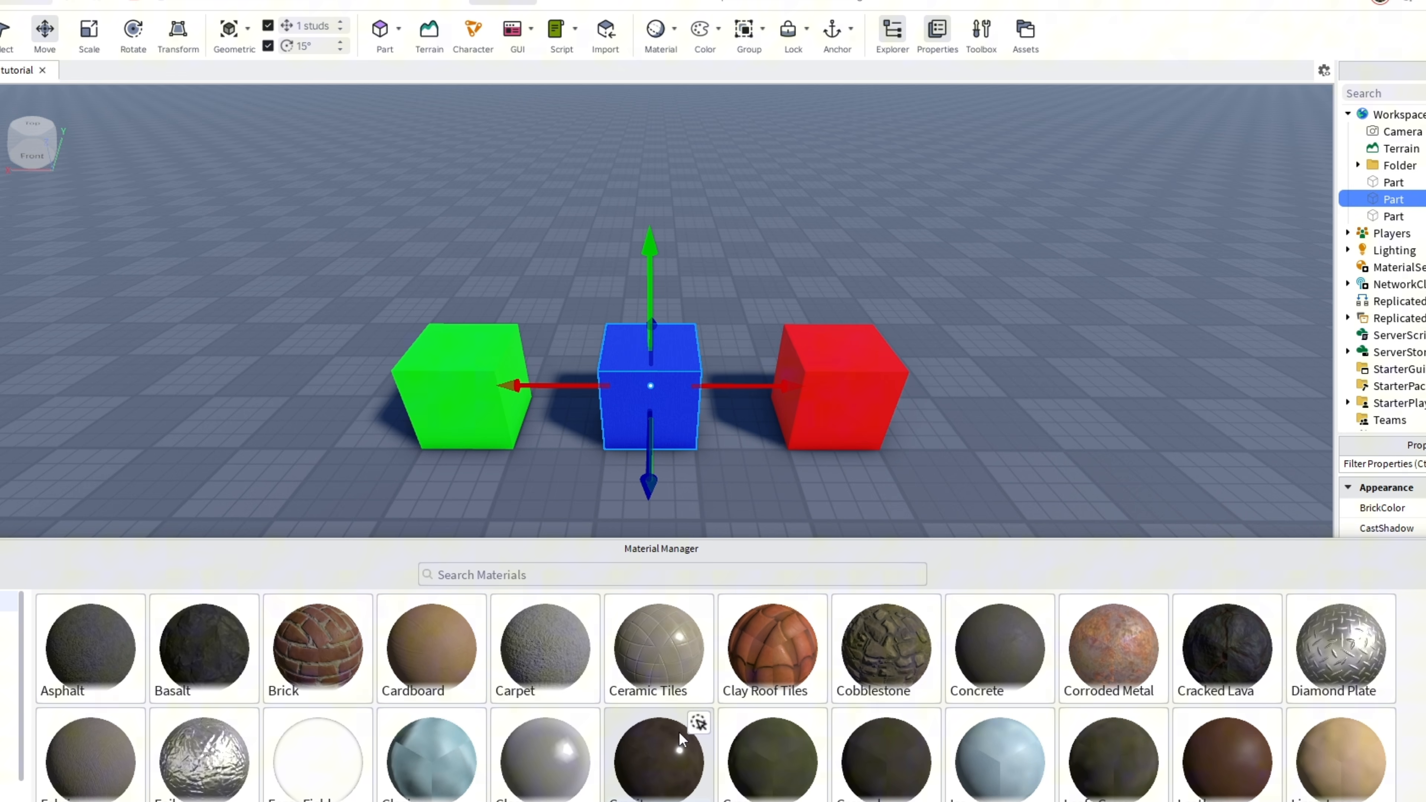
{"action": "left_click", "coordinate": [812, 617]}
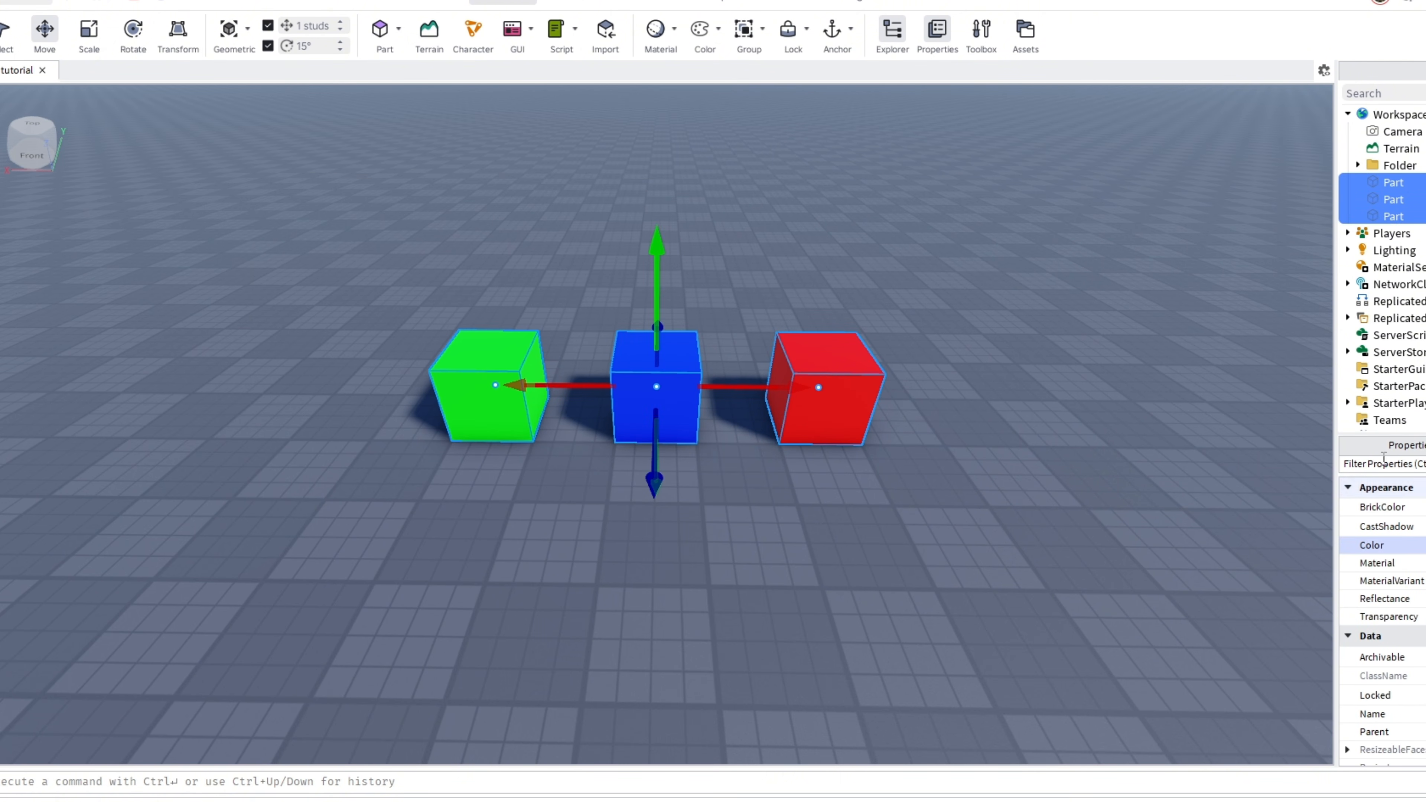
Select the green, blue and red cubes together with a selection box
{"action": "left_click_drag", "start_coordinate": [937, 209], "coordinate": [143, 258]}
{"action": "left_click", "coordinate": [244, 289]}
{"action": "left_click", "coordinate": [204, 589]}
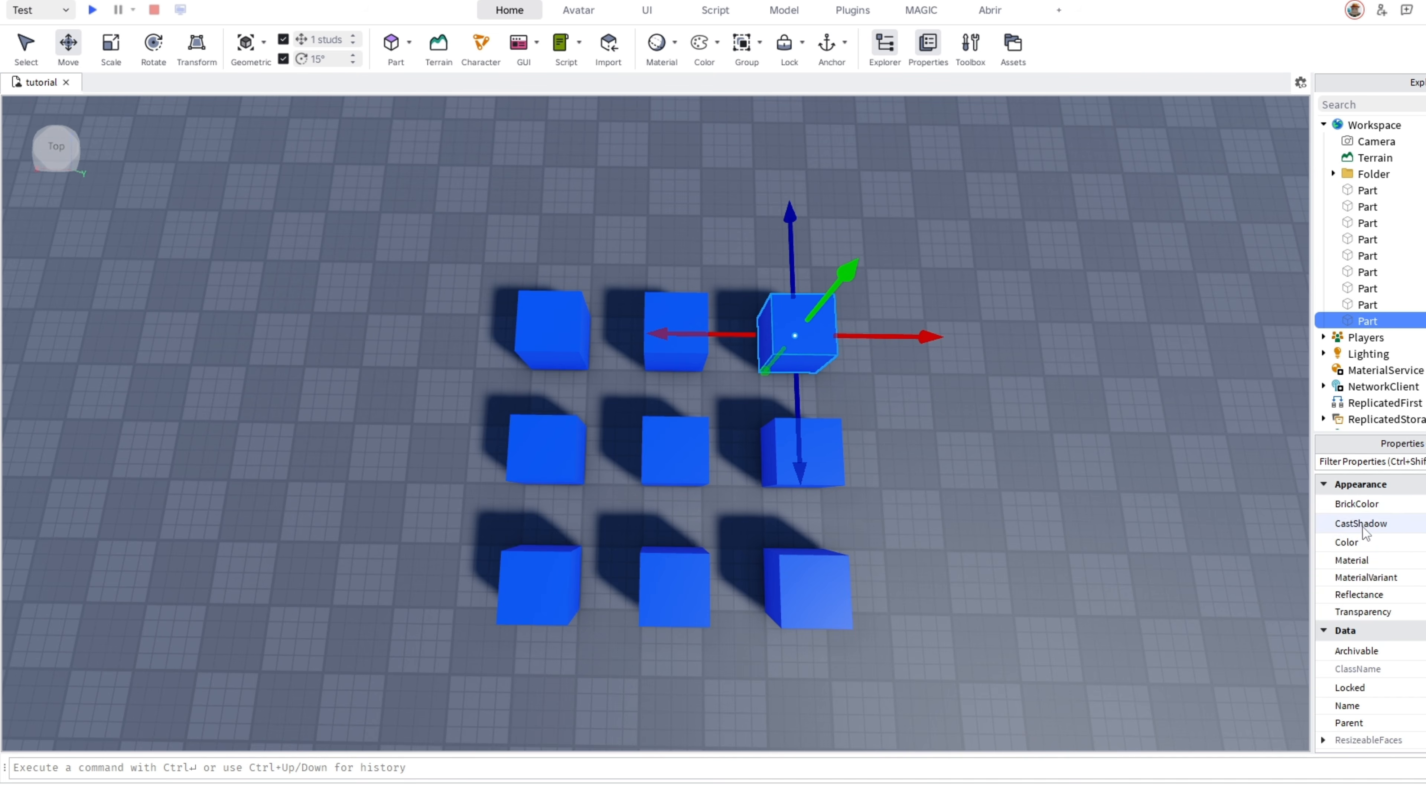
Color the far-right cube of the back row and its middle neighbor red #ff0000, one cube at a time
{"action": "left_click", "coordinate": [1422, 542]}
{"action": "left_click_drag", "start_coordinate": [954, 223], "coordinate": [678, 220]}
{"action": "left_click_drag", "start_coordinate": [599, 286], "coordinate": [687, 247]}
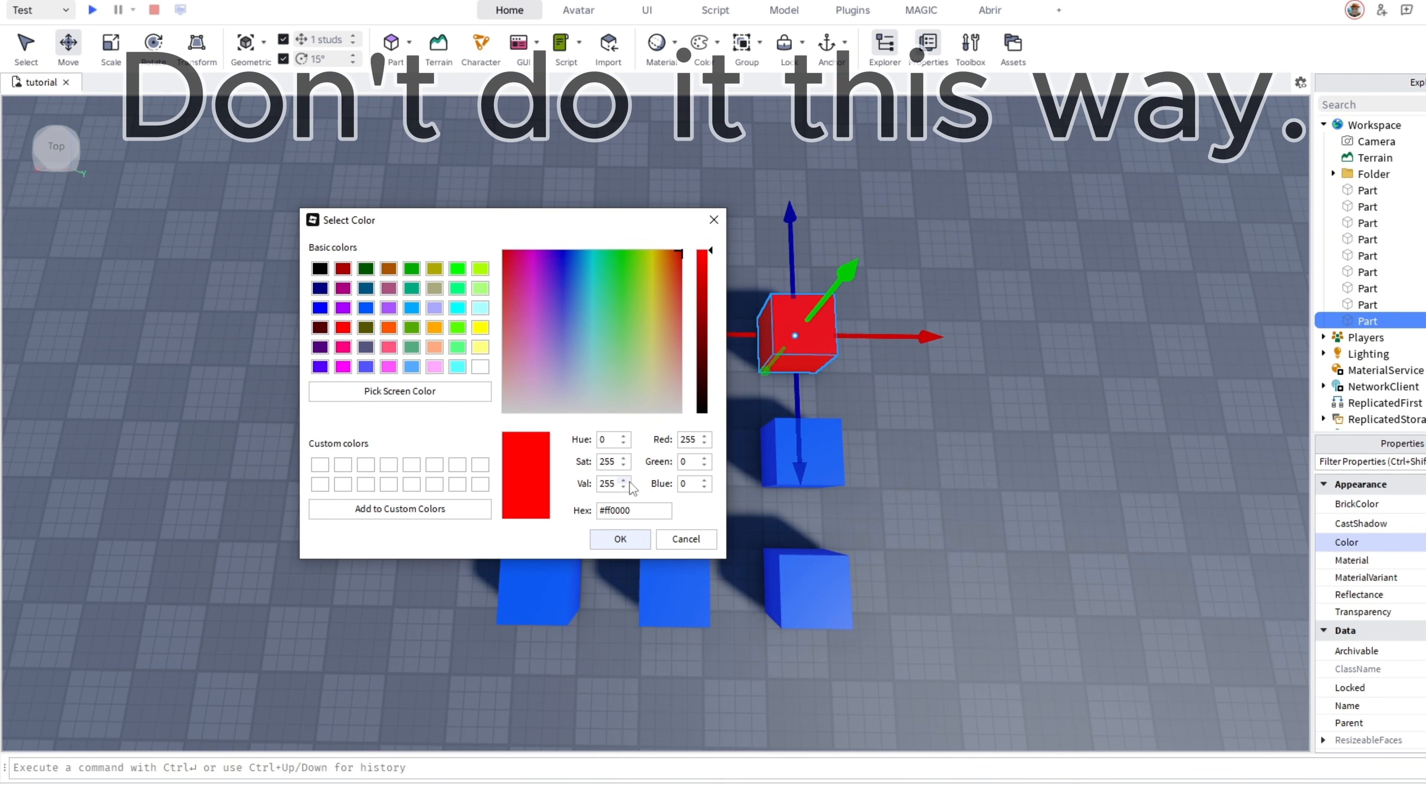
{"action": "left_click", "coordinate": [619, 539]}
{"action": "left_click", "coordinate": [670, 325]}
{"action": "left_click", "coordinate": [1422, 543]}
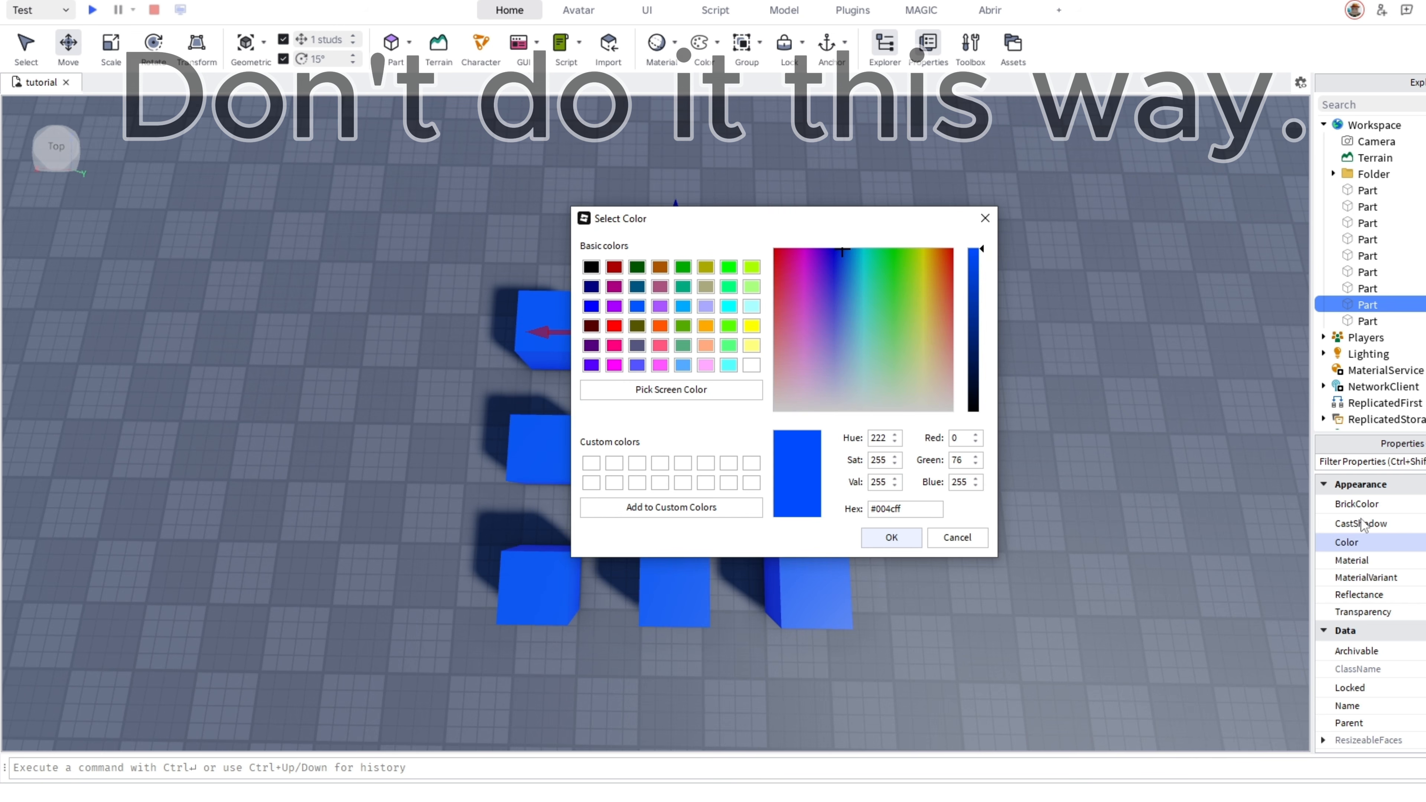
{"action": "left_click", "coordinate": [892, 537]}
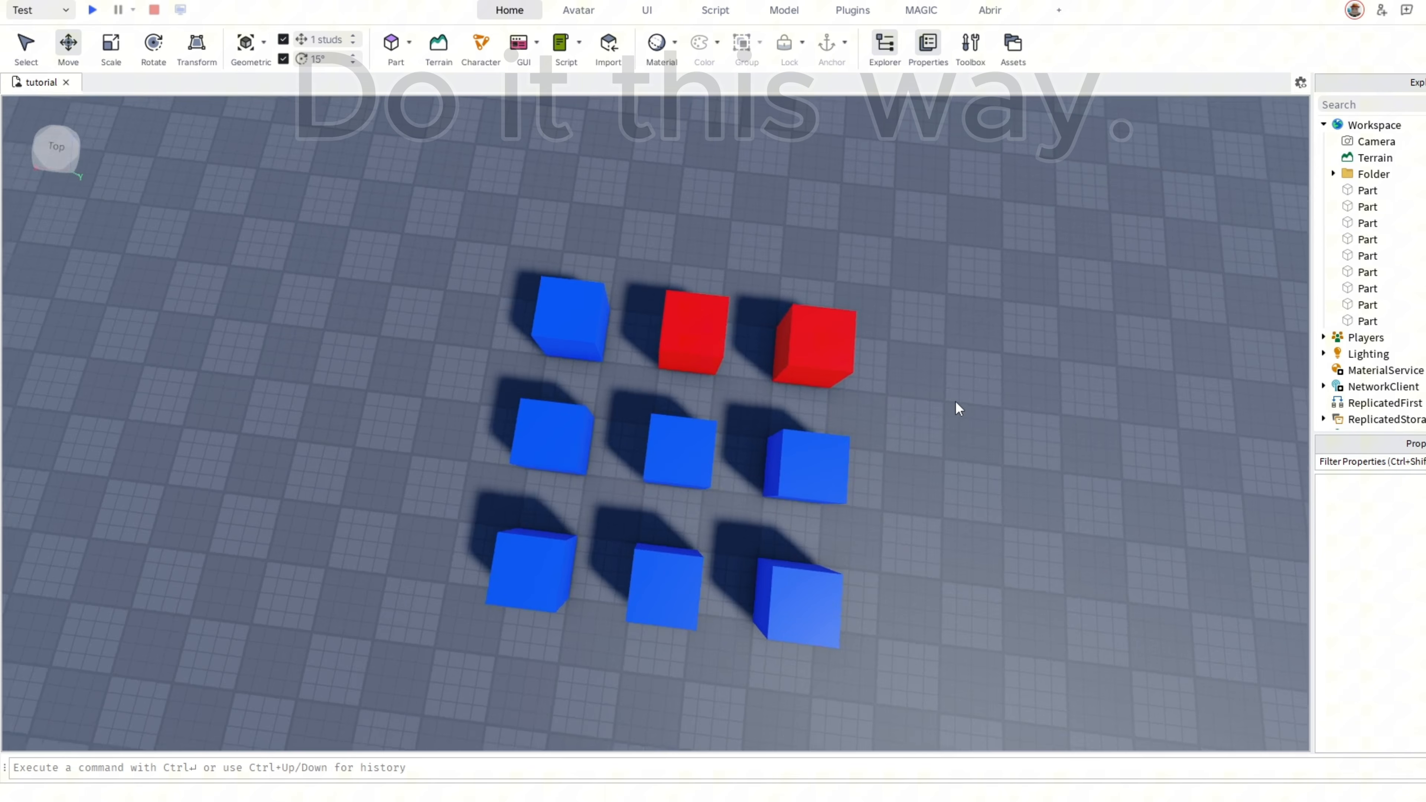
Select the back-right, back-middle, center, front-middle and front-left cubes as a group and set their color to red
{"action": "scroll", "coordinate": [955, 401], "scroll_direction": "up", "scroll_amount": 2}
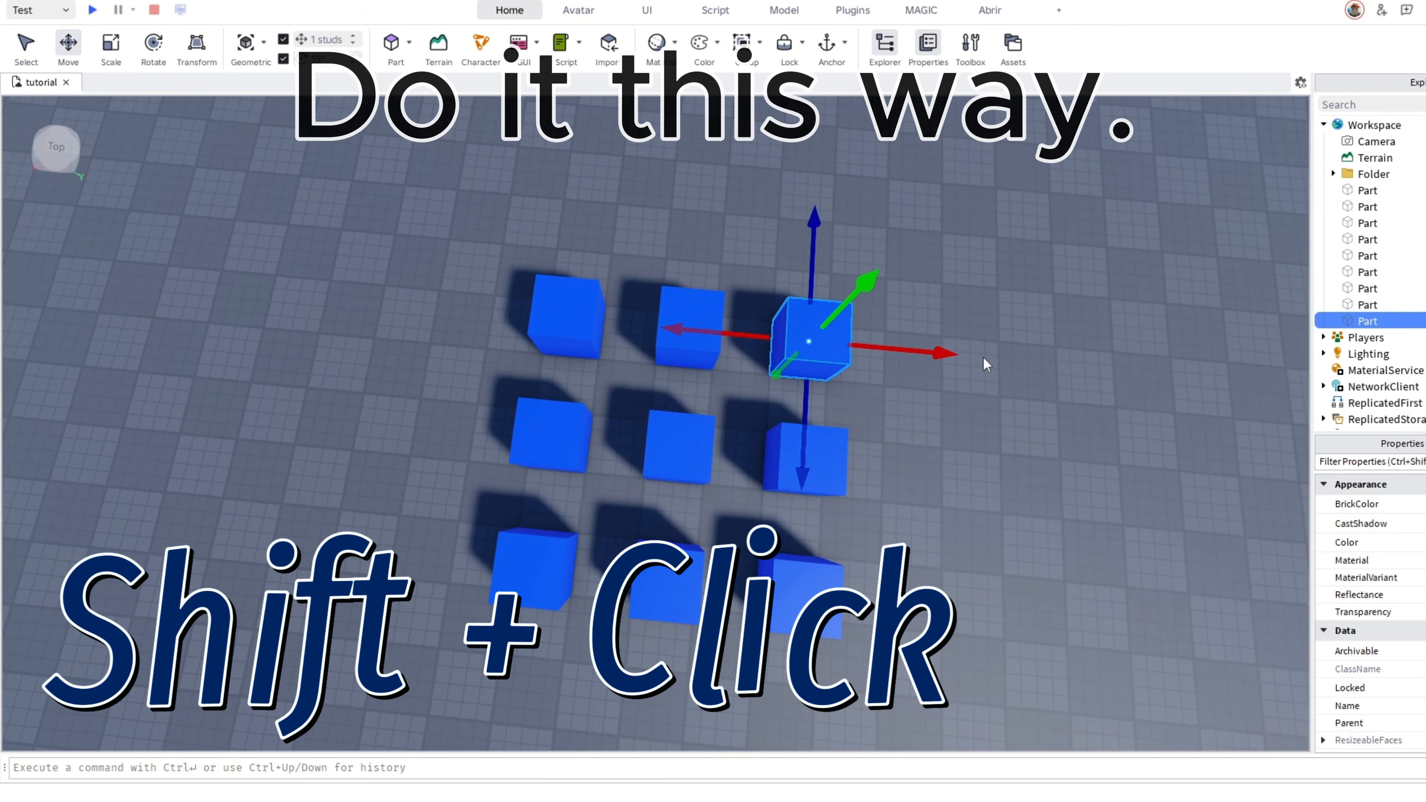
{"action": "left_click", "coordinate": [809, 329]}
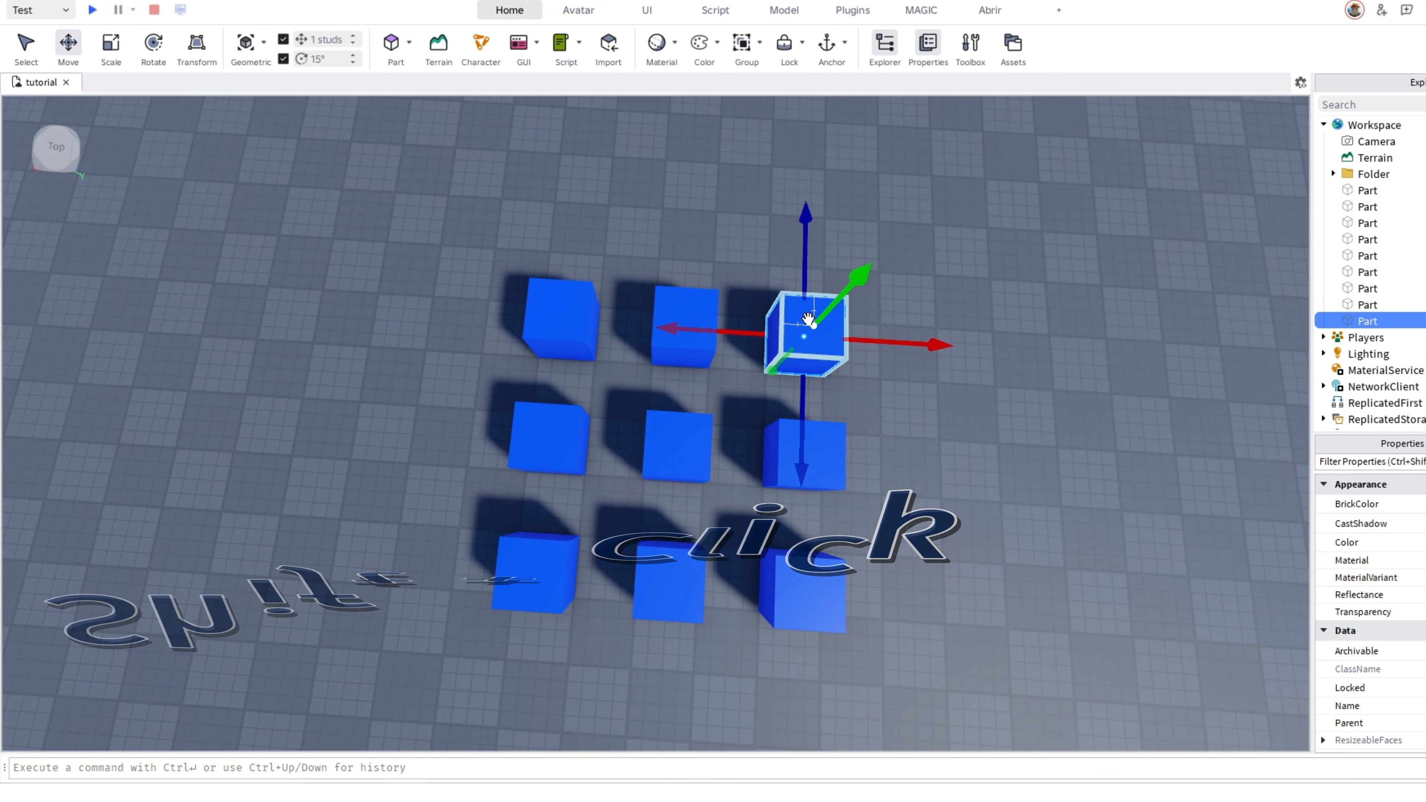
{"action": "left_click", "coordinate": [686, 298], "text": "shift"}
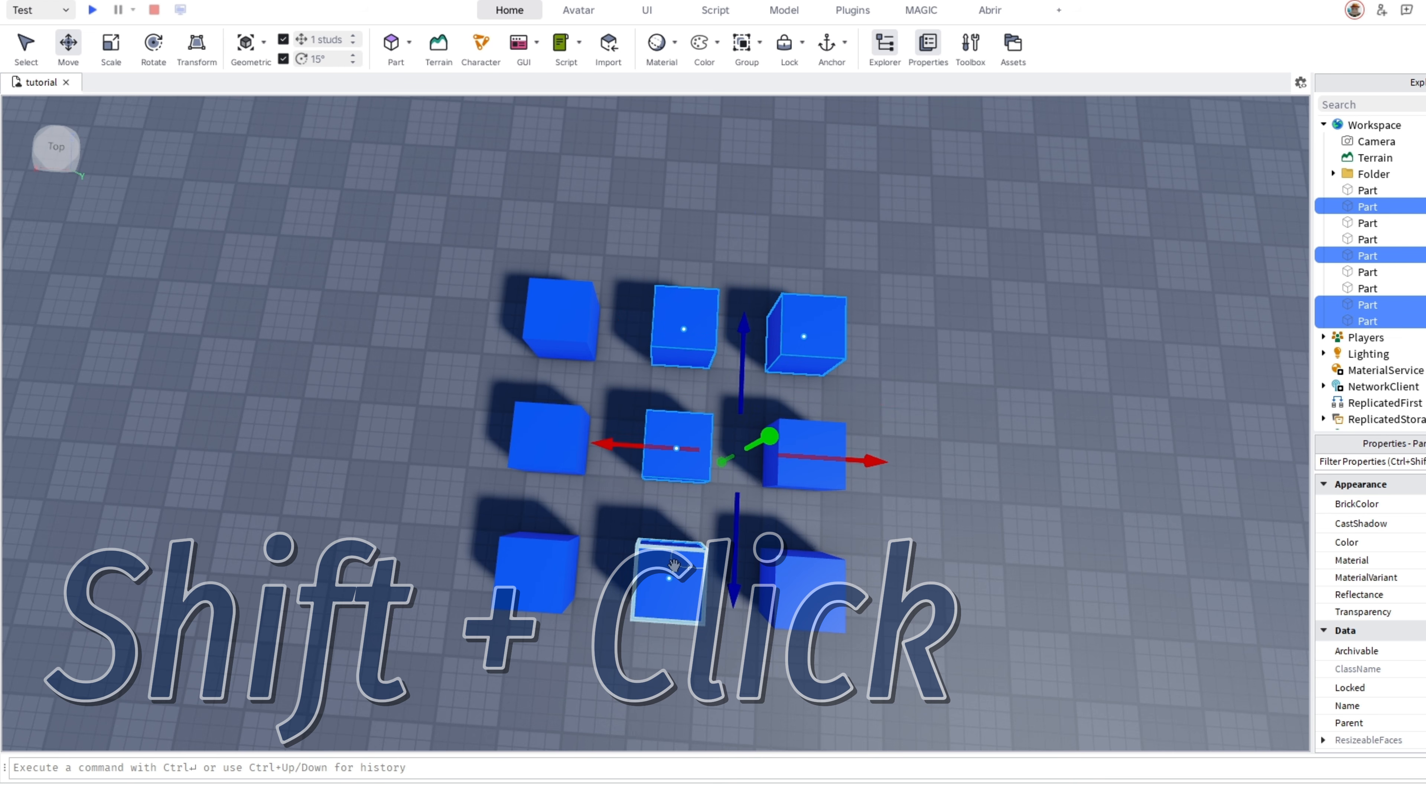
{"action": "left_click", "coordinate": [552, 565], "text": "shift"}
{"action": "left_click", "coordinate": [1411, 541]}
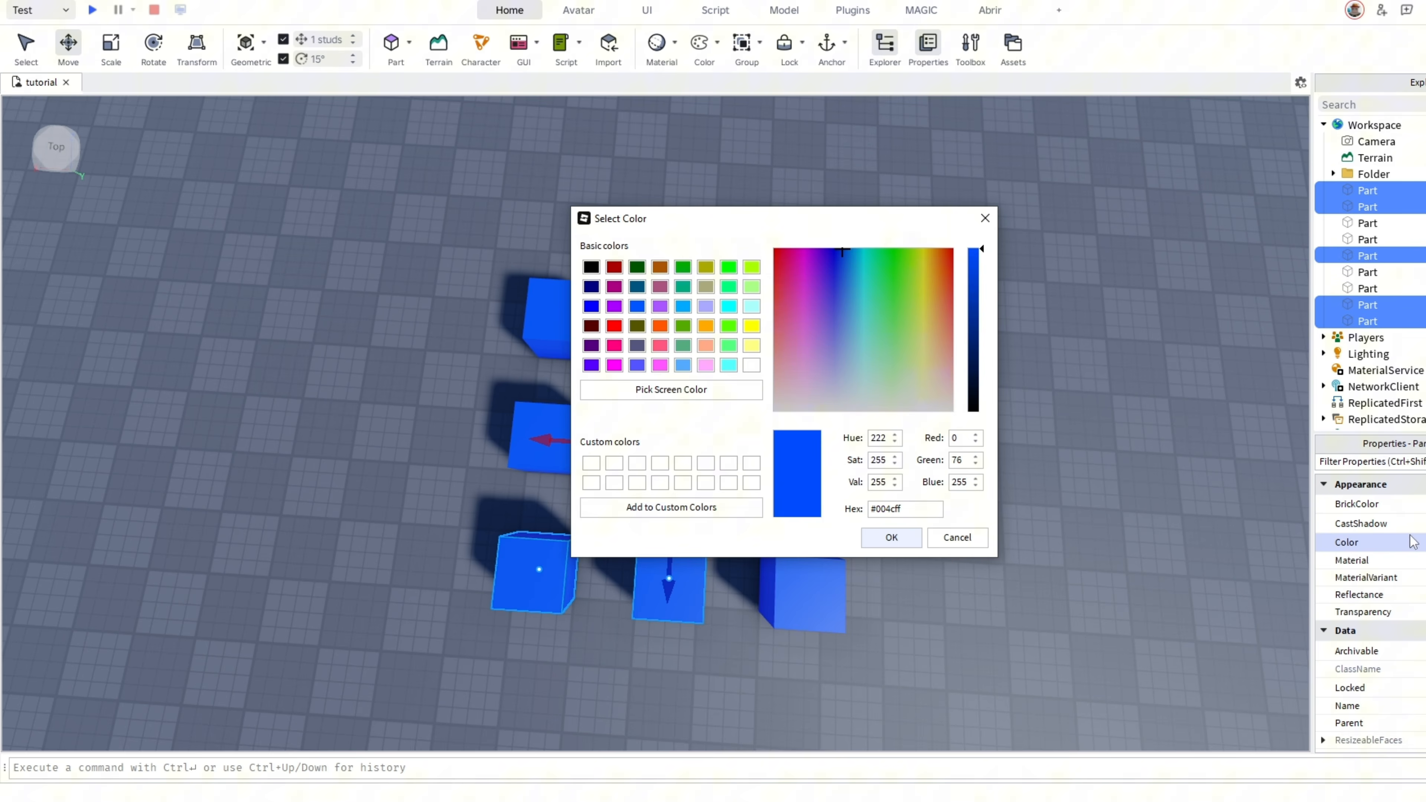
{"action": "left_click", "coordinate": [870, 541]}
{"action": "left_click", "coordinate": [979, 447]}
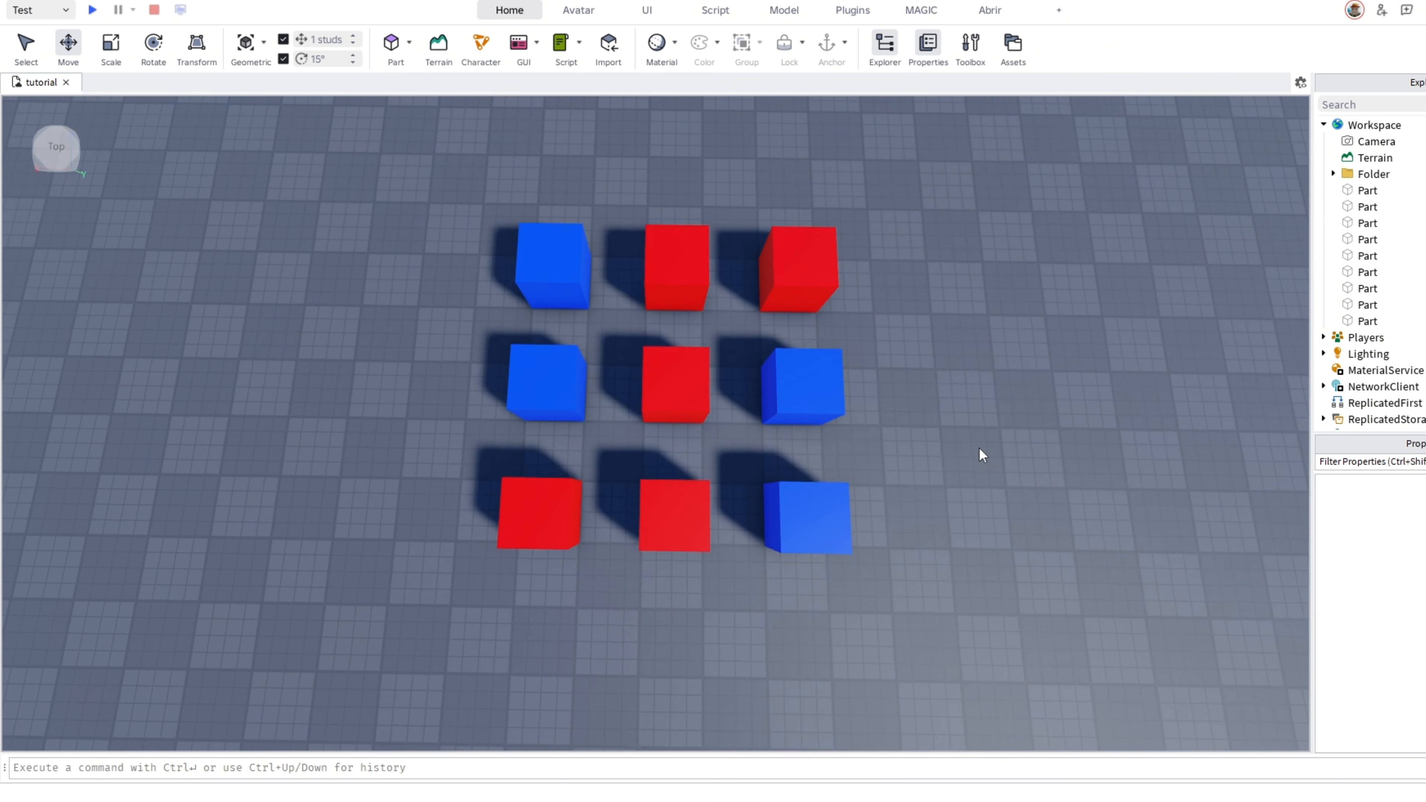
Select the five red cubes with selection boxes and change their color to bright green
{"action": "scroll", "coordinate": [875, 266], "scroll_direction": "down", "scroll_amount": 1}
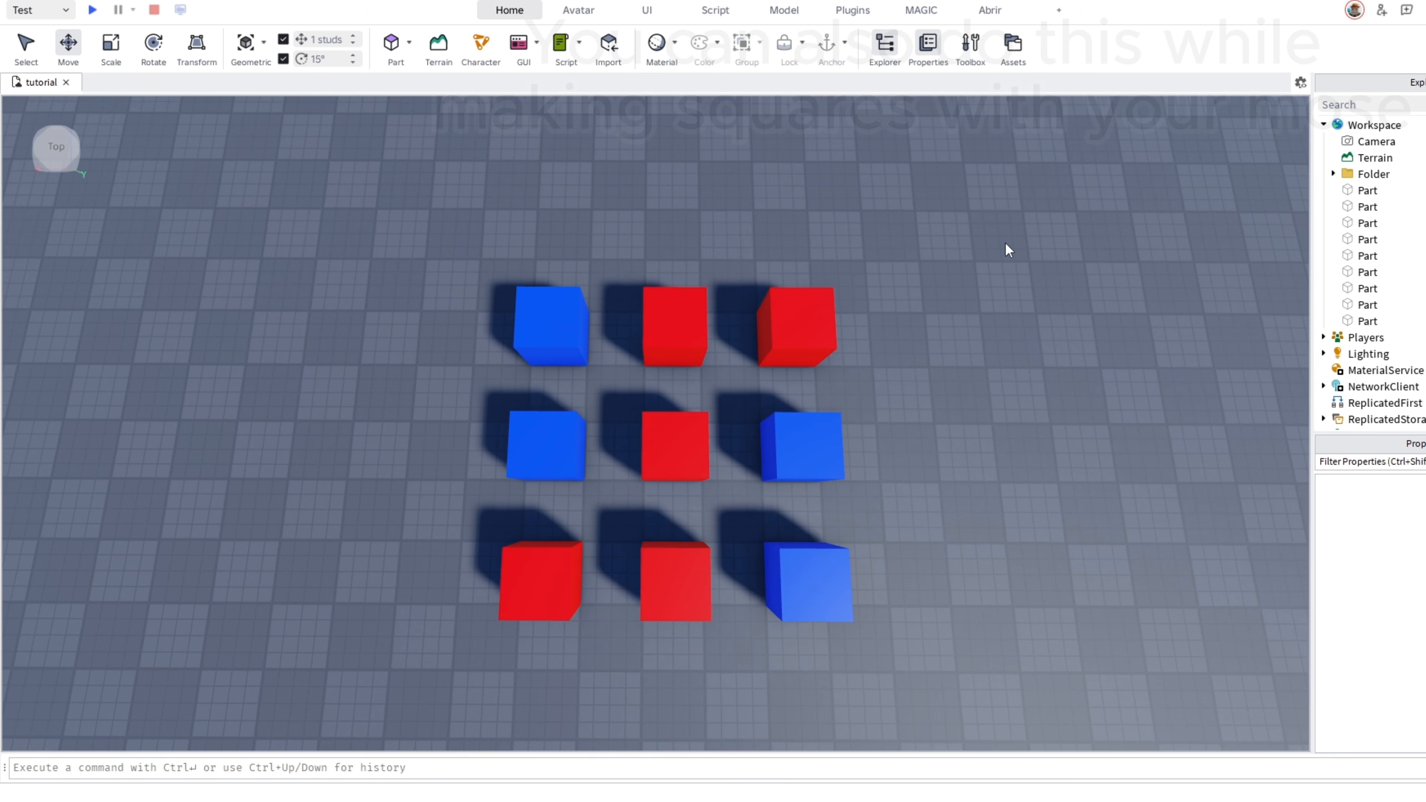
{"action": "left_click_drag", "start_coordinate": [785, 307], "coordinate": [718, 637]}
{"action": "left_click_drag", "start_coordinate": [499, 526], "coordinate": [586, 626], "text": "shift"}
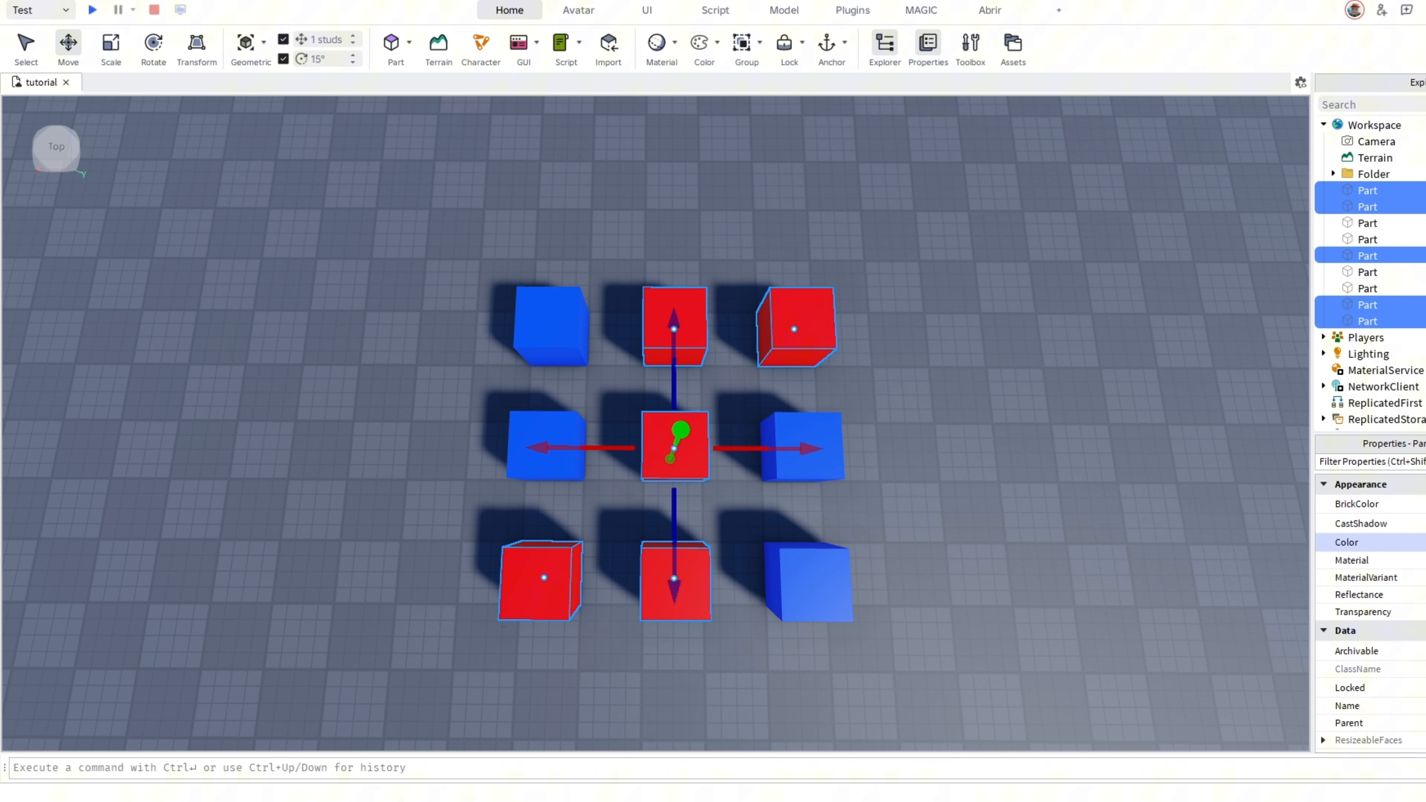
{"action": "left_click", "coordinate": [1424, 542]}
{"action": "left_click", "coordinate": [890, 537]}
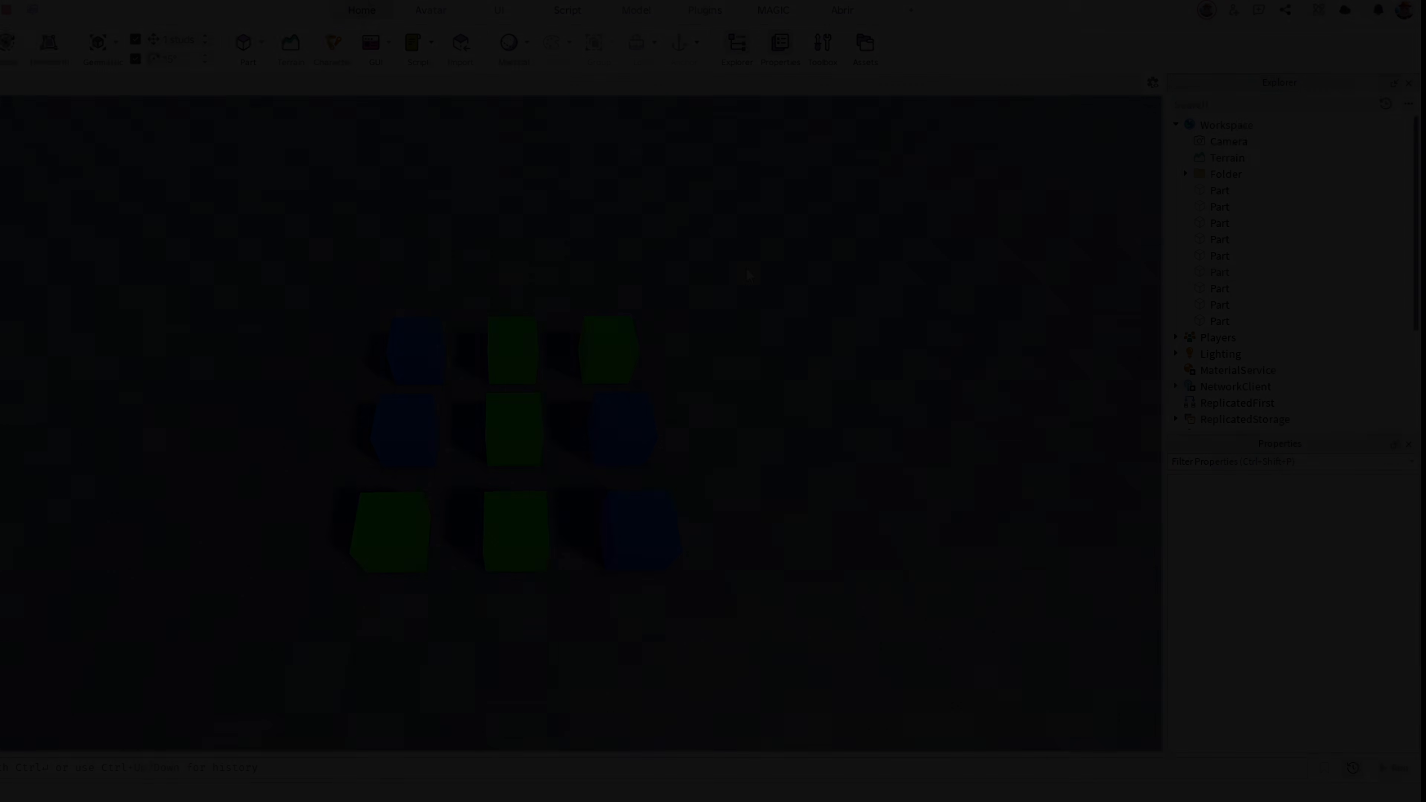
Select all nine cubes and try transparency values such as 0.25, returning the transparency to 0
{"action": "left_click_drag", "start_coordinate": [896, 264], "coordinate": [504, 553]}
{"action": "left_click_drag", "start_coordinate": [292, 606], "coordinate": [293, 605]}
{"action": "scroll", "coordinate": [655, 494], "scroll_direction": "up", "scroll_amount": 5}
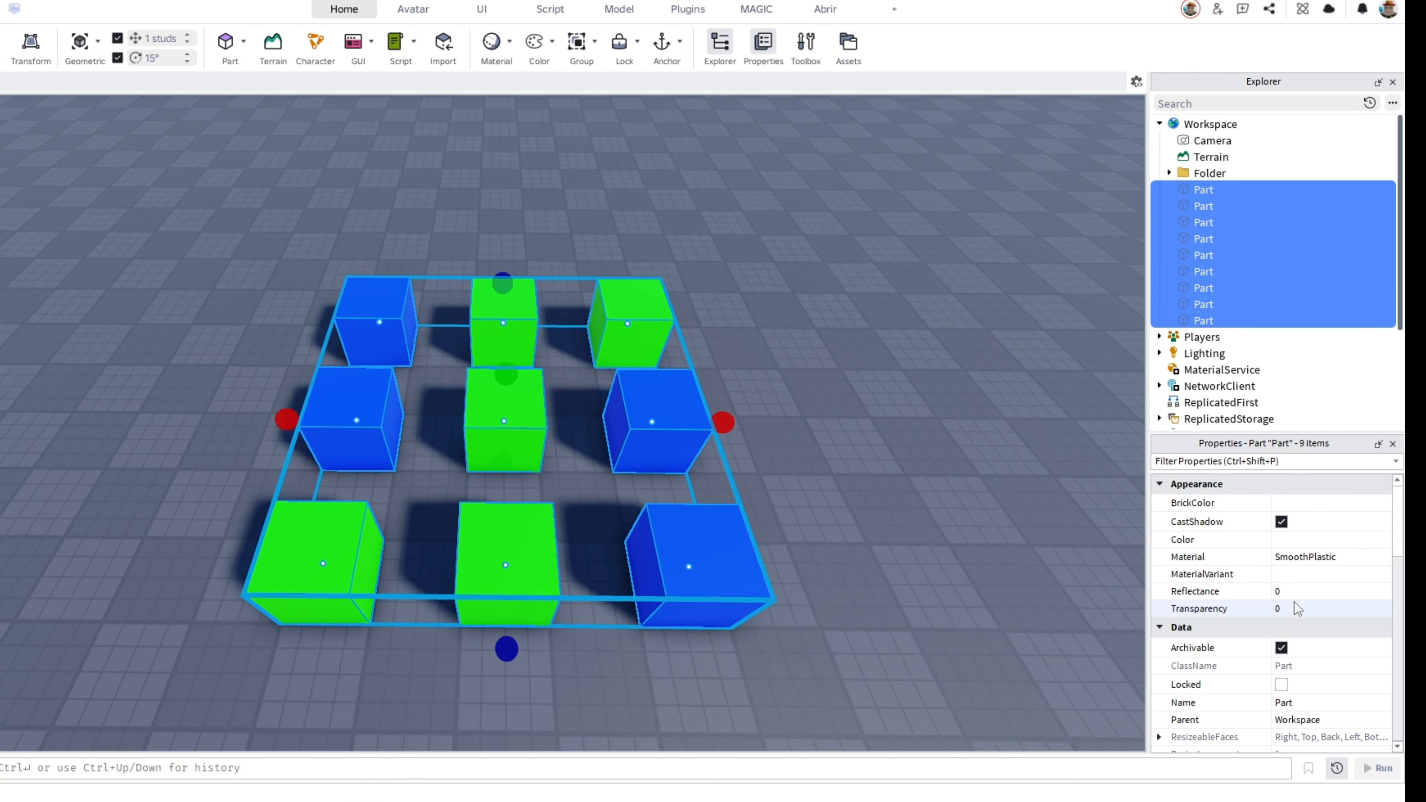
{"action": "left_click", "coordinate": [1311, 608]}
{"action": "left_click_drag", "start_coordinate": [1342, 609], "coordinate": [1256, 590]}
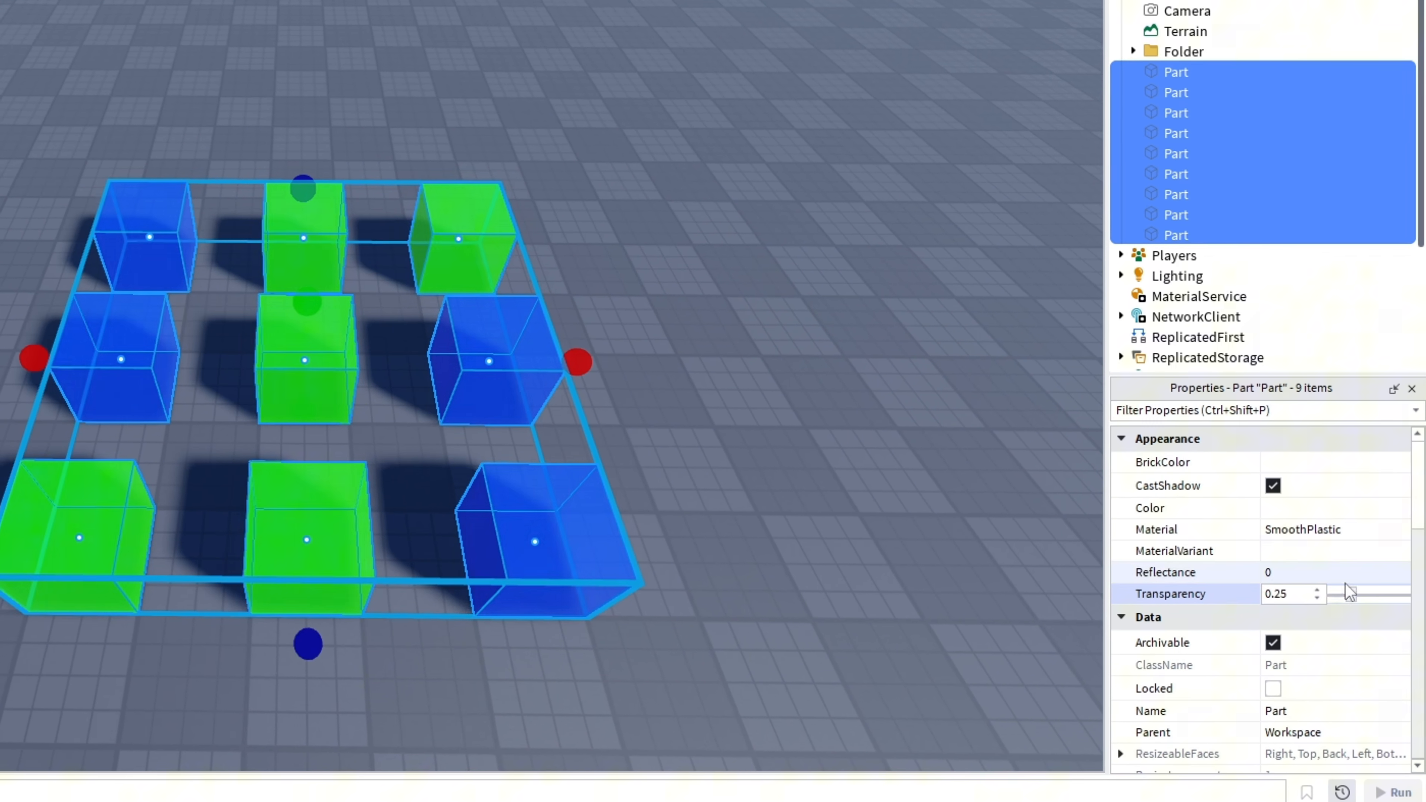
Switch shadow casting off and on for the nine cubes and try their reflectance, returning it to 0
{"action": "left_click", "coordinate": [1269, 487]}
{"action": "left_click", "coordinate": [1269, 487]}
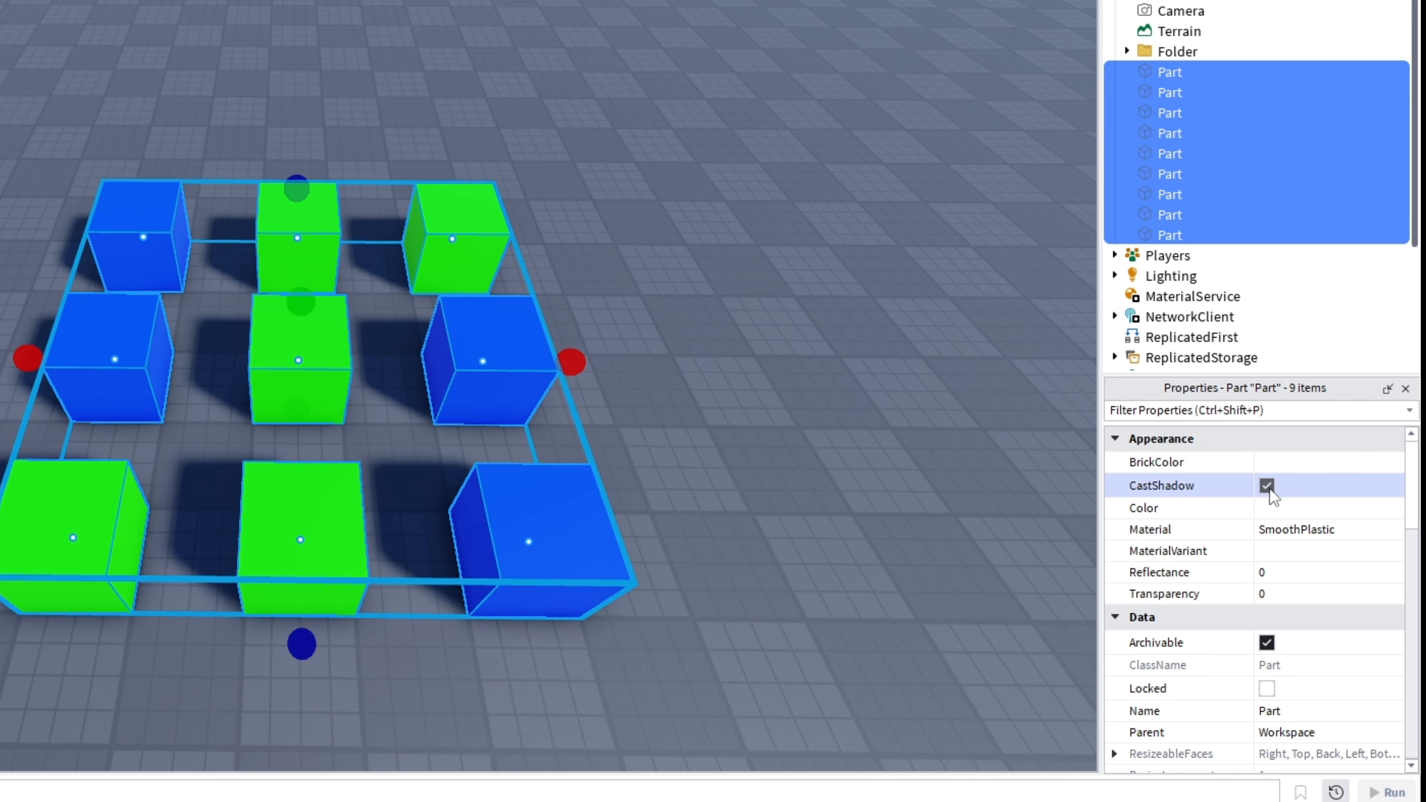
{"action": "left_click", "coordinate": [1269, 488]}
{"action": "left_click", "coordinate": [1269, 487]}
{"action": "left_click", "coordinate": [1308, 593]}
{"action": "left_click", "coordinate": [1316, 573]}
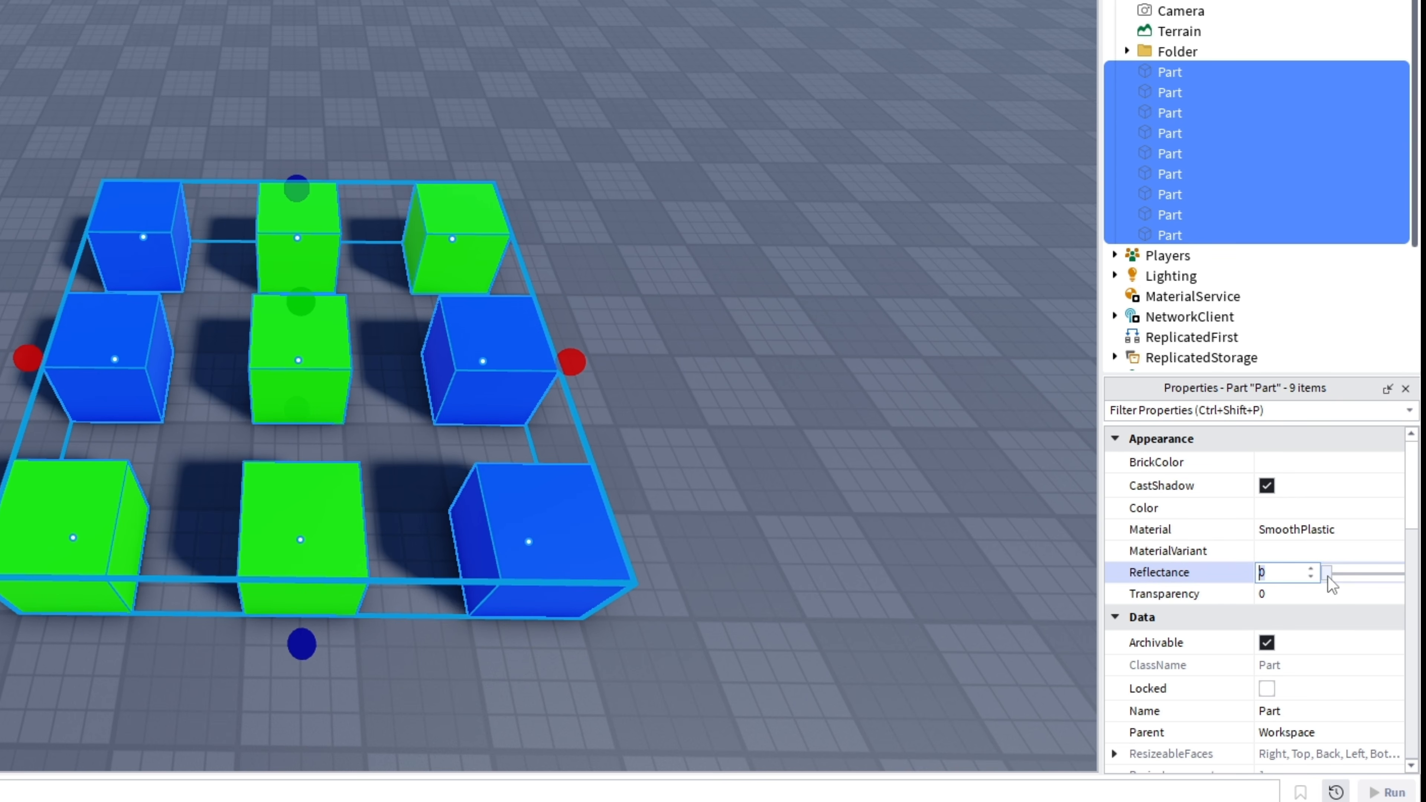
{"action": "left_click_drag", "start_coordinate": [1327, 574], "coordinate": [1232, 565]}
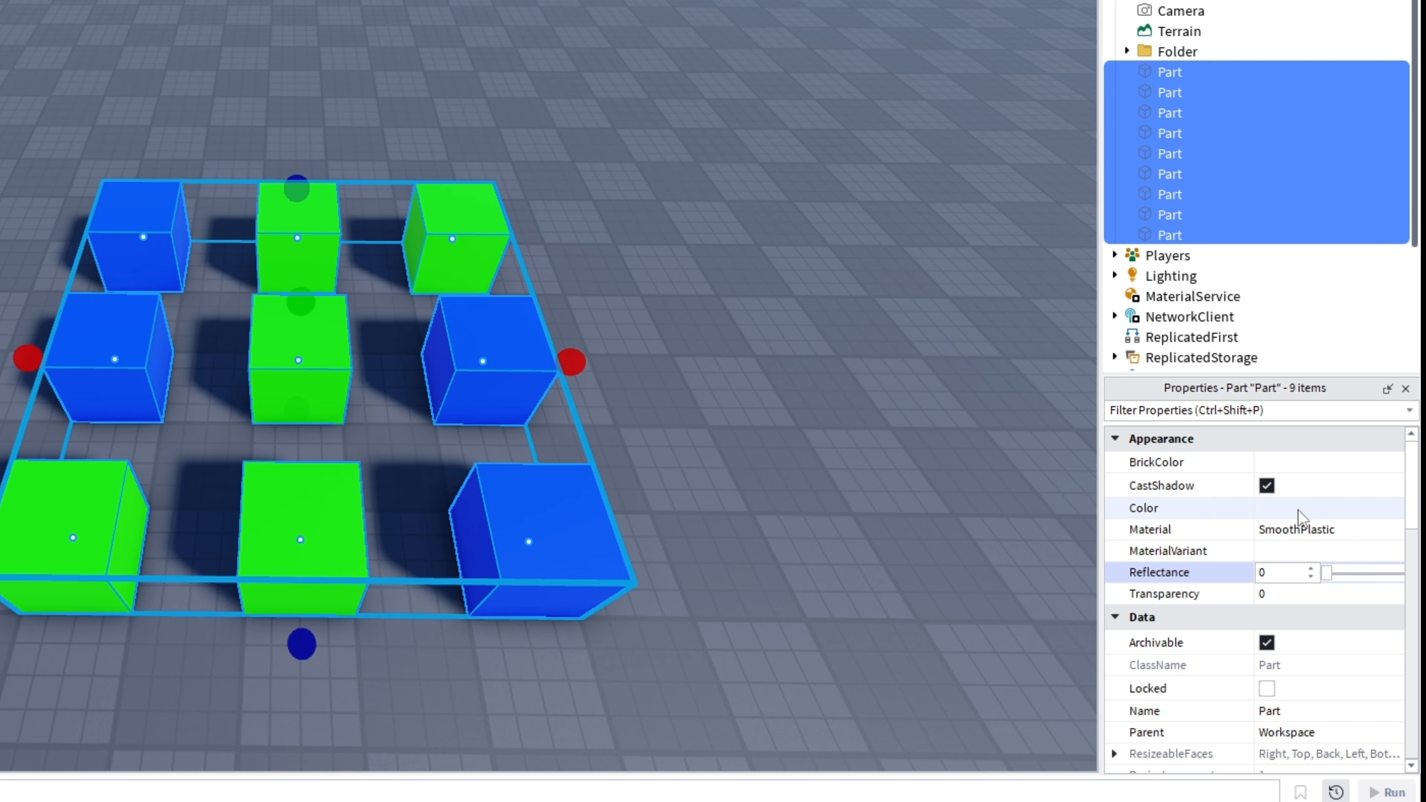
Set the BrickColor of all nine cubes to cyan and move them up about 25 studs
{"action": "left_click", "coordinate": [1258, 463]}
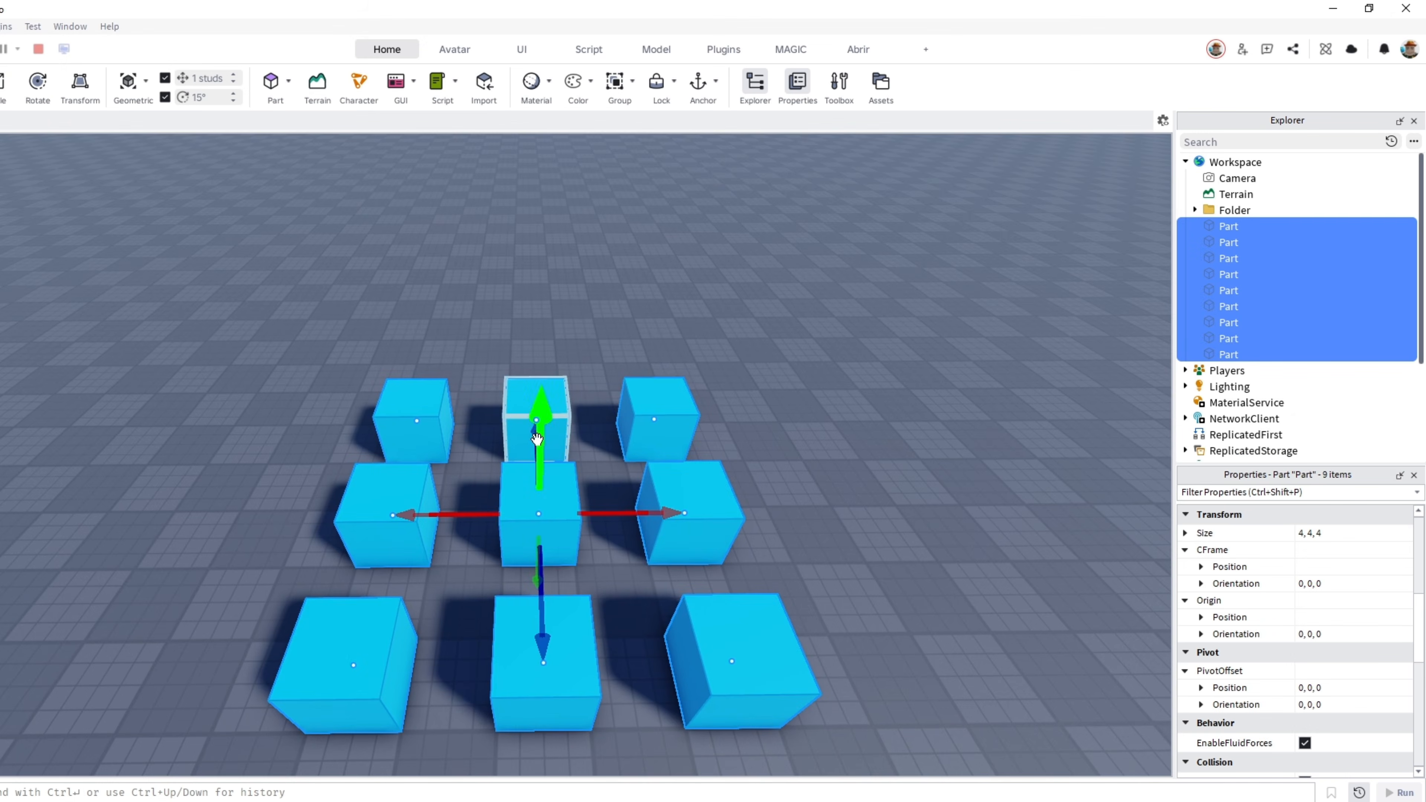
{"action": "left_click_drag", "start_coordinate": [536, 438], "coordinate": [534, 355]}
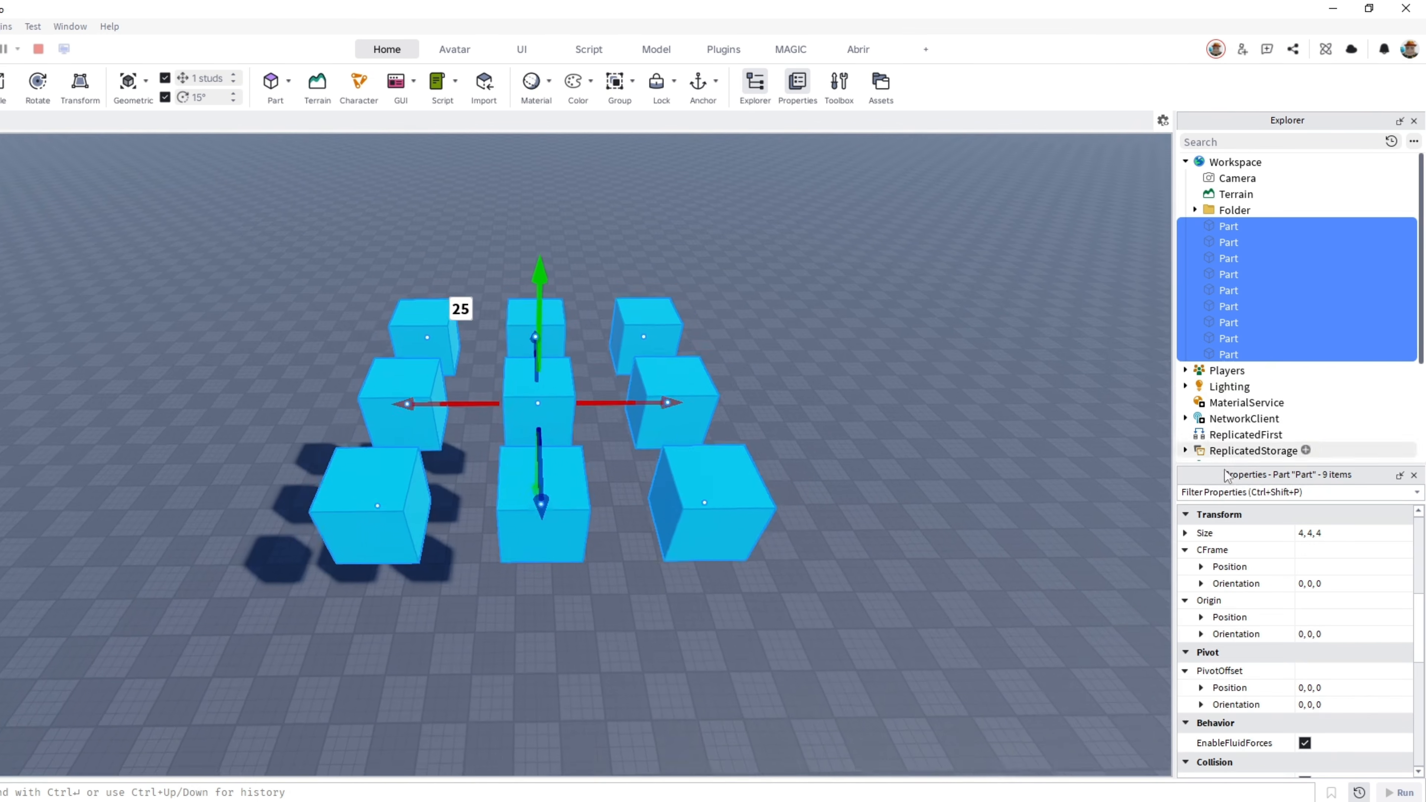
Set the Y size of all nine cubes to 10
{"action": "left_click", "coordinate": [1185, 533]}
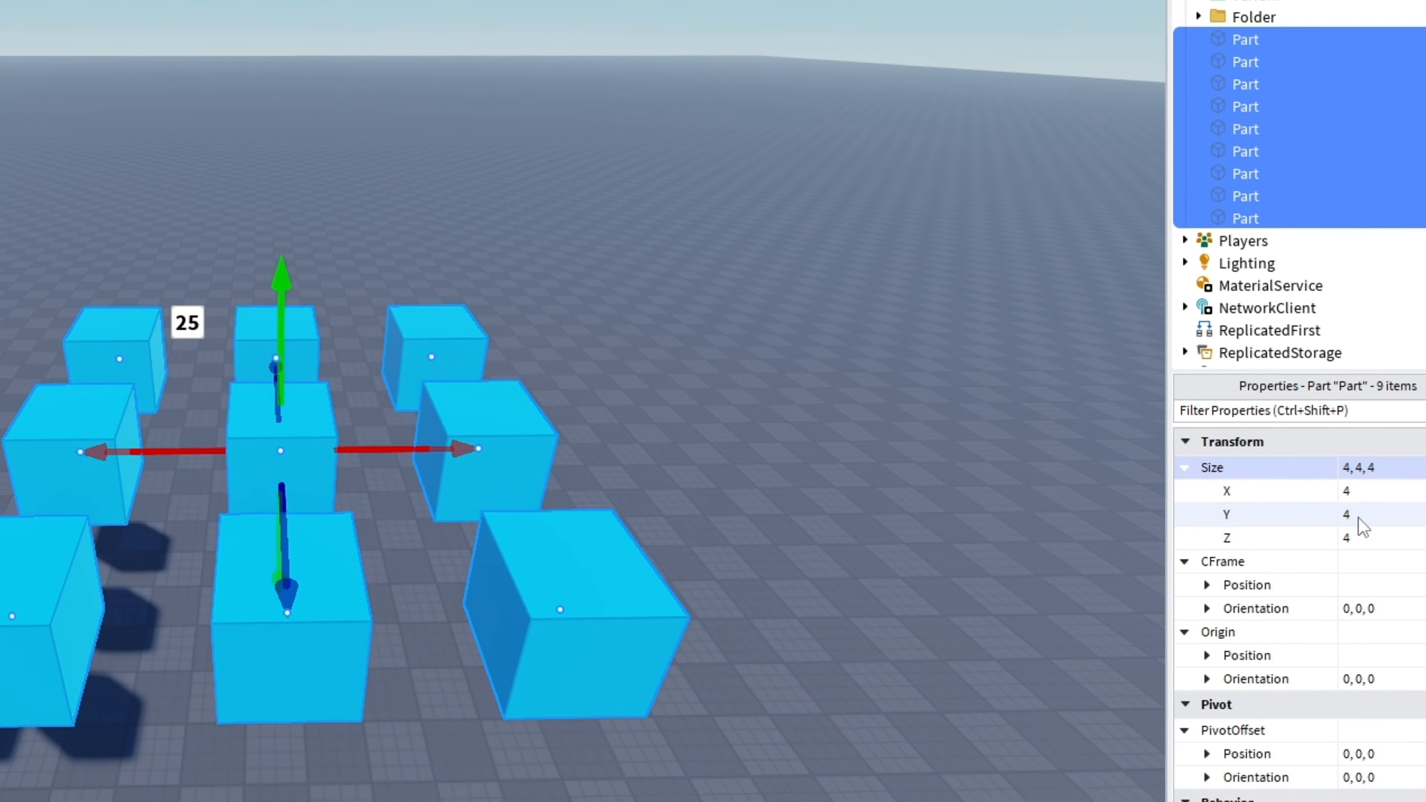
{"action": "left_click", "coordinate": [1282, 499]}
{"action": "type", "text": "10"}
{"action": "key", "text": "Return"}
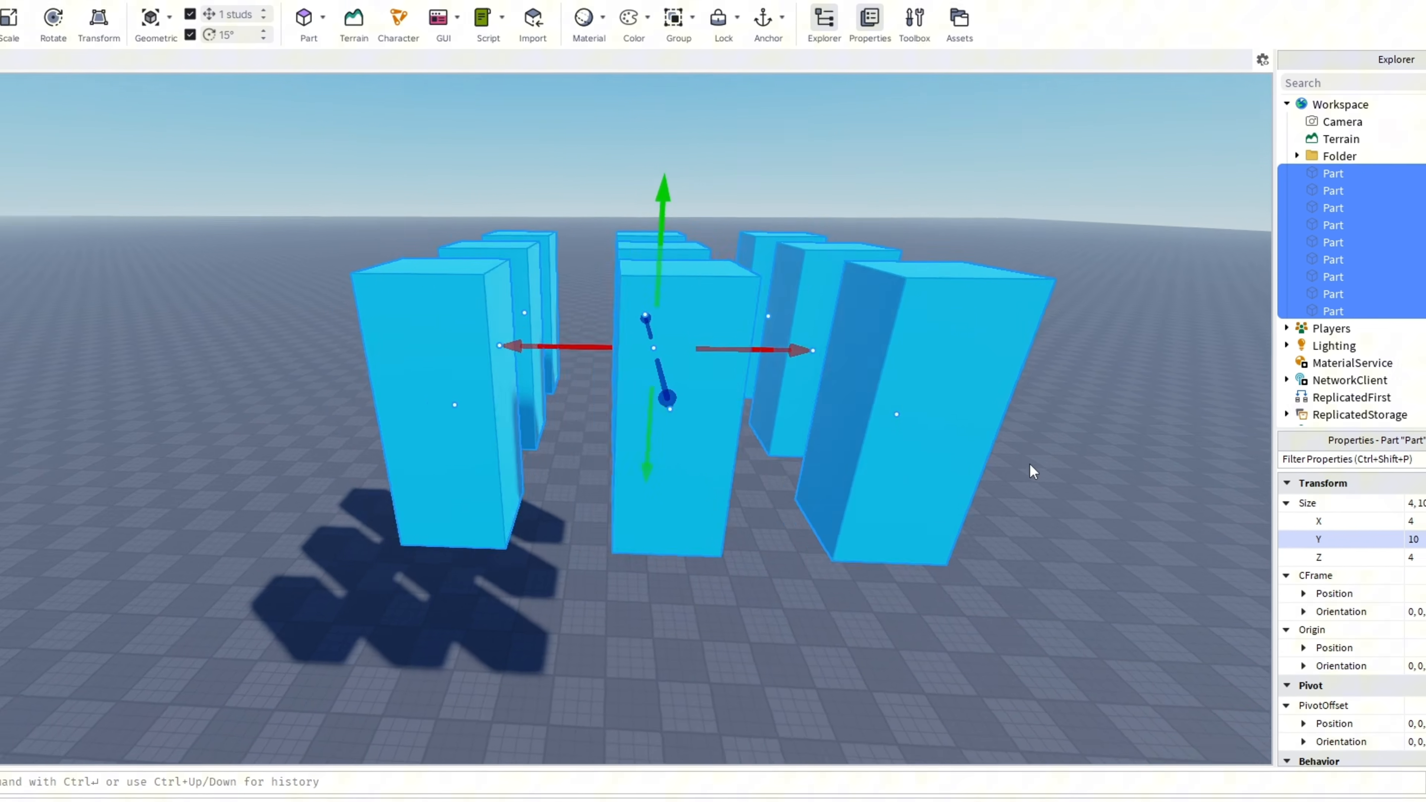
{"action": "right_click_drag", "start_coordinate": [1029, 464], "coordinate": [1048, 469]}
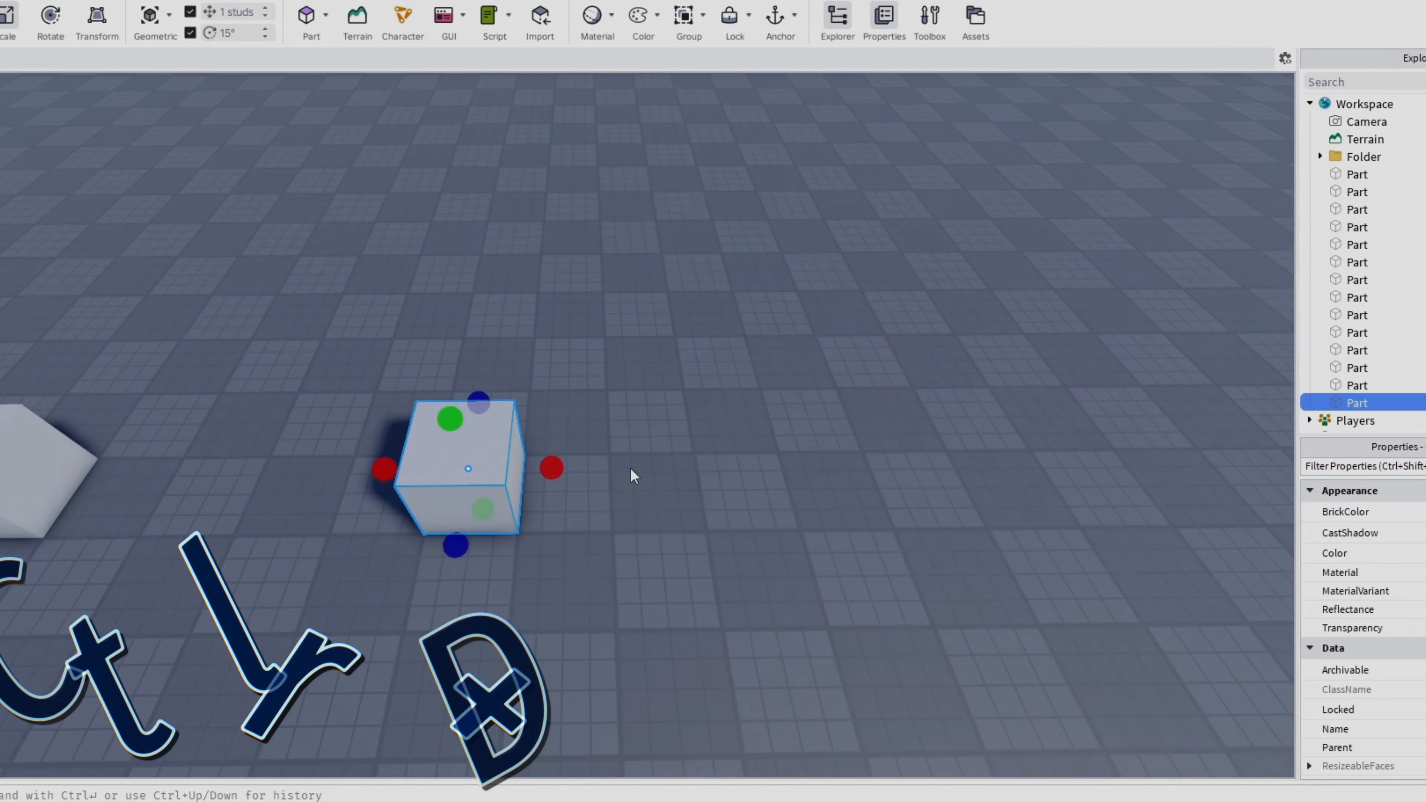
Duplicate the selected light gray cube and look up the Duplicate command among the part's available actions
{"action": "key", "text": "ctrl+d"}
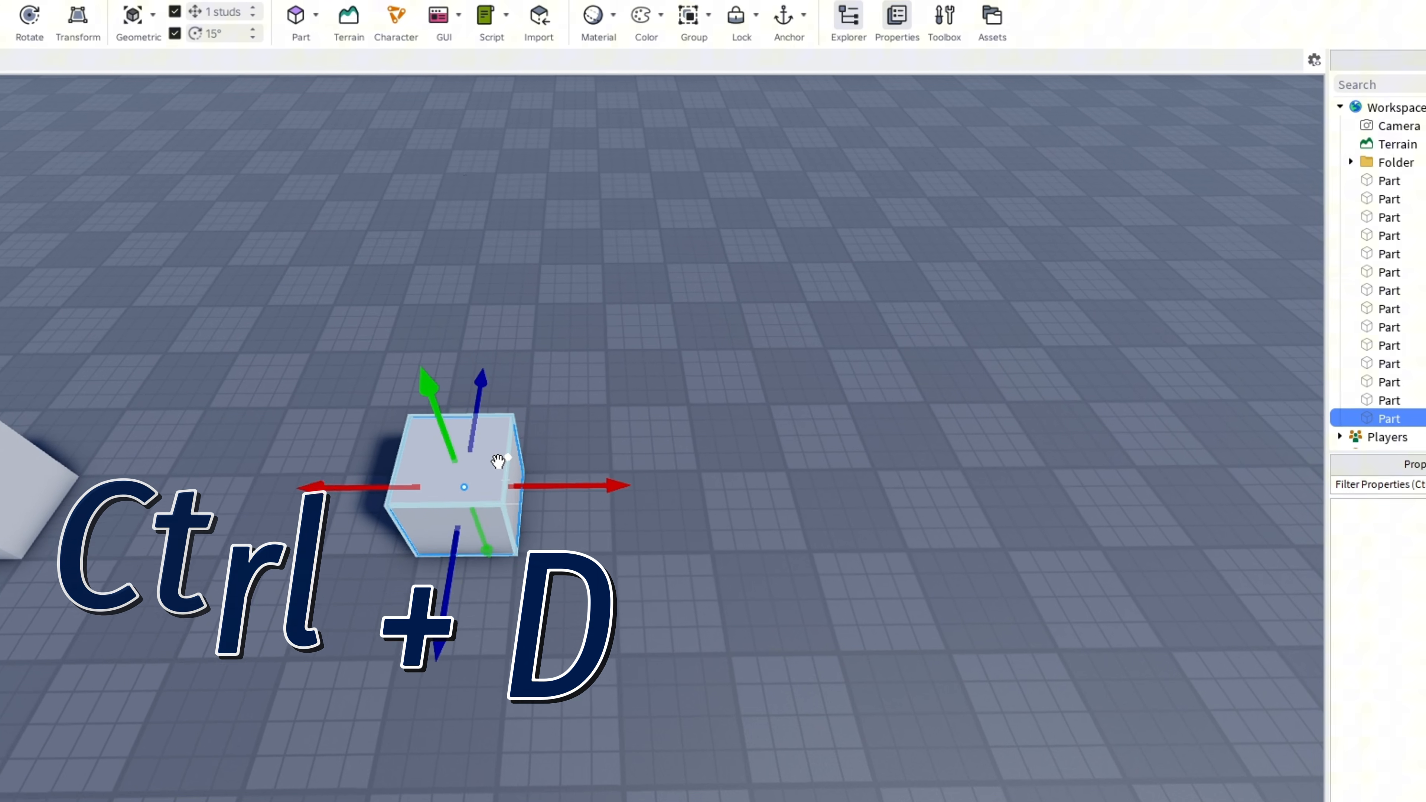
{"action": "right_click", "coordinate": [491, 449]}
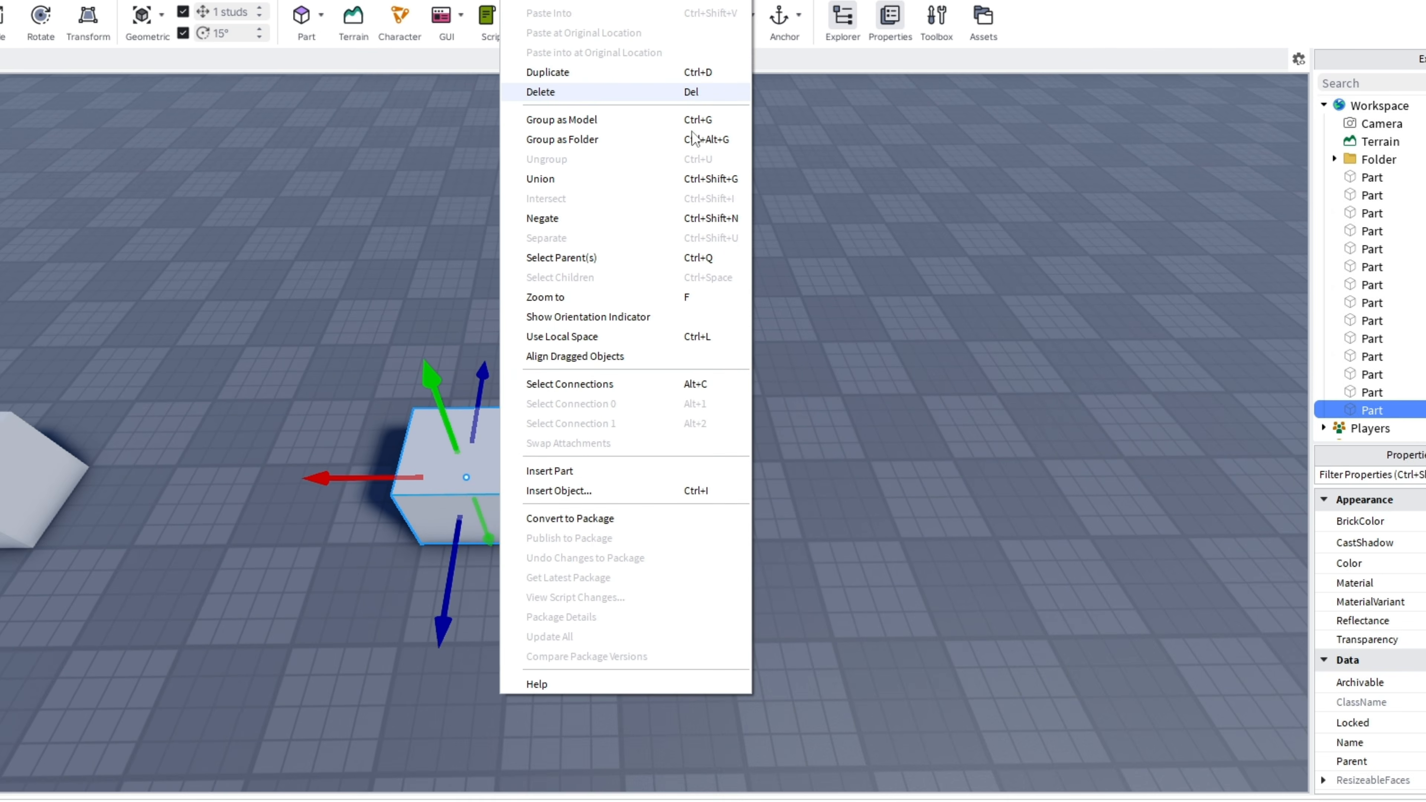
{"action": "left_click", "coordinate": [905, 160]}
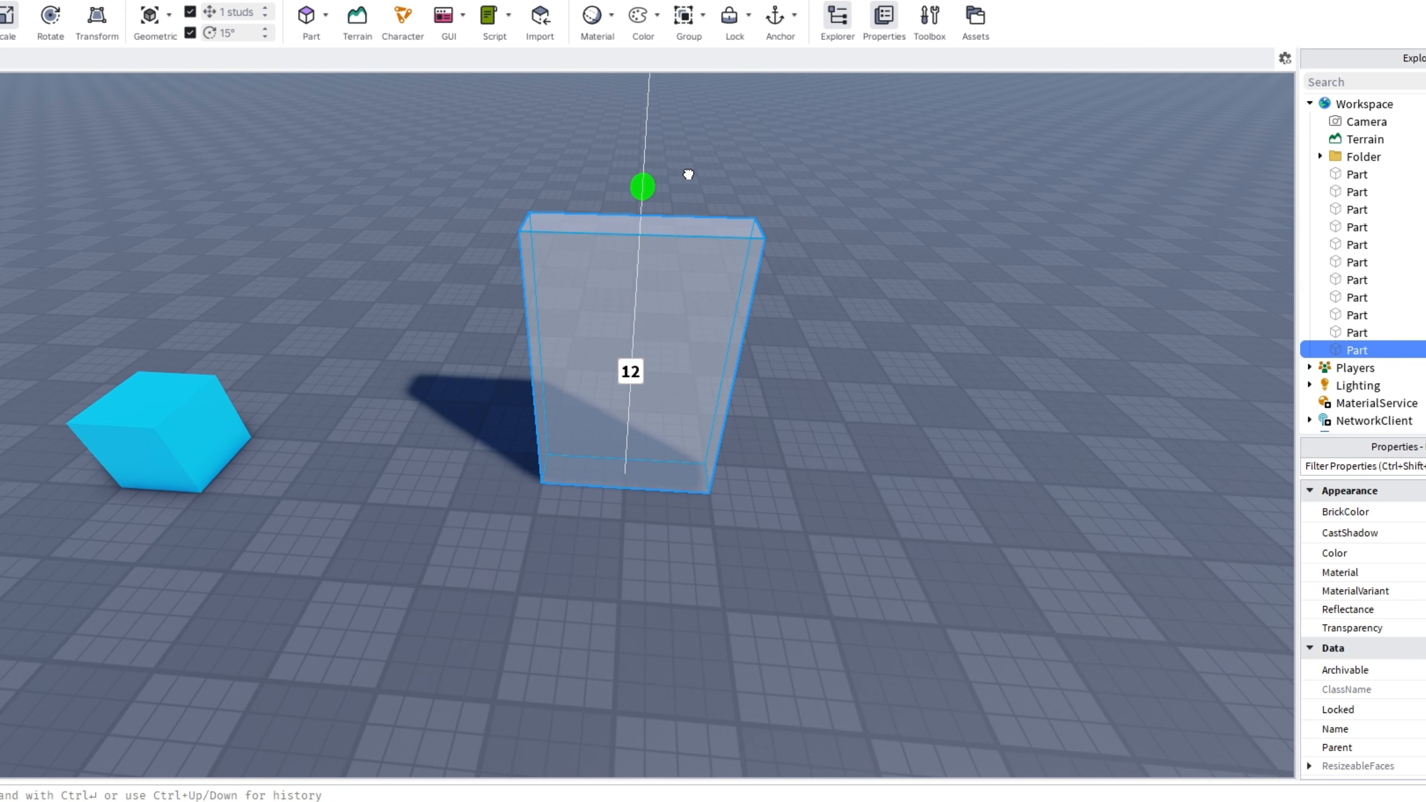
Scale the light gray part beside the cyan cube upward to a height of about 12 studs
{"action": "left_click_drag", "start_coordinate": [688, 174], "coordinate": [690, 174]}
{"action": "key", "text": "s"}
{"action": "right_click_drag", "start_coordinate": [852, 293], "coordinate": [842, 285]}
{"action": "left_click", "coordinate": [842, 285]}
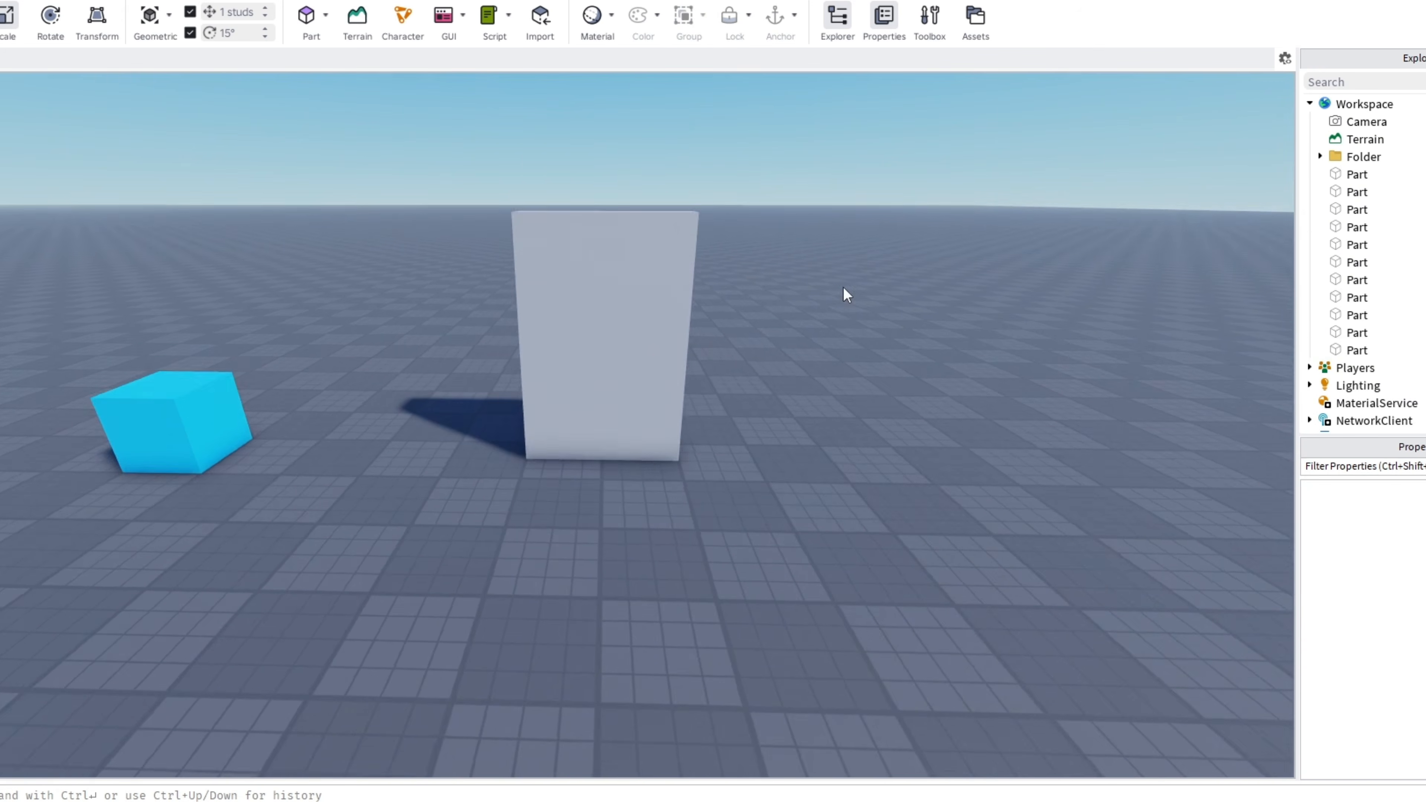
Duplicate the tall gray slab and move the copy straight up so it rests on top of the original
{"action": "key", "text": "w"}
{"action": "key", "text": "e"}
{"action": "left_click", "coordinate": [619, 400]}
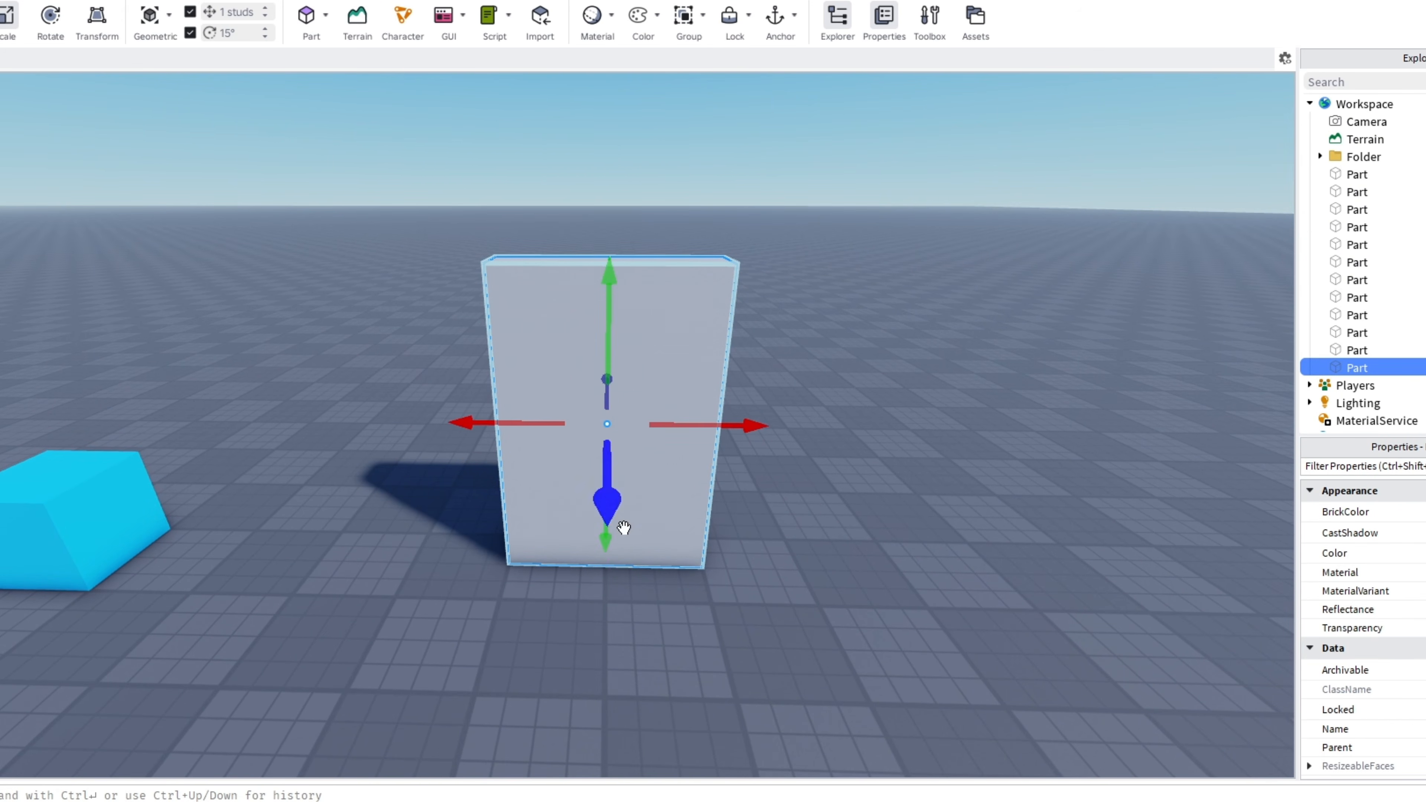
{"action": "key", "text": "e"}
{"action": "left_click_drag", "start_coordinate": [609, 551], "coordinate": [620, 370]}
Scale the upper slab copy symmetrically about its center into a small block on top of the lower slab
{"action": "key", "text": "ctrl+3"}
{"action": "key", "text": "s"}
{"action": "key", "text": "e"}
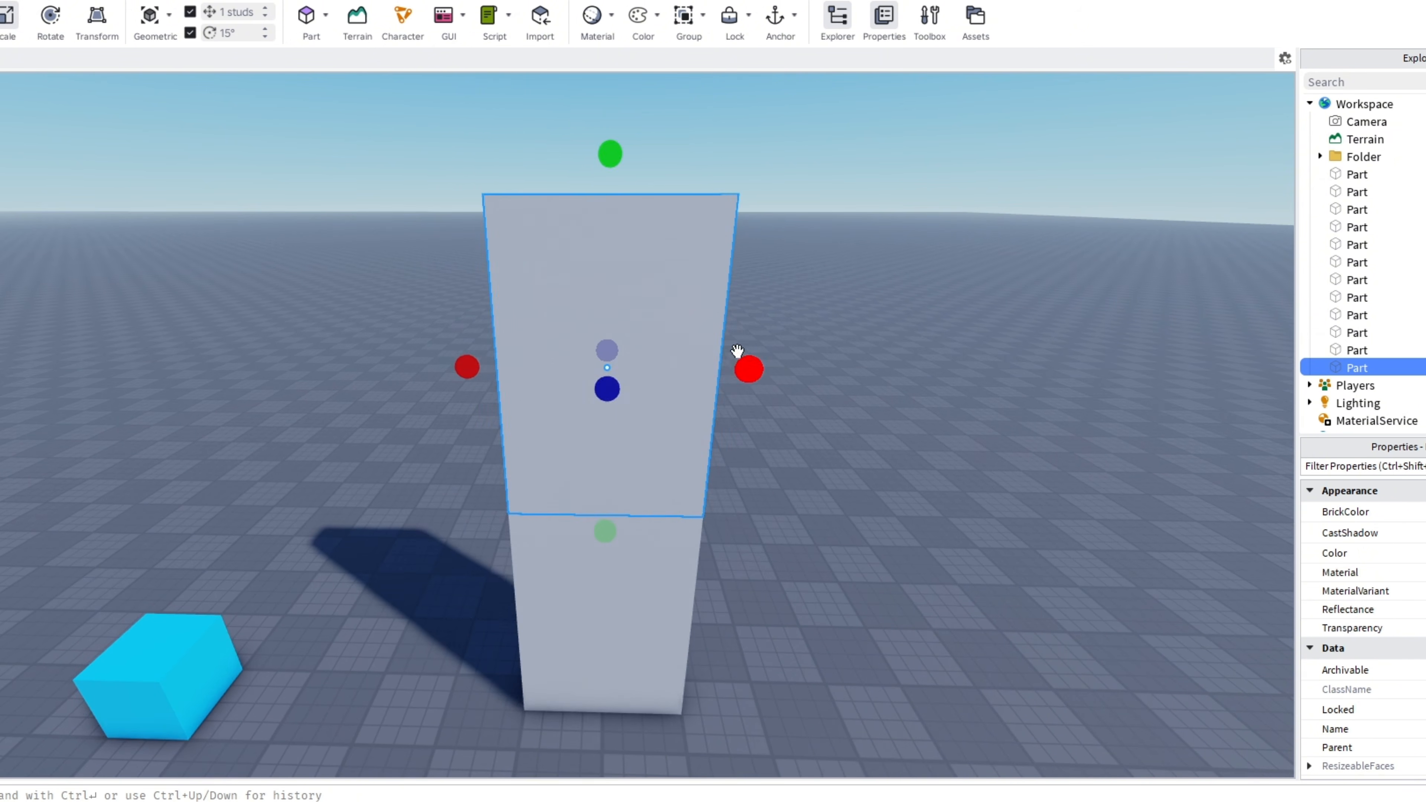
{"action": "left_click_drag", "start_coordinate": [749, 373], "coordinate": [676, 382], "text": "ctrl"}
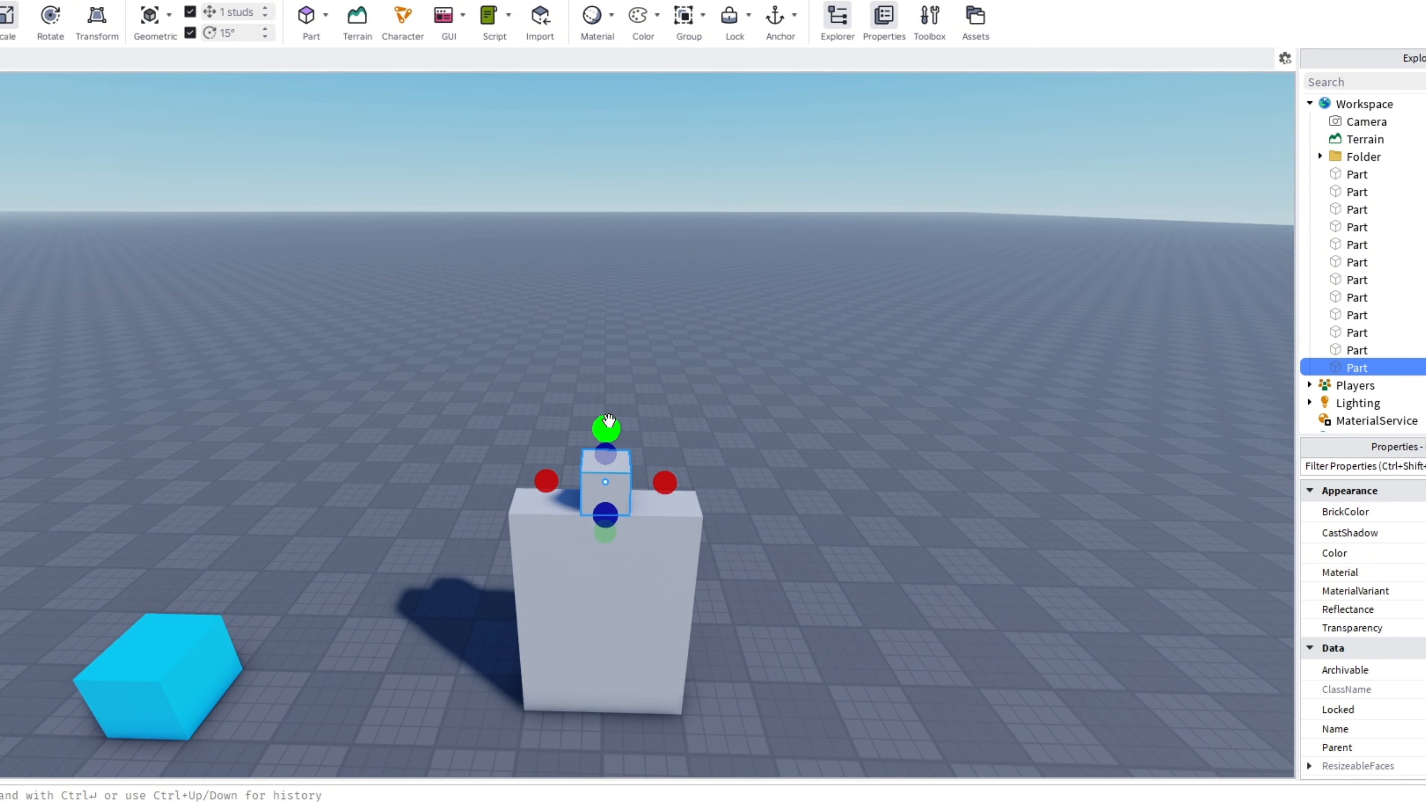
{"action": "left_click_drag", "start_coordinate": [667, 417], "coordinate": [704, 427], "text": "ctrl"}
{"action": "left_click_drag", "start_coordinate": [620, 464], "coordinate": [619, 477], "text": "ctrl"}
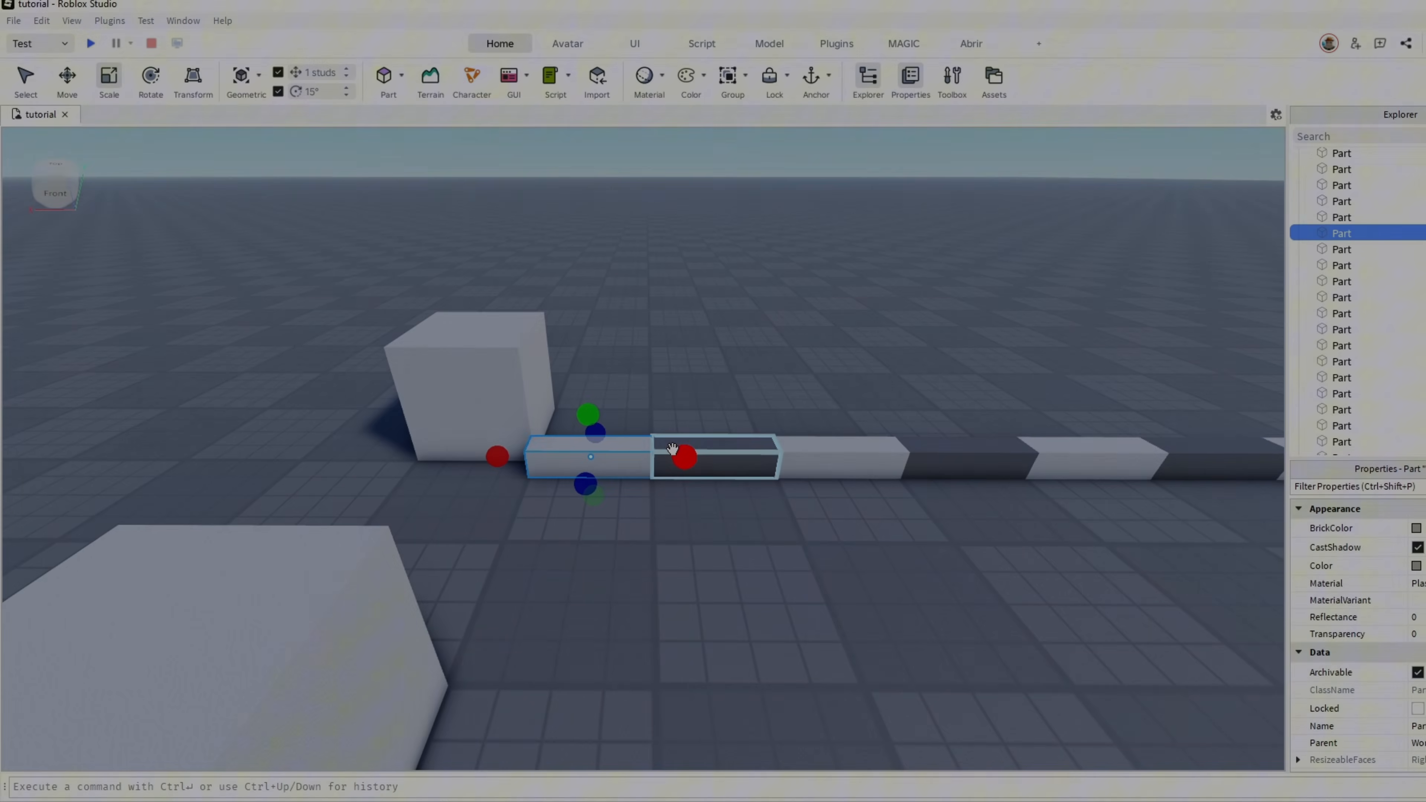
{"action": "left_click", "coordinate": [676, 452]}
{"action": "left_click", "coordinate": [676, 332]}
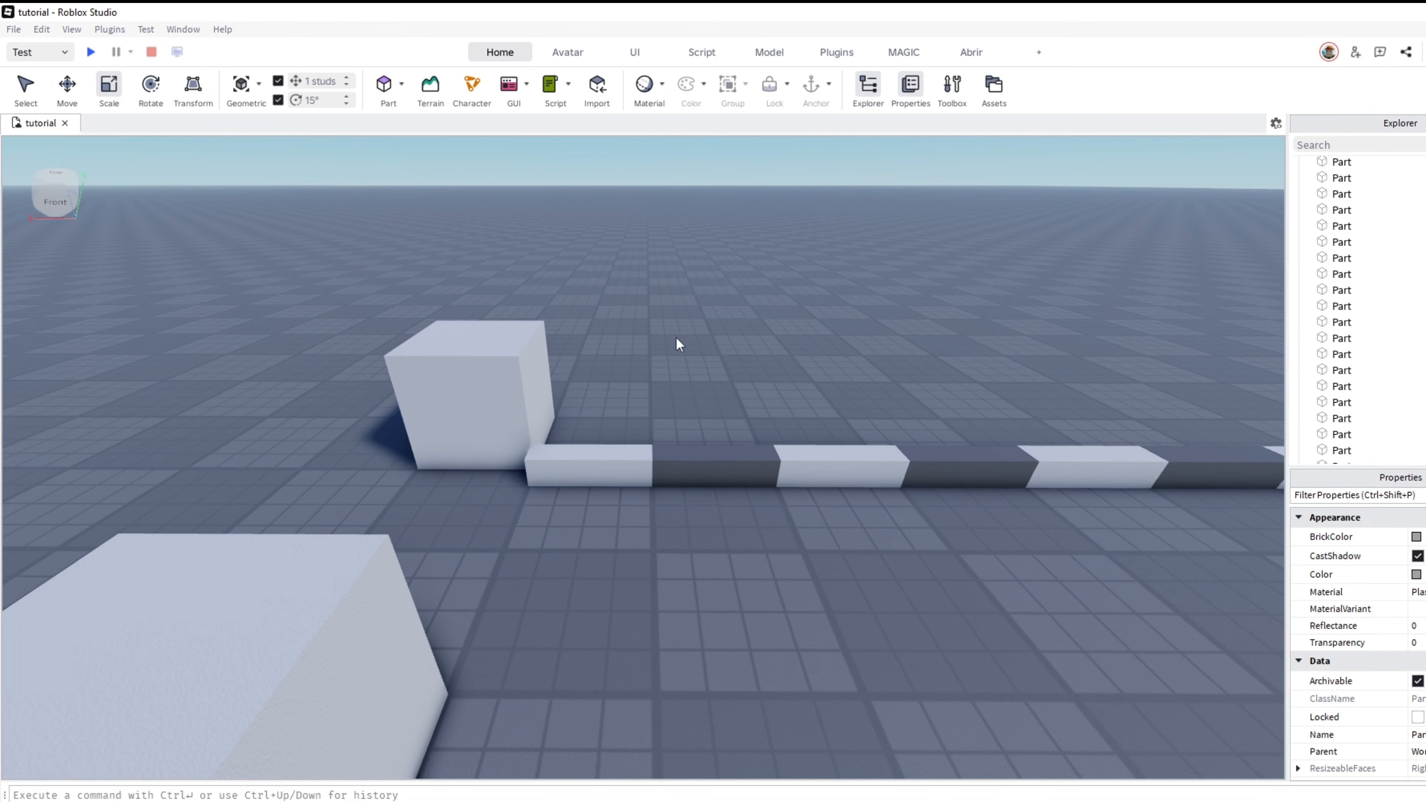
Set the move snap increment to 4 studs and scale the farthest gray cube sideways in 4-stud steps
{"action": "left_click", "coordinate": [323, 75]}
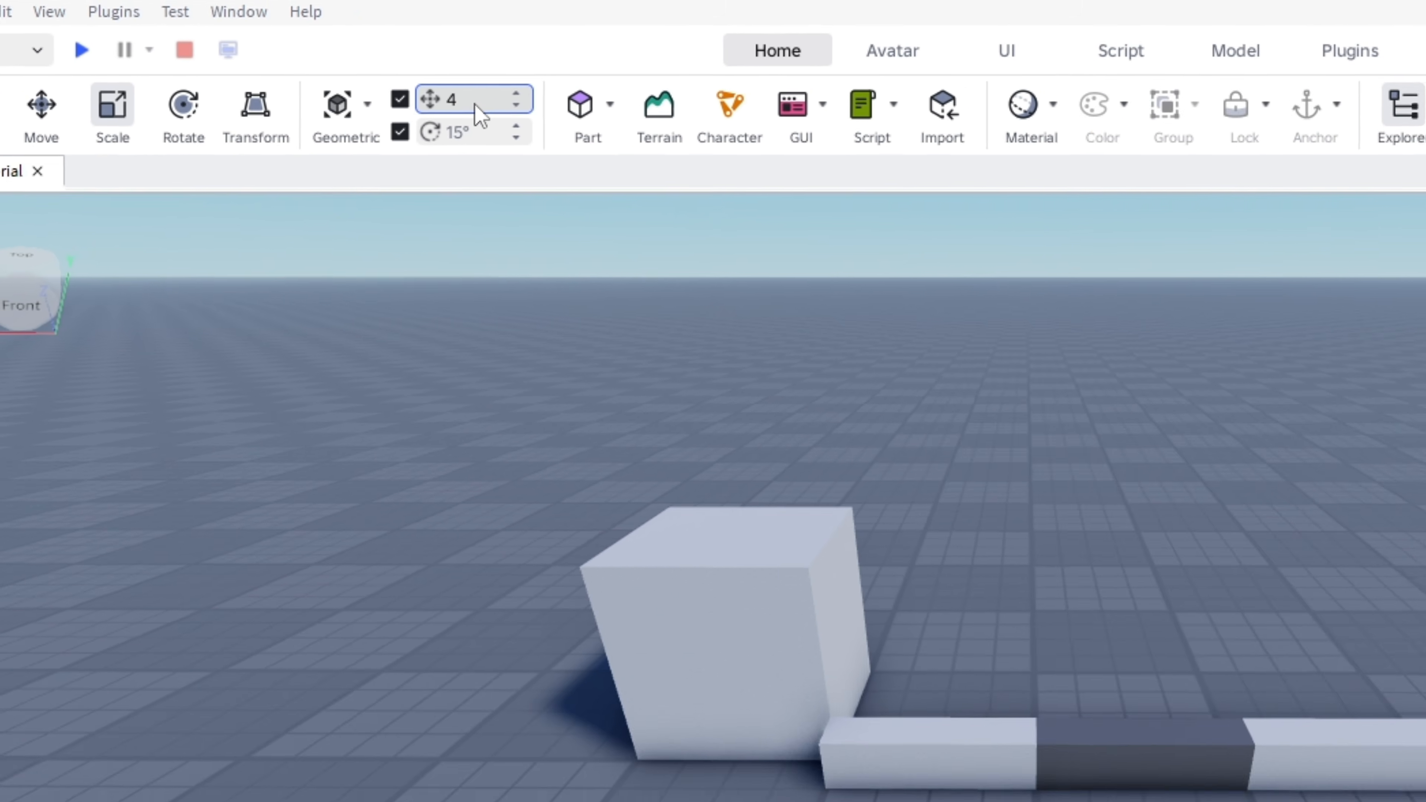
{"action": "key", "text": "Return"}
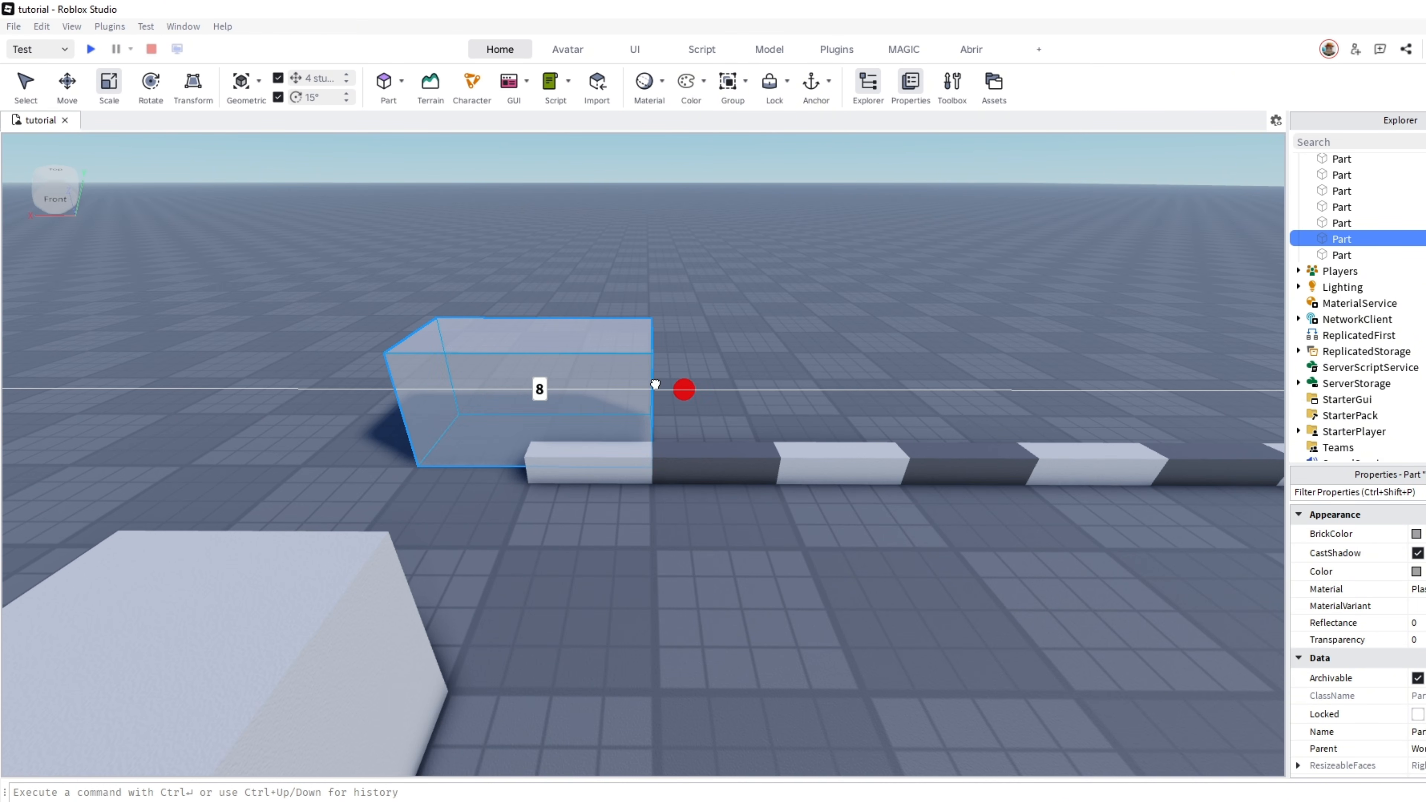
{"action": "left_click_drag", "start_coordinate": [738, 376], "coordinate": [666, 395]}
{"action": "key", "text": "a"}
{"action": "key", "text": "s"}
Set the move snap increment to 1 stud and scale the middle and farthest gray cubes sideways in 1-stud steps
{"action": "left_click", "coordinate": [628, 404]}
{"action": "left_click", "coordinate": [561, 441]}
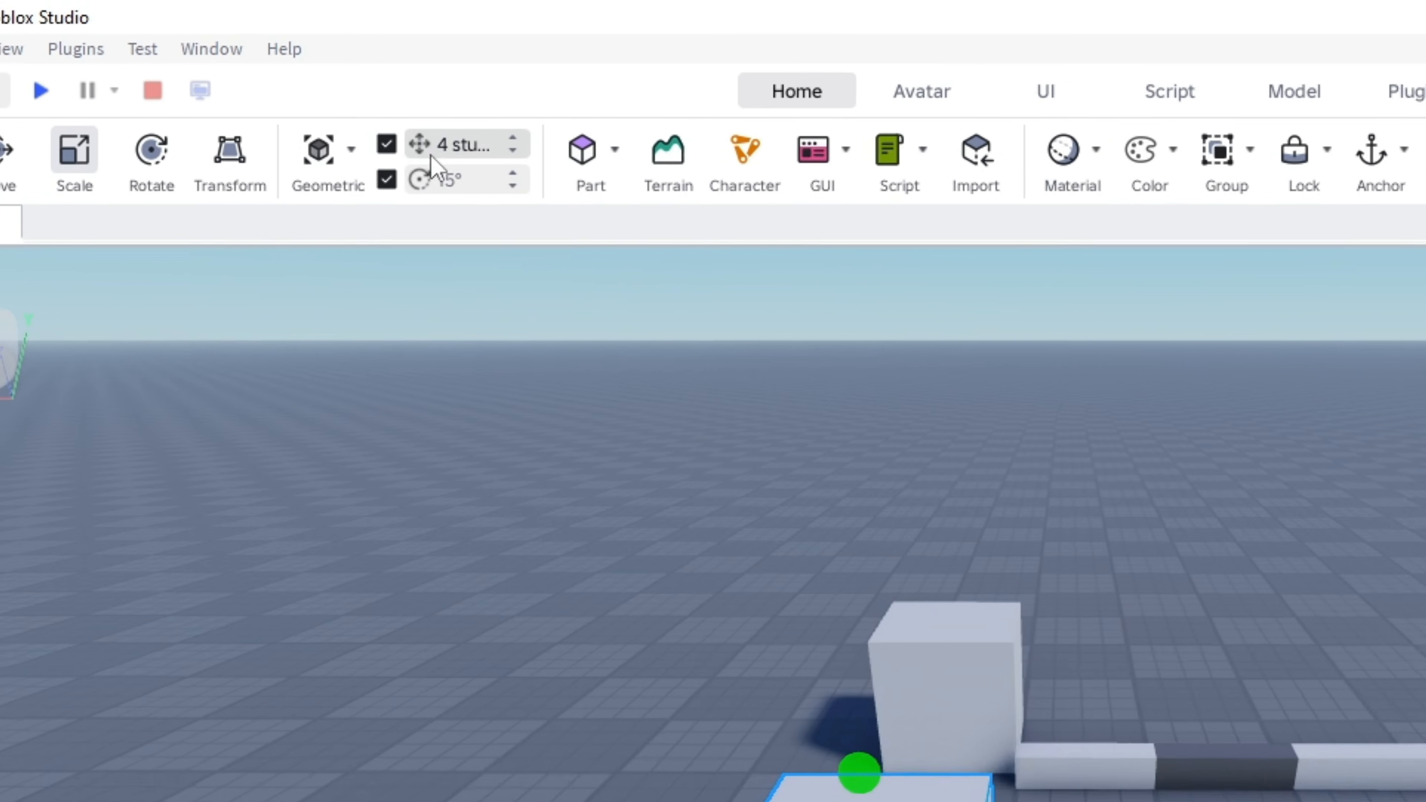
{"action": "left_click", "coordinate": [455, 147]}
{"action": "key", "text": "Return"}
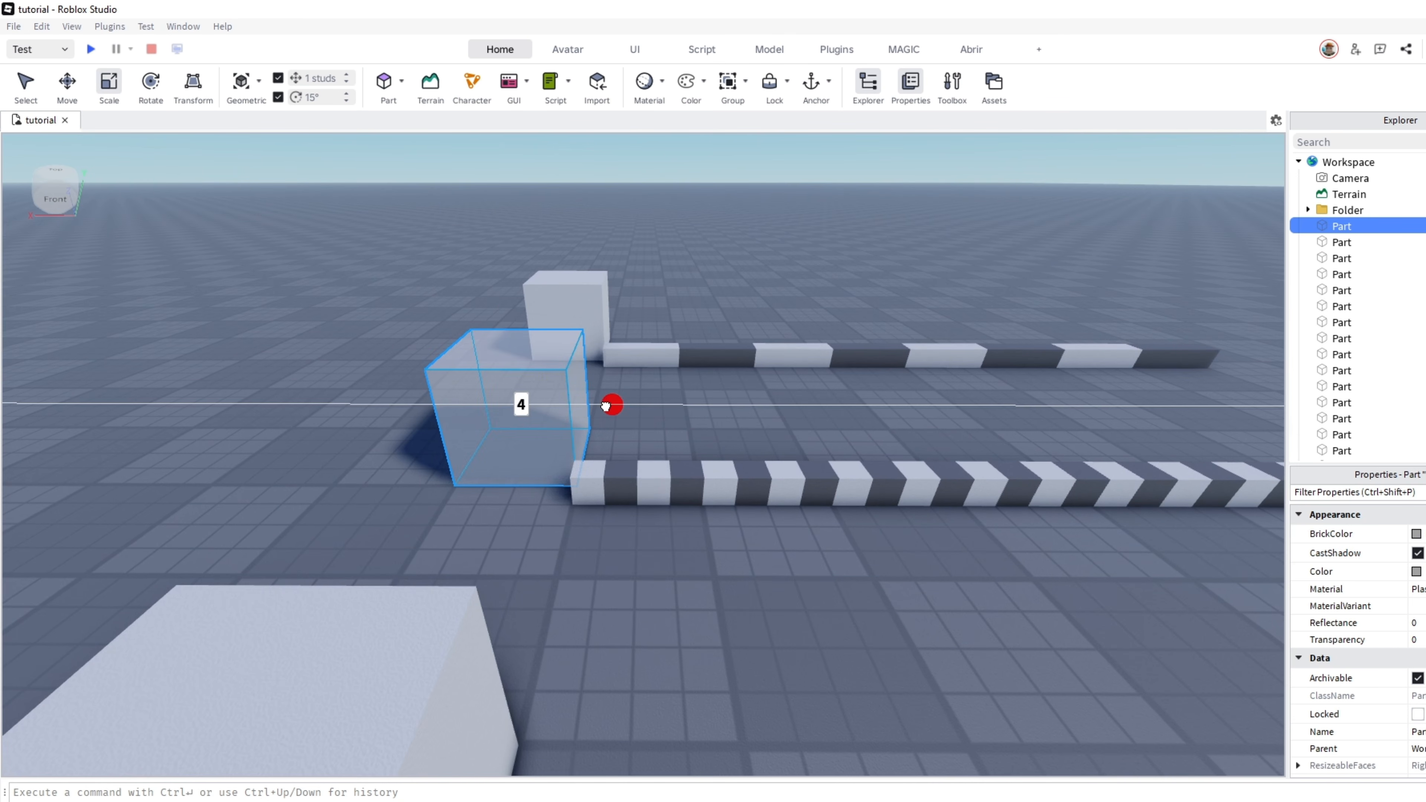
{"action": "key", "text": "d"}
{"action": "left_click_drag", "start_coordinate": [605, 405], "coordinate": [527, 408]}
{"action": "key", "text": "a"}
{"action": "left_click_drag", "start_coordinate": [924, 429], "coordinate": [607, 439]}
{"action": "key", "text": "w"}
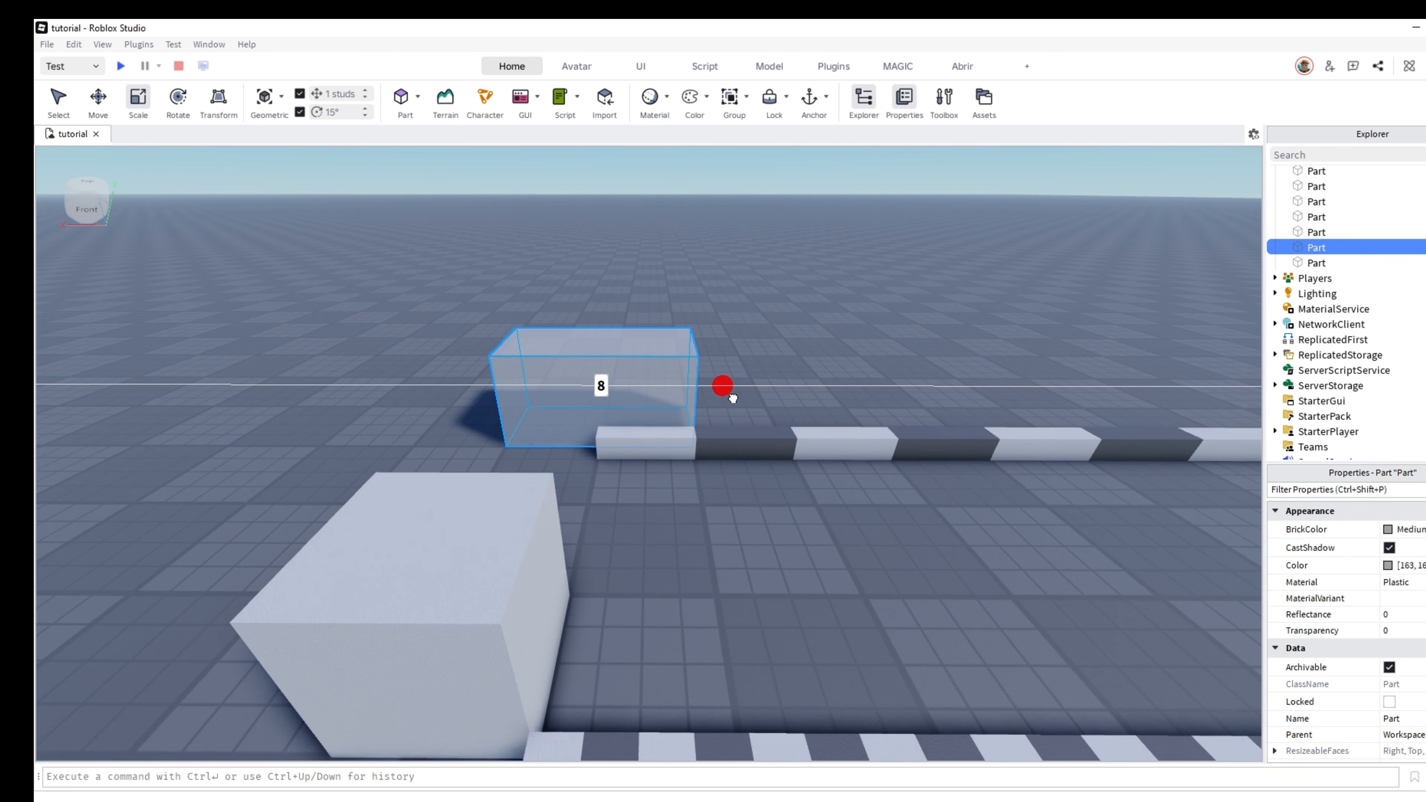
Set the move snap increment to 0.1 studs and scale the nearest gray cube sideways along the finely striped bar
{"action": "left_click", "coordinate": [759, 304]}
{"action": "key", "text": "s"}
{"action": "key", "text": "q"}
{"action": "key", "text": "w"}
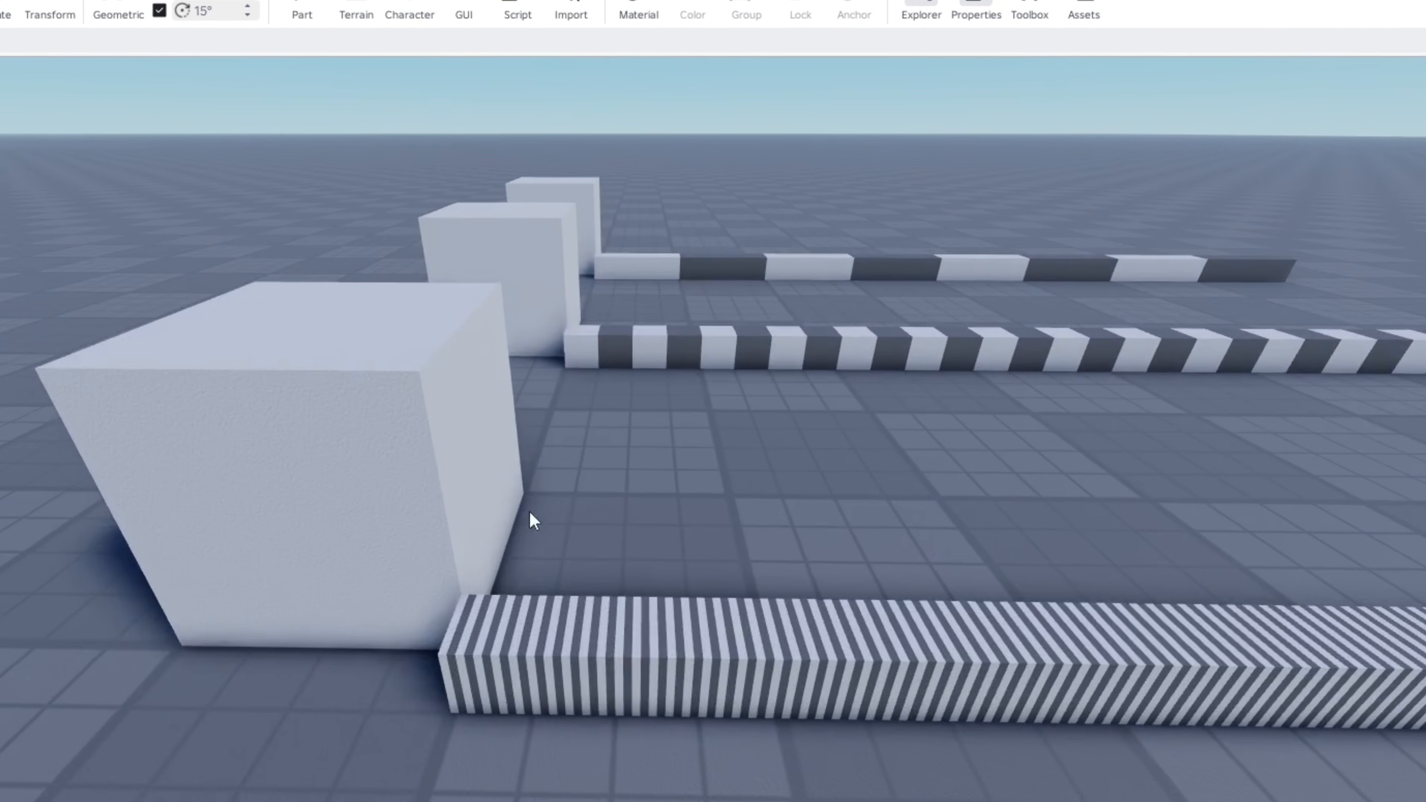
{"action": "left_click", "coordinate": [544, 477]}
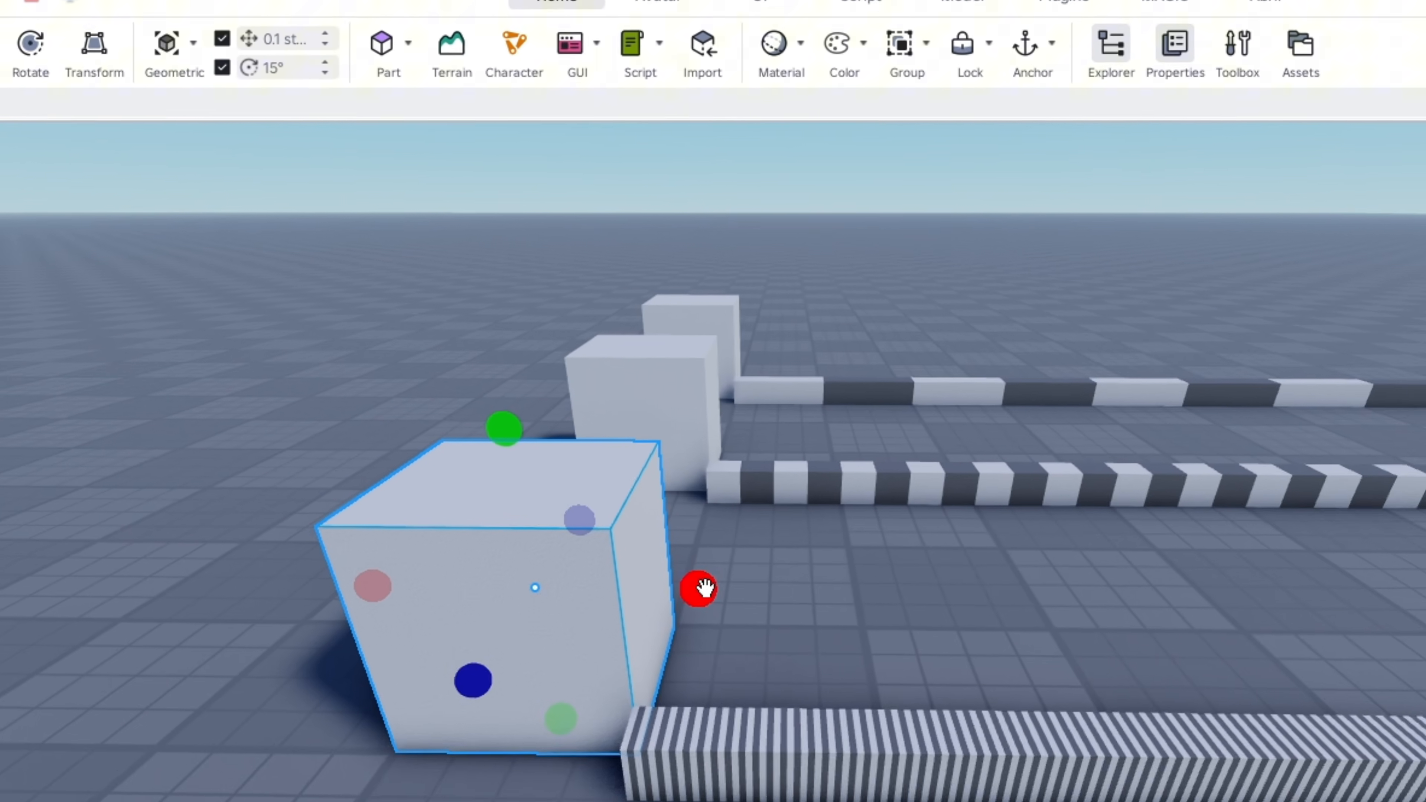
{"action": "left_click_drag", "start_coordinate": [702, 589], "coordinate": [705, 442]}
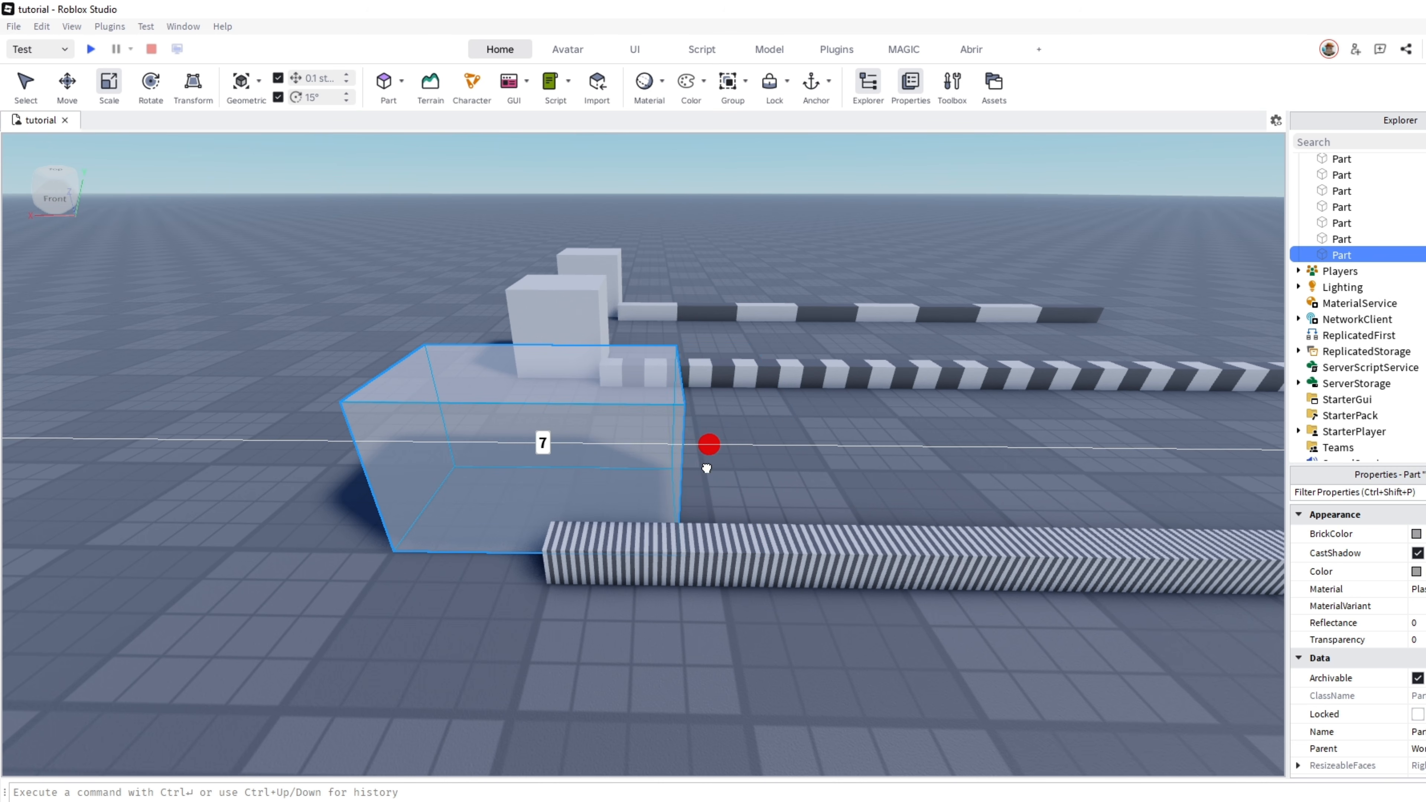
{"action": "left_click_drag", "start_coordinate": [585, 487], "coordinate": [643, 487]}
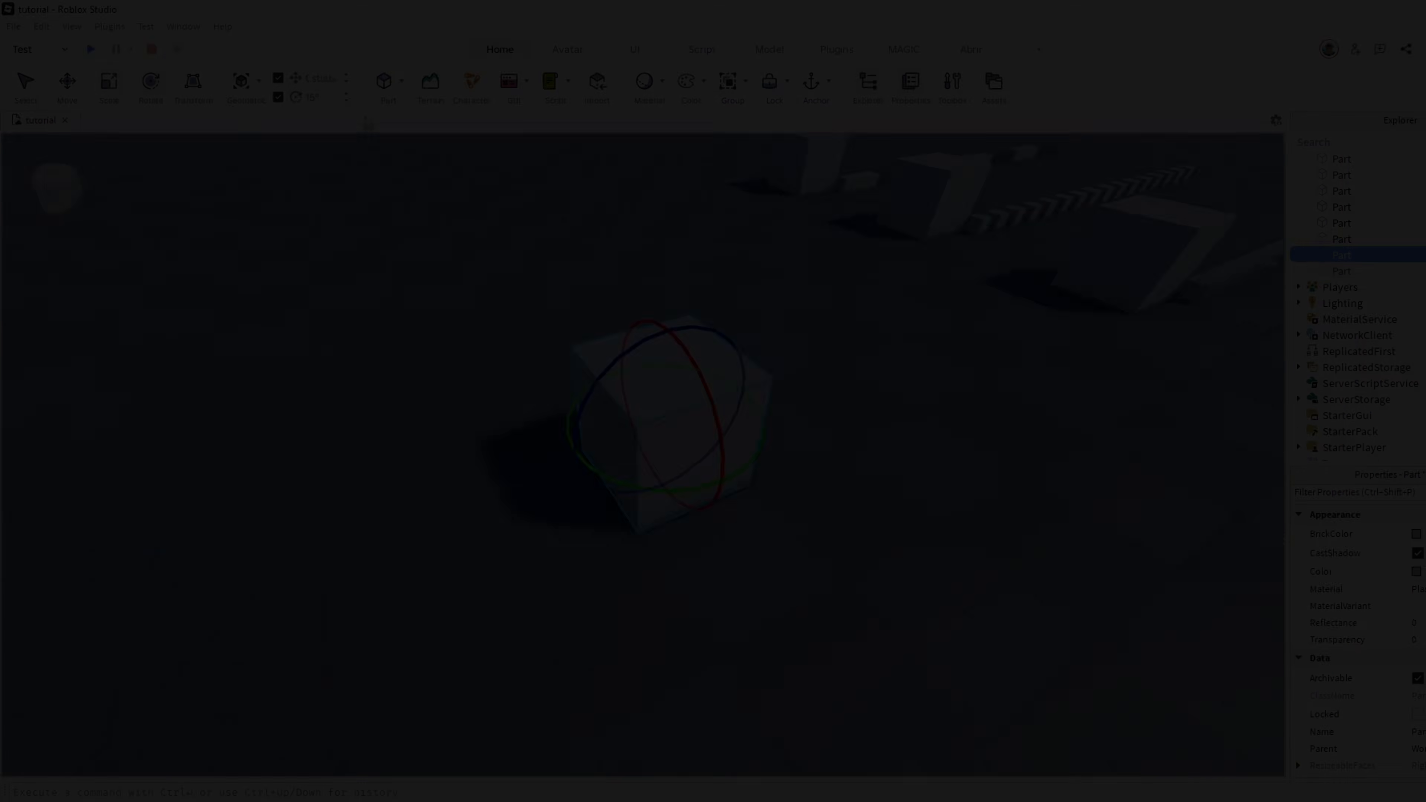
Set the rotation snap to 30° and rotate the separate gray cube around its vertical axis in 30° steps
{"action": "double_click", "coordinate": [315, 97]}
{"action": "key", "text": "BackSpace"}
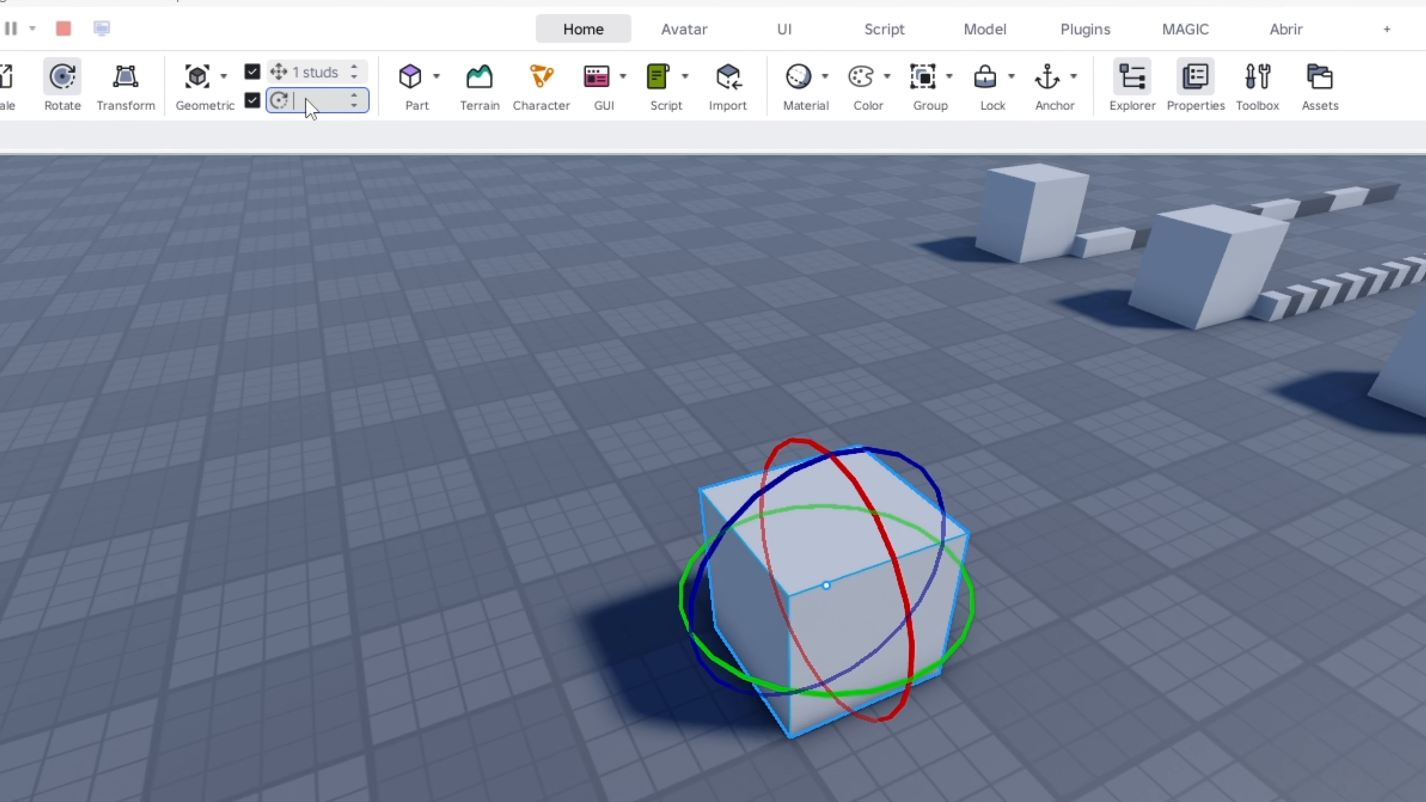
{"action": "type", "text": "30"}
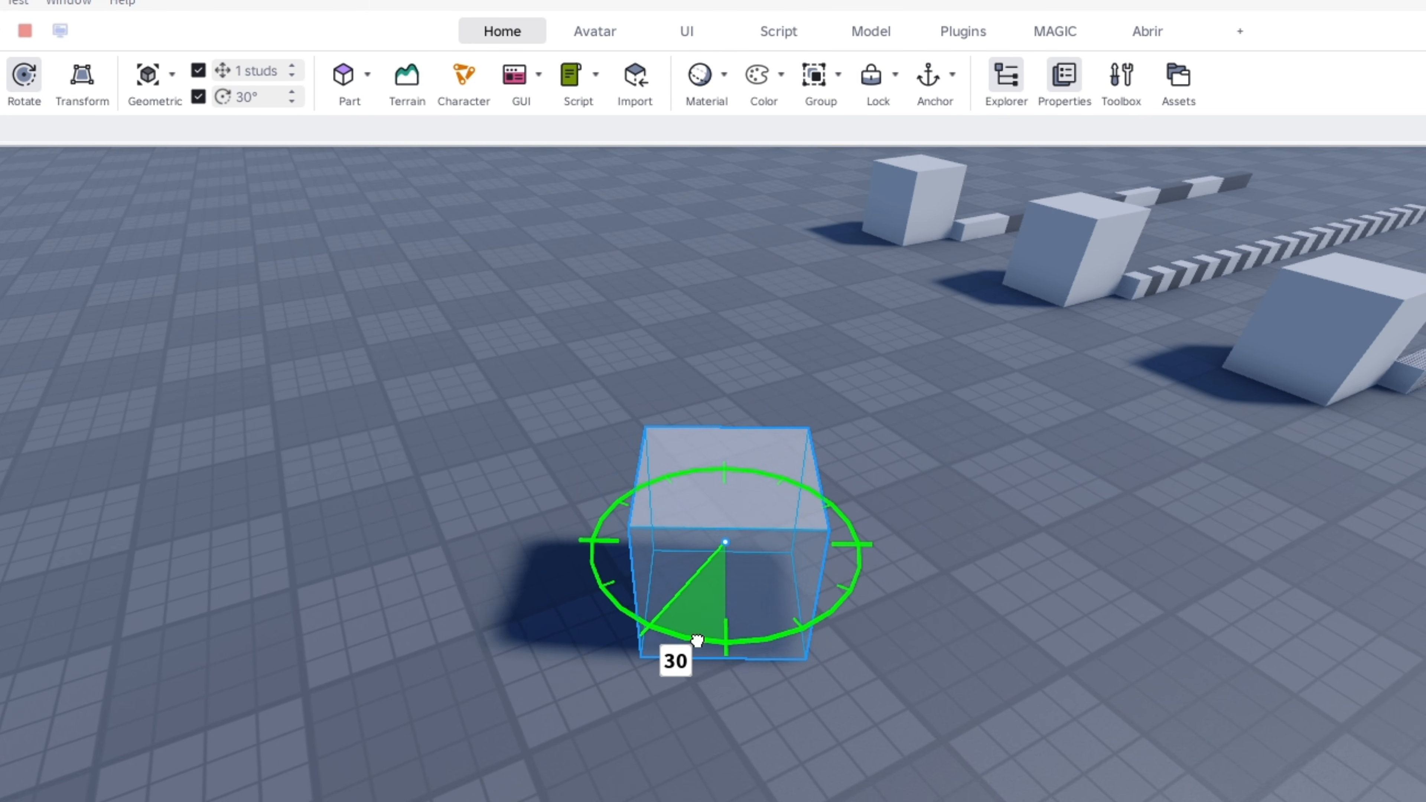
{"action": "left_click_drag", "start_coordinate": [701, 665], "coordinate": [701, 664]}
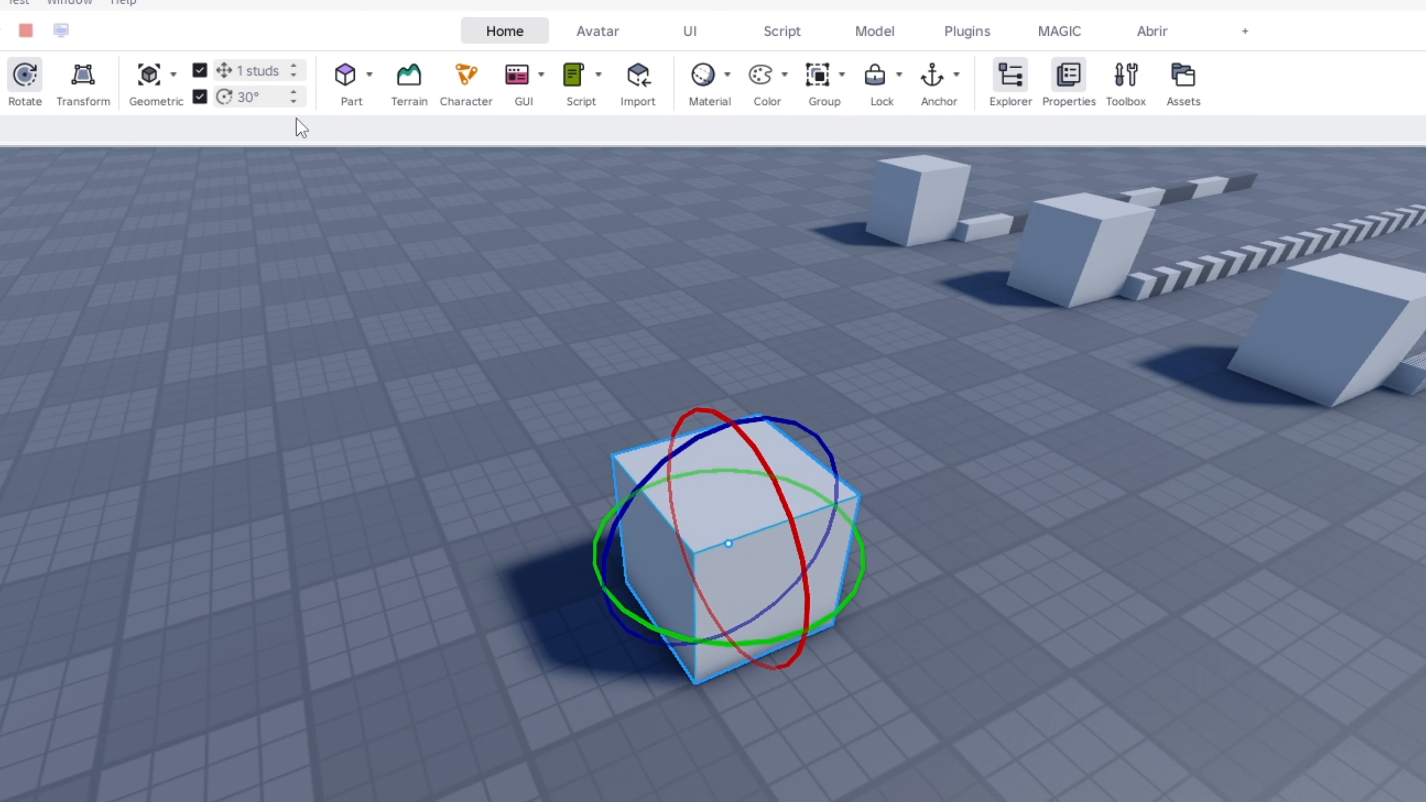
Set the rotation snap to 1° and rotate the gray cube around its vertical axis in fine steps
{"action": "double_click", "coordinate": [275, 98]}
{"action": "key", "text": "BackSpace"}
{"action": "type", "text": "1"}
{"action": "right_click_drag", "start_coordinate": [528, 382], "coordinate": [529, 383]}
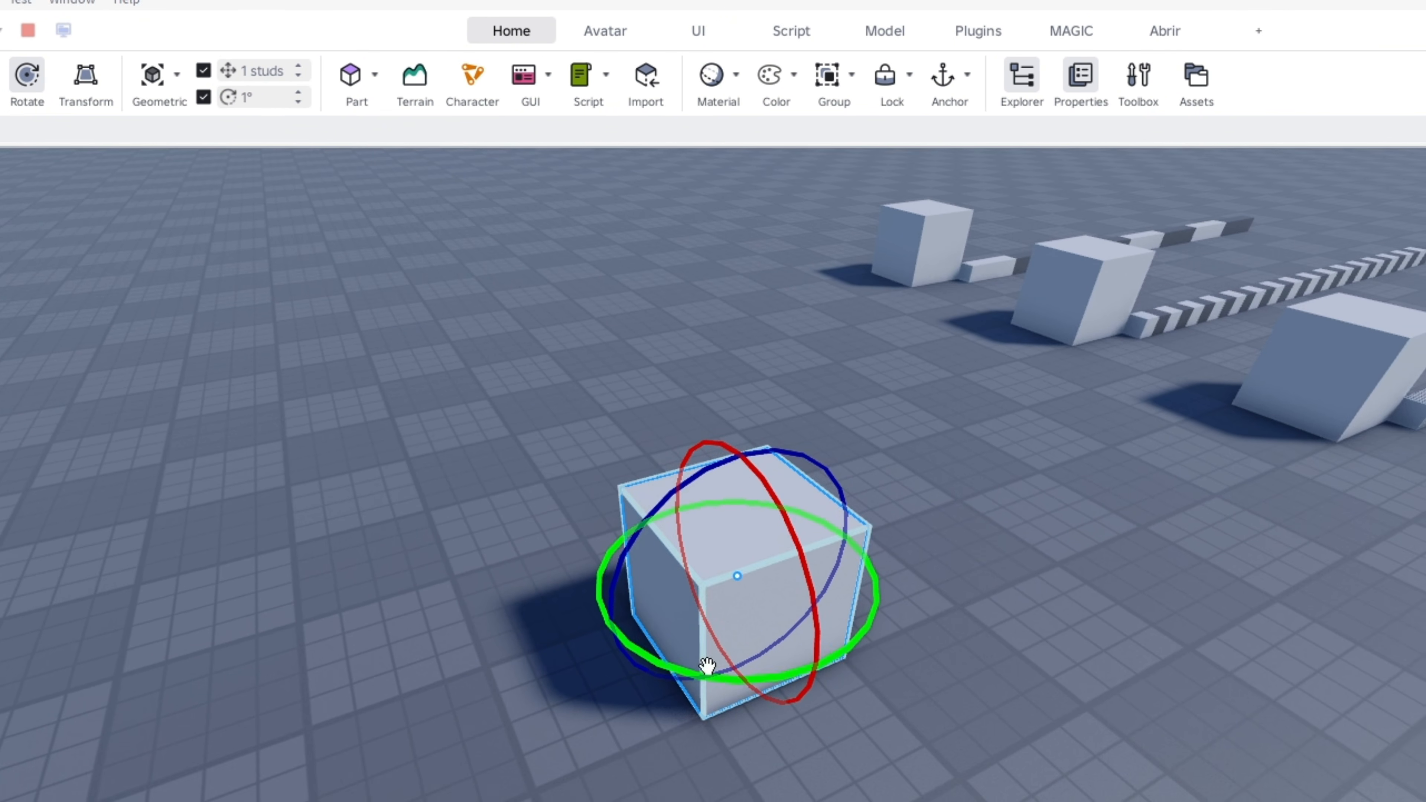
{"action": "left_click_drag", "start_coordinate": [800, 740], "coordinate": [726, 673]}
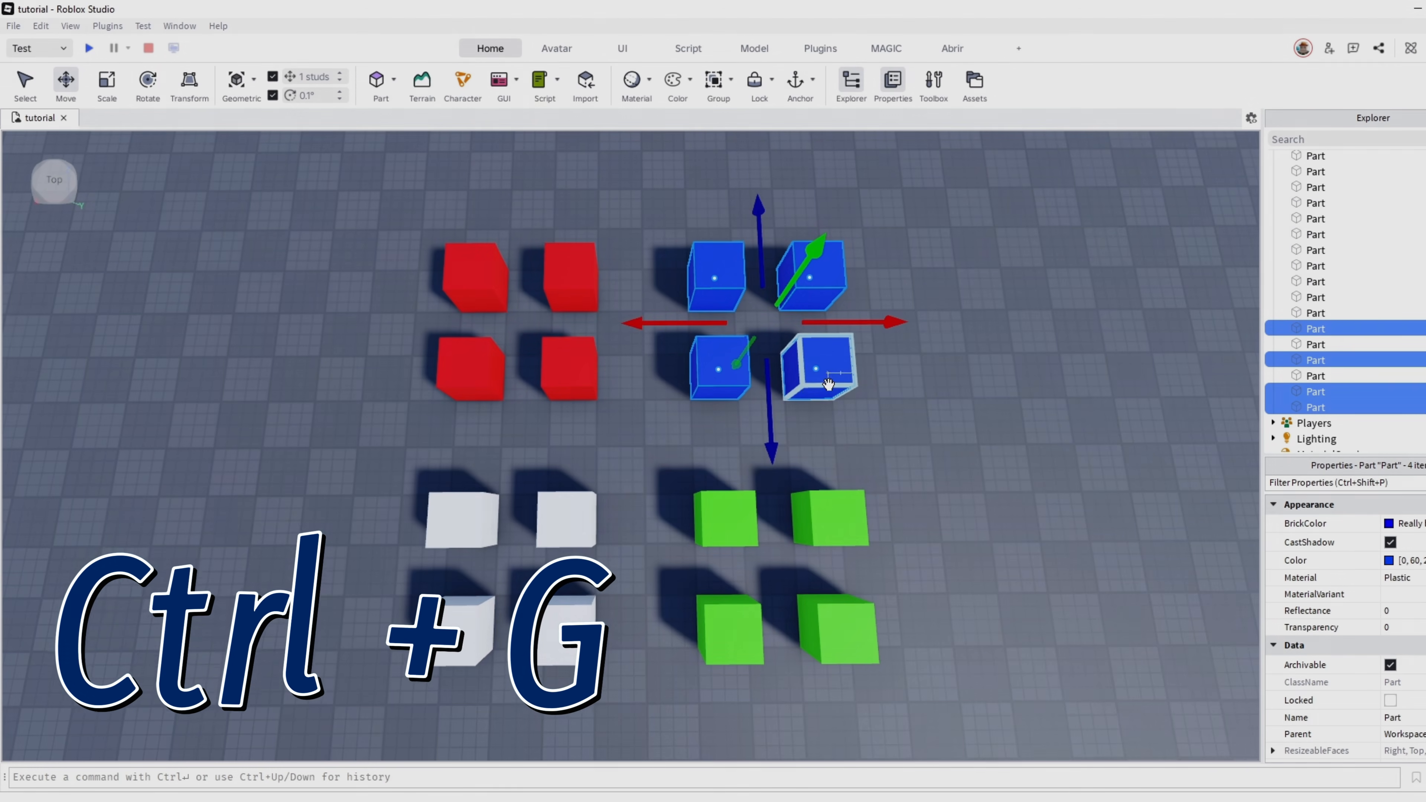
Group the four blue cubes as a model and move the model across the baseplate
{"action": "left_click", "coordinate": [825, 359], "text": "ctrl"}
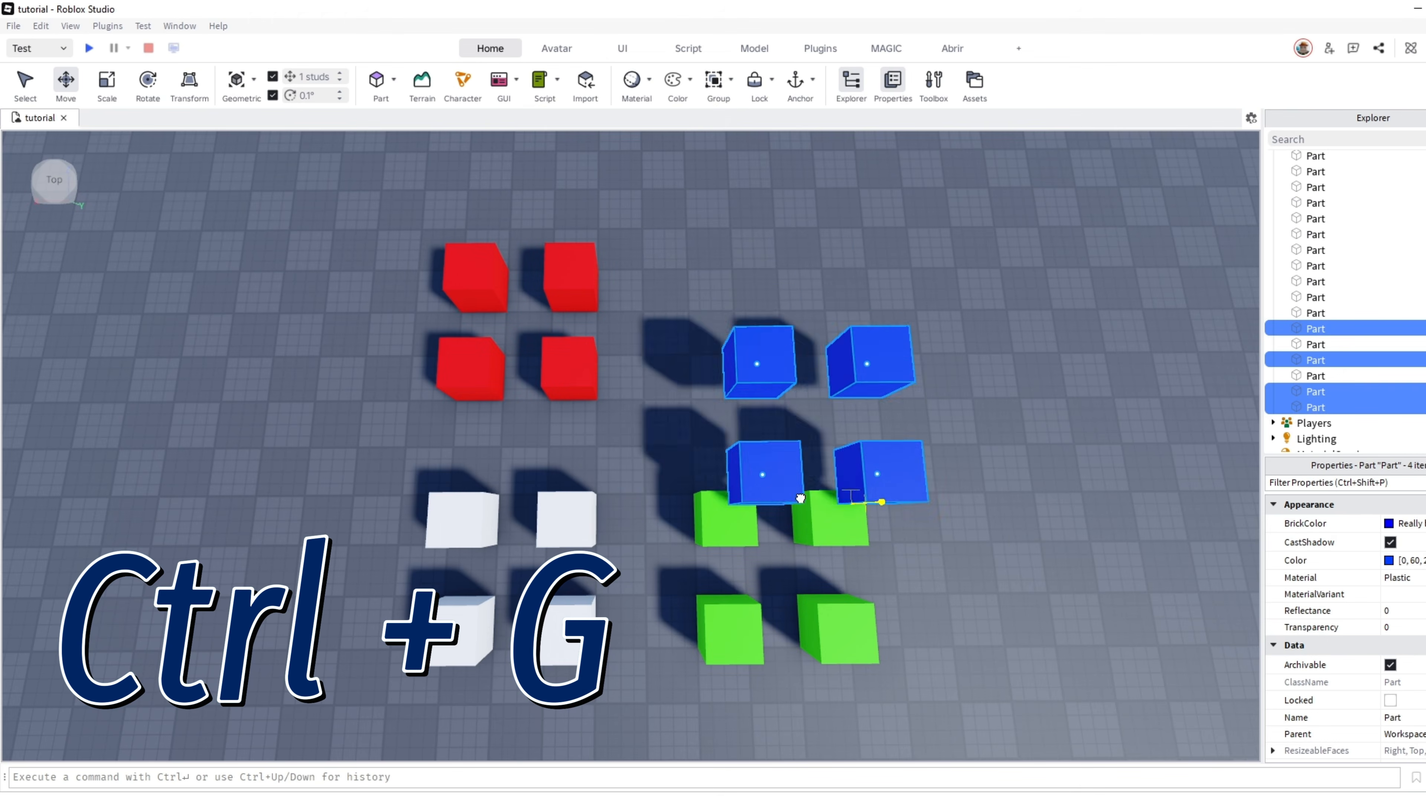
{"action": "left_click", "coordinate": [1009, 273]}
{"action": "left_click_drag", "start_coordinate": [856, 202], "coordinate": [670, 427]}
{"action": "right_click", "coordinate": [733, 361]}
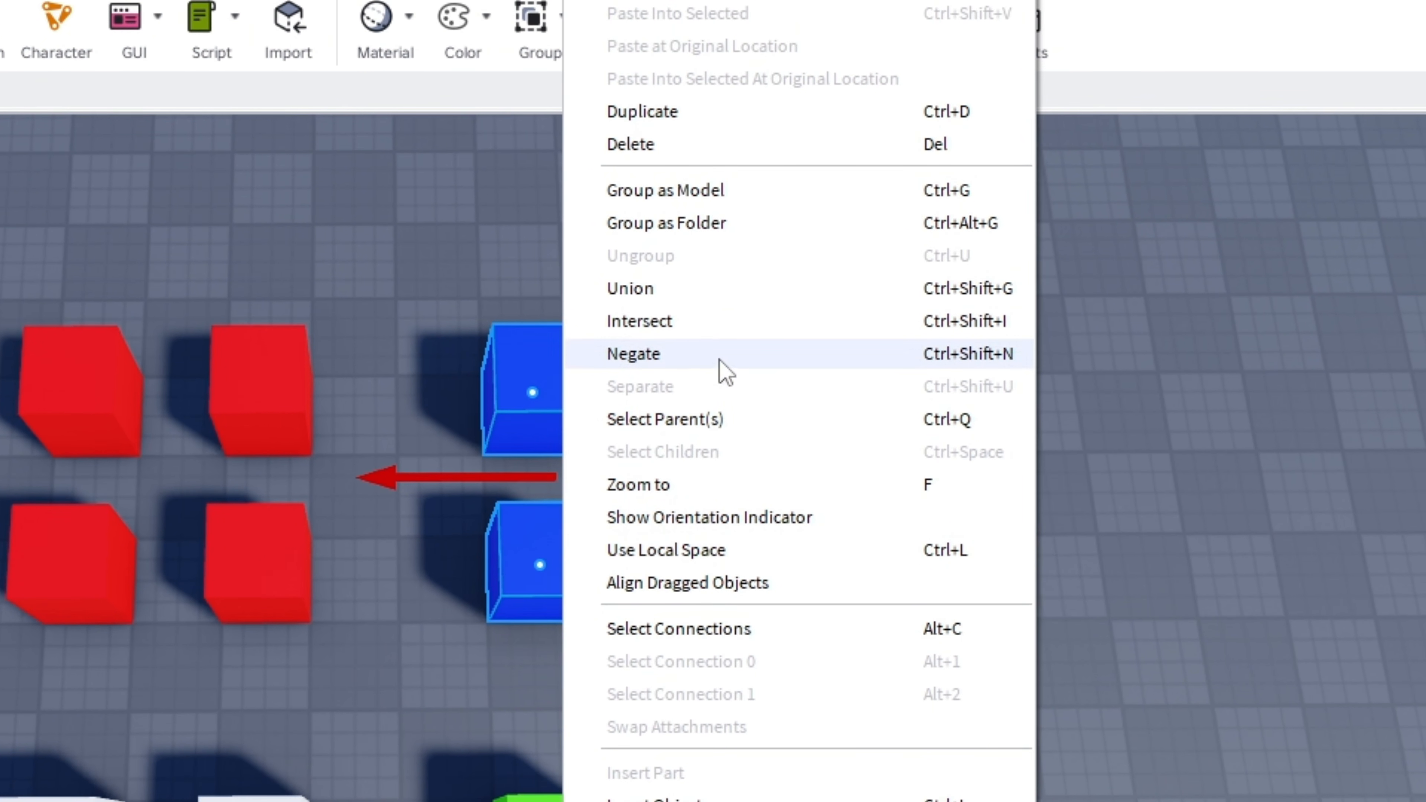
{"action": "left_click", "coordinate": [673, 204]}
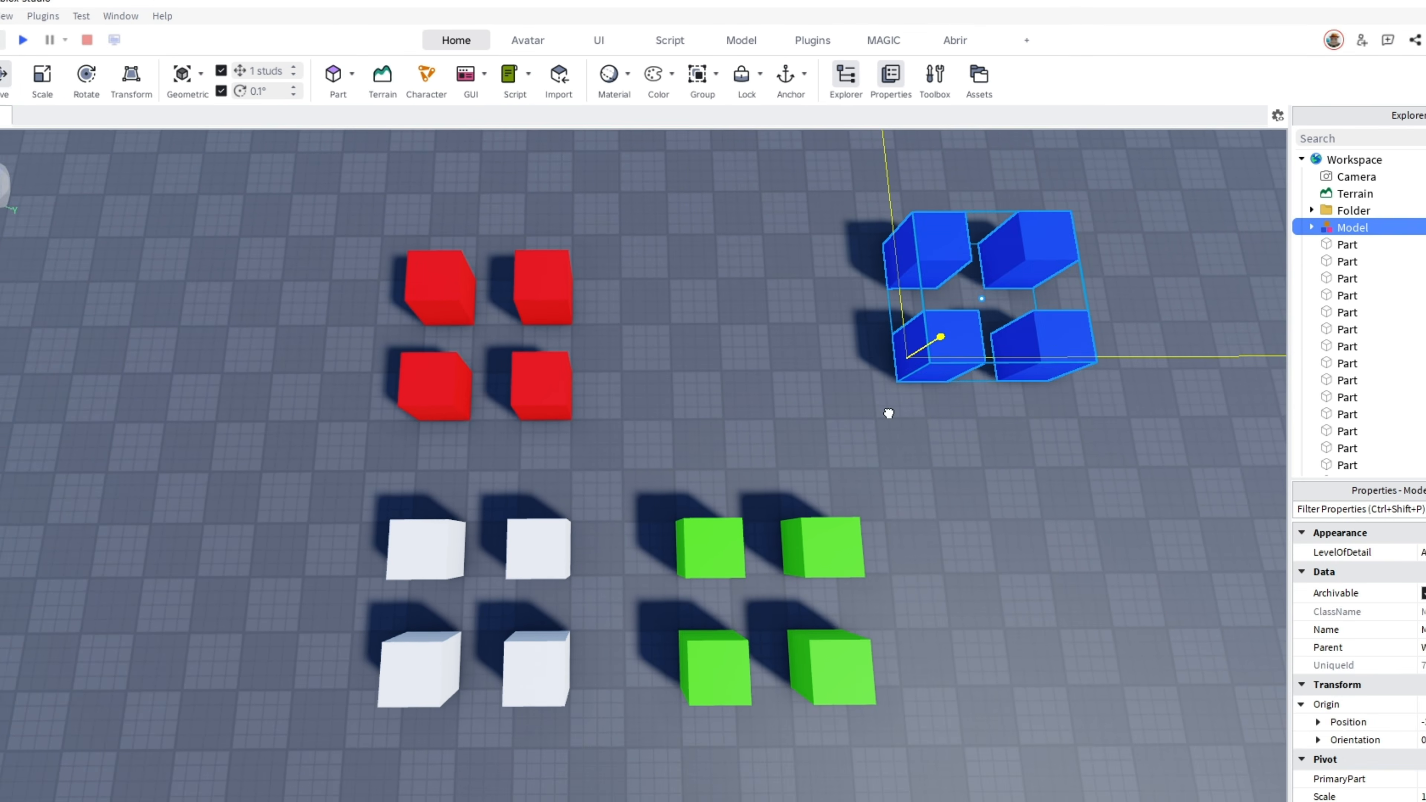
{"action": "left_click_drag", "start_coordinate": [949, 354], "coordinate": [725, 371]}
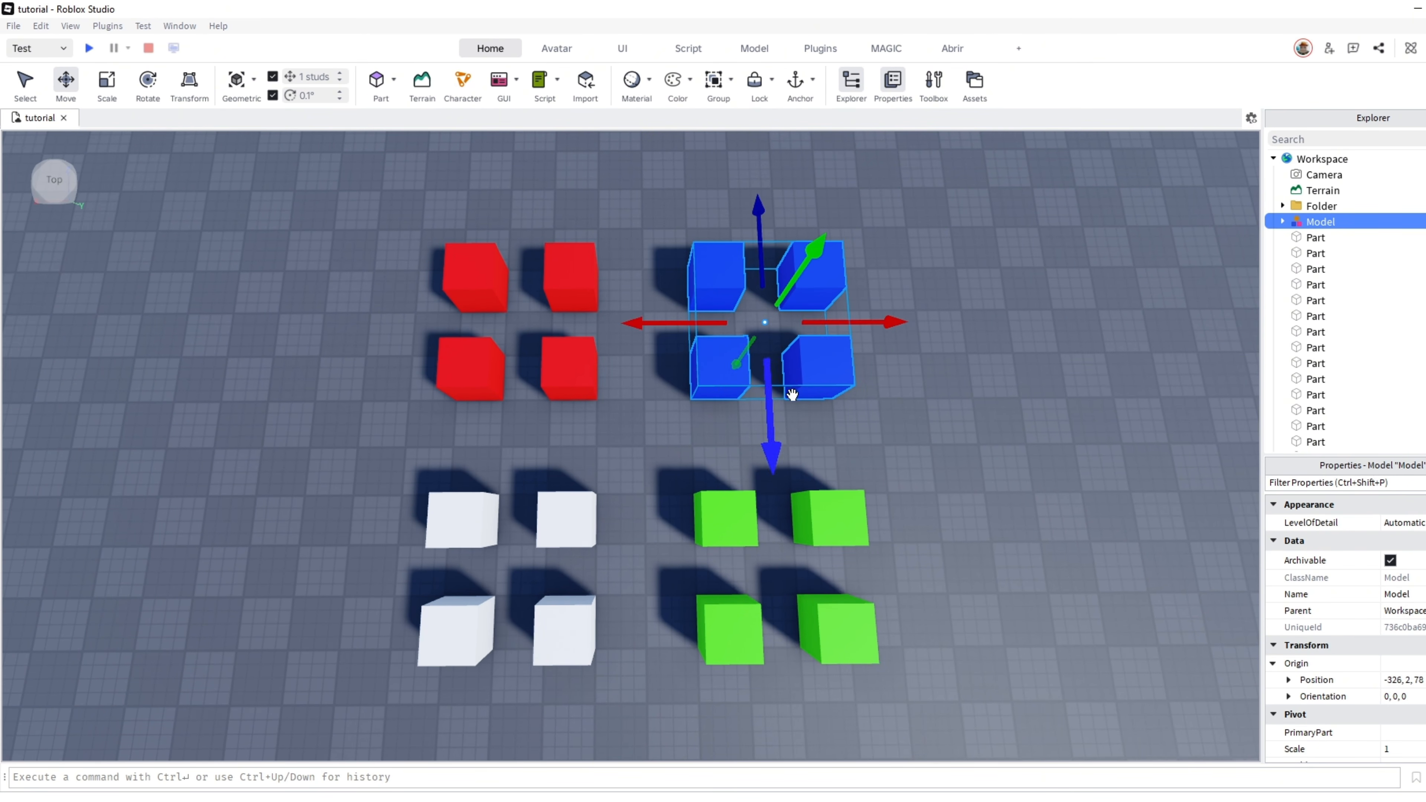
Group the green, white and red cubes into a separate model for each color
{"action": "left_click_drag", "start_coordinate": [786, 608], "coordinate": [666, 688]}
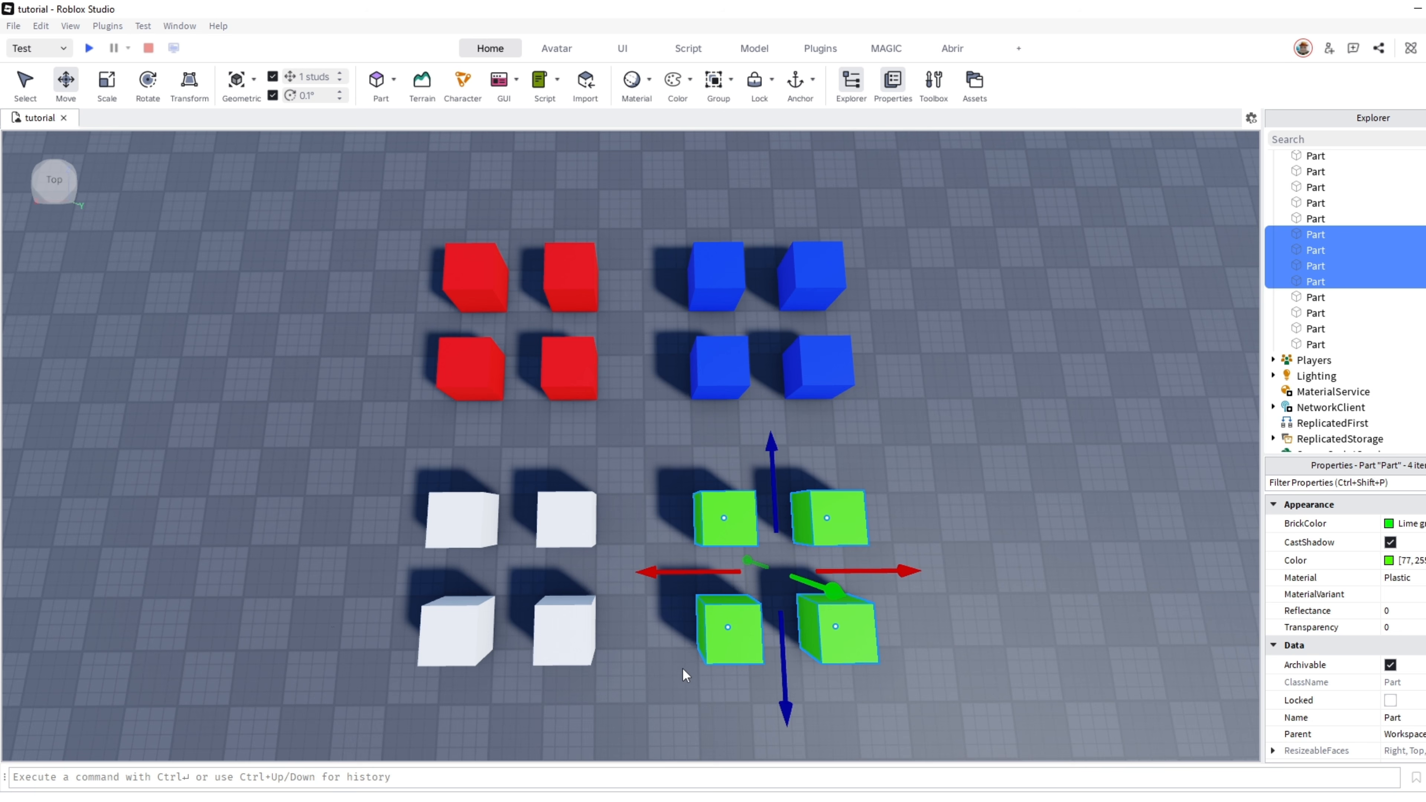
{"action": "key", "text": "ctrl+g"}
{"action": "left_click_drag", "start_coordinate": [495, 540], "coordinate": [610, 689]}
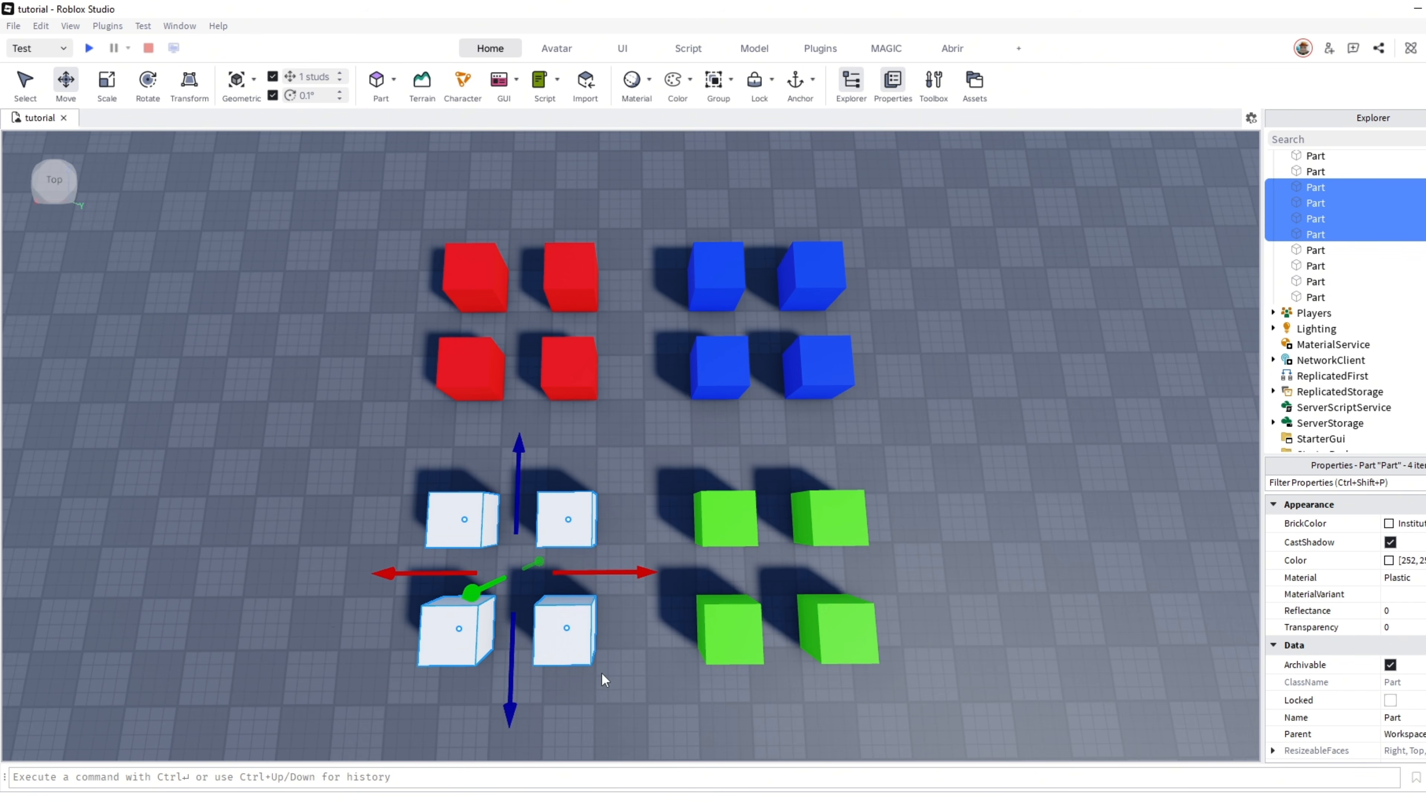
{"action": "key", "text": "ctrl+g"}
{"action": "left_click_drag", "start_coordinate": [637, 403], "coordinate": [640, 417]}
{"action": "key", "text": "ctrl+g"}
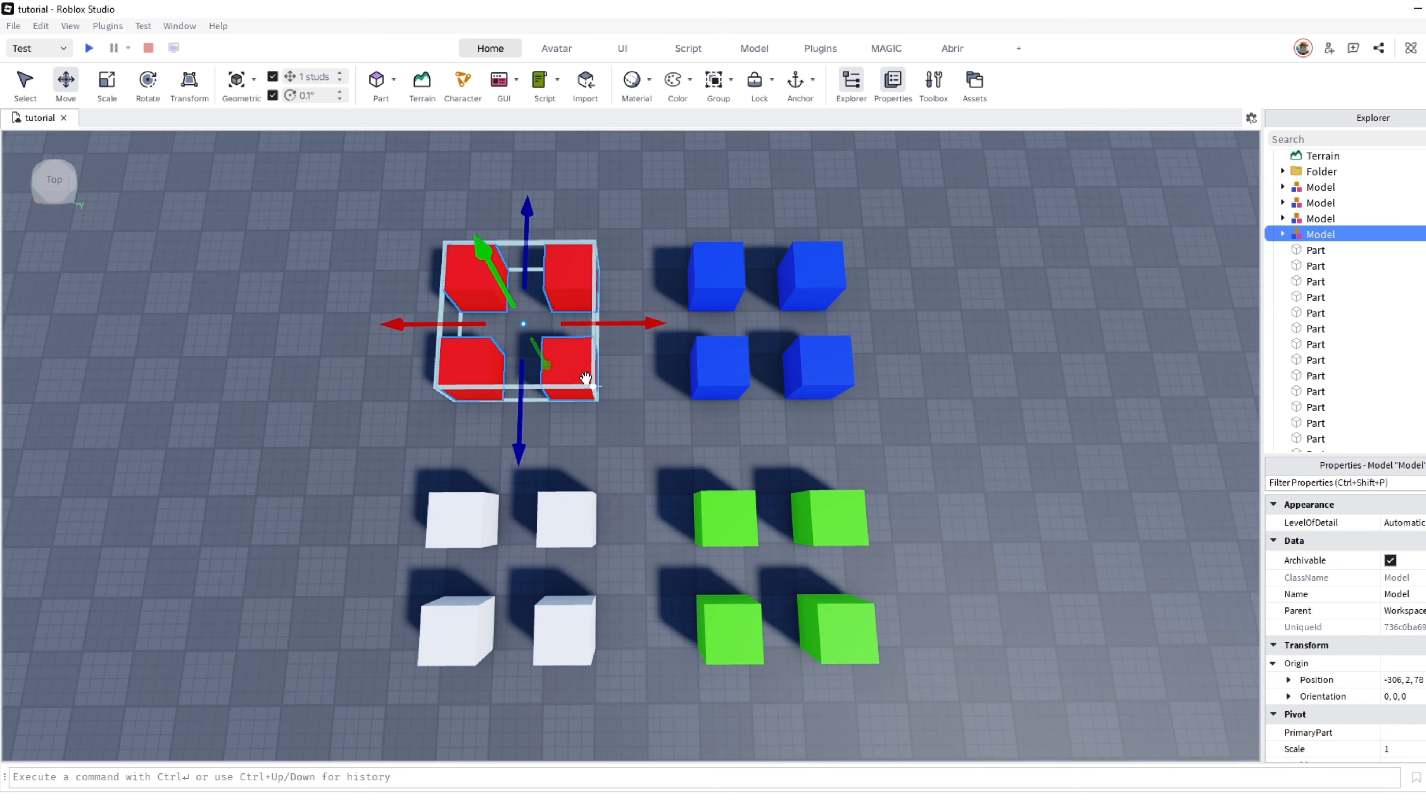
Shift the red model slightly across the baseplate and select the white and green models in turn
{"action": "right_click", "coordinate": [581, 373]}
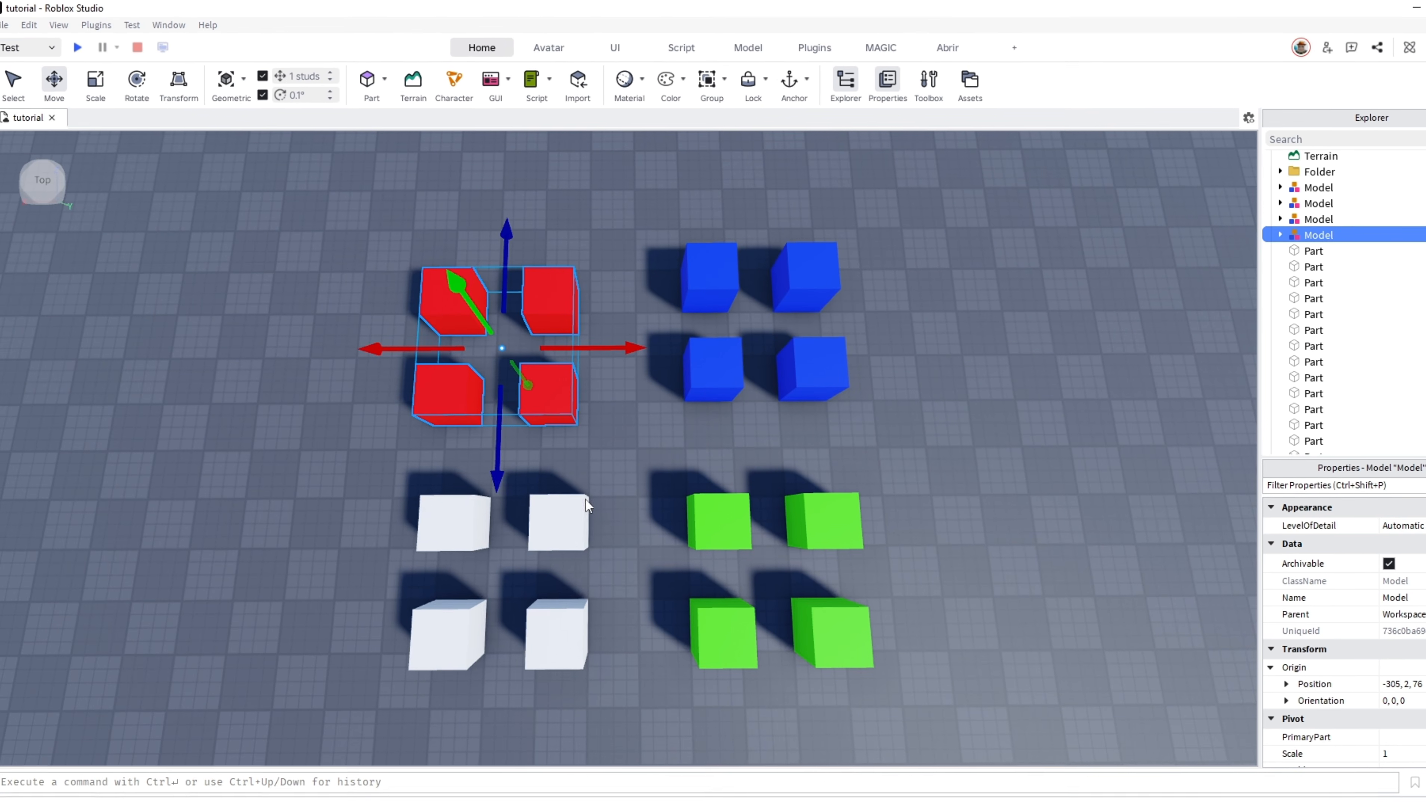
{"action": "left_click", "coordinate": [570, 579]}
{"action": "left_click", "coordinate": [729, 494]}
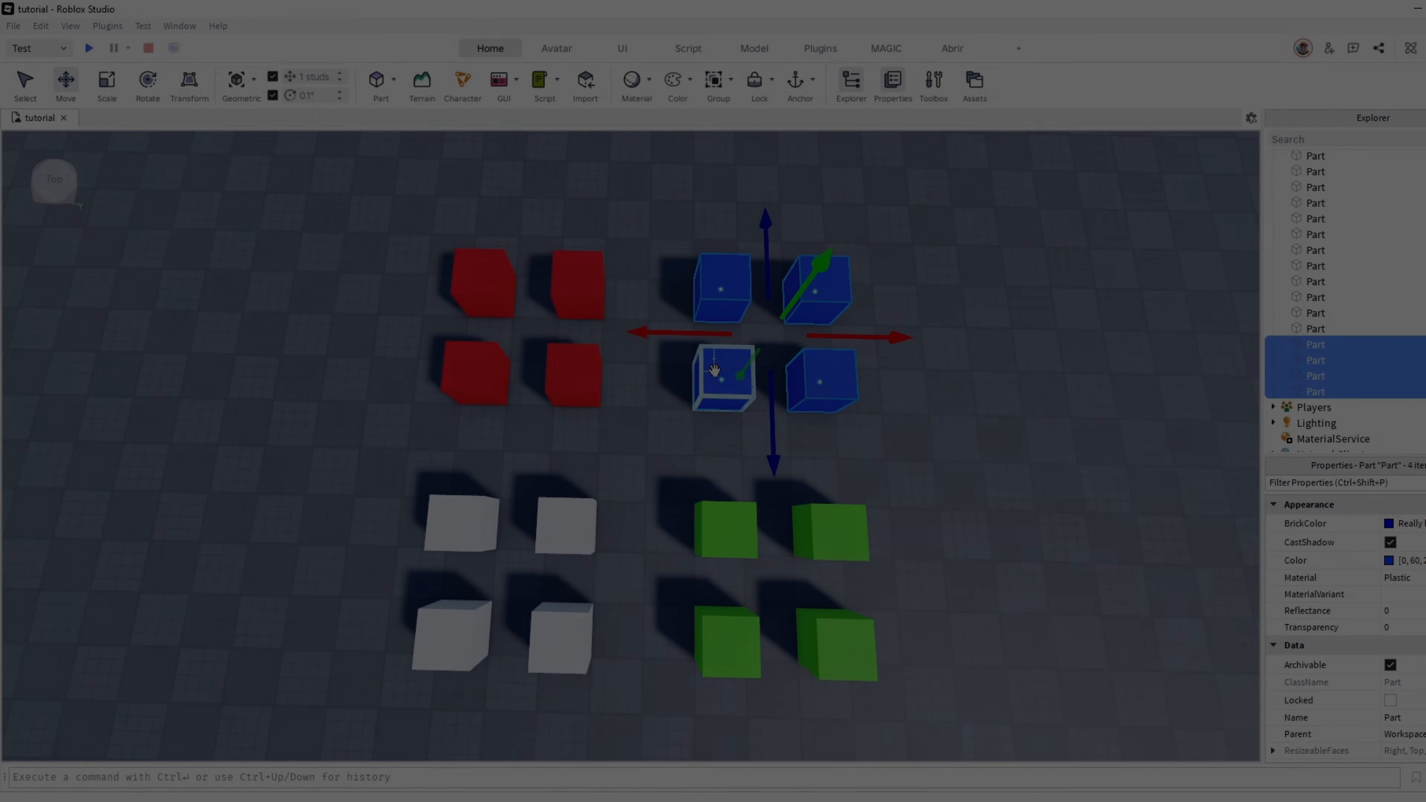
Group the four blue cubes as a folder and raise all of the folder's cubes by 3 studs
{"action": "right_click", "coordinate": [714, 369]}
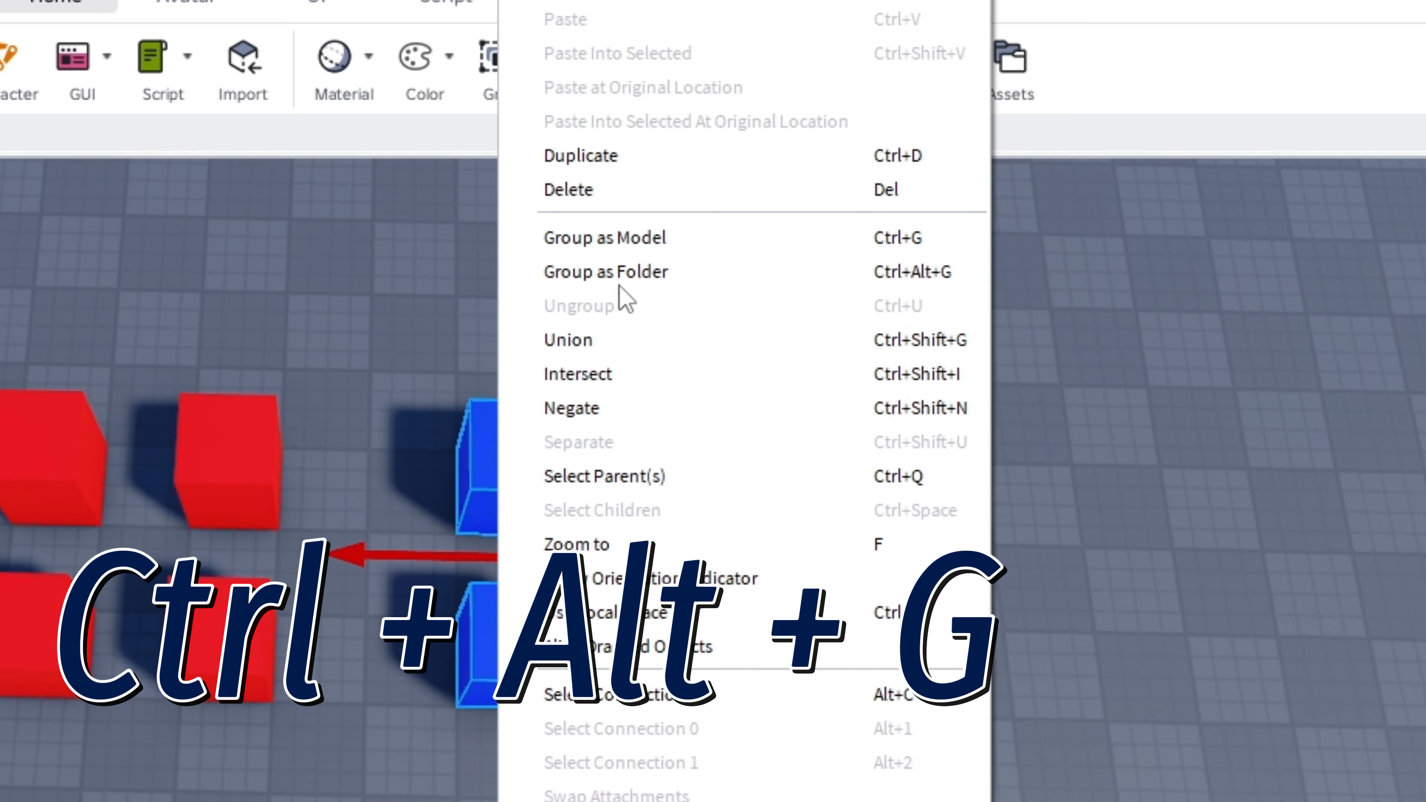
{"action": "left_click", "coordinate": [627, 275]}
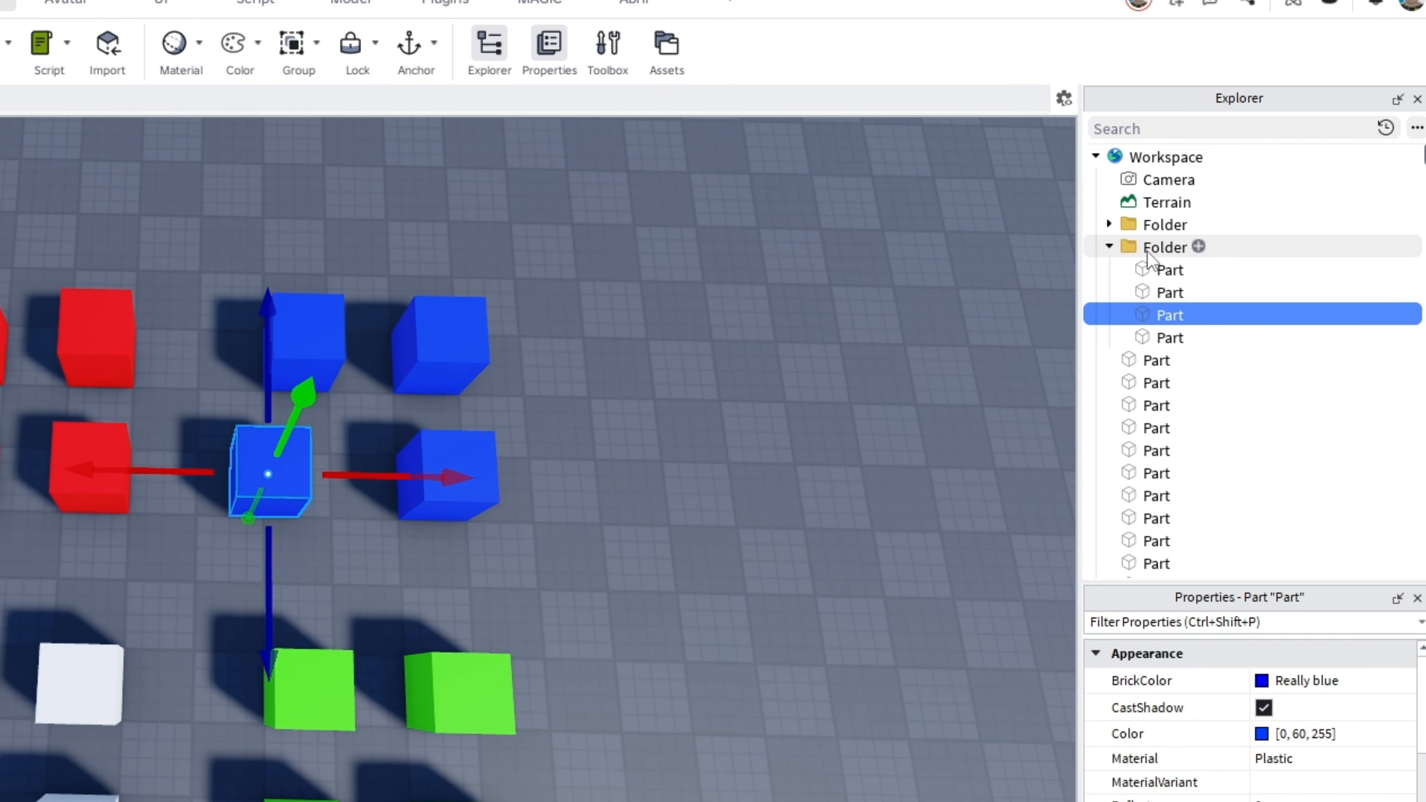
{"action": "left_click", "coordinate": [1232, 219]}
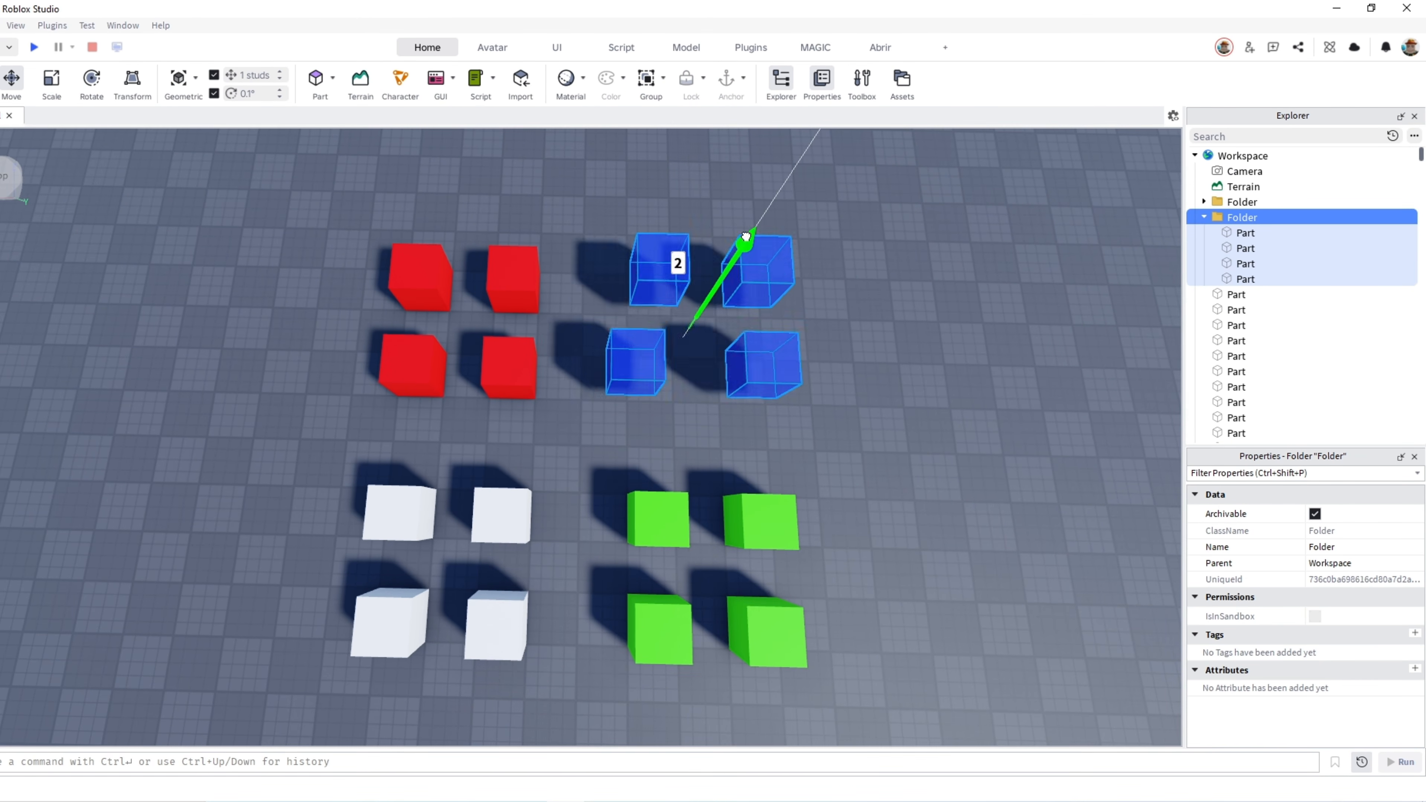
{"action": "left_click_drag", "start_coordinate": [746, 236], "coordinate": [755, 230]}
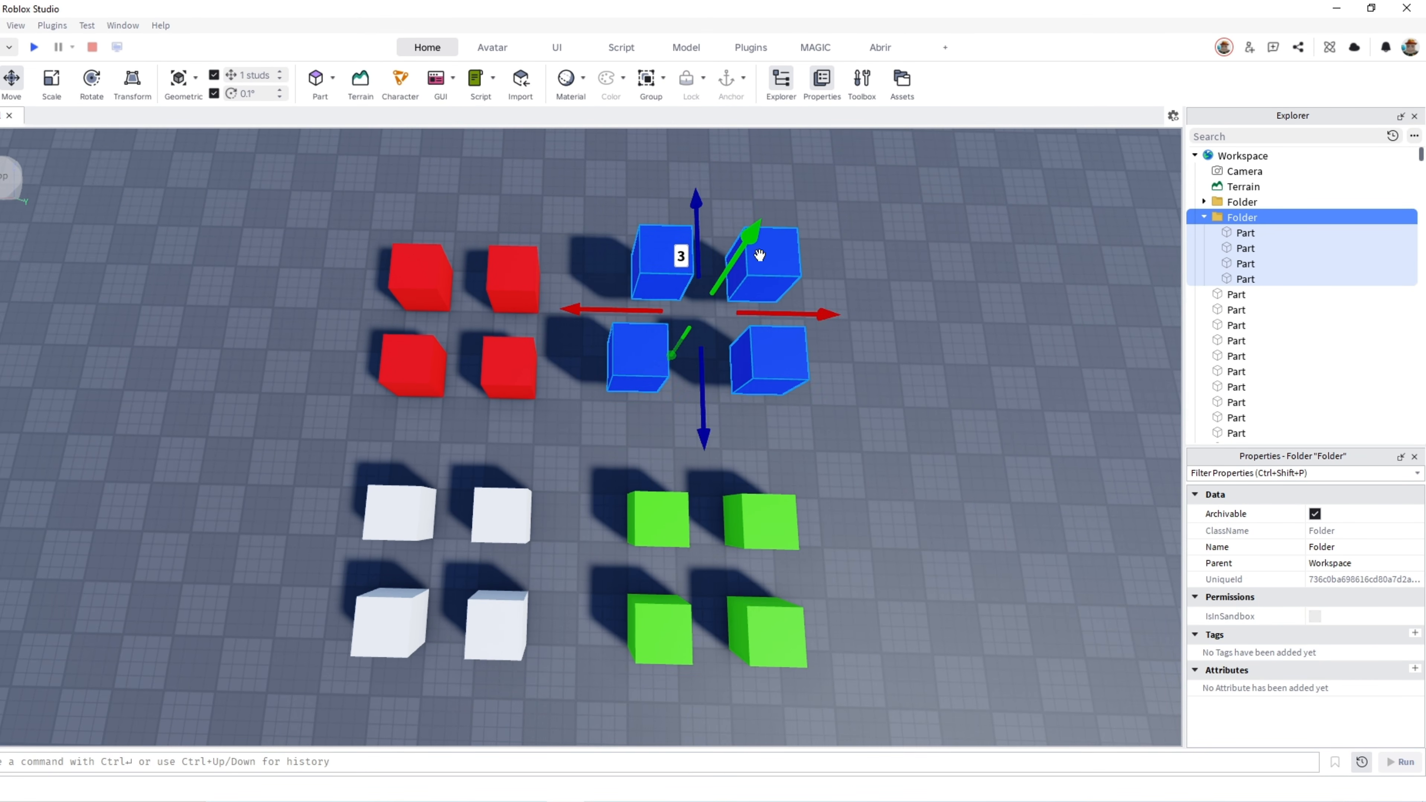
{"action": "left_click", "coordinate": [887, 306]}
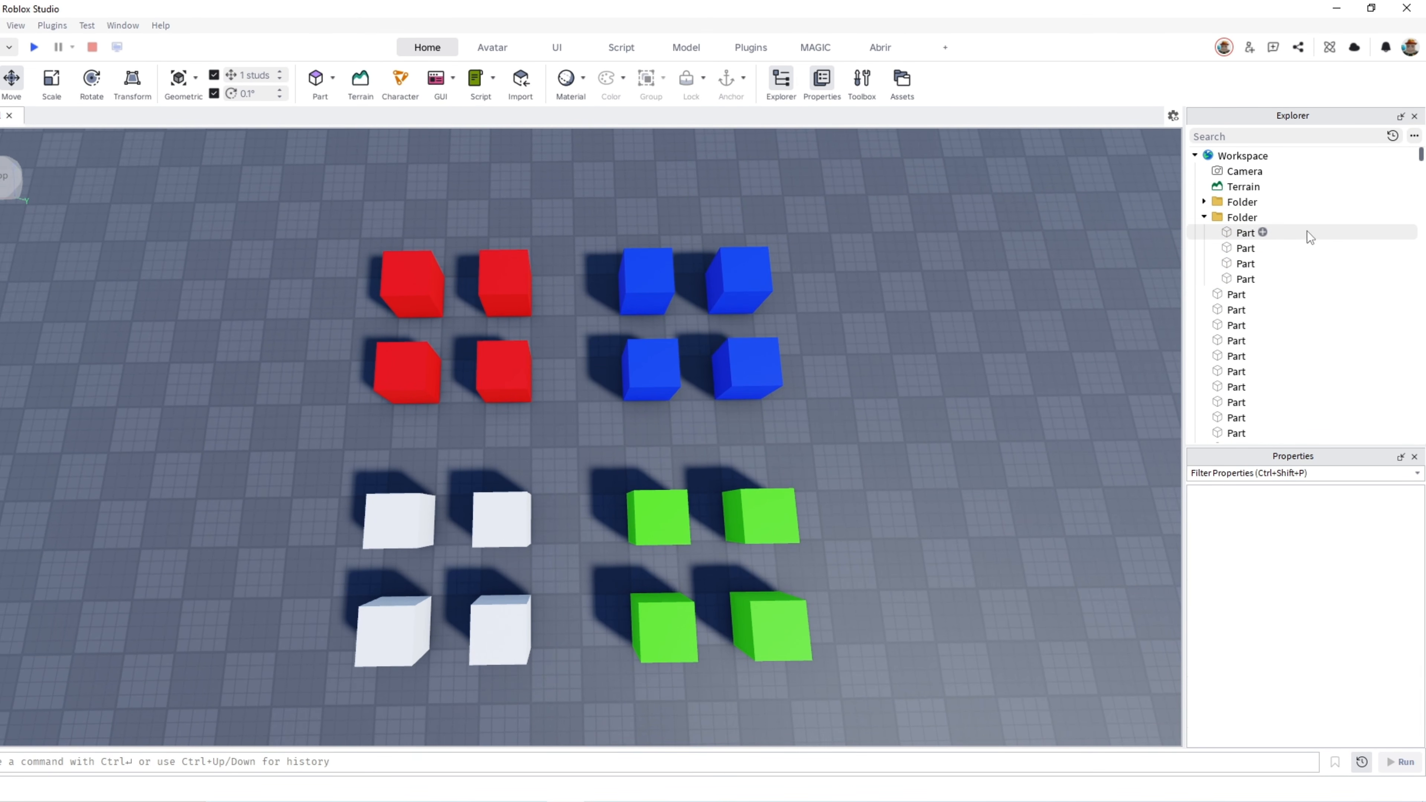
Rename the folder containing the blue cubes to "blue"
{"action": "left_click", "coordinate": [1239, 216]}
{"action": "left_click", "coordinate": [1355, 549]}
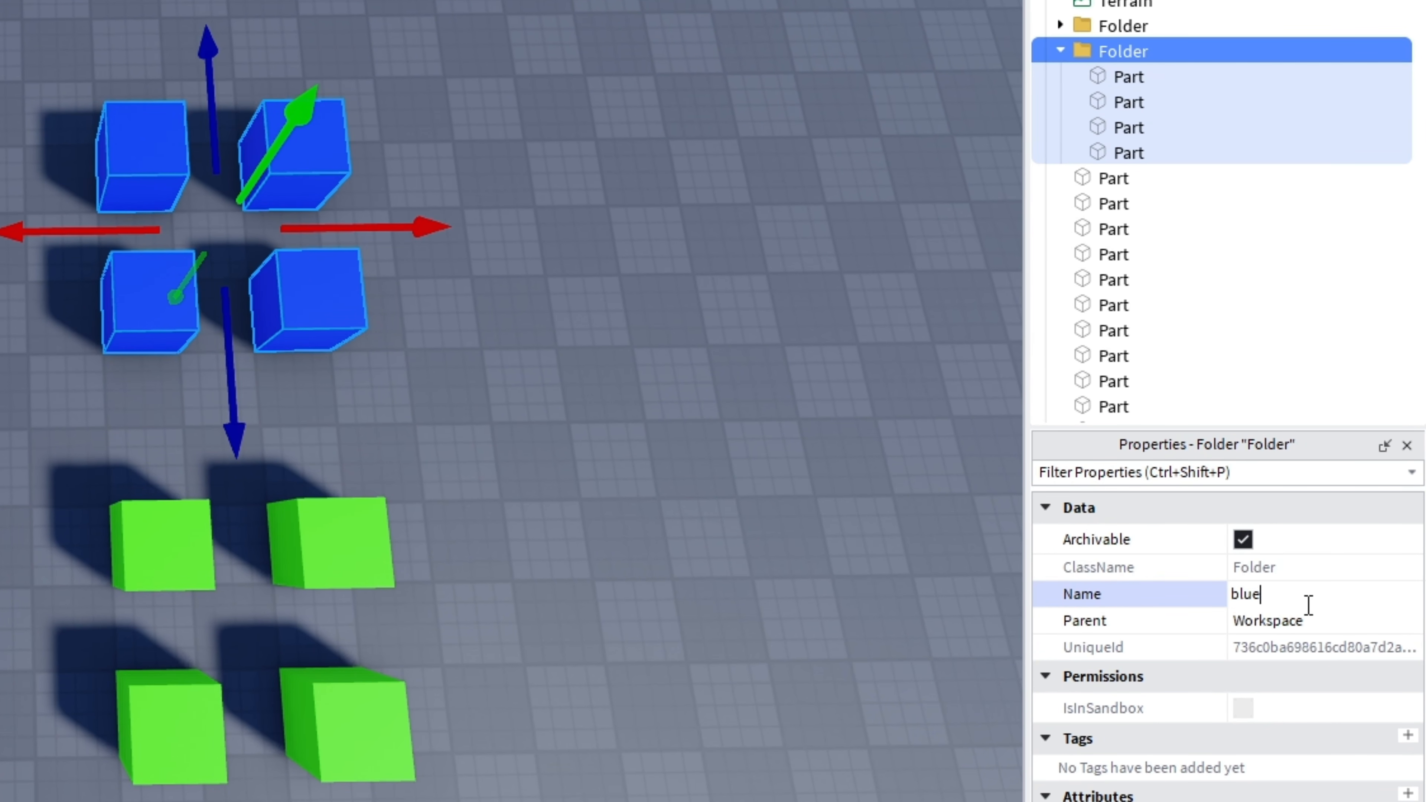
{"action": "type", "text": "blue"}
{"action": "key", "text": "Return"}
Group the green, white and red cubes into a separate folder for each color
{"action": "left_click_drag", "start_coordinate": [879, 470], "coordinate": [619, 689]}
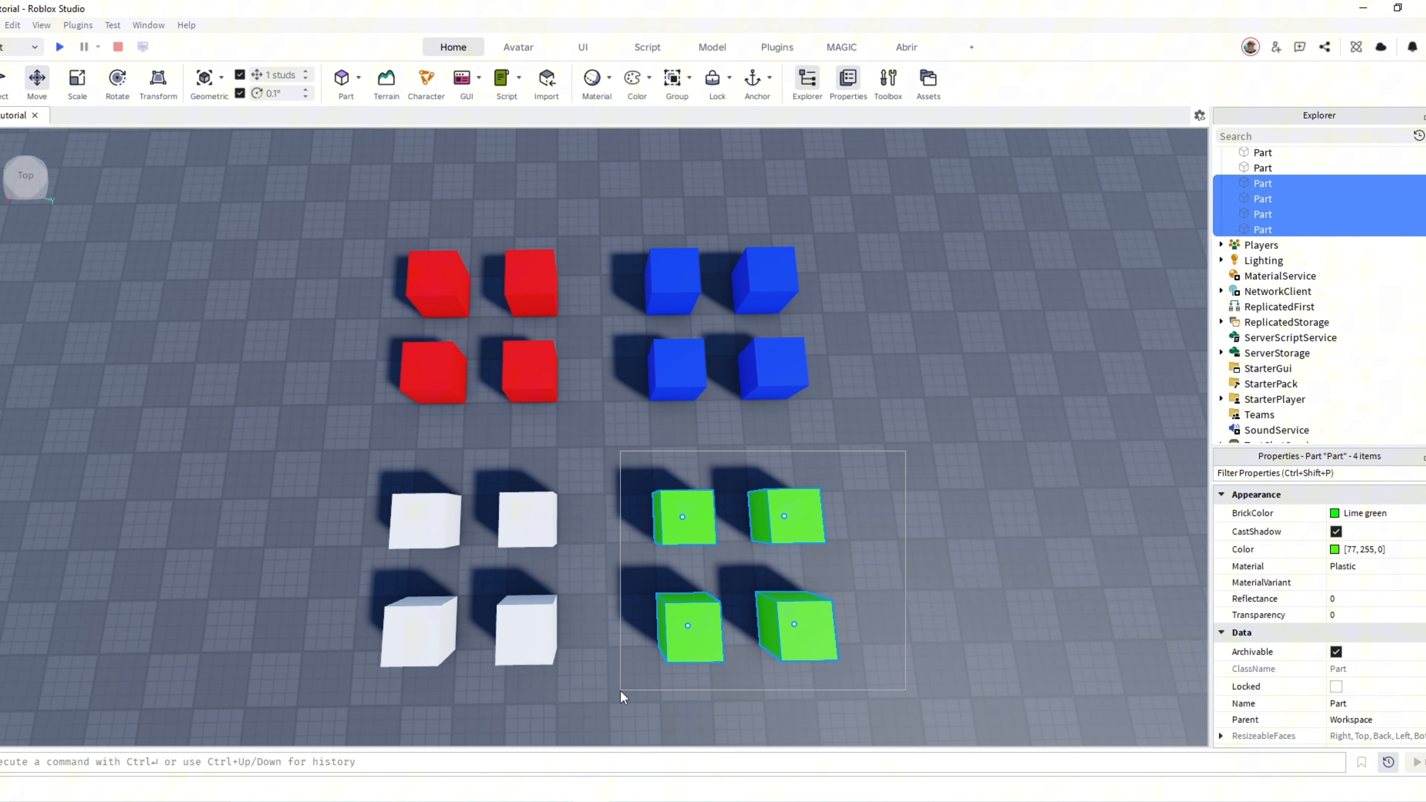
{"action": "right_click", "coordinate": [658, 530]}
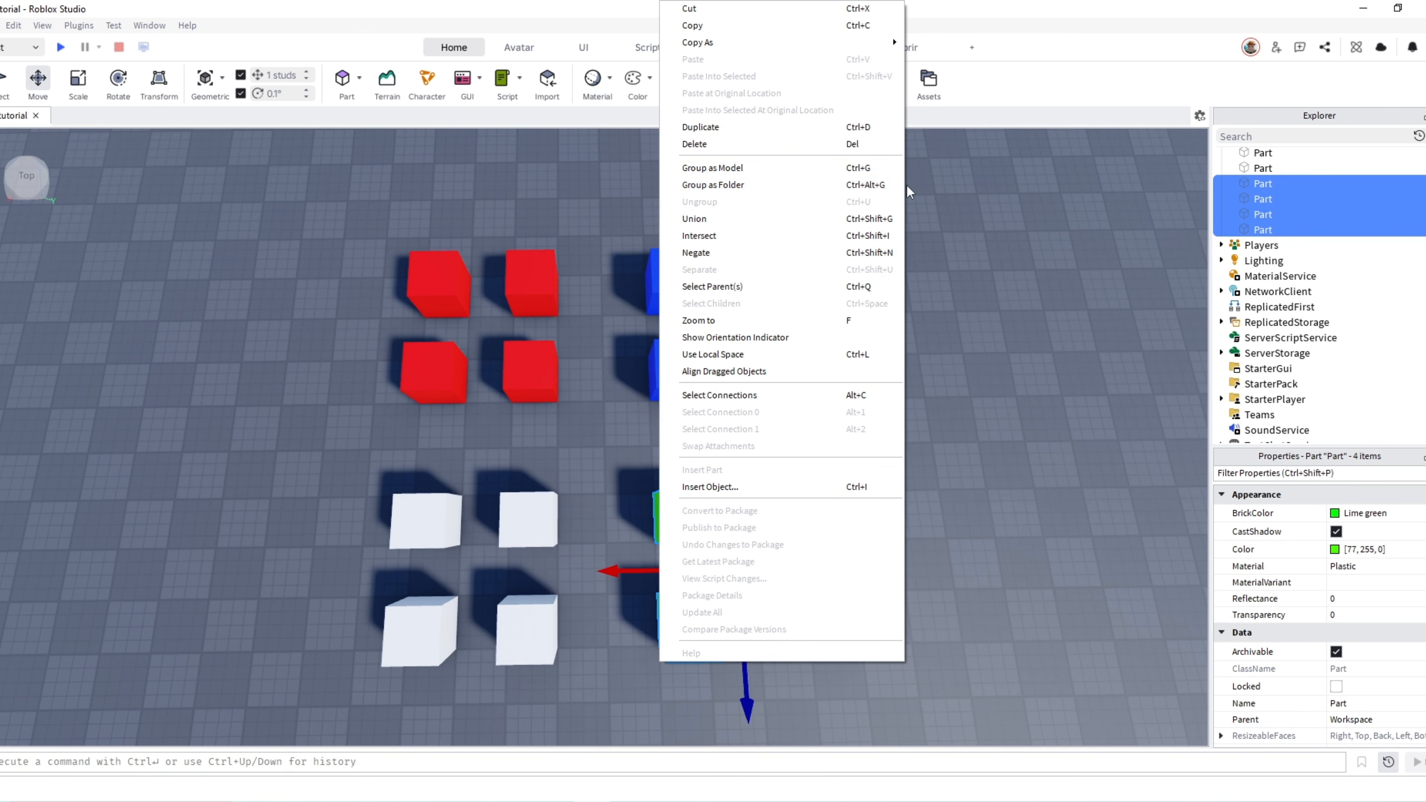
{"action": "left_click", "coordinate": [850, 188]}
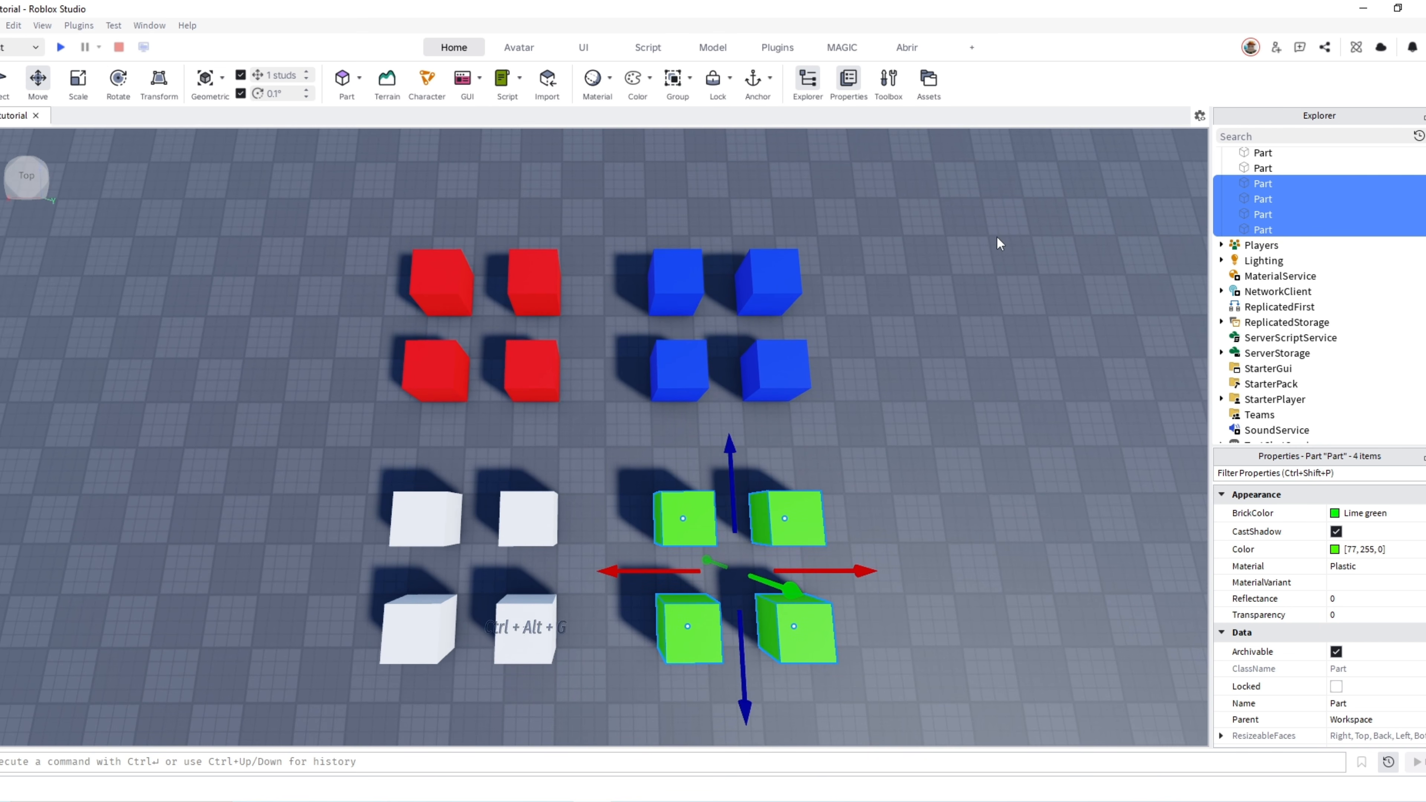
{"action": "left_click_drag", "start_coordinate": [587, 473], "coordinate": [332, 673]}
{"action": "key", "text": "ctrl+alt+g"}
{"action": "left_click_drag", "start_coordinate": [601, 225], "coordinate": [282, 473]}
{"action": "key", "text": "ctrl+alt+g"}
Find the folder containing the red cubes and rename it to "red"
{"action": "left_click", "coordinate": [284, 480]}
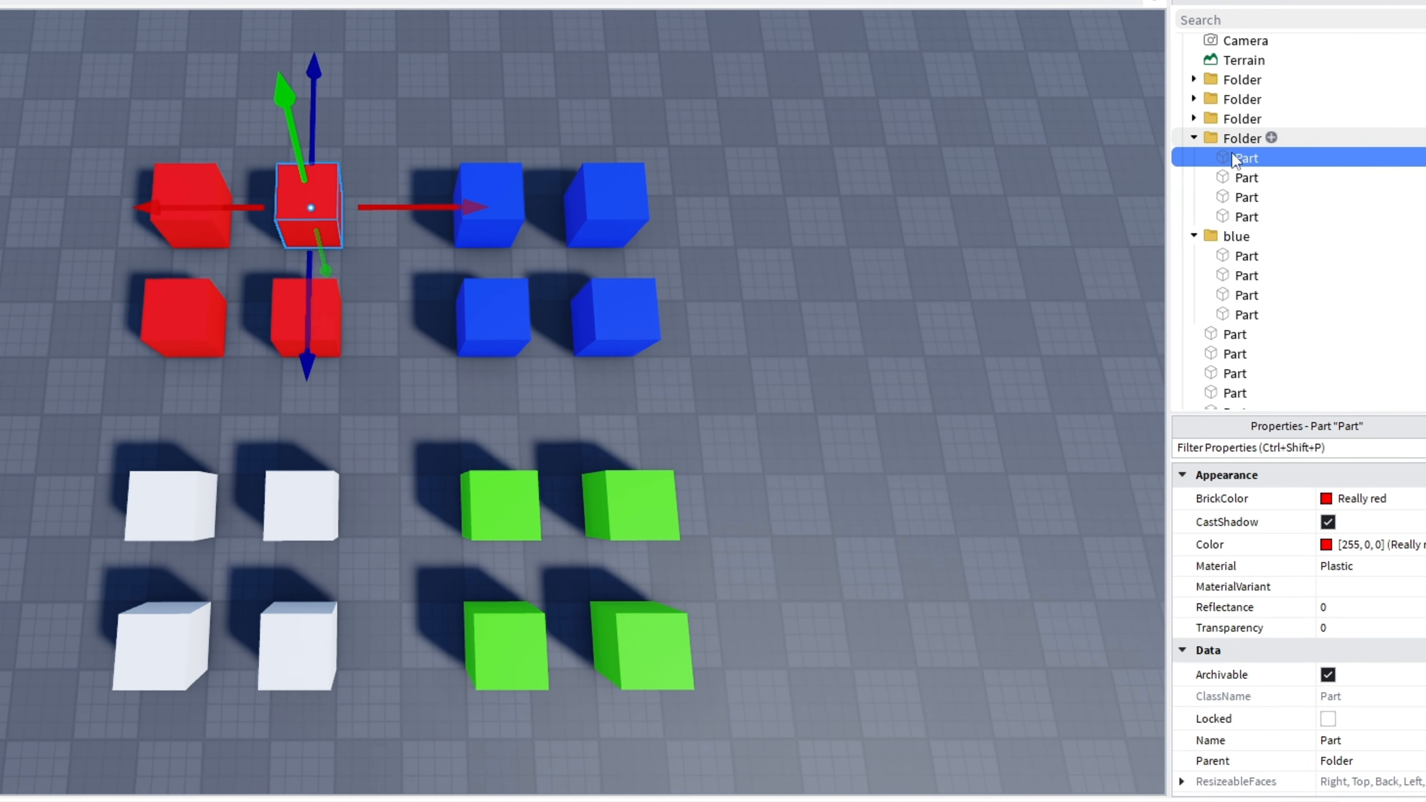
{"action": "left_click", "coordinate": [1263, 230]}
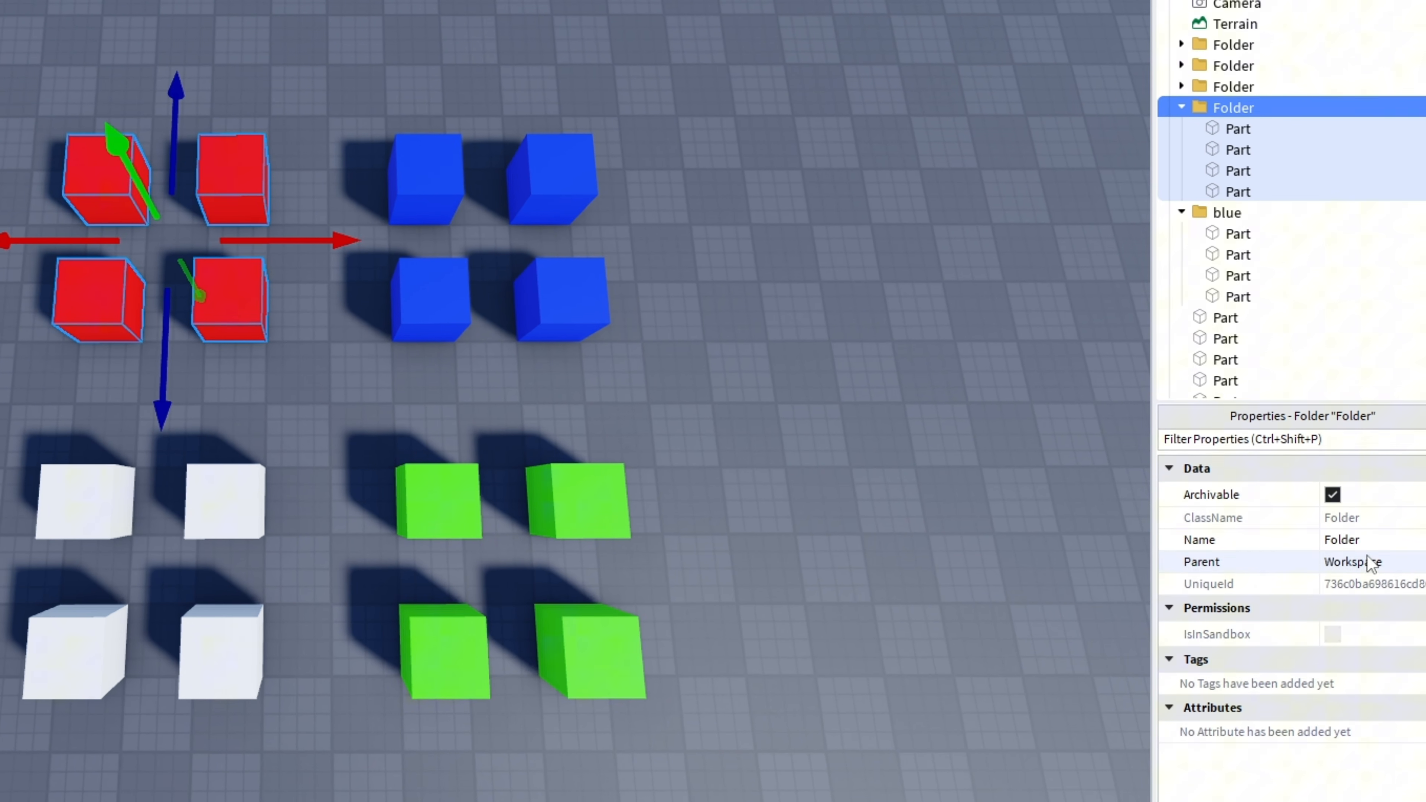
{"action": "left_click", "coordinate": [1376, 540]}
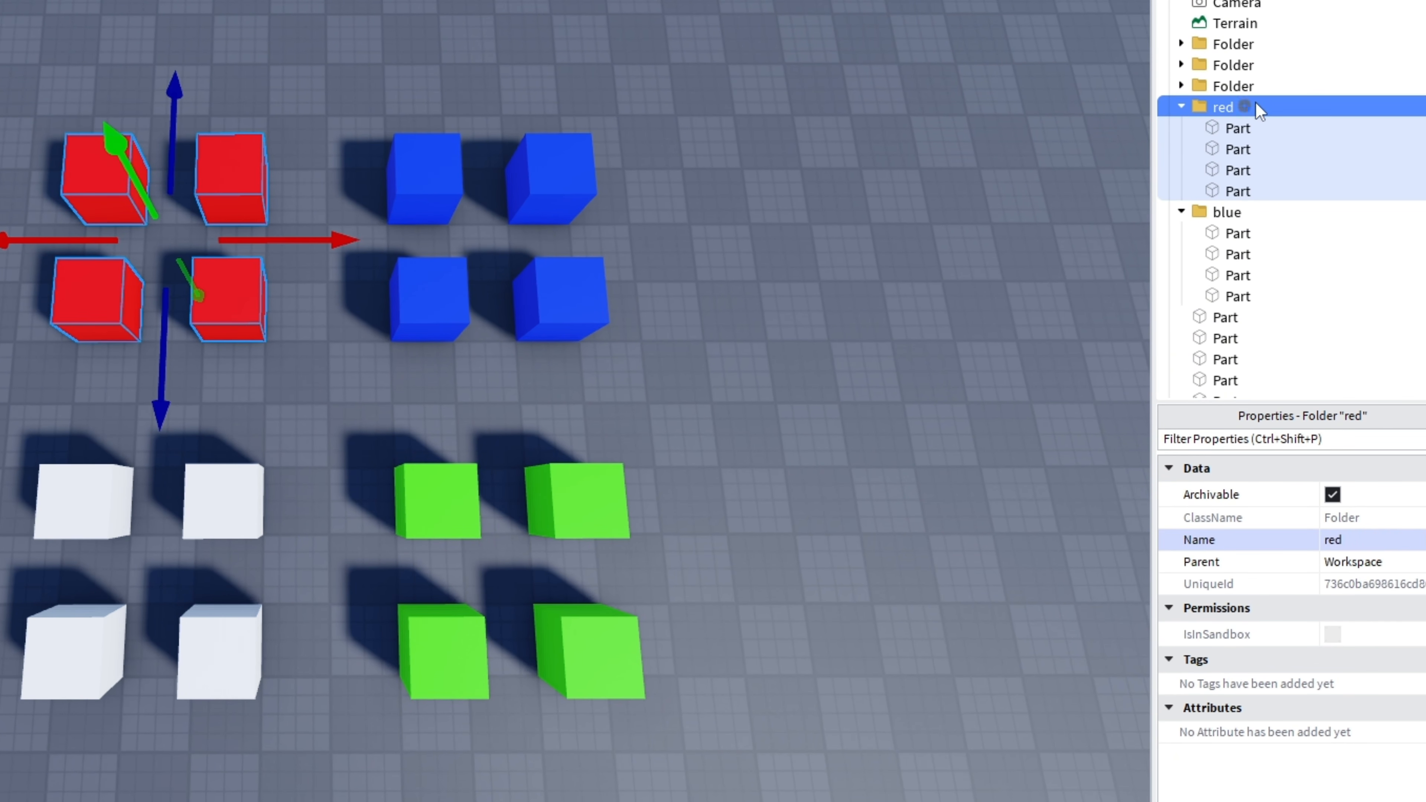
Rename the folders of the white and green cubes to "white" and "green", and scatter the colored cubes among each other
{"action": "left_click", "coordinate": [1245, 87]}
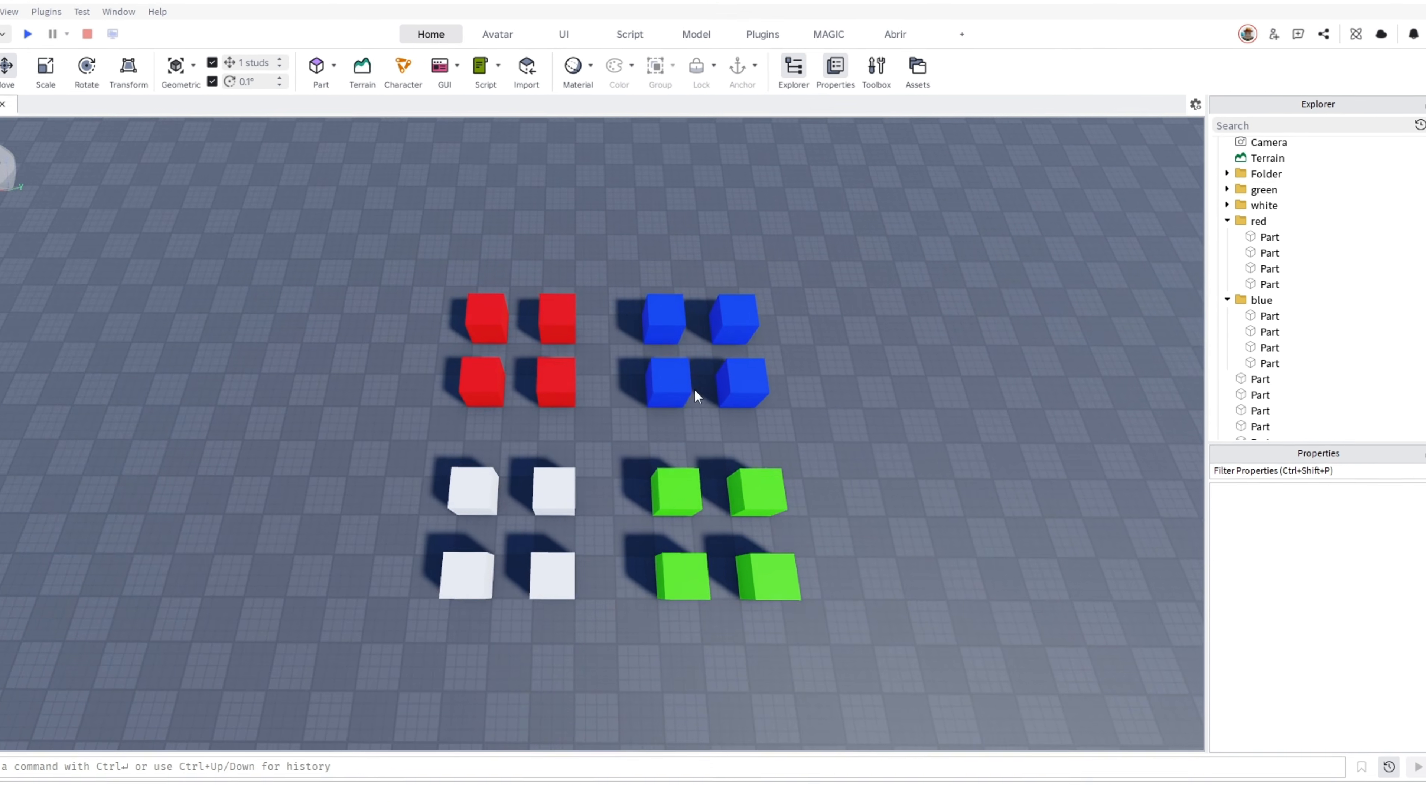
{"action": "left_click_drag", "start_coordinate": [455, 308], "coordinate": [129, 438]}
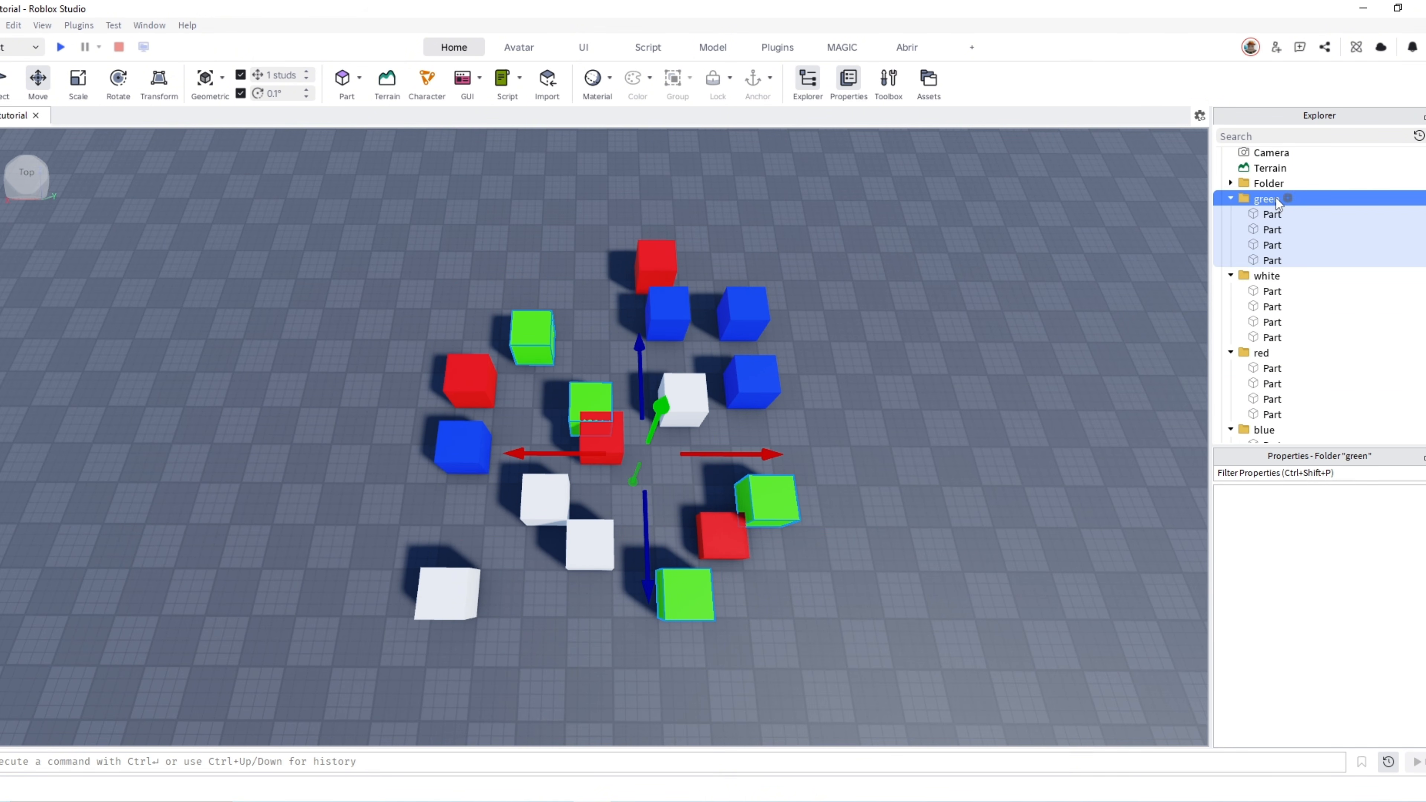
Try moving all cubes of the green folder together and then those of the white folder, undoing each move
{"action": "left_click_drag", "start_coordinate": [651, 422], "coordinate": [724, 342]}
{"action": "key", "text": "ctrl+z"}
{"action": "left_click", "coordinate": [1260, 276]}
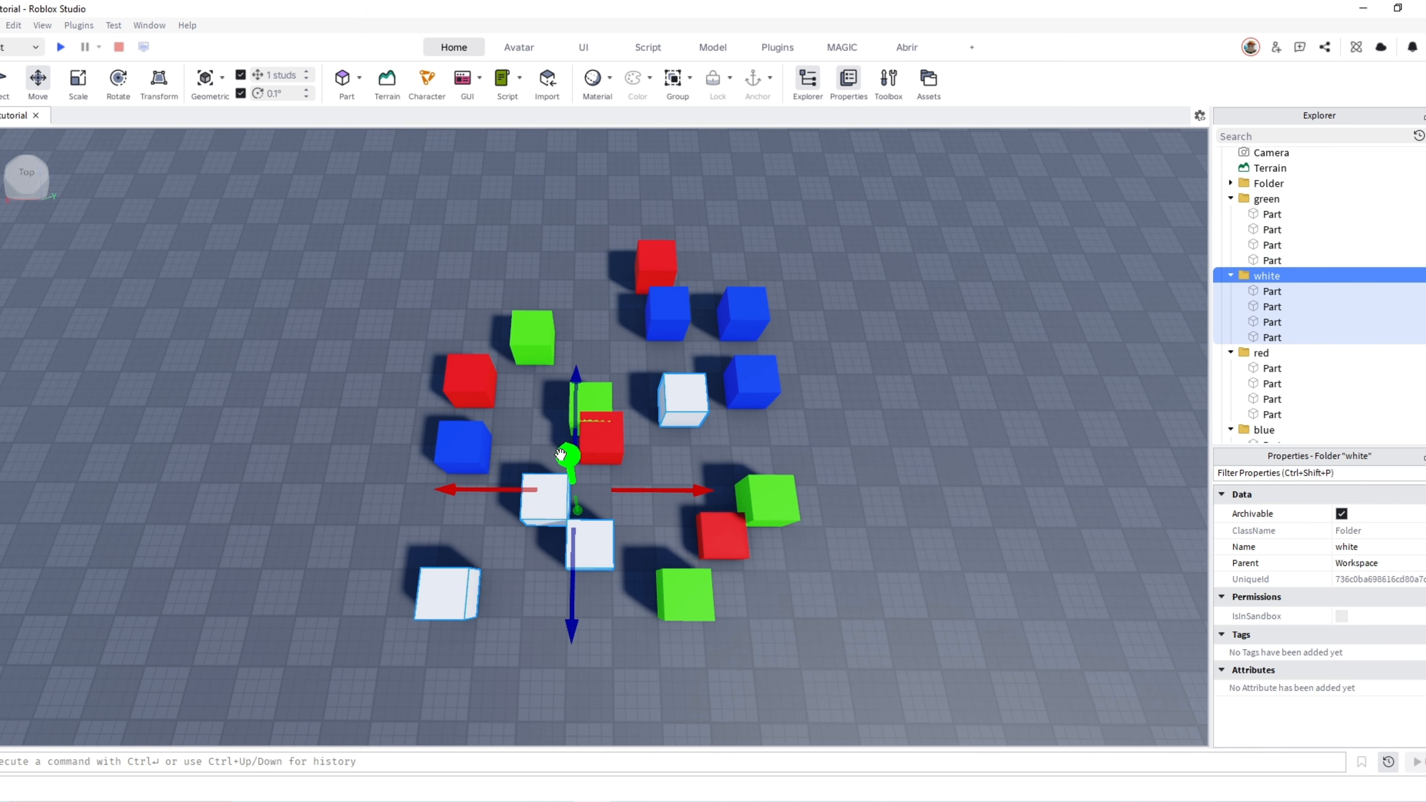
{"action": "left_click_drag", "start_coordinate": [561, 454], "coordinate": [600, 426]}
{"action": "key", "text": "ctrl+z"}
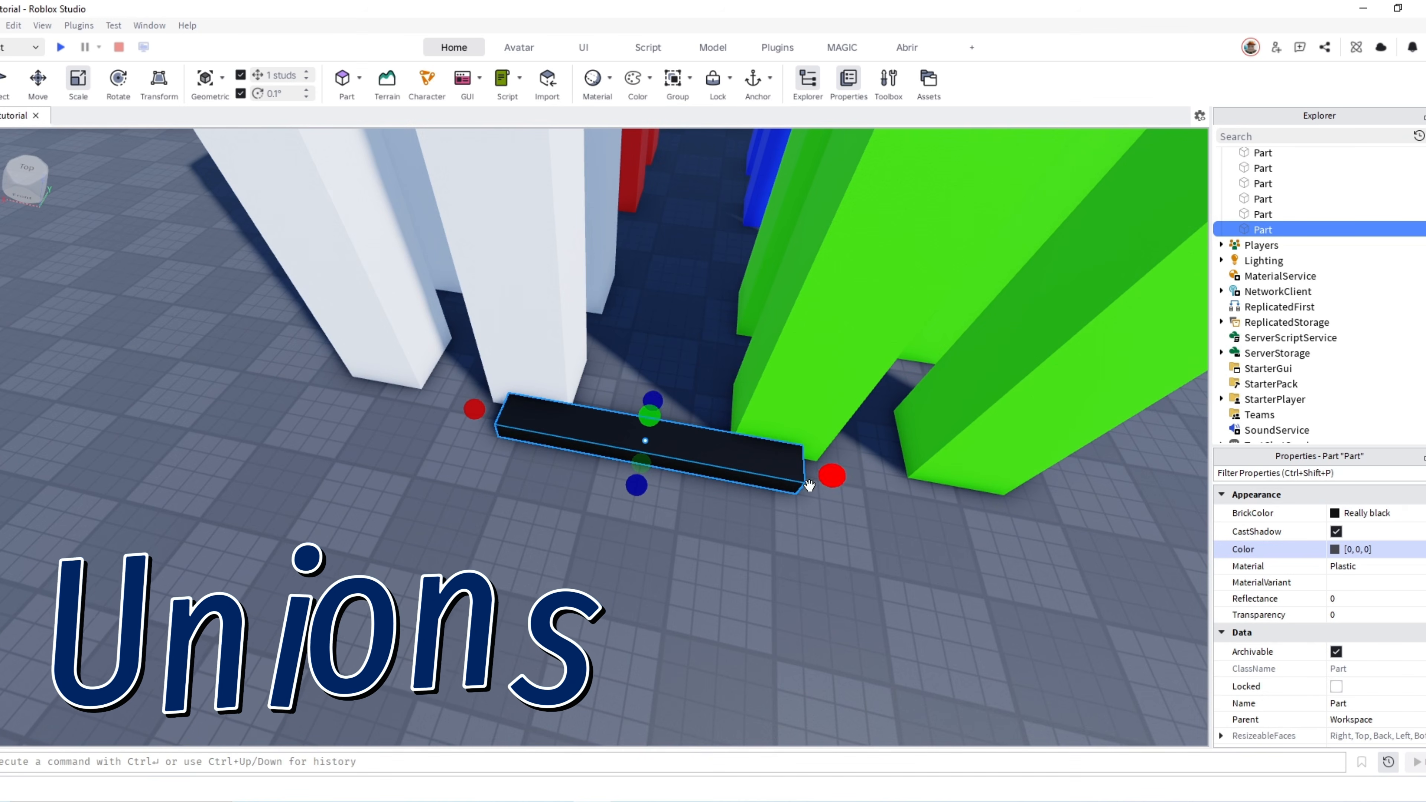
Scale up the height and depth of the black part at the base of the white and green pillars
{"action": "left_click_drag", "start_coordinate": [650, 417], "coordinate": [651, 337]}
{"action": "scroll", "coordinate": [645, 348], "scroll_direction": "down", "scroll_amount": 2}
{"action": "scroll", "coordinate": [619, 444], "scroll_direction": "down", "scroll_amount": 2}
{"action": "left_click_drag", "start_coordinate": [617, 447], "coordinate": [580, 548]}
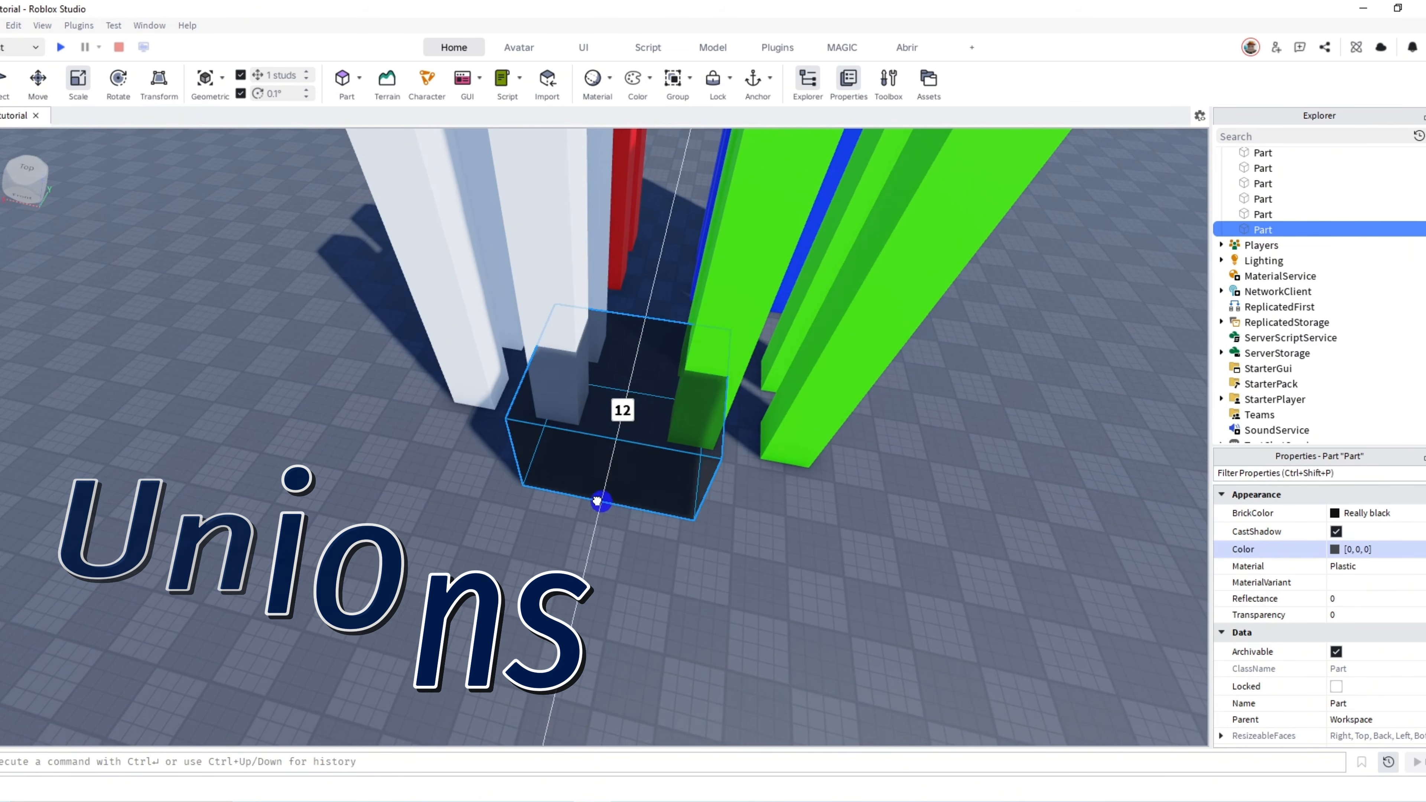
Extend the black block beneath the blue pillars until it reaches past them, and increase its height
{"action": "right_click_drag", "start_coordinate": [703, 398], "coordinate": [703, 402]}
{"action": "key", "text": "d"}
{"action": "left_click_drag", "start_coordinate": [781, 473], "coordinate": [970, 535]}
{"action": "key", "text": "d"}
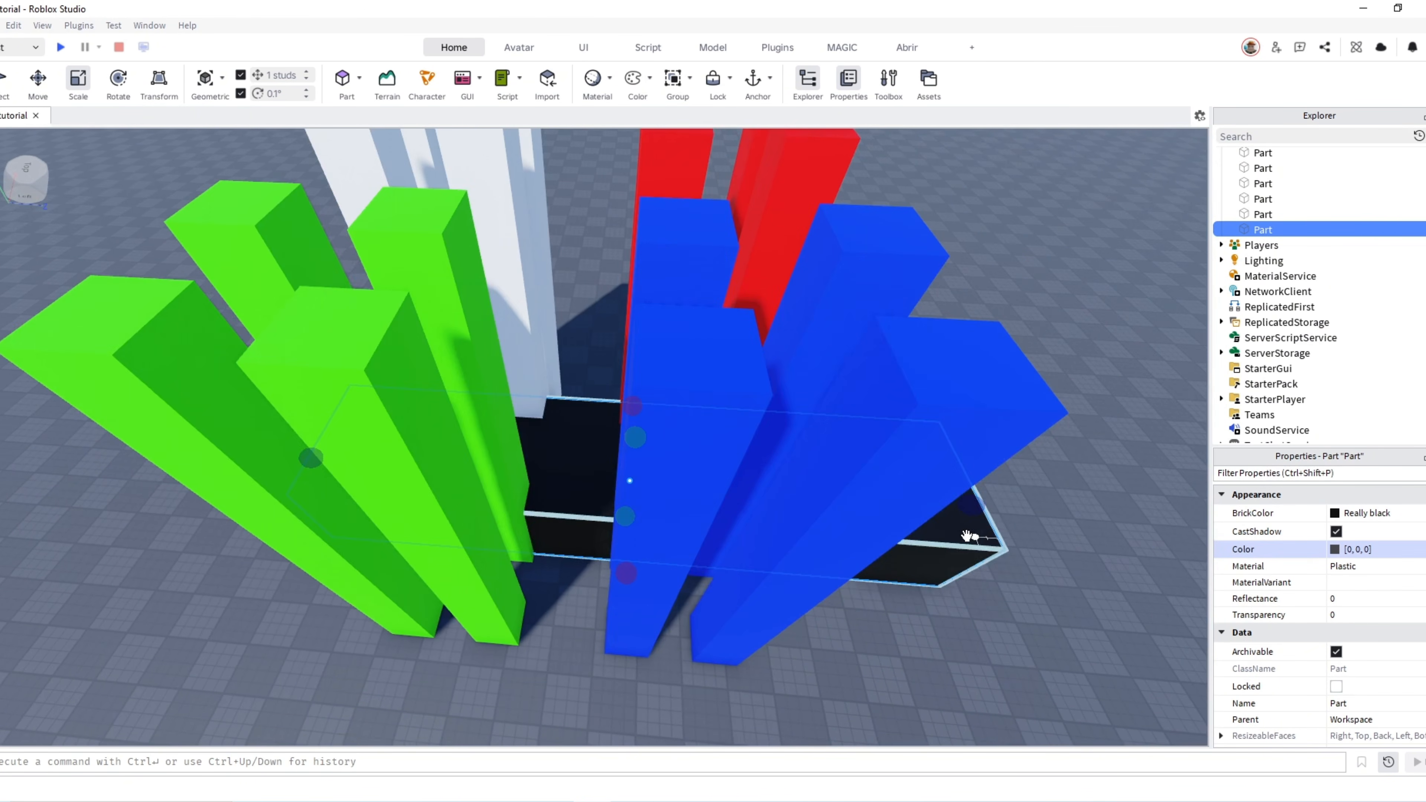
{"action": "key", "text": "a"}
{"action": "right_click_drag", "start_coordinate": [534, 468], "coordinate": [532, 466]}
{"action": "scroll", "coordinate": [620, 371], "scroll_direction": "down", "scroll_amount": 2}
{"action": "left_click_drag", "start_coordinate": [652, 352], "coordinate": [657, 295]}
{"action": "scroll", "coordinate": [657, 297], "scroll_direction": "up", "scroll_amount": 3}
Negate the black block that runs through the colored pillars and select the negated block
{"action": "right_click", "coordinate": [629, 384]}
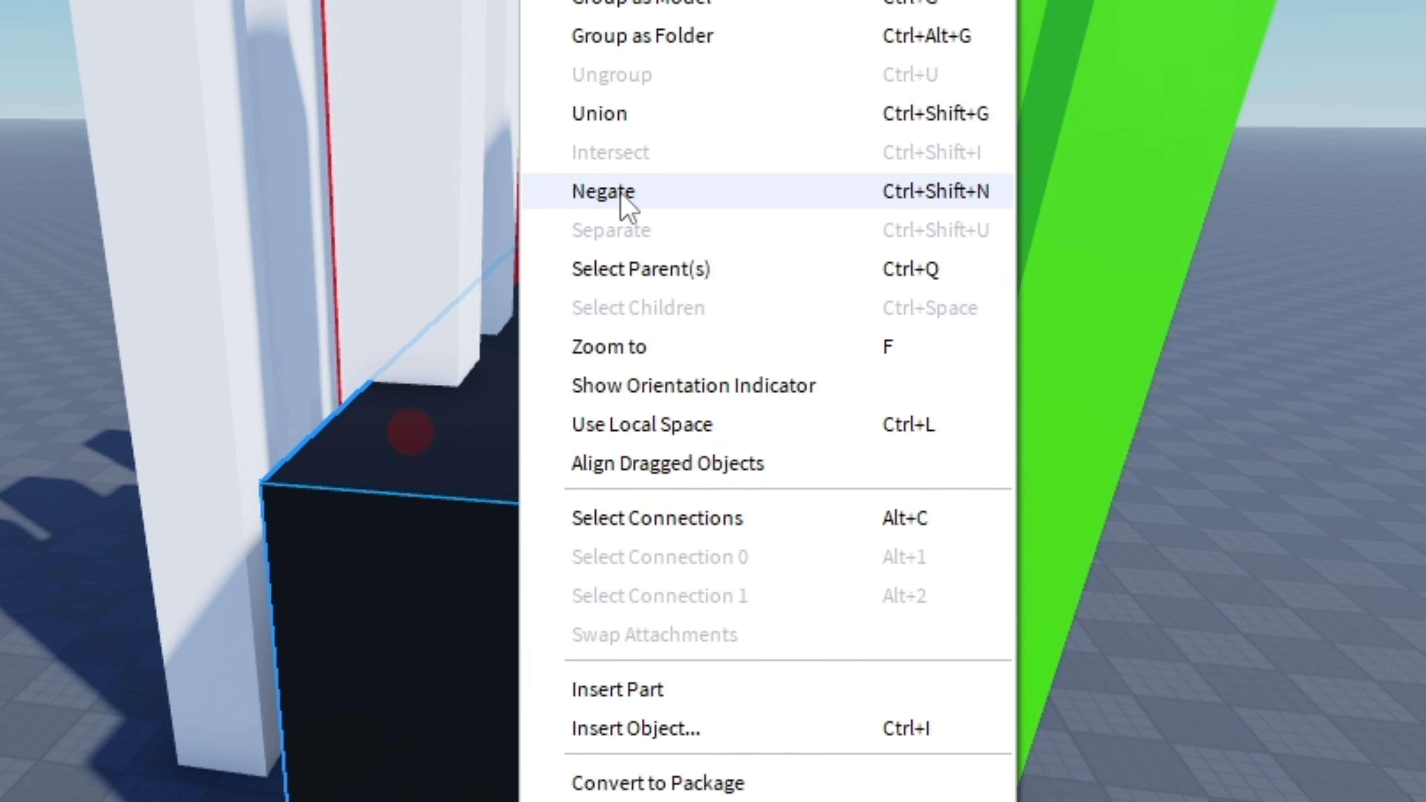
{"action": "left_click", "coordinate": [603, 191]}
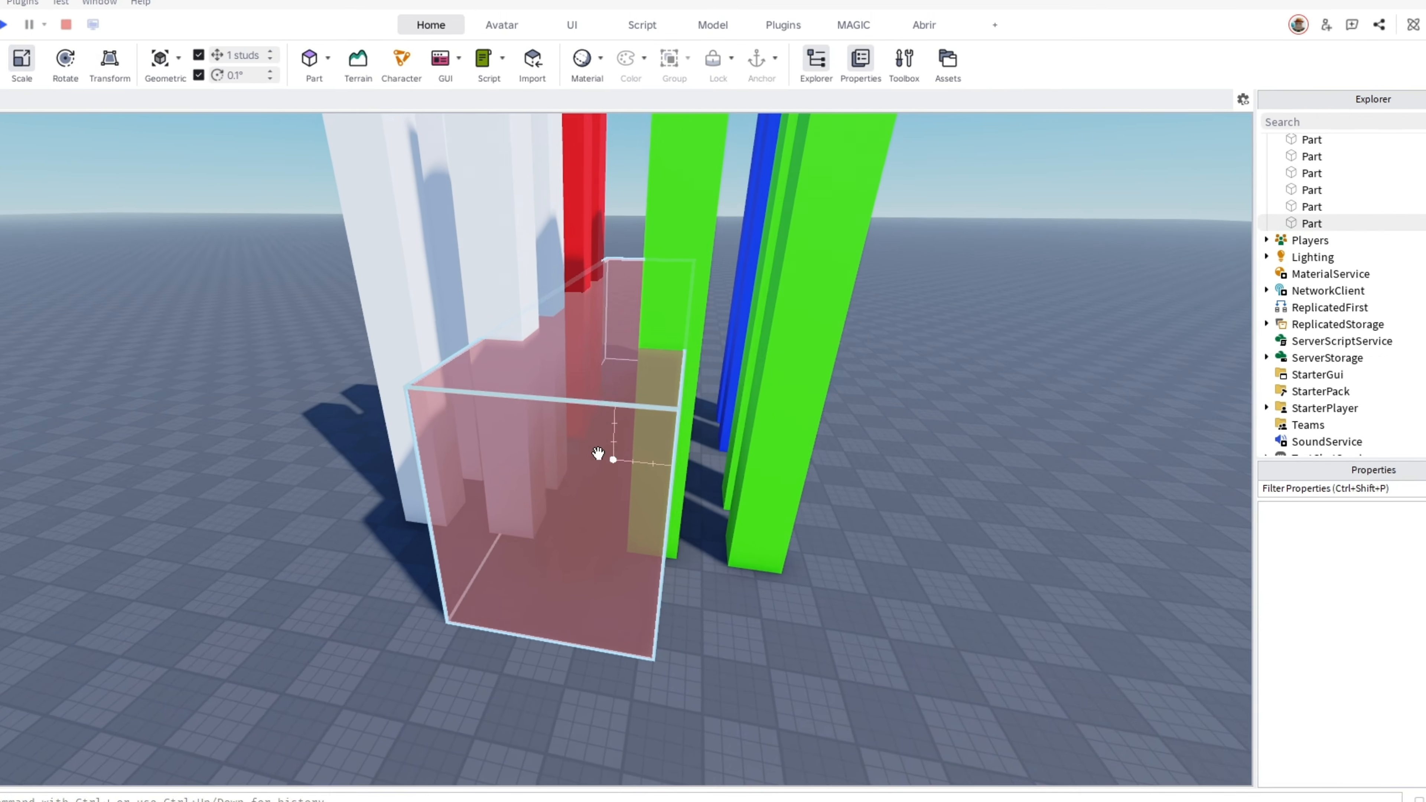
{"action": "left_click", "coordinate": [598, 453]}
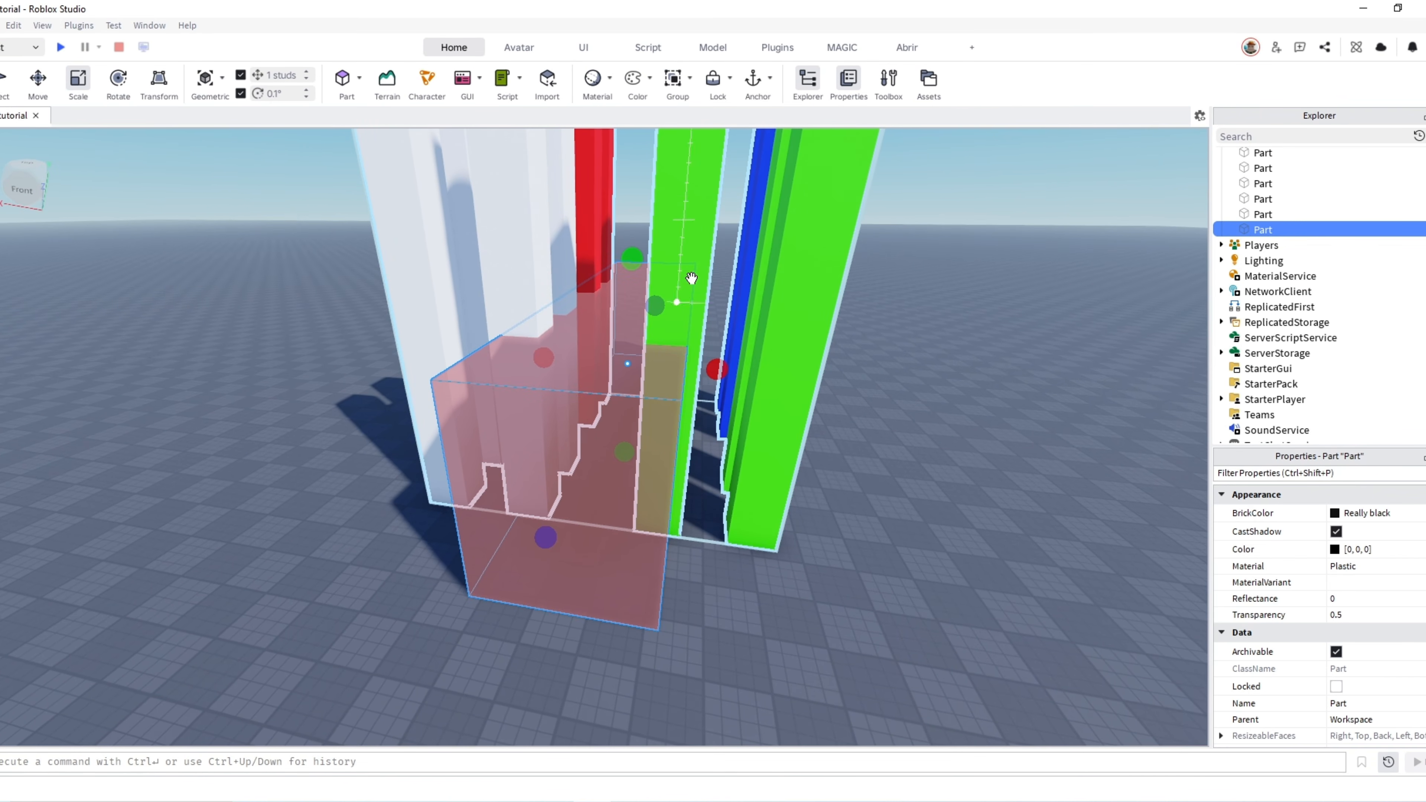
Try a union of the negated block with the colored pillars, inspect the cut-out, and undo the union
{"action": "right_click", "coordinate": [694, 260]}
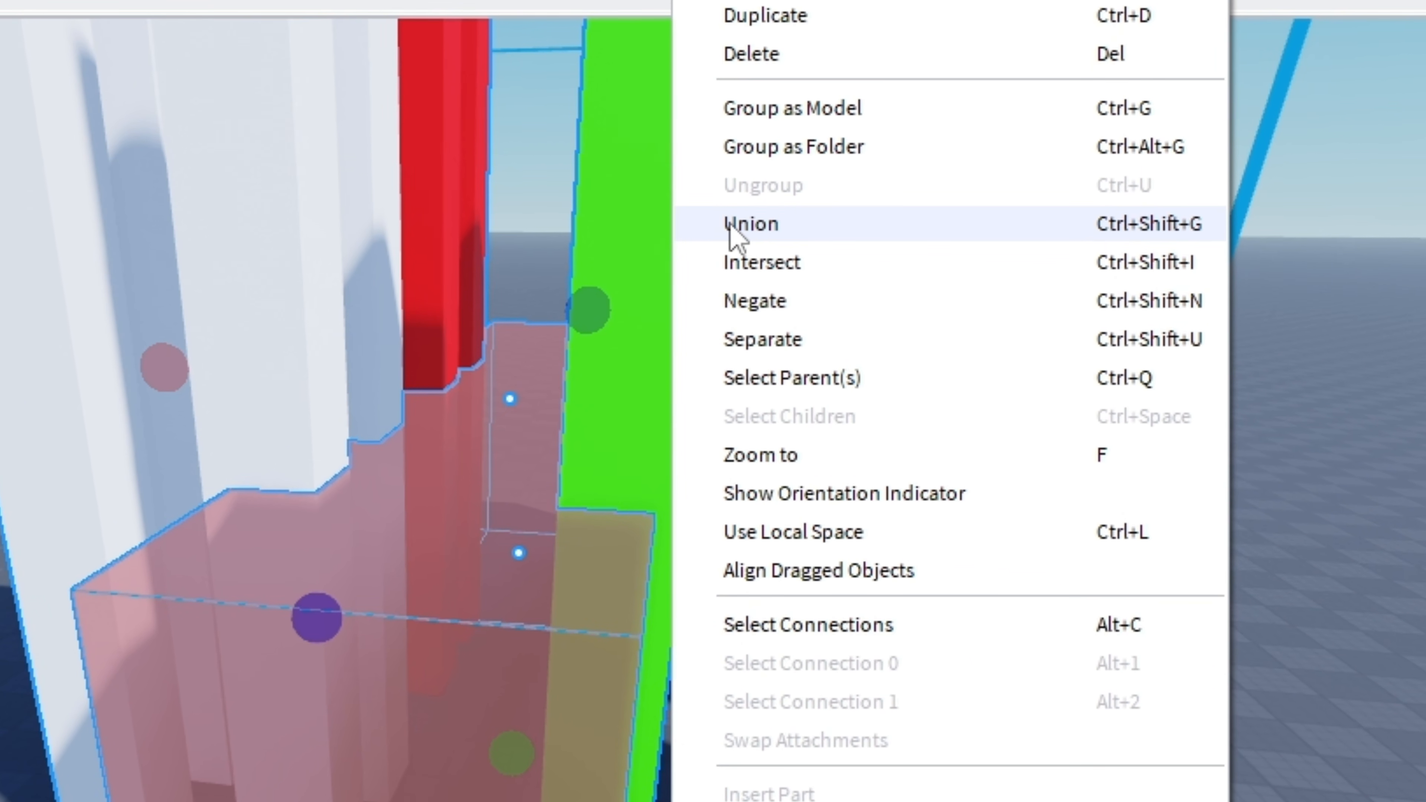
{"action": "left_click", "coordinate": [733, 225]}
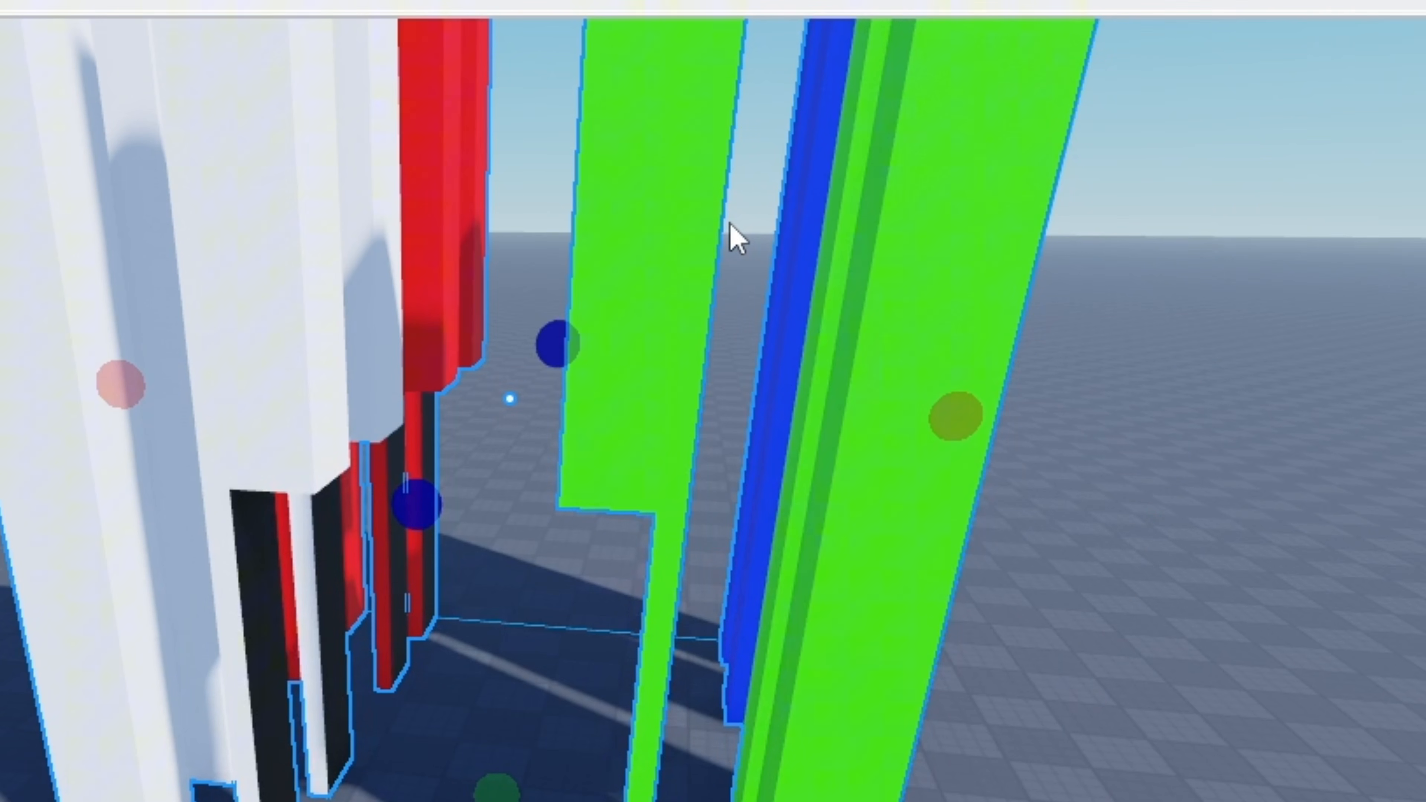
{"action": "left_click", "coordinate": [663, 635]}
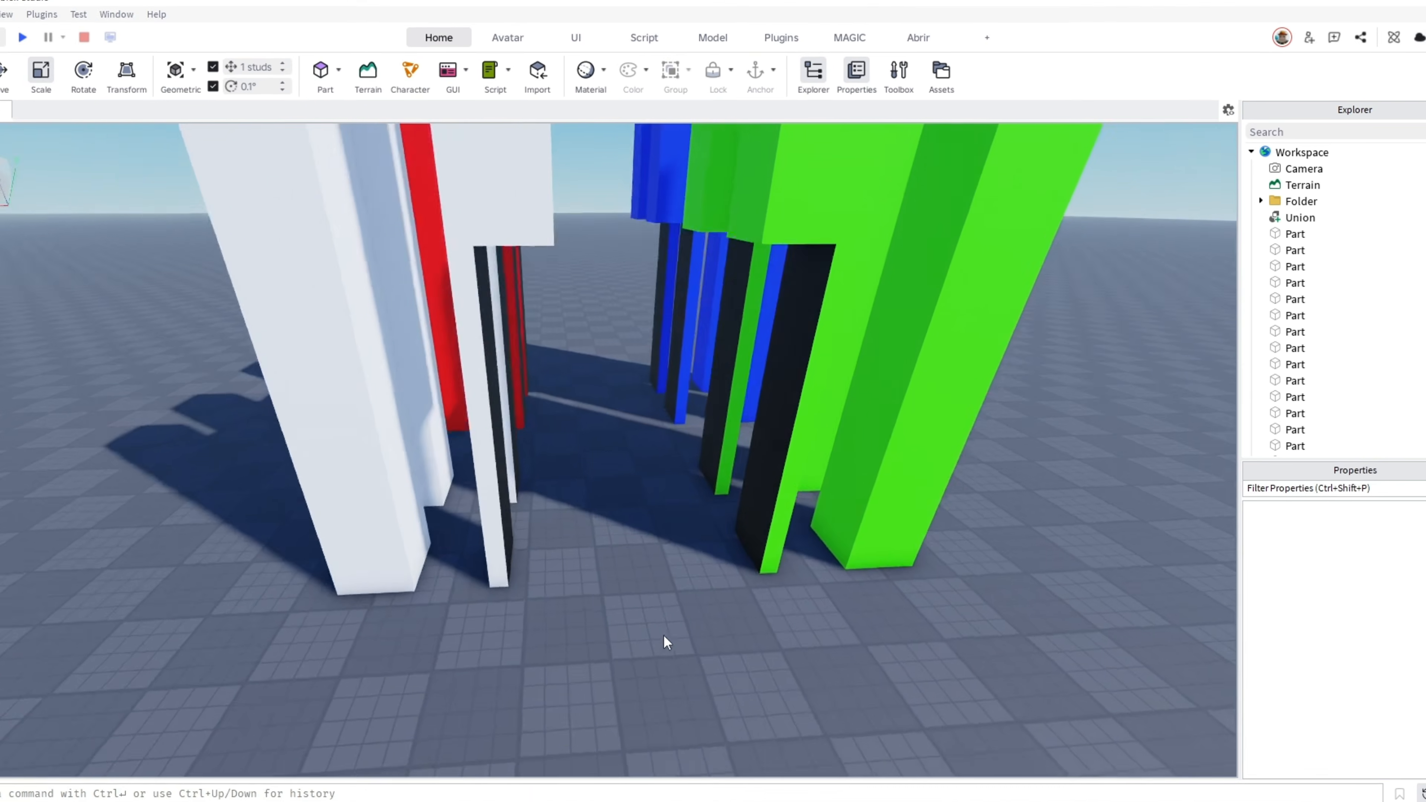
{"action": "right_click_drag", "start_coordinate": [663, 635], "coordinate": [665, 612]}
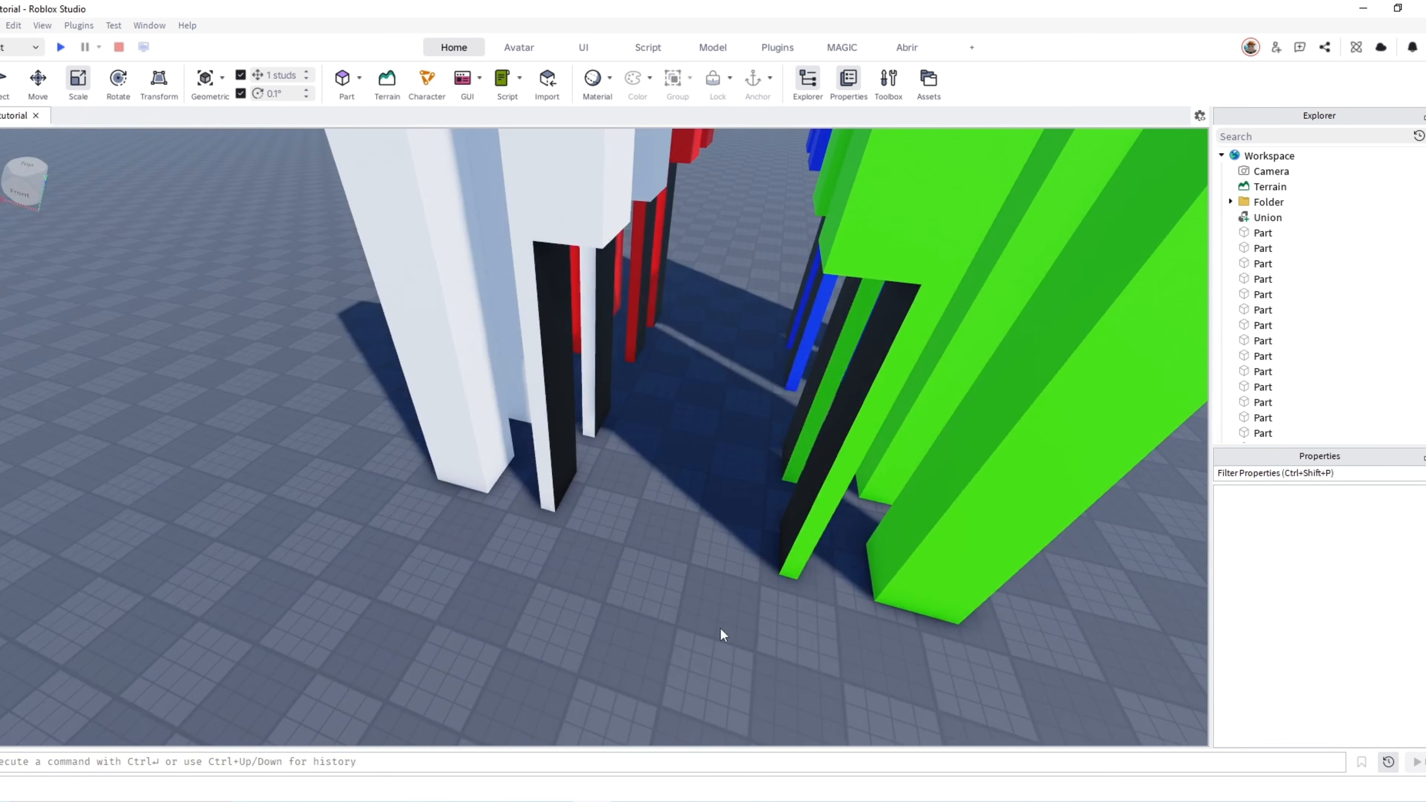
{"action": "key", "text": "ctrl+z"}
{"action": "right_click_drag", "start_coordinate": [829, 670], "coordinate": [829, 670]}
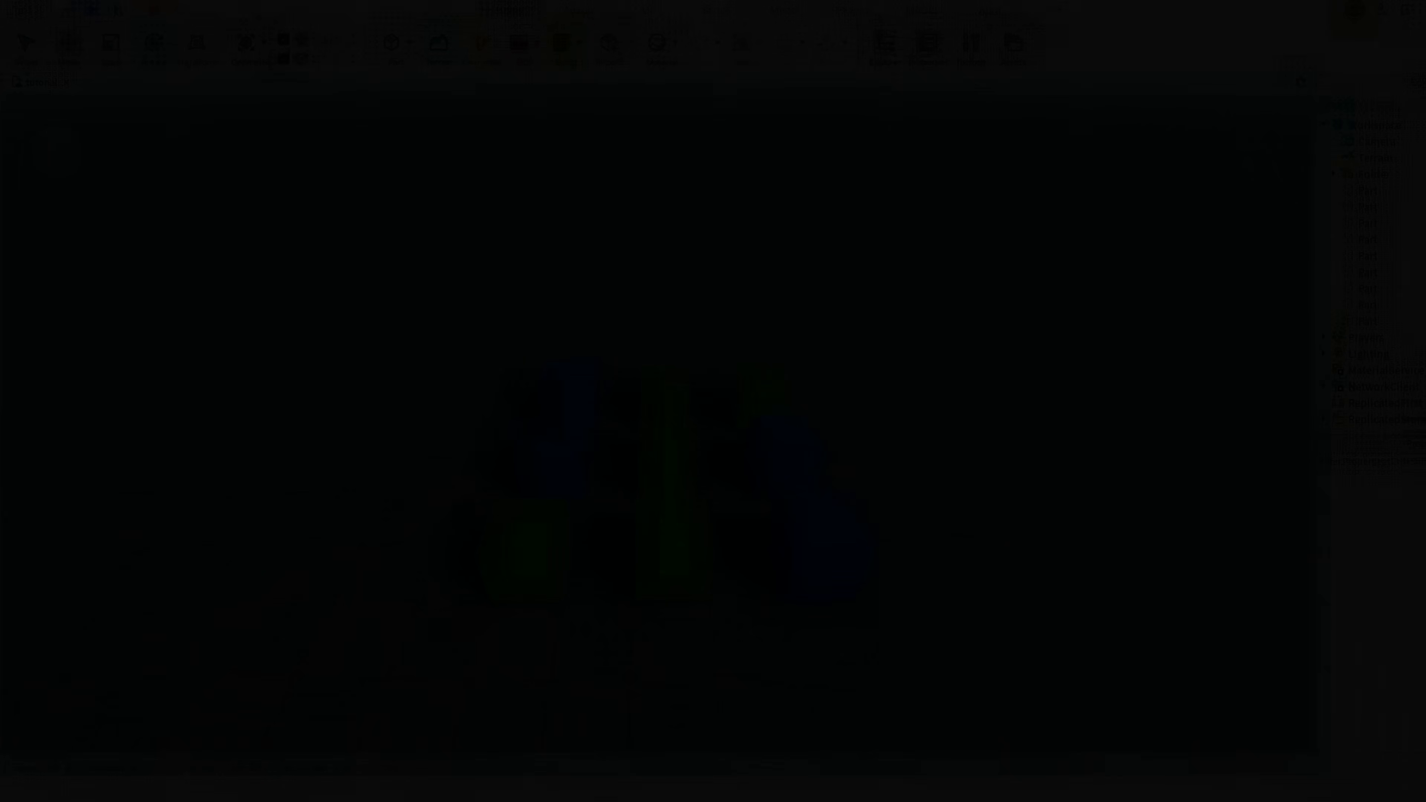
Union the nine blue and green cubes and stretch the union upward into tall pillars
{"action": "left_click_drag", "start_coordinate": [1003, 280], "coordinate": [428, 626]}
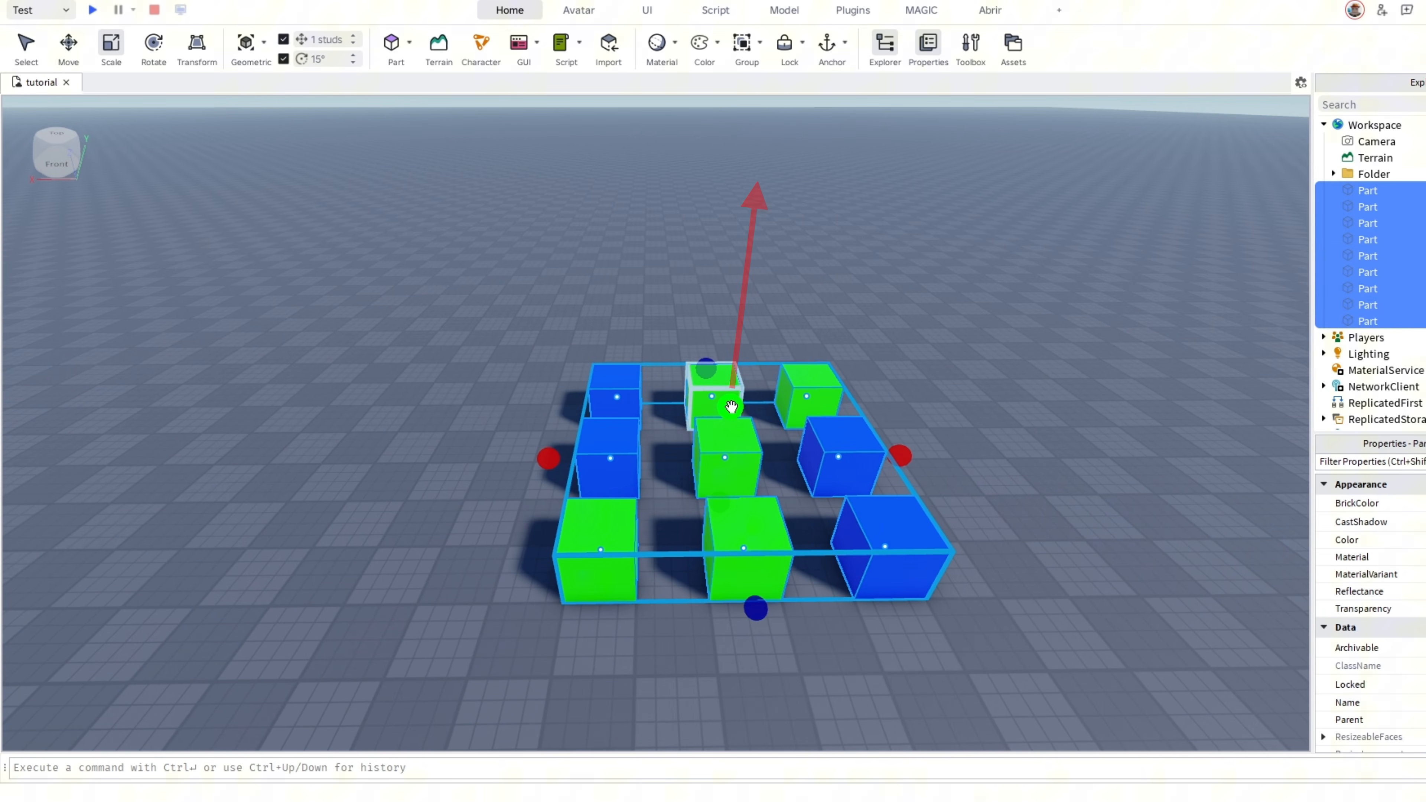
{"action": "mouse_move", "coordinate": [731, 405]}
{"action": "left_mouse_down"}
{"action": "mouse_move", "coordinate": [742, 369]}
{"action": "mouse_move", "coordinate": [731, 405]}
{"action": "left_mouse_up"}
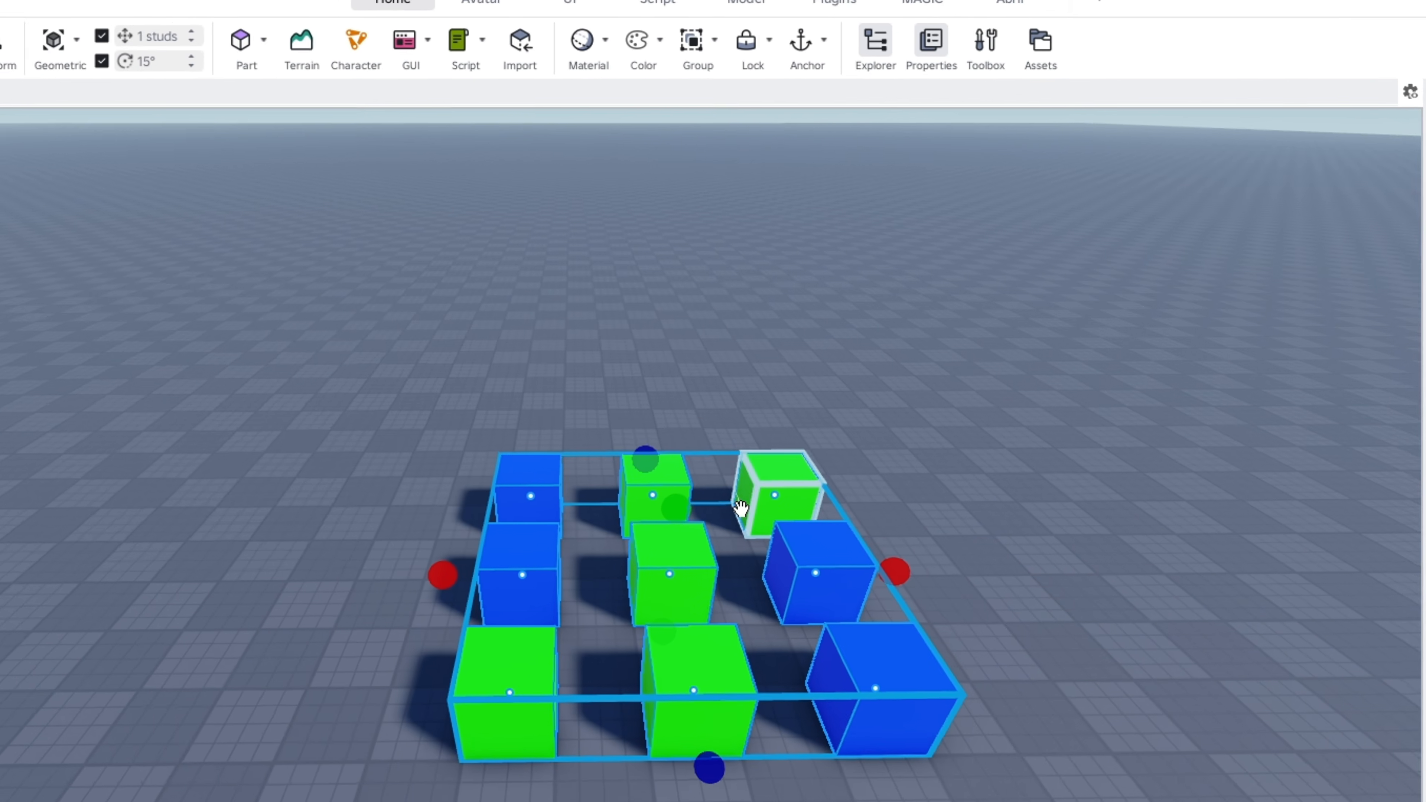
{"action": "right_click", "coordinate": [783, 398]}
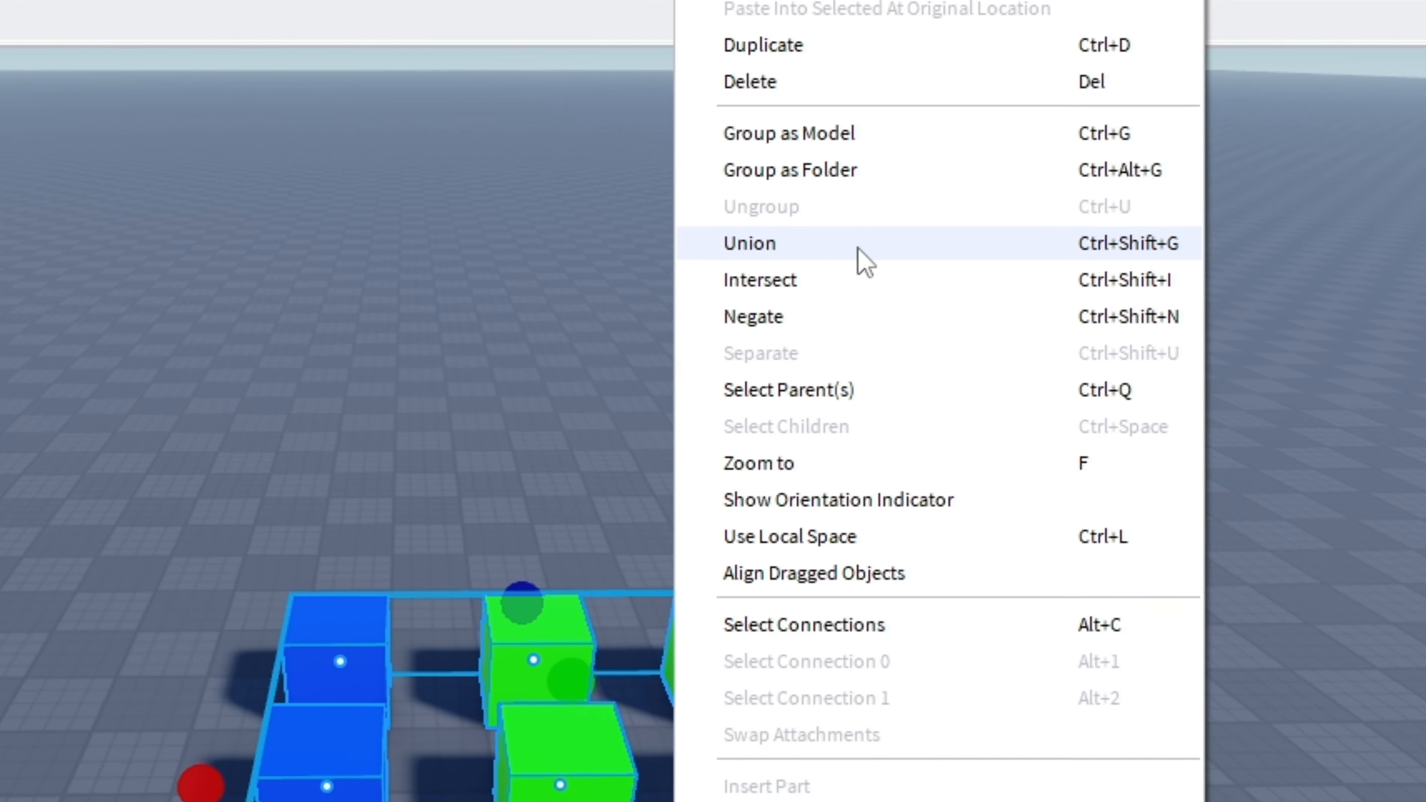
{"action": "left_click", "coordinate": [836, 337]}
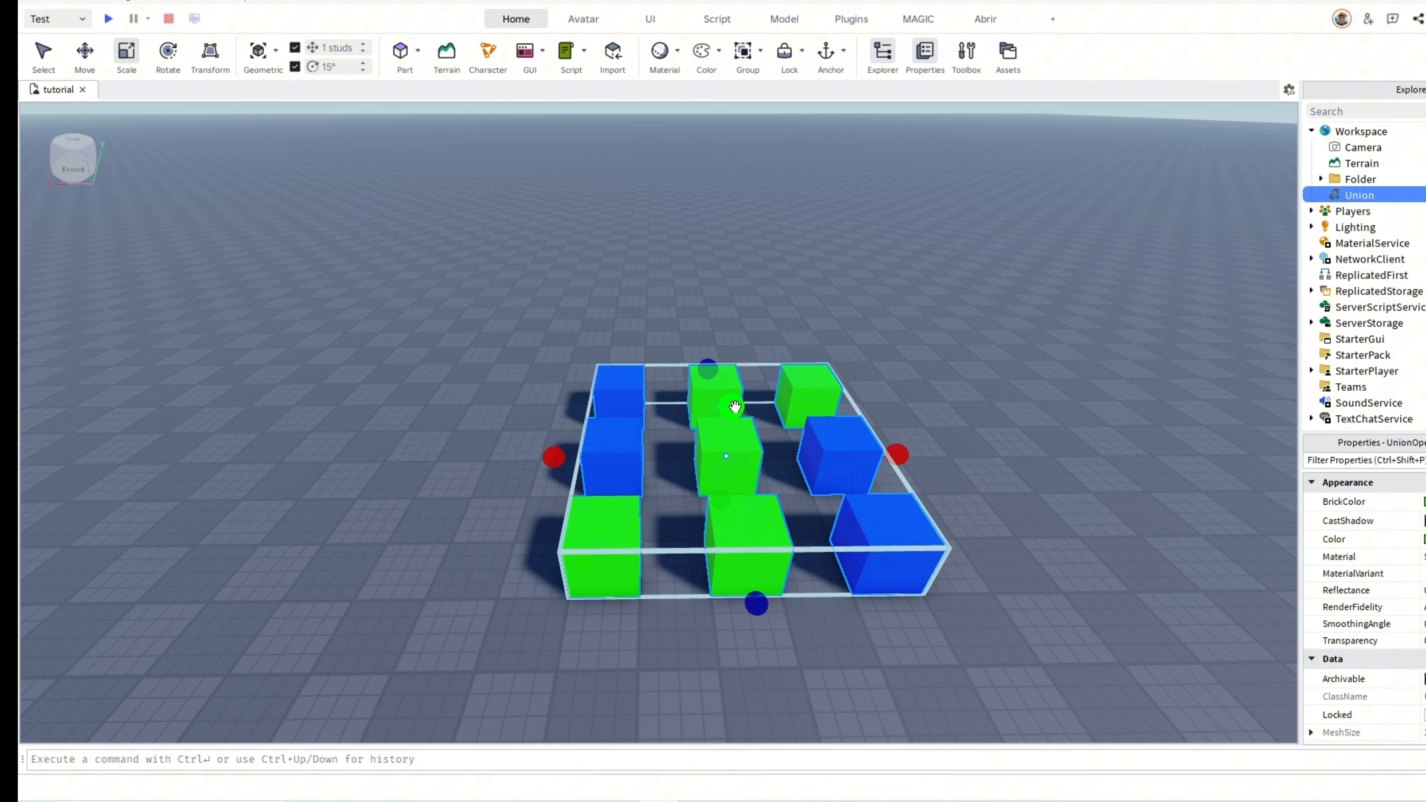
{"action": "left_click_drag", "start_coordinate": [734, 406], "coordinate": [772, 246]}
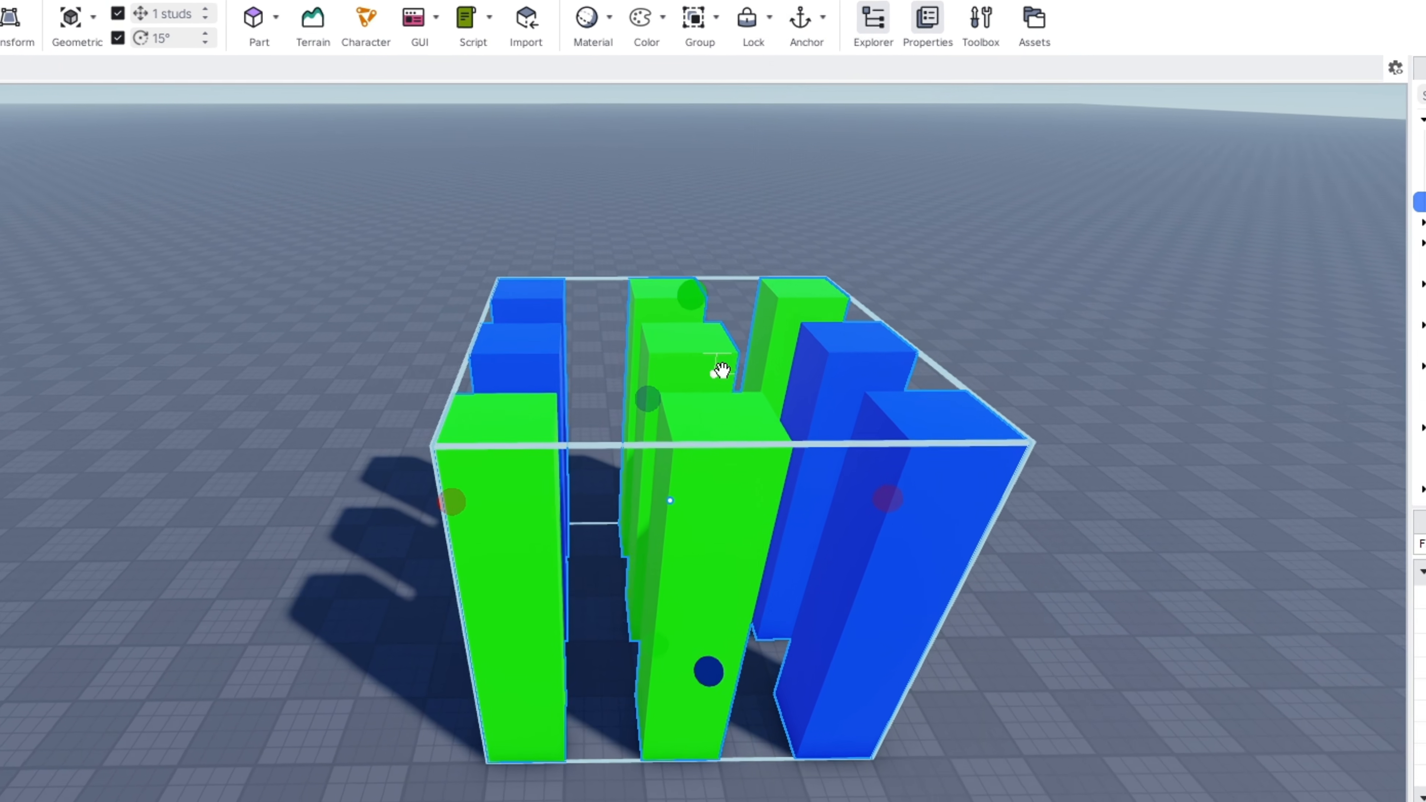
Separate the stretched union of blue and green pillars back into individual parts
{"action": "right_click", "coordinate": [777, 336]}
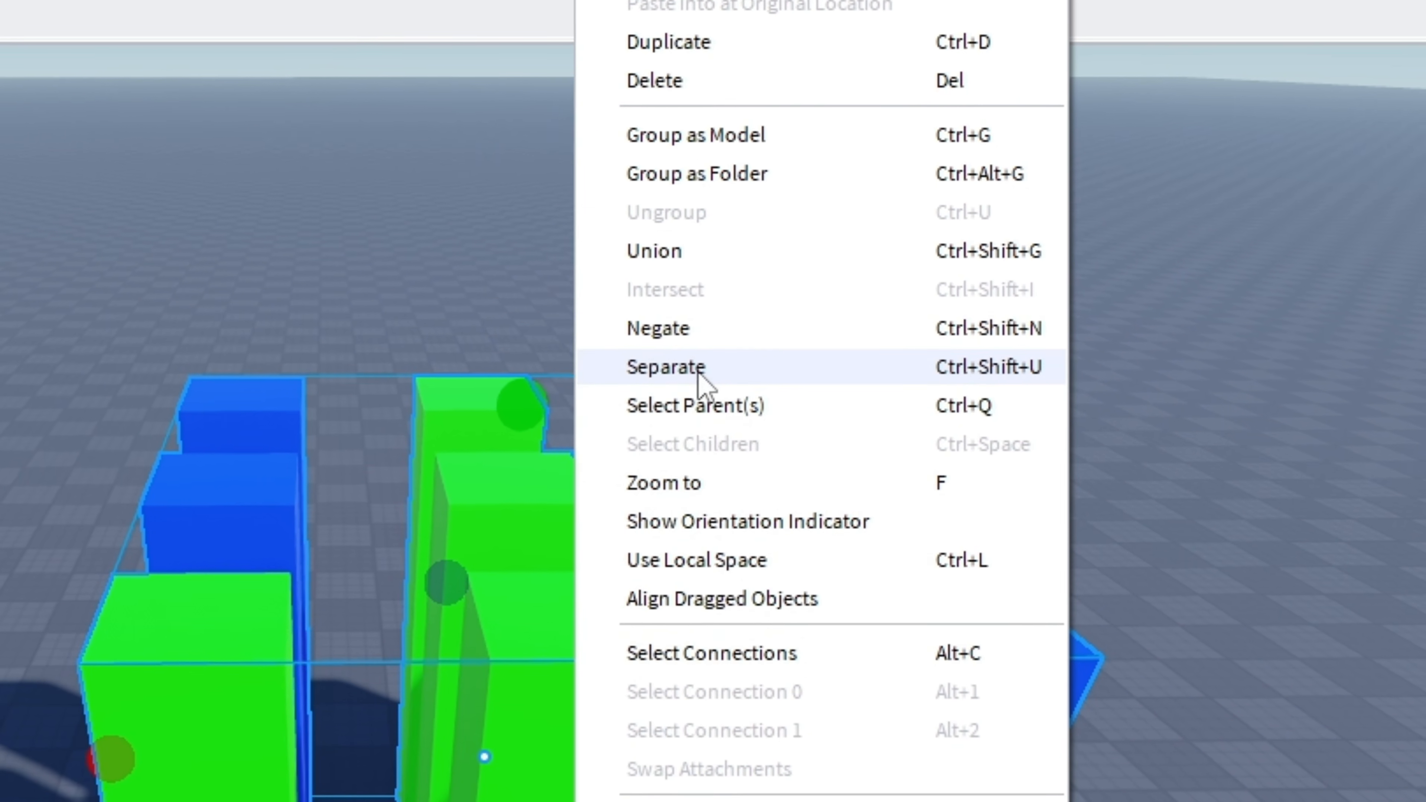
{"action": "left_click", "coordinate": [825, 253]}
{"action": "left_click", "coordinate": [742, 314]}
{"action": "right_click_drag", "start_coordinate": [985, 444], "coordinate": [988, 448]}
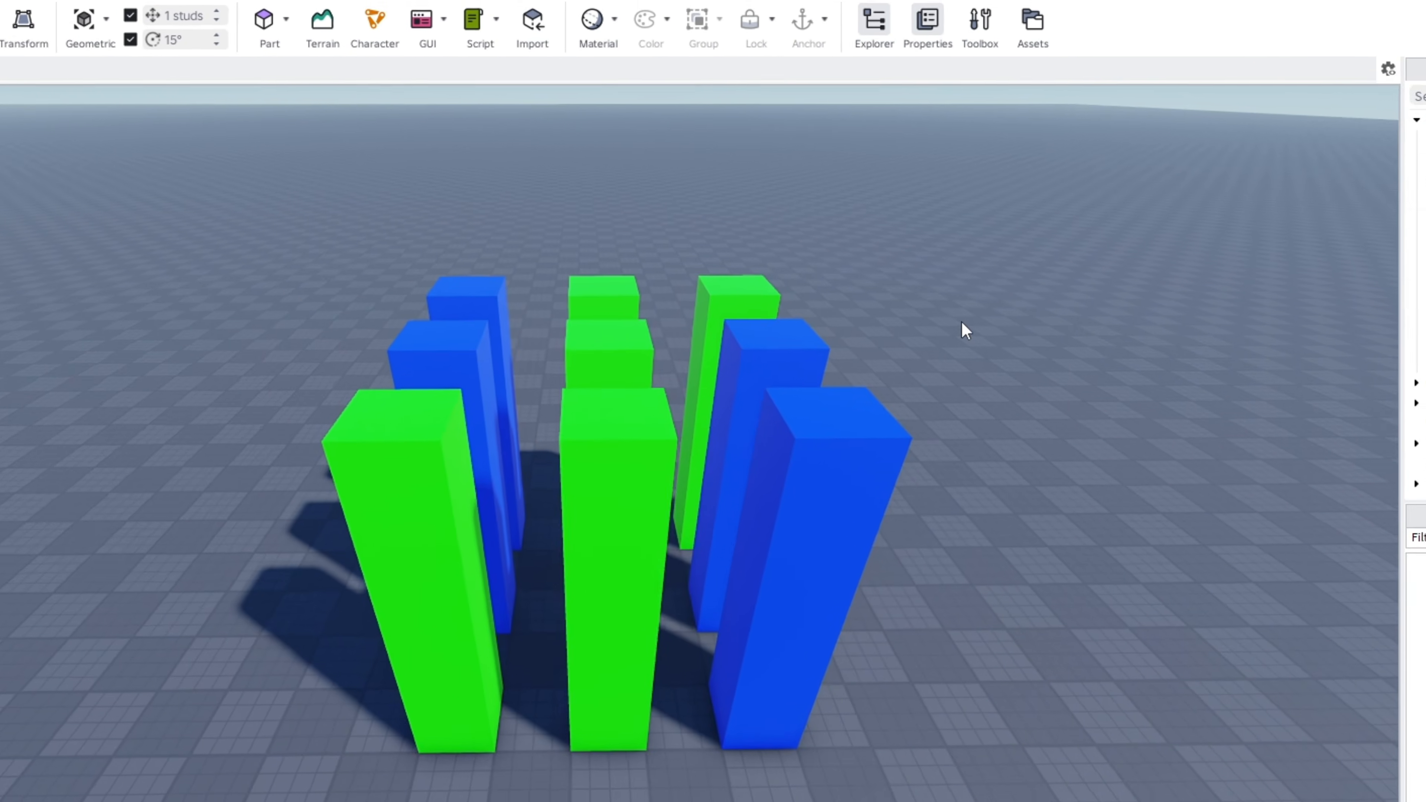
{"action": "right_click_drag", "start_coordinate": [956, 290], "coordinate": [956, 289]}
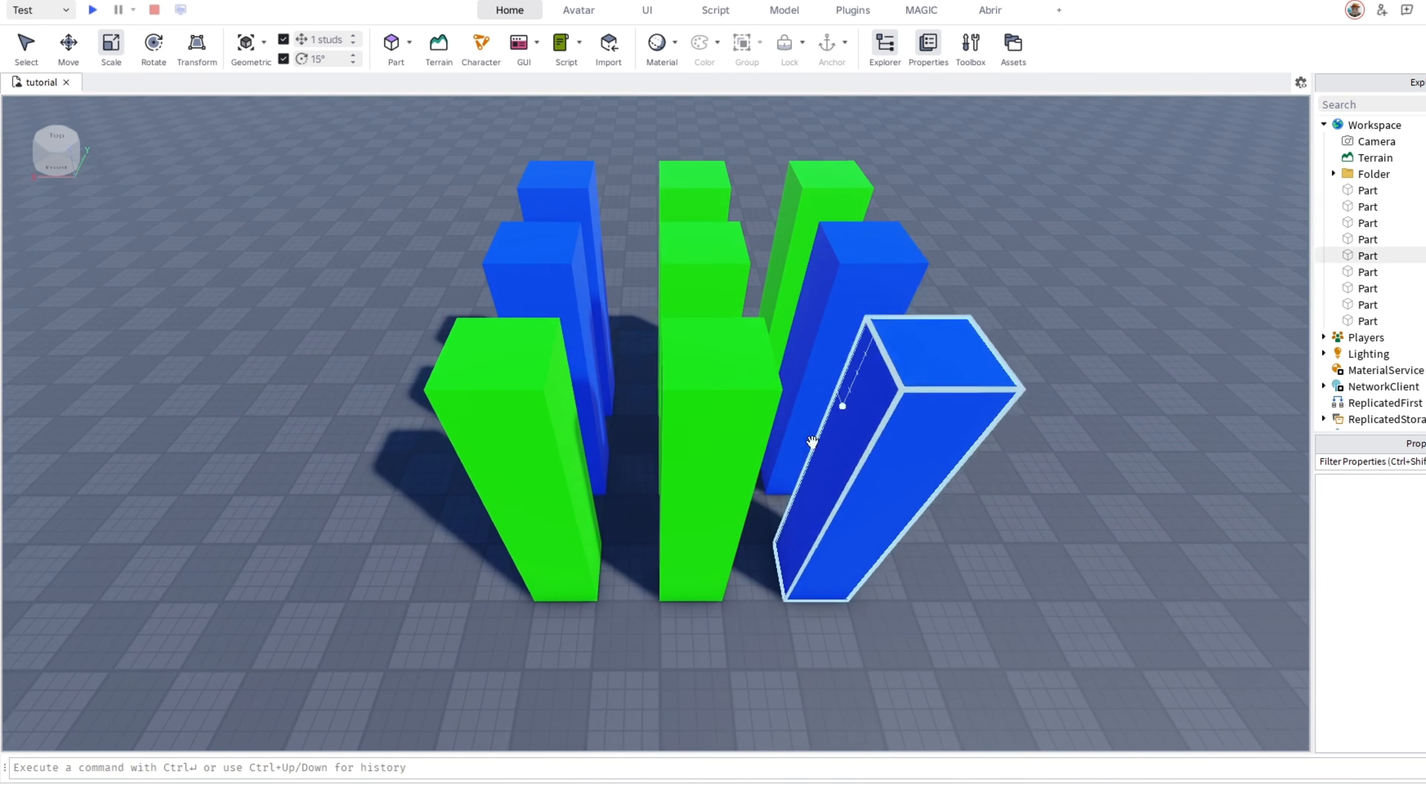
{"action": "left_click_drag", "start_coordinate": [702, 513], "coordinate": [586, 634]}
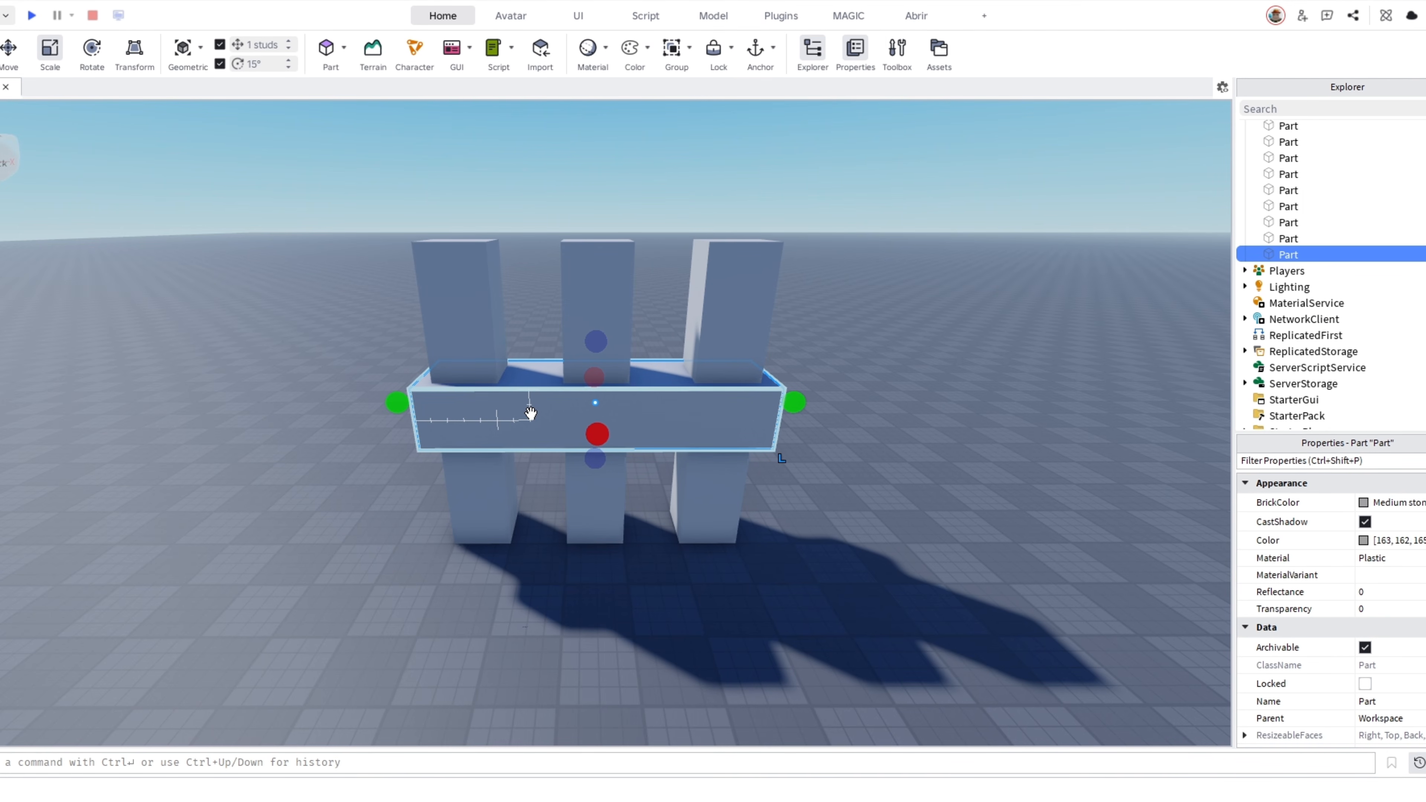
Negate the horizontal grey beam that crosses the three grey pillars
{"action": "key", "text": "ctrl+shift+n"}
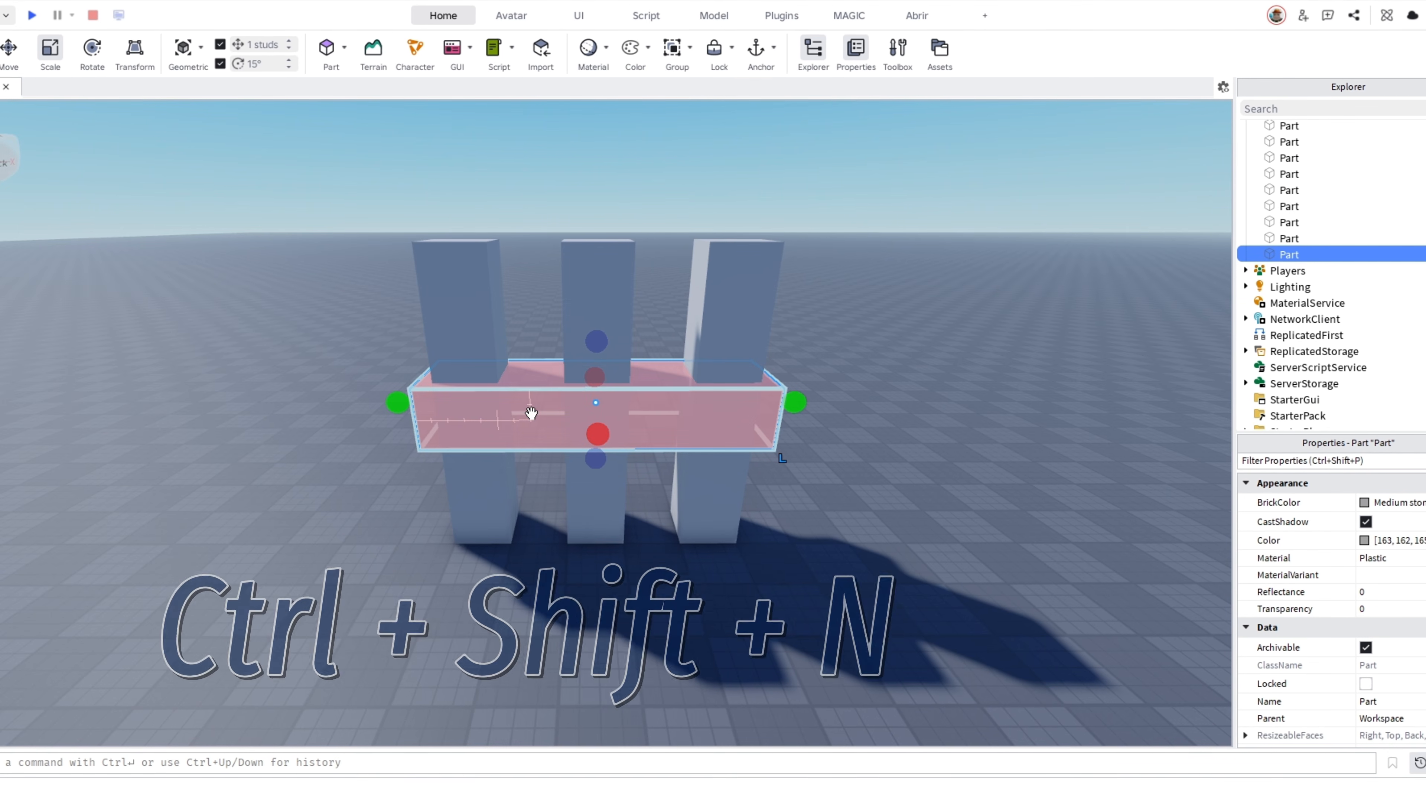
{"action": "key", "text": "w"}
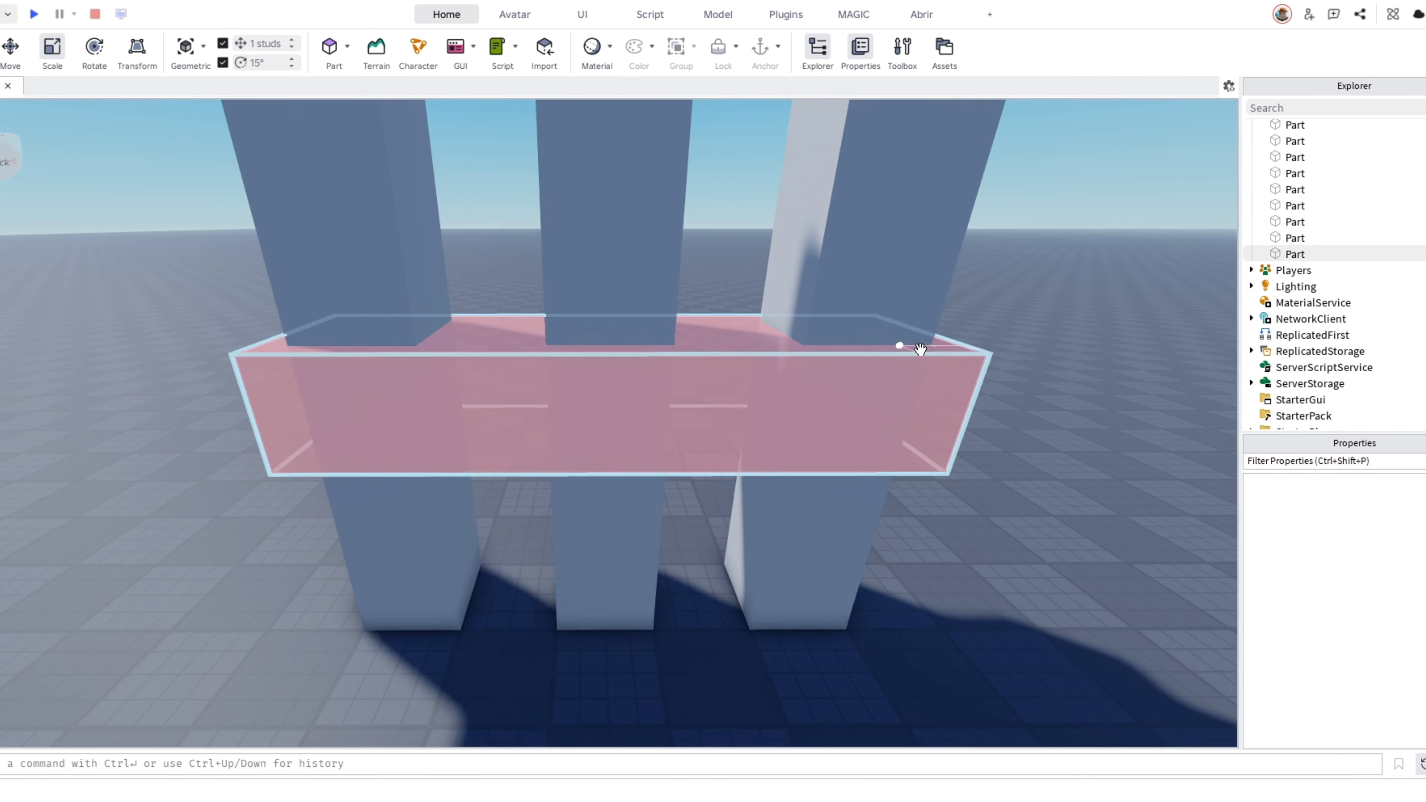
{"action": "key", "text": "e"}
{"action": "key", "text": "s"}
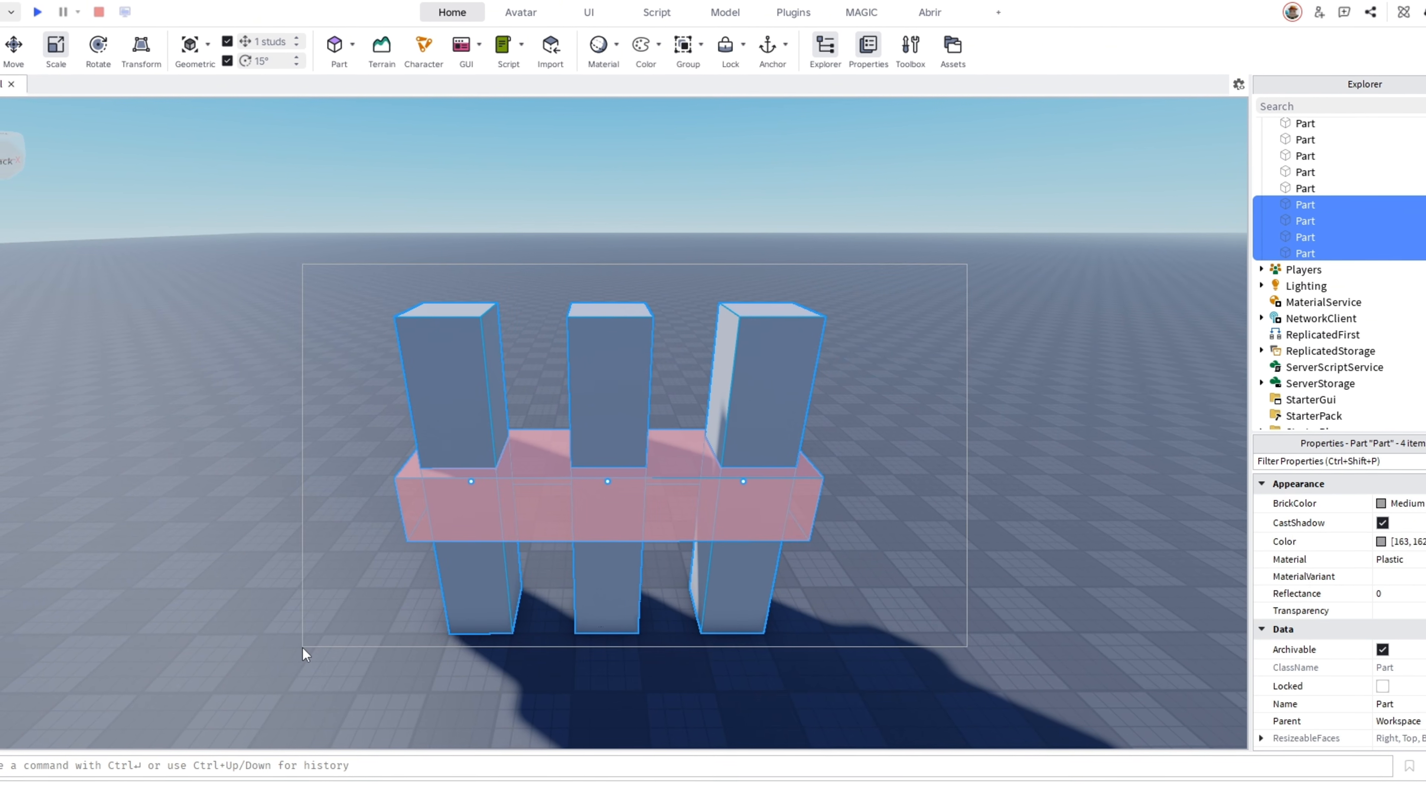
Select the beam with the three pillars and toggle their negation until only the pillars are negated
{"action": "key", "text": "ctrl+shift+n"}
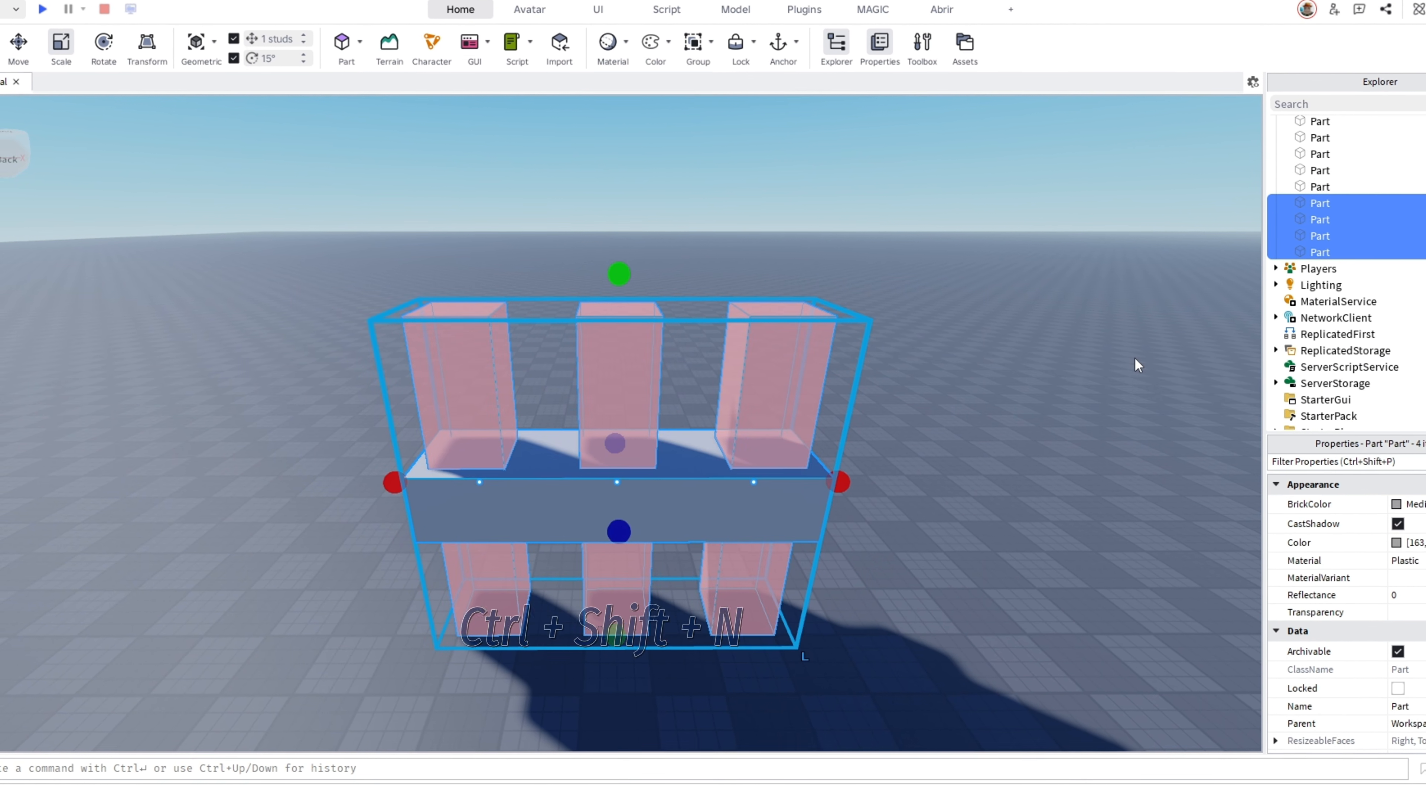
{"action": "key", "text": "ctrl+shift+n"}
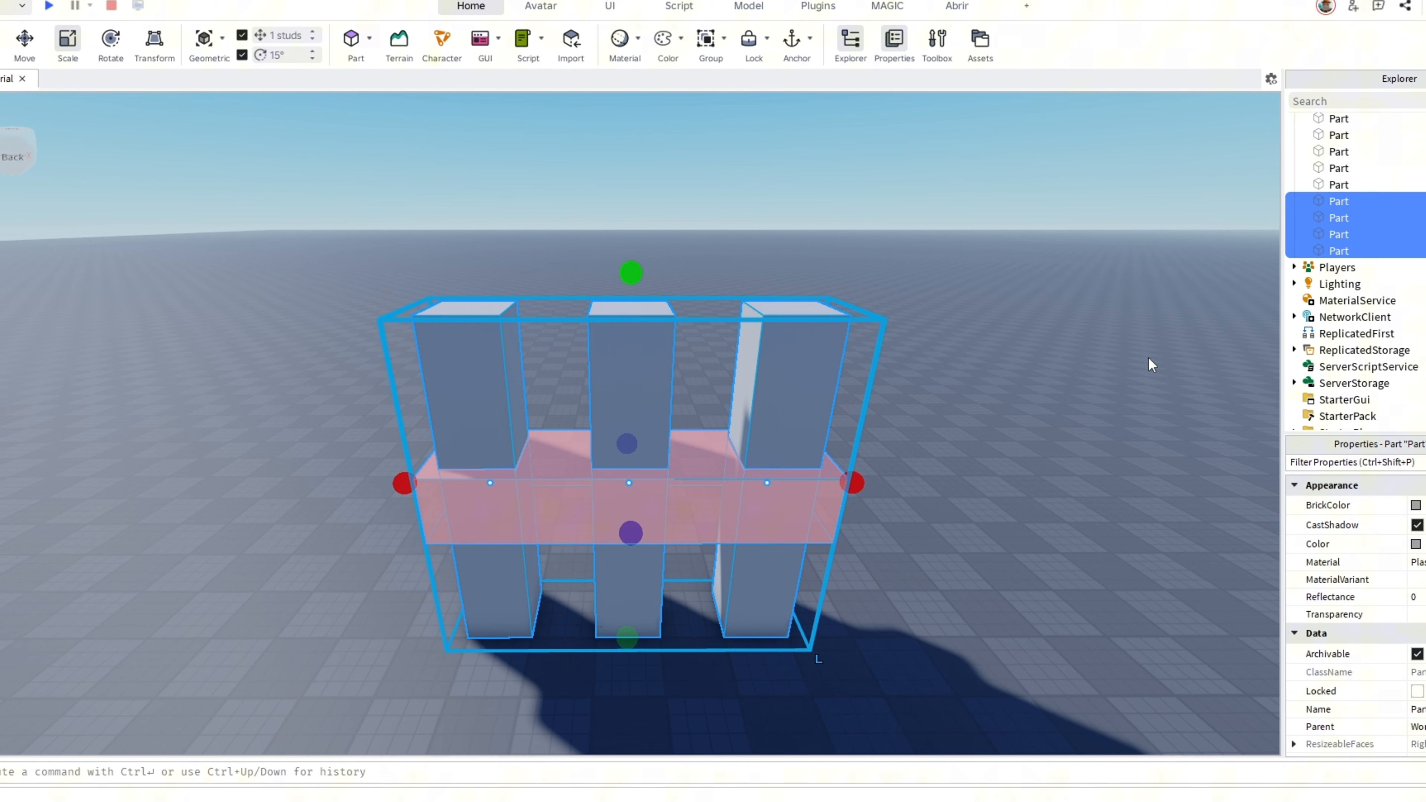
{"action": "key", "text": "ctrl+shift+n"}
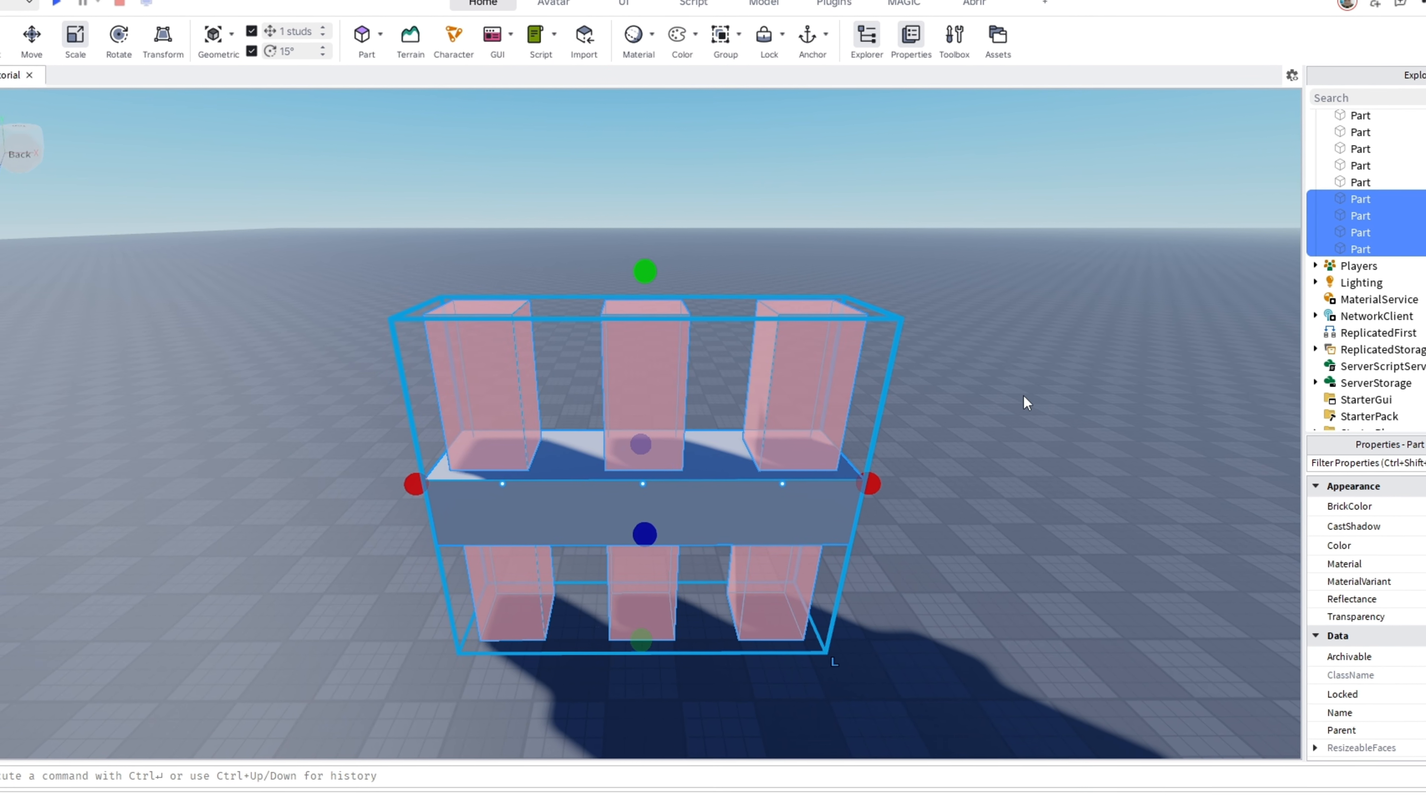
Try a union of the beam with the three negated pillars, inspect the holes, and undo the union
{"action": "key", "text": "ctrl+shift+g"}
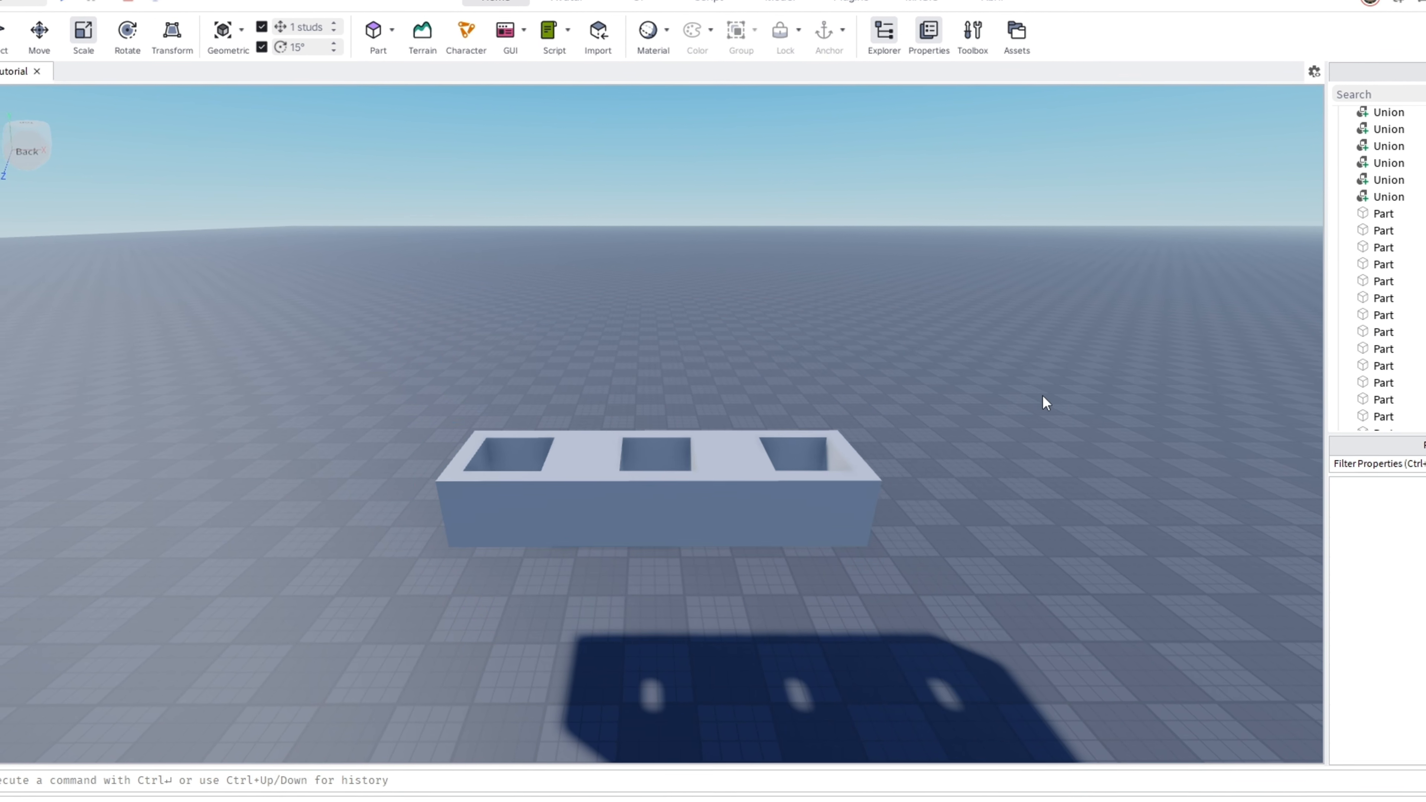
{"action": "right_click_drag", "start_coordinate": [1031, 401], "coordinate": [1047, 396]}
{"action": "key", "text": "w"}
{"action": "key", "text": "s"}
{"action": "key", "text": "ctrl+z"}
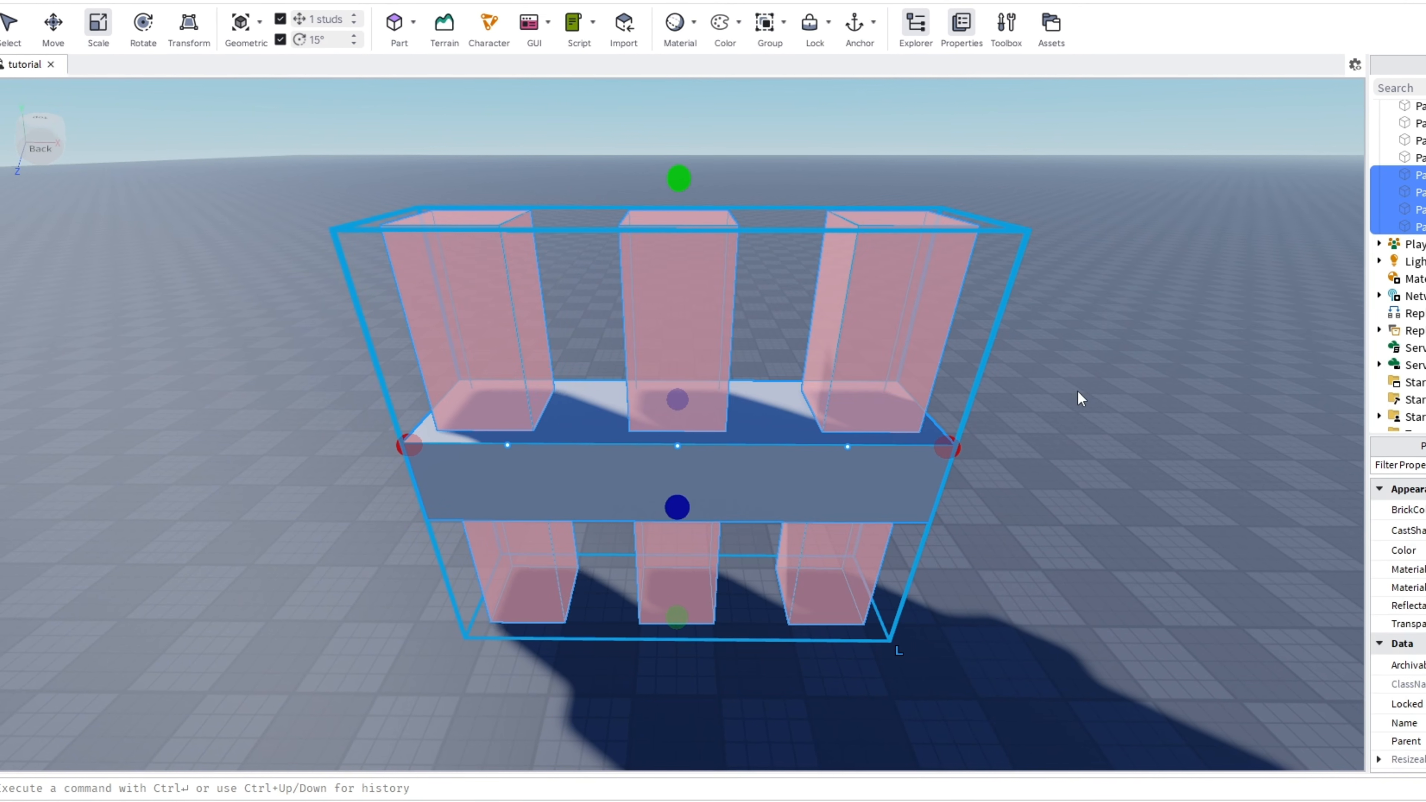
Select only the three negated pillars, toggle their negation off, and negate them again
{"action": "left_click", "coordinate": [935, 267]}
{"action": "left_click", "coordinate": [874, 270]}
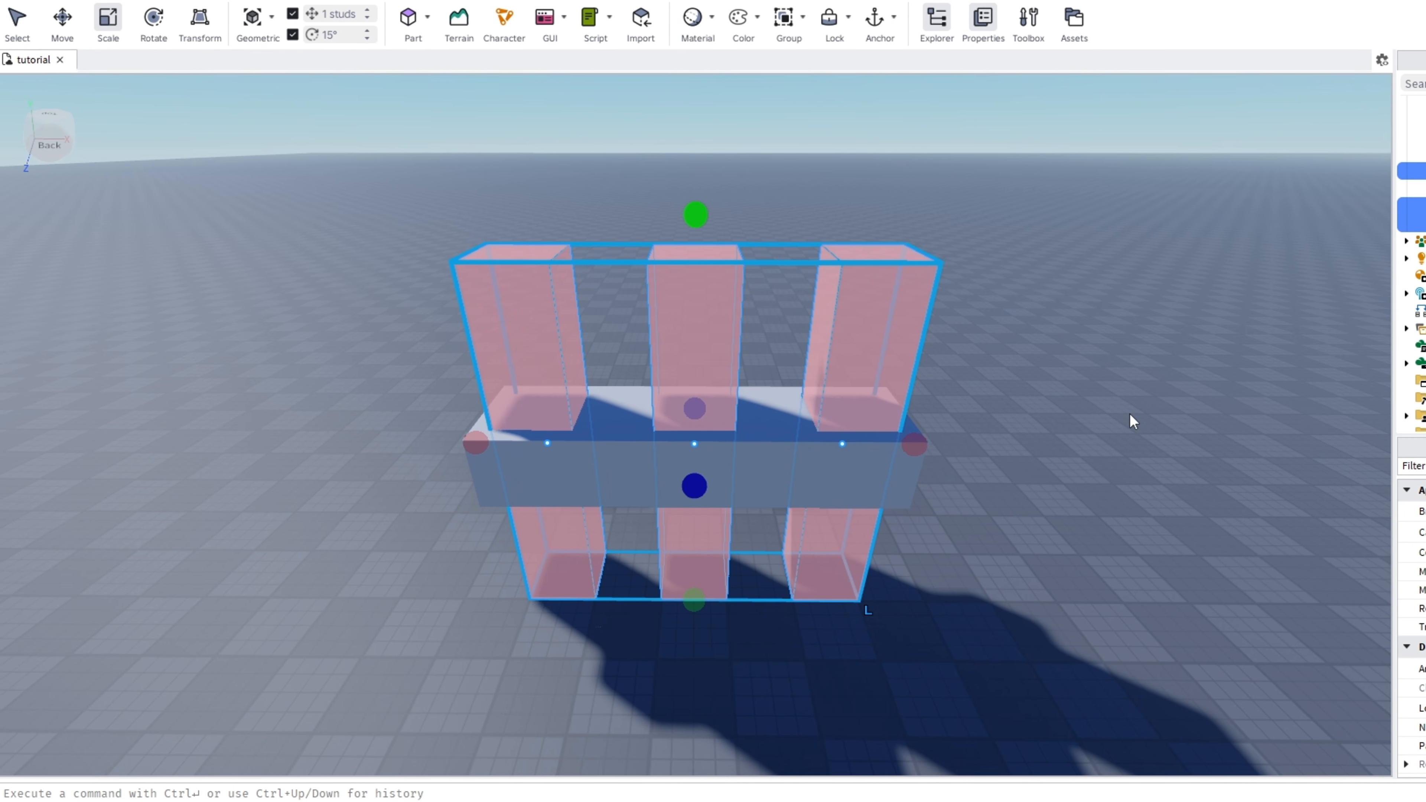
{"action": "key", "text": "ctrl+shift+n"}
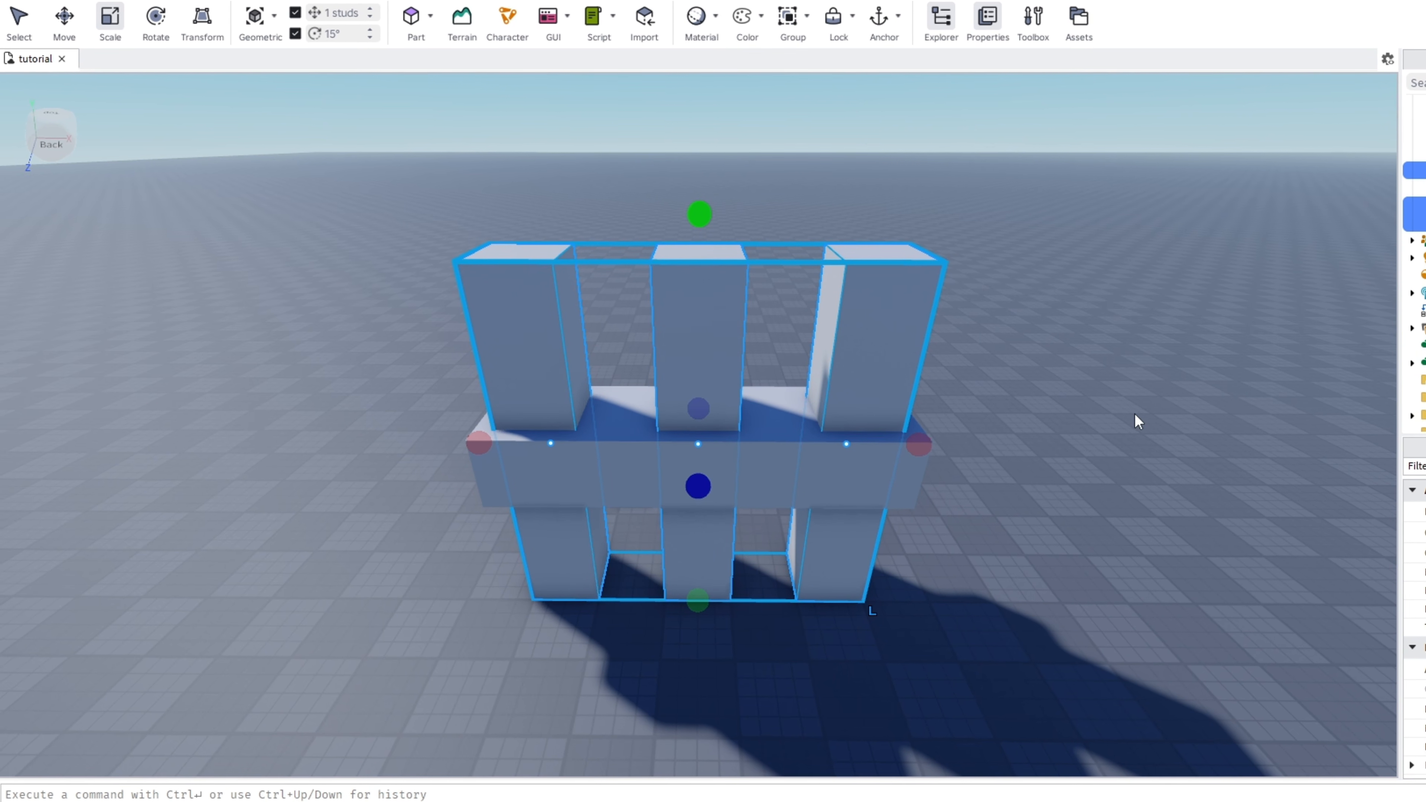
{"action": "left_click", "coordinate": [1073, 391]}
{"action": "key", "text": "ctrl+shift+n"}
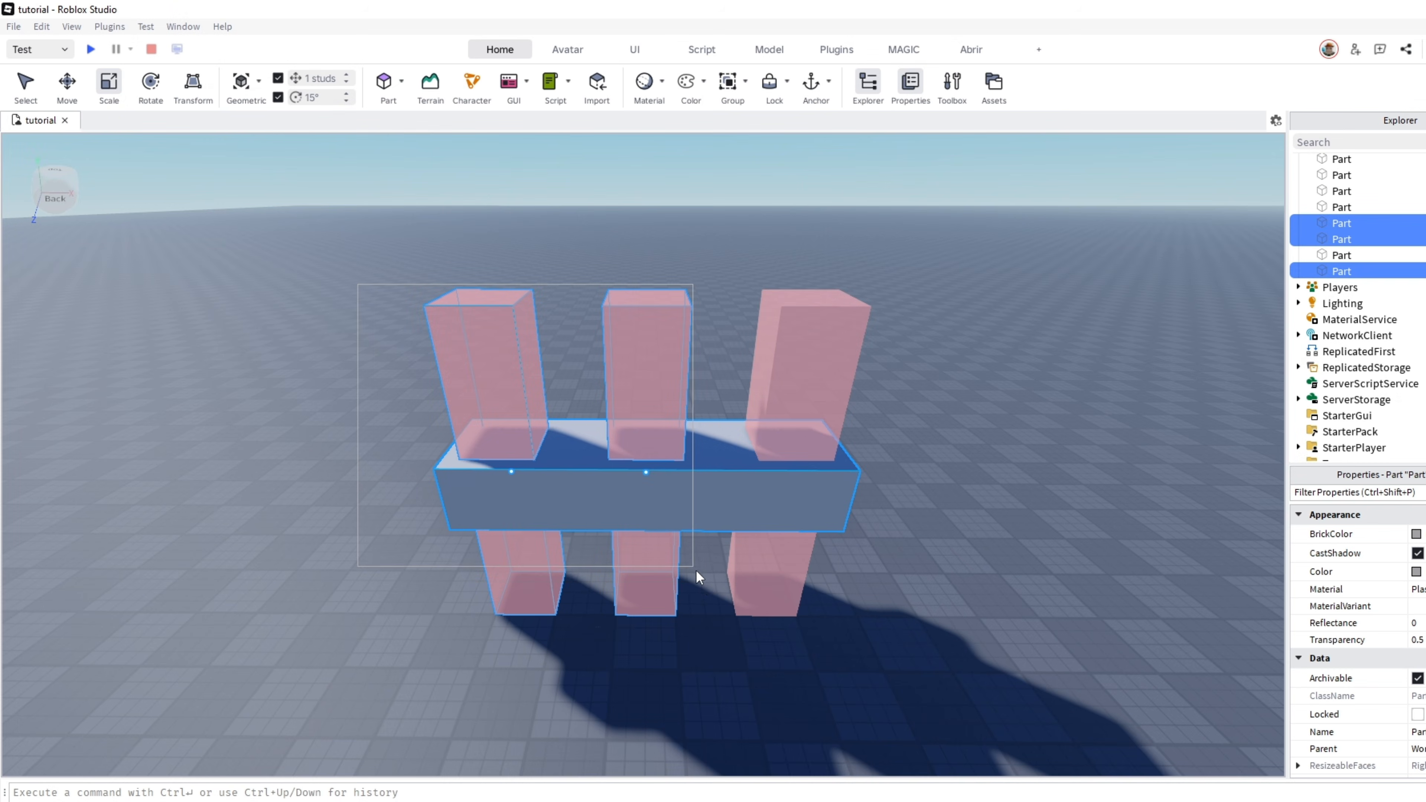
Select the beam with the three negated pillars and union them to cut three holes through the beam
{"action": "left_click_drag", "start_coordinate": [696, 570], "coordinate": [945, 470]}
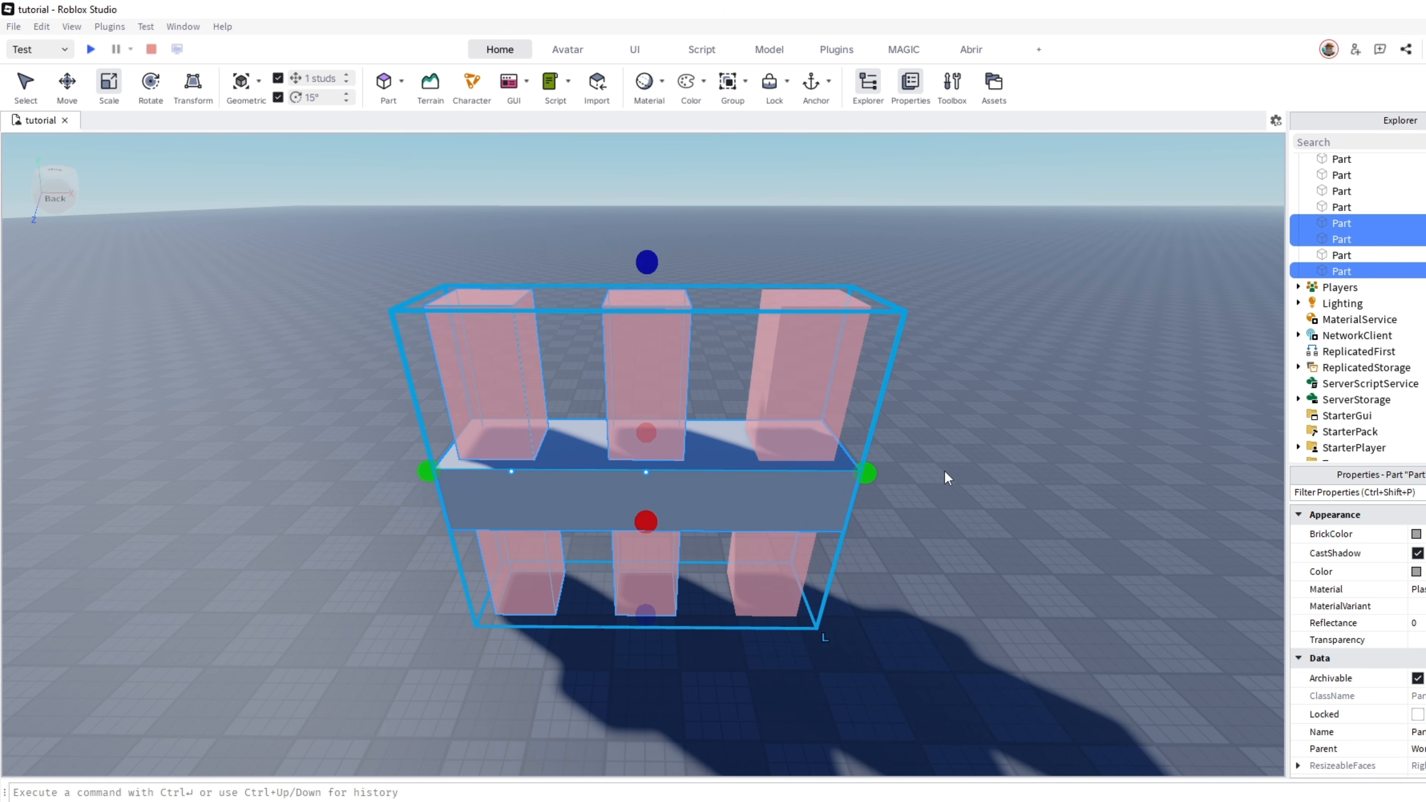
{"action": "key", "text": "ctrl+shift+g"}
{"action": "left_click", "coordinate": [954, 419]}
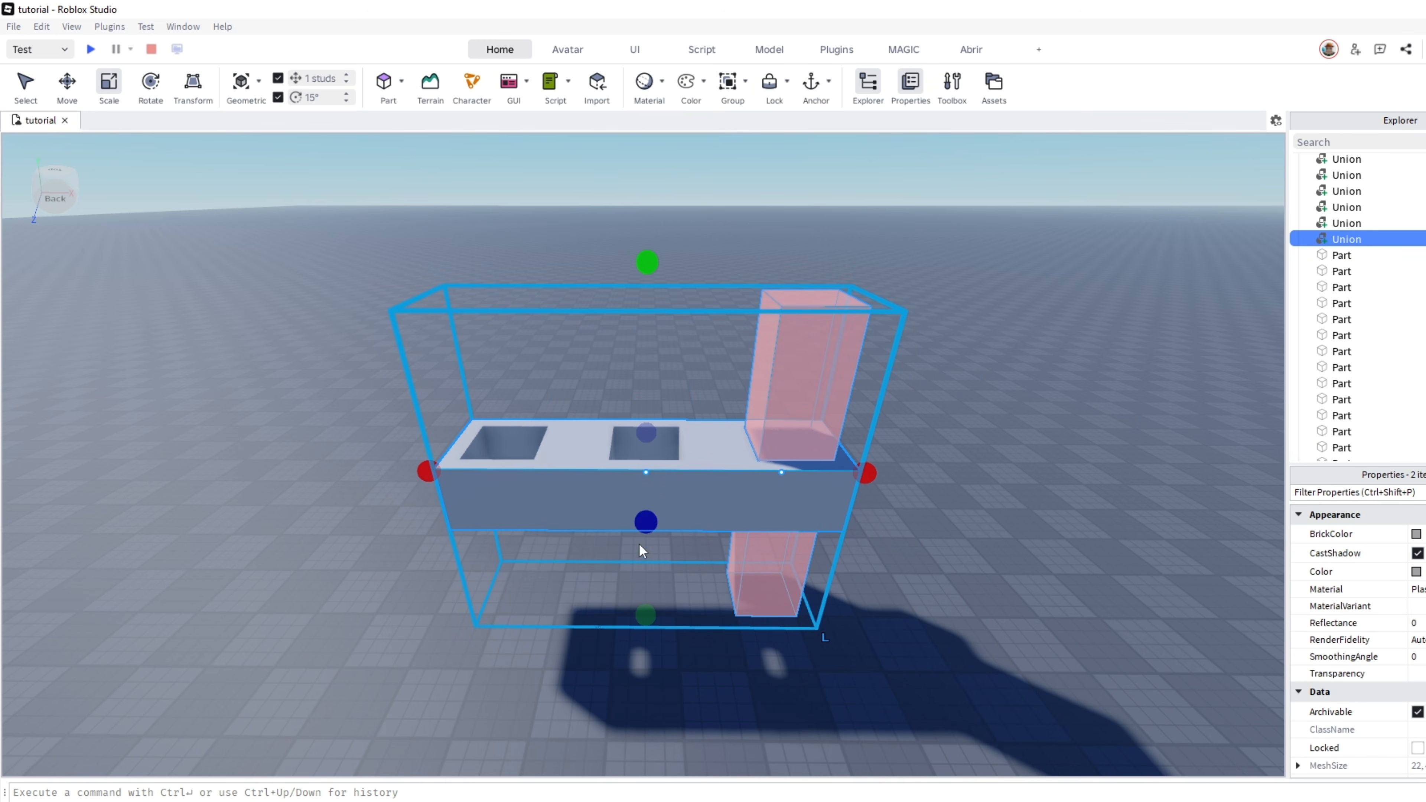
{"action": "key", "text": "ctrl+shift+g"}
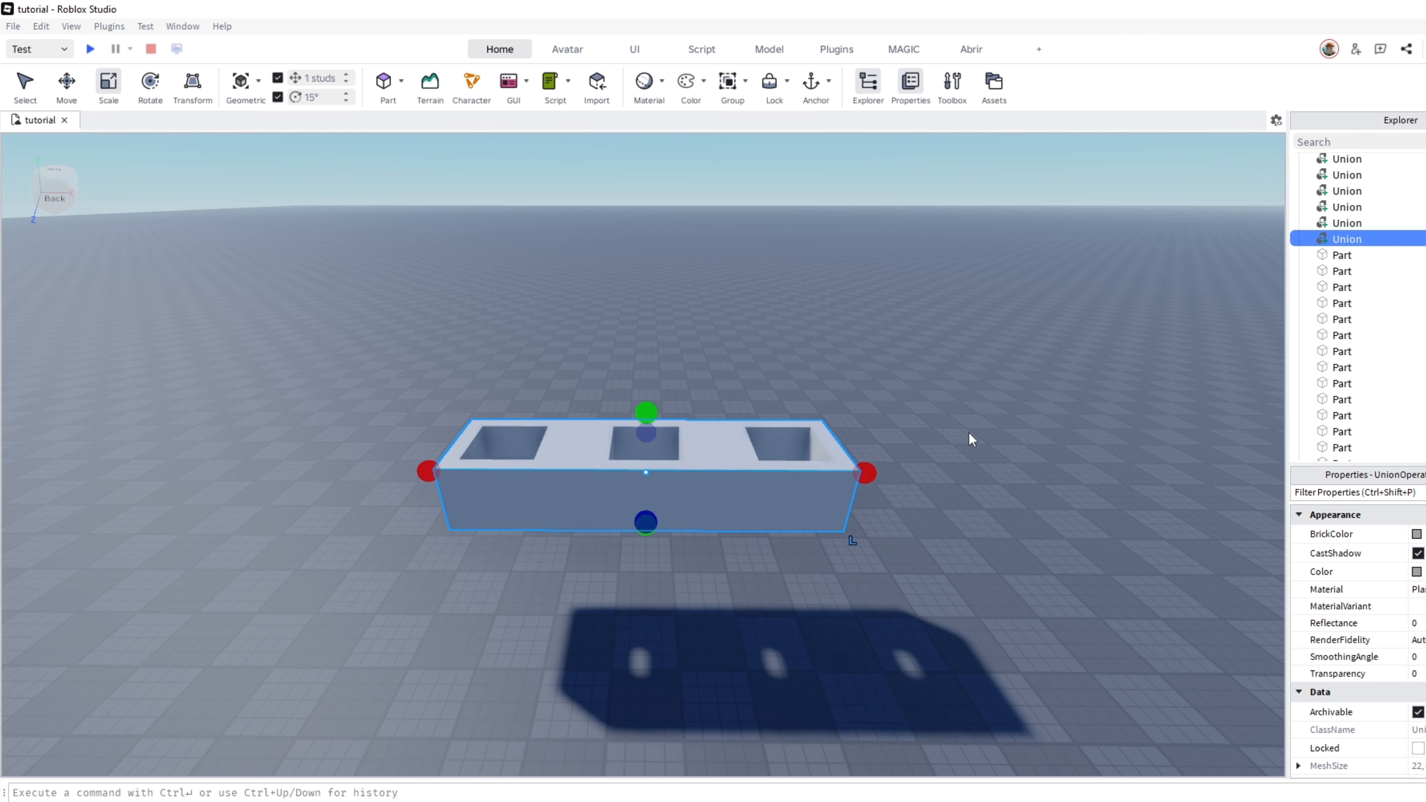
Separate the union back into the beam and the three negated pillars, and clear the selection
{"action": "key", "text": "ctrl+shift+u"}
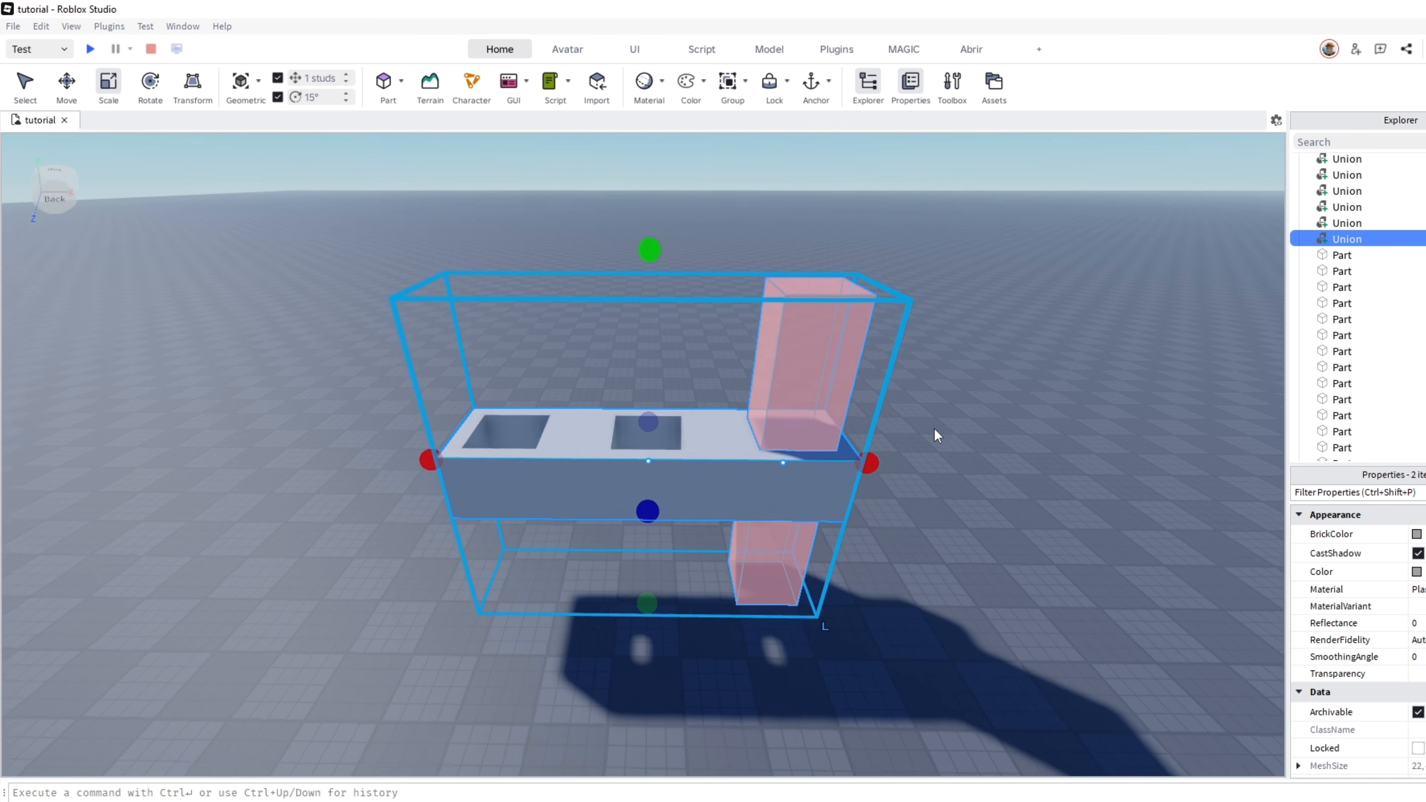
{"action": "key", "text": "ctrl+shift+u"}
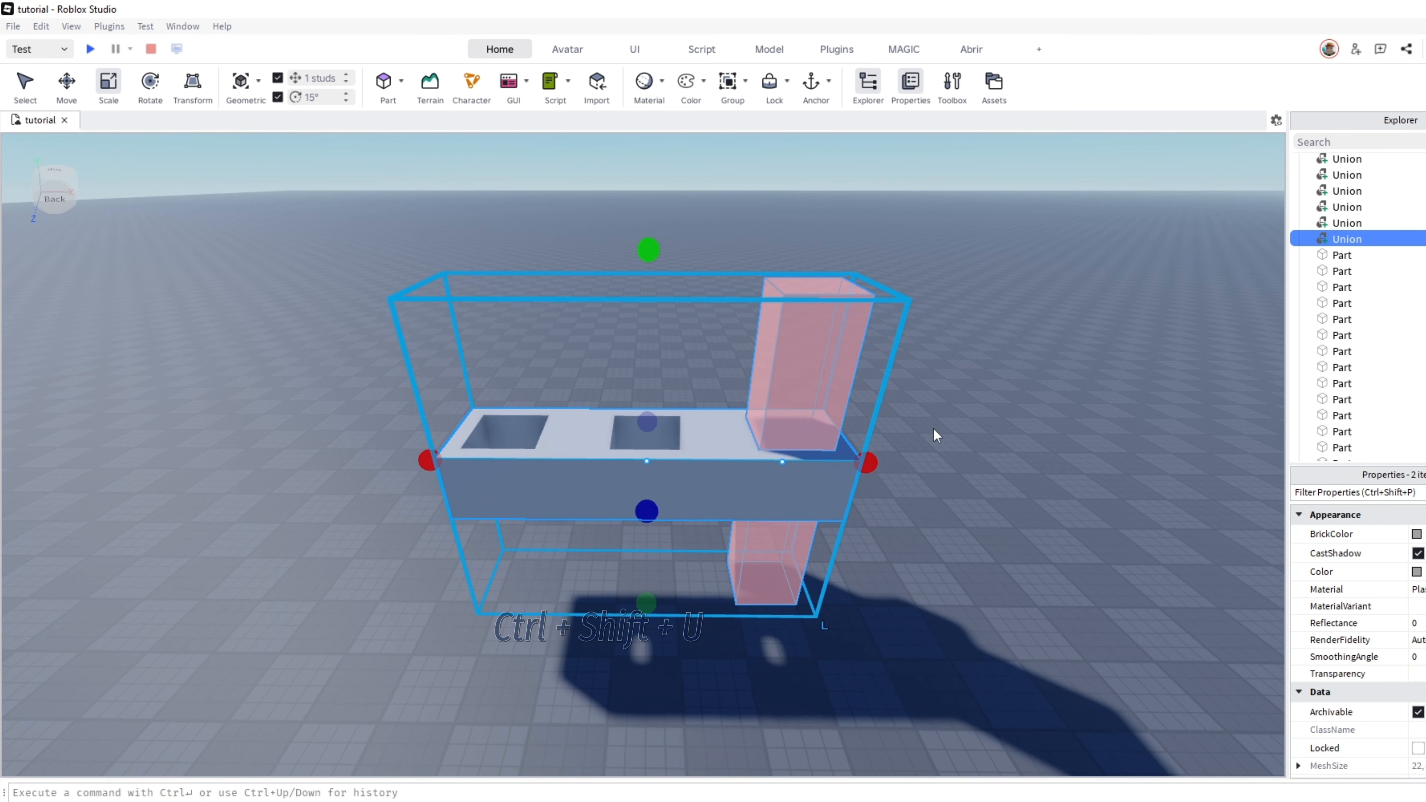
{"action": "left_click", "coordinate": [933, 428]}
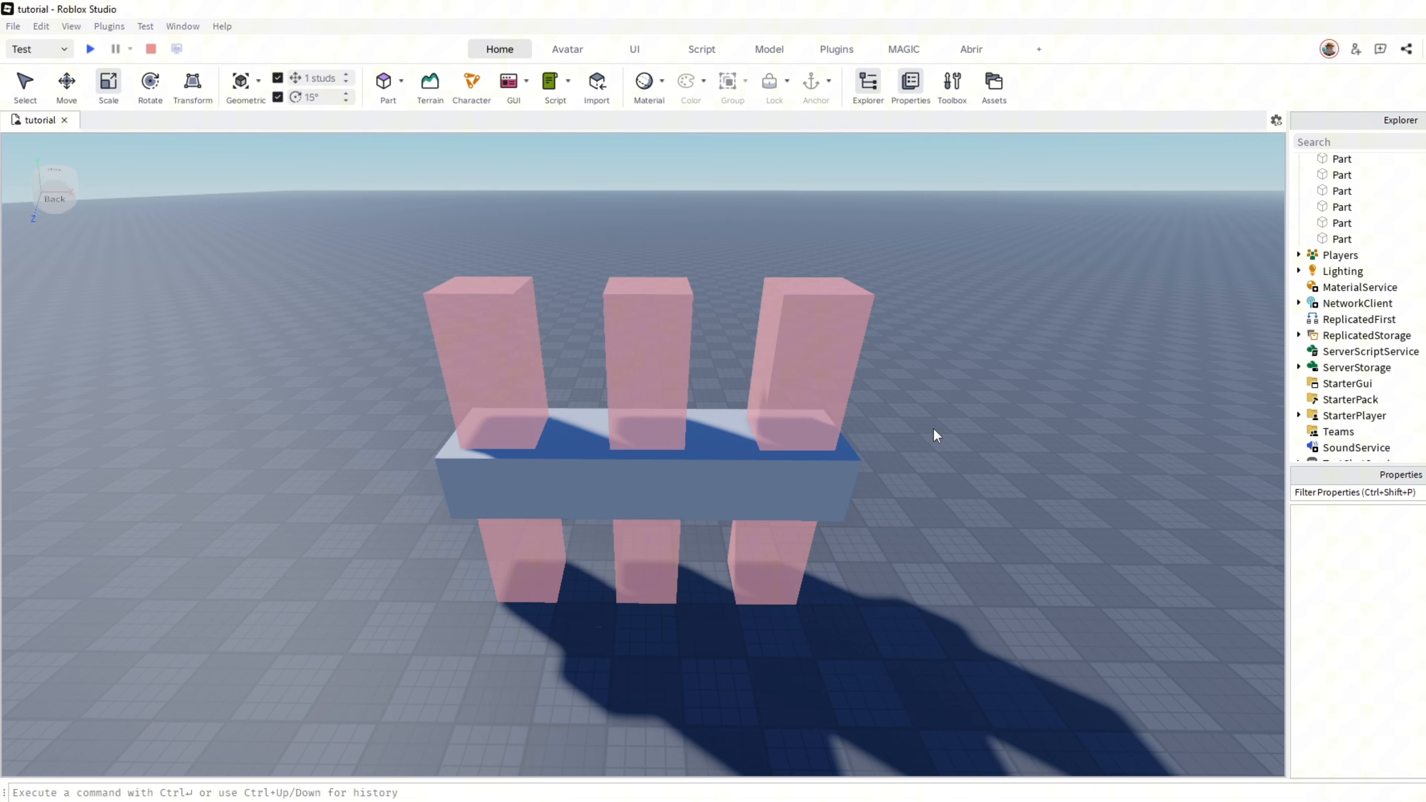
Color the middle pillar red, negate it, and union it with the horizontal beam
{"action": "left_click", "coordinate": [627, 417]}
{"action": "key", "text": "ctrl+shift+n"}
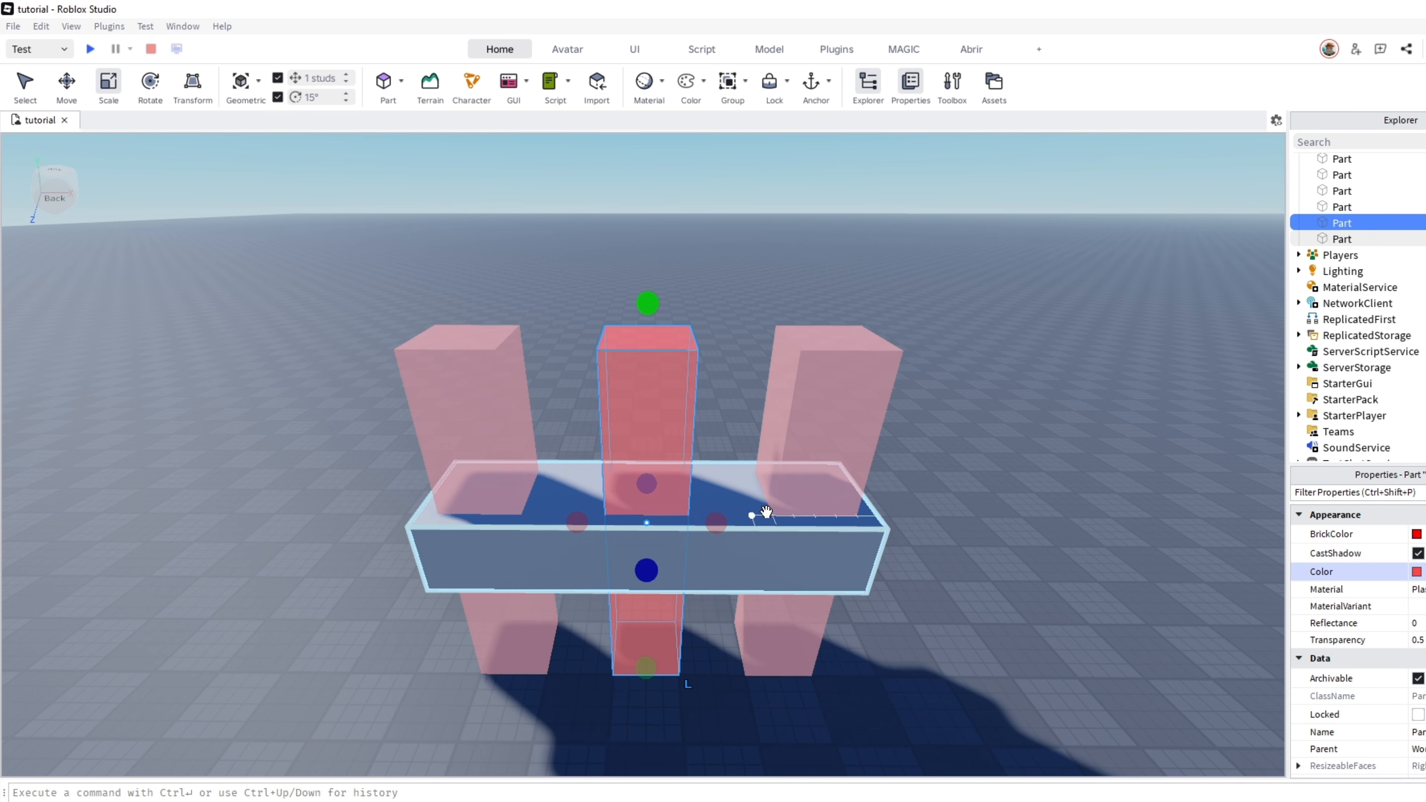
{"action": "left_click", "coordinate": [727, 484], "text": "shift"}
{"action": "key", "text": "ctrl+shift+g"}
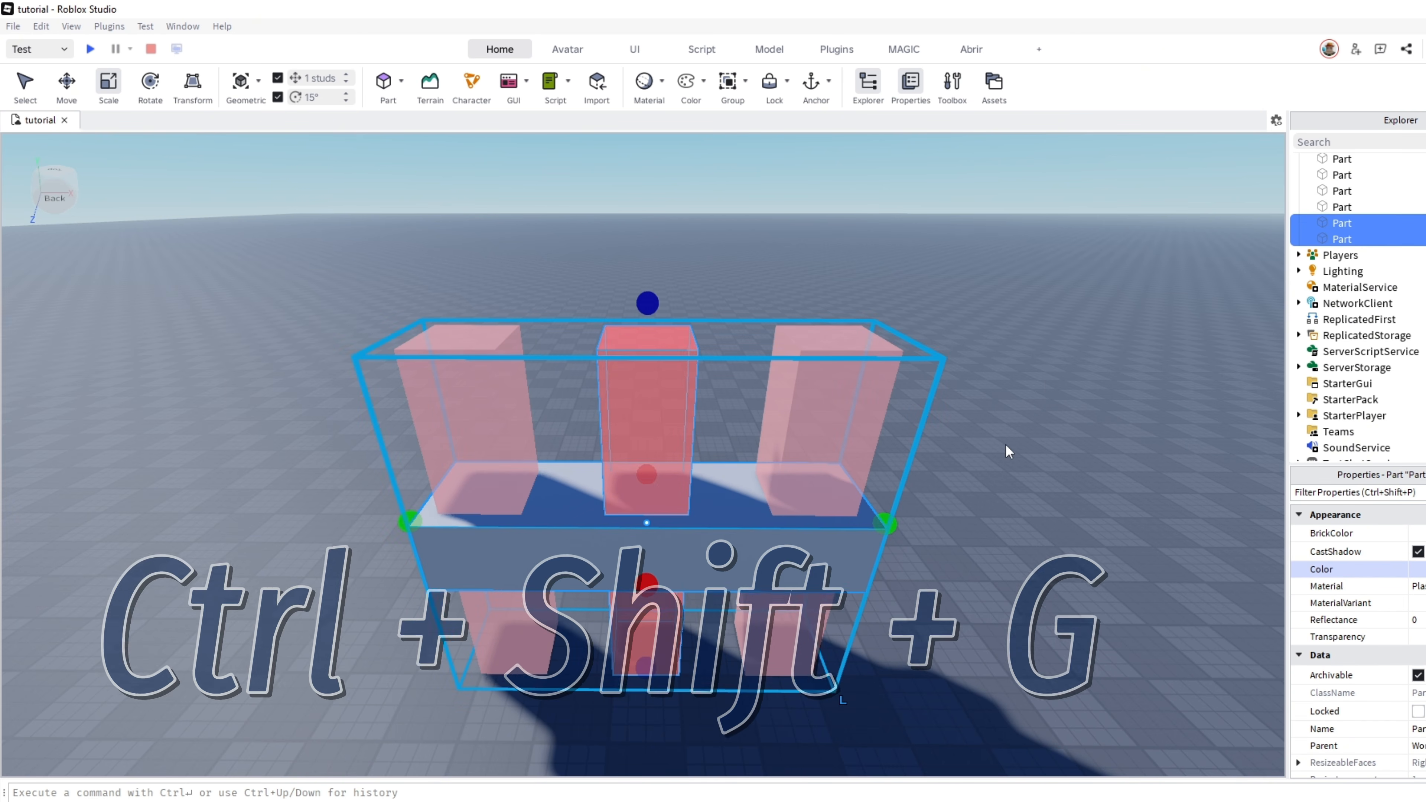
Examine the inner faces of the beam's middle hole from above, and undo the union
{"action": "left_click", "coordinate": [995, 416]}
{"action": "key", "text": "w"}
{"action": "right_click_drag", "start_coordinate": [994, 415], "coordinate": [994, 412]}
{"action": "key", "text": "s"}
{"action": "key", "text": "w"}
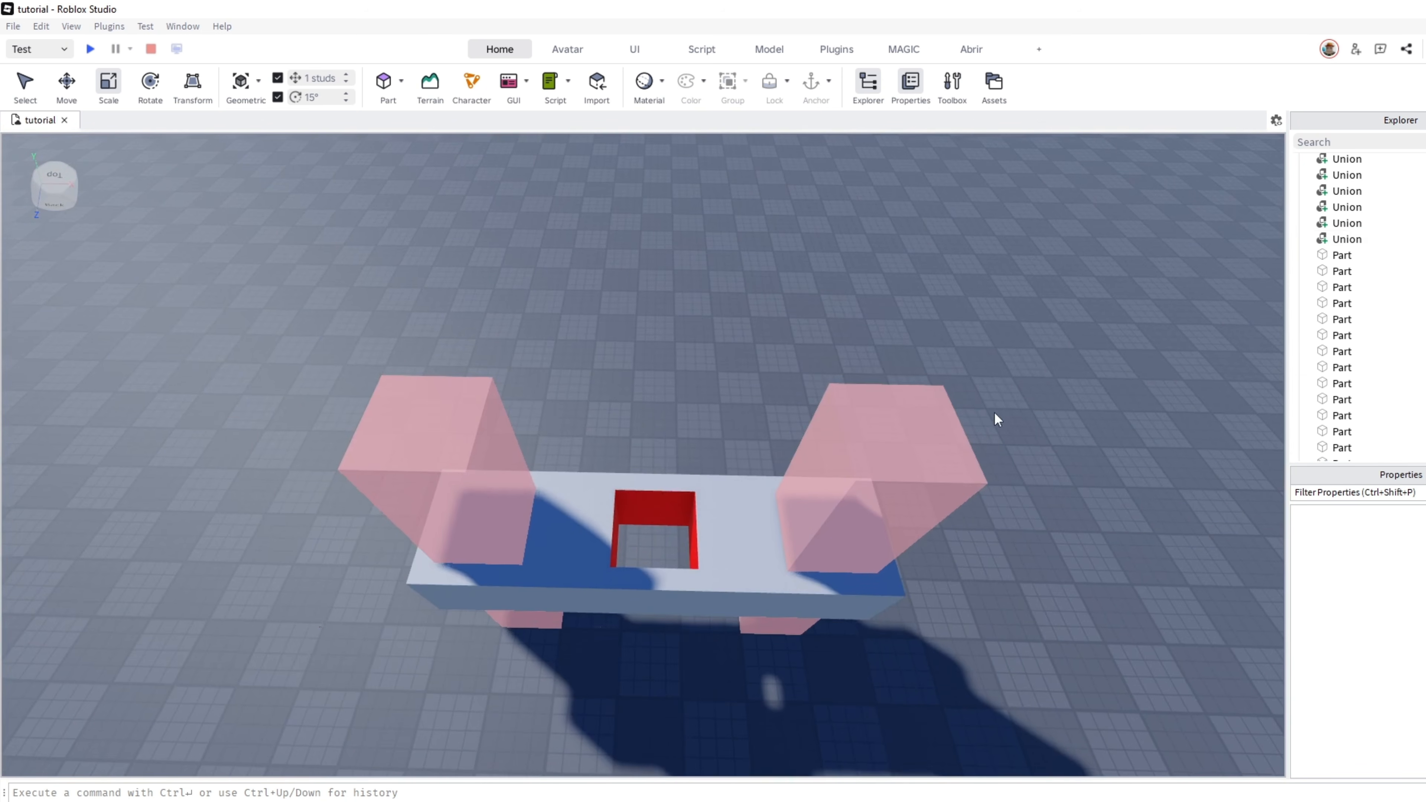
{"action": "key", "text": "ctrl+z"}
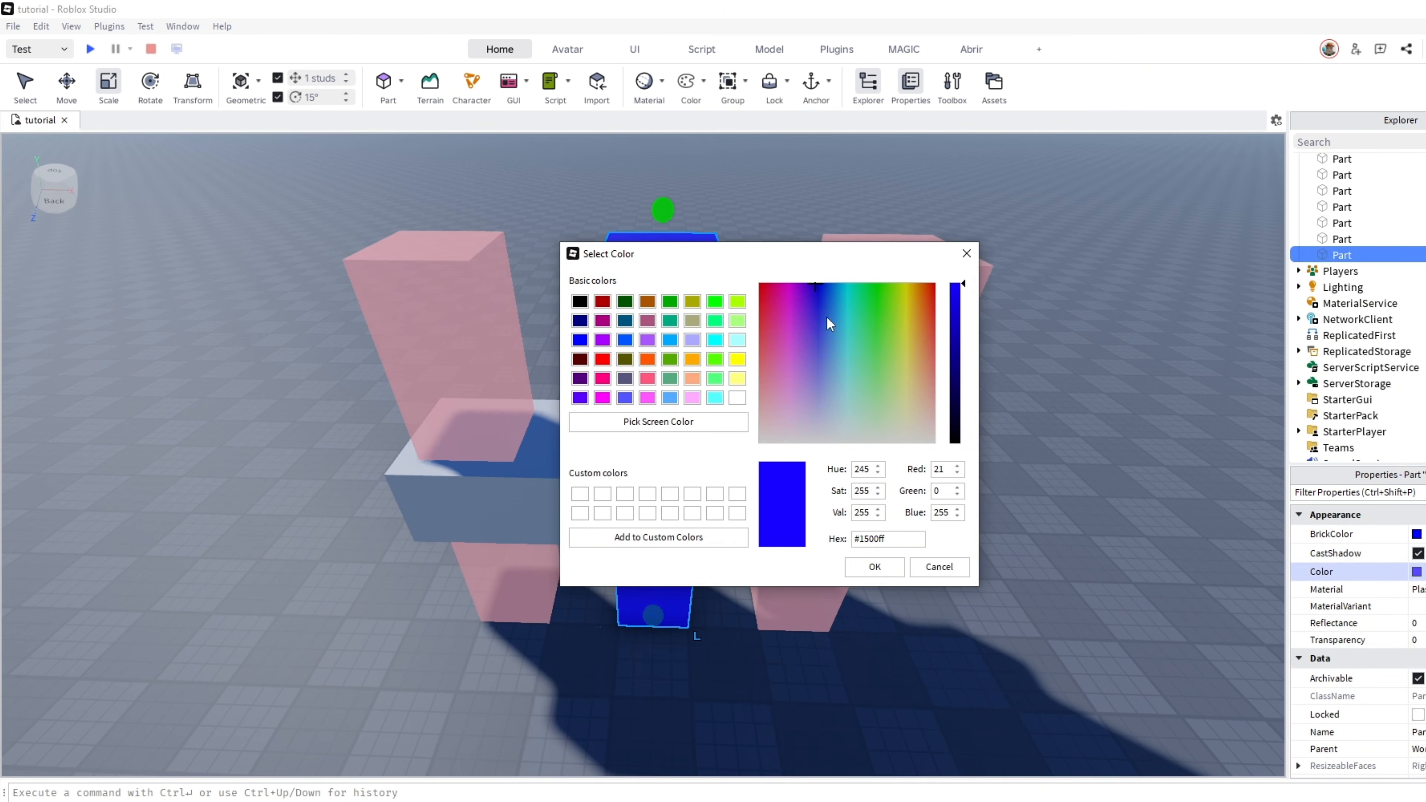
Color the middle pillar blue (#1500ff), negate it, union it with the beam, and inspect the hole's inner faces
{"action": "key", "text": "Return"}
{"action": "key", "text": "ctrl+shift+n"}
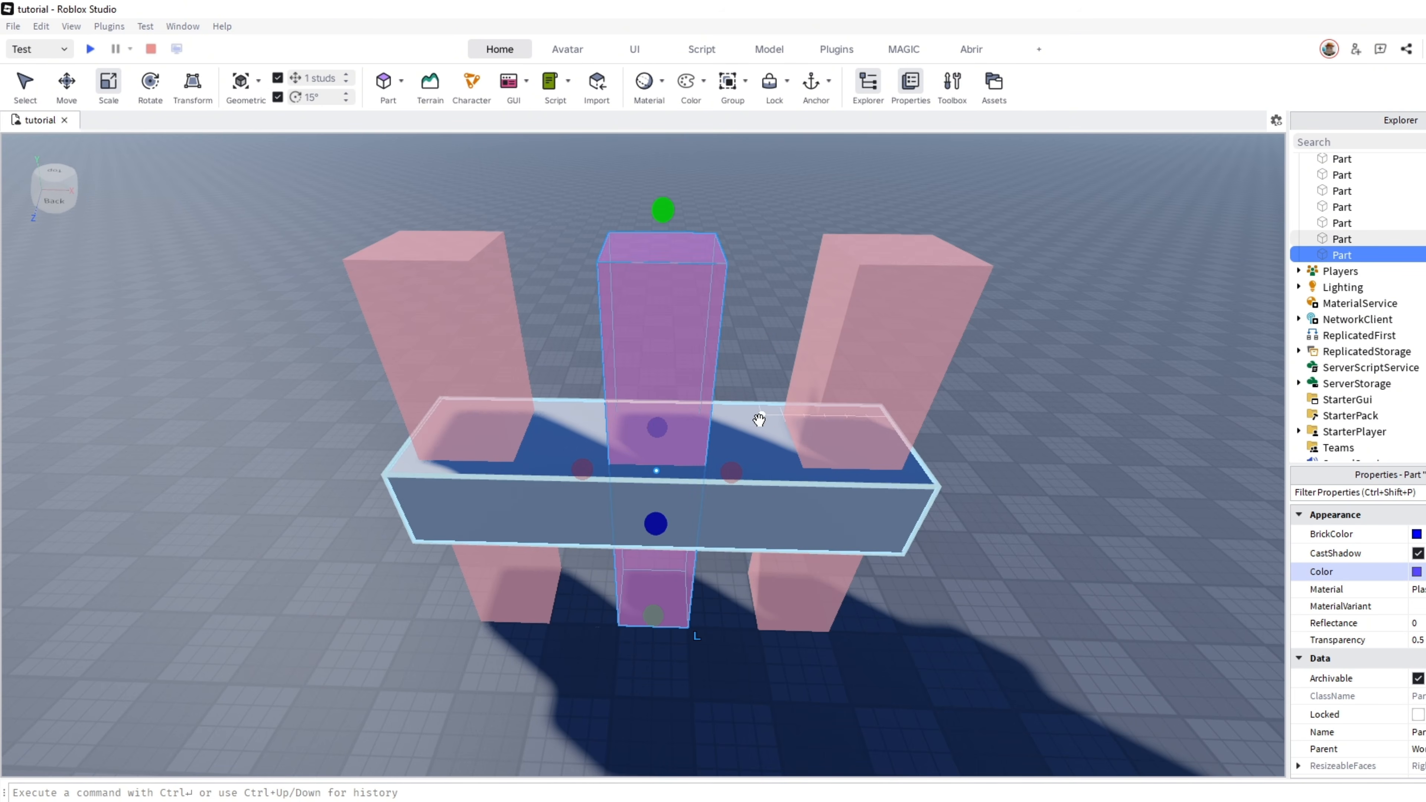
{"action": "key", "text": "ctrl+shift+g"}
{"action": "right_click_drag", "start_coordinate": [757, 319], "coordinate": [757, 319]}
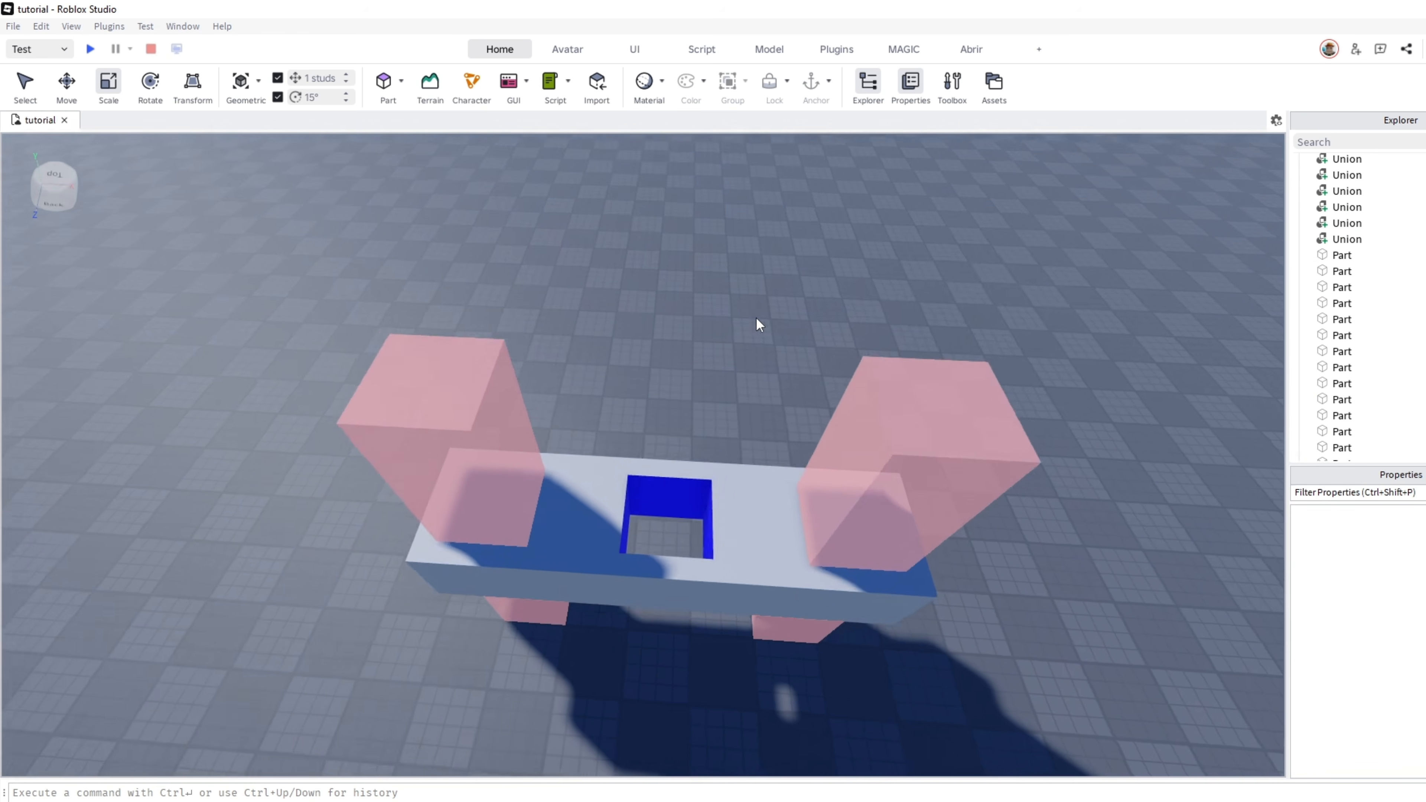
{"action": "scroll", "coordinate": [755, 317], "scroll_direction": "up", "scroll_amount": 6}
{"action": "scroll", "coordinate": [755, 315], "scroll_direction": "down", "scroll_amount": 5}
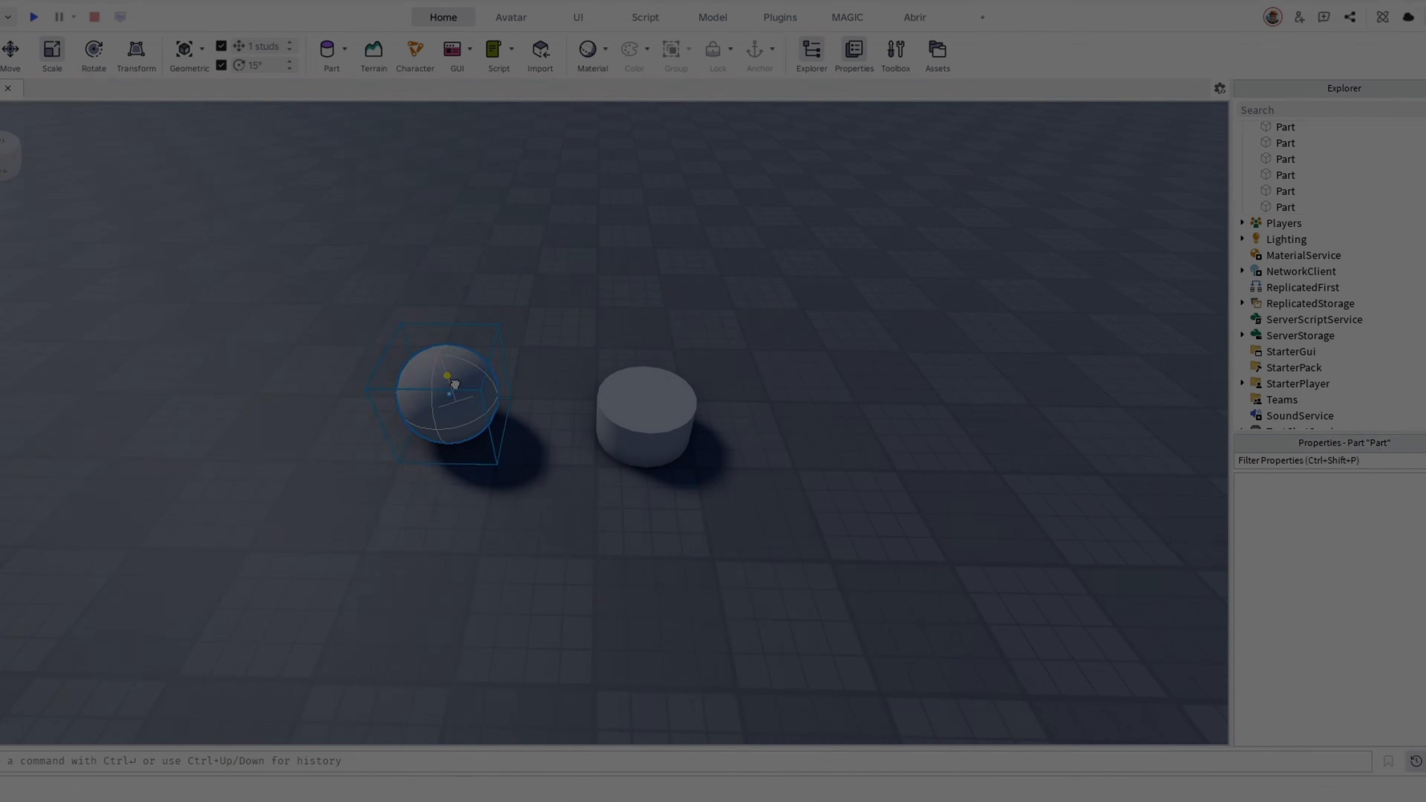
Turn the sphere alone into a union and scale it along a single axis
{"action": "left_click", "coordinate": [536, 370]}
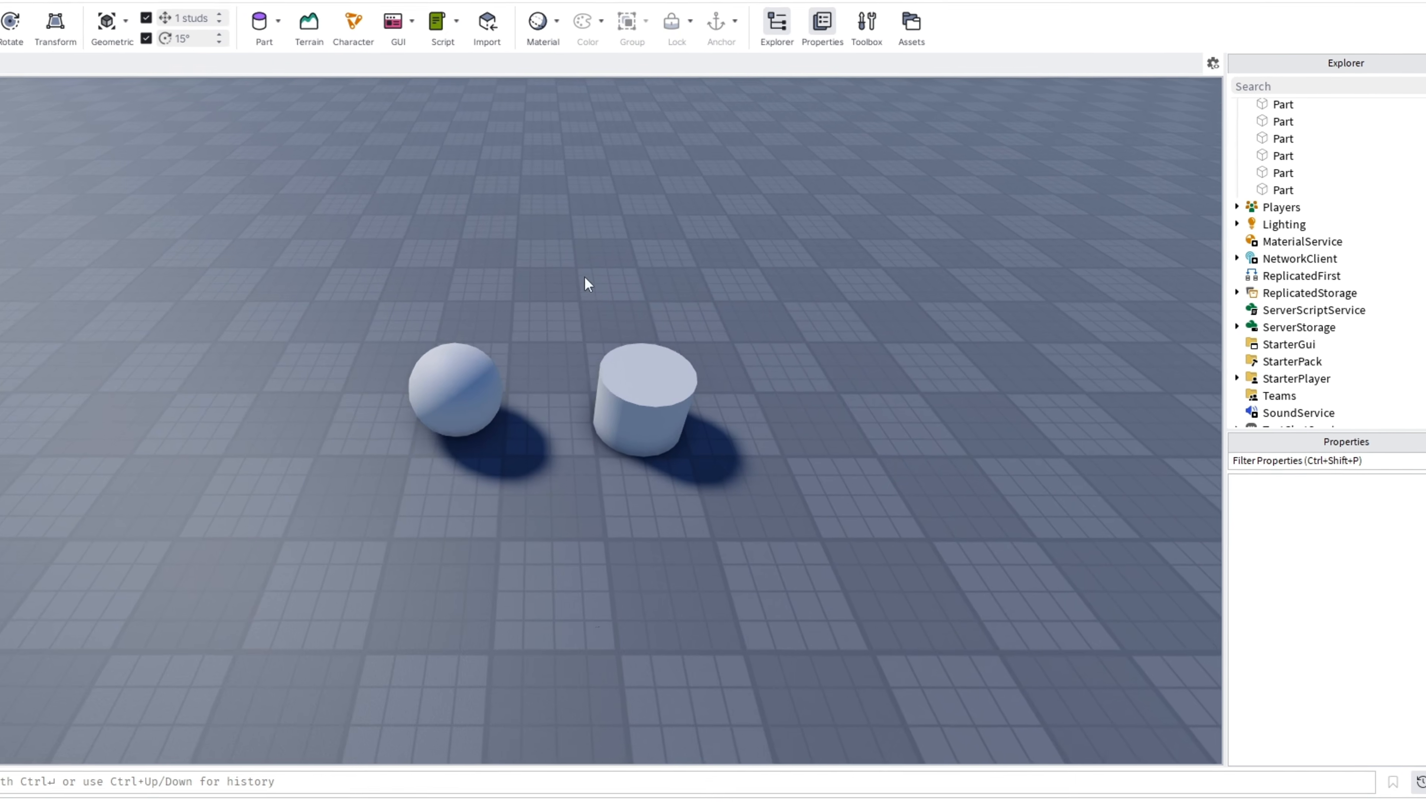
{"action": "left_click_drag", "start_coordinate": [587, 284], "coordinate": [354, 473]}
{"action": "key", "text": "ctrl+shift+g"}
{"action": "left_click_drag", "start_coordinate": [366, 316], "coordinate": [520, 408]}
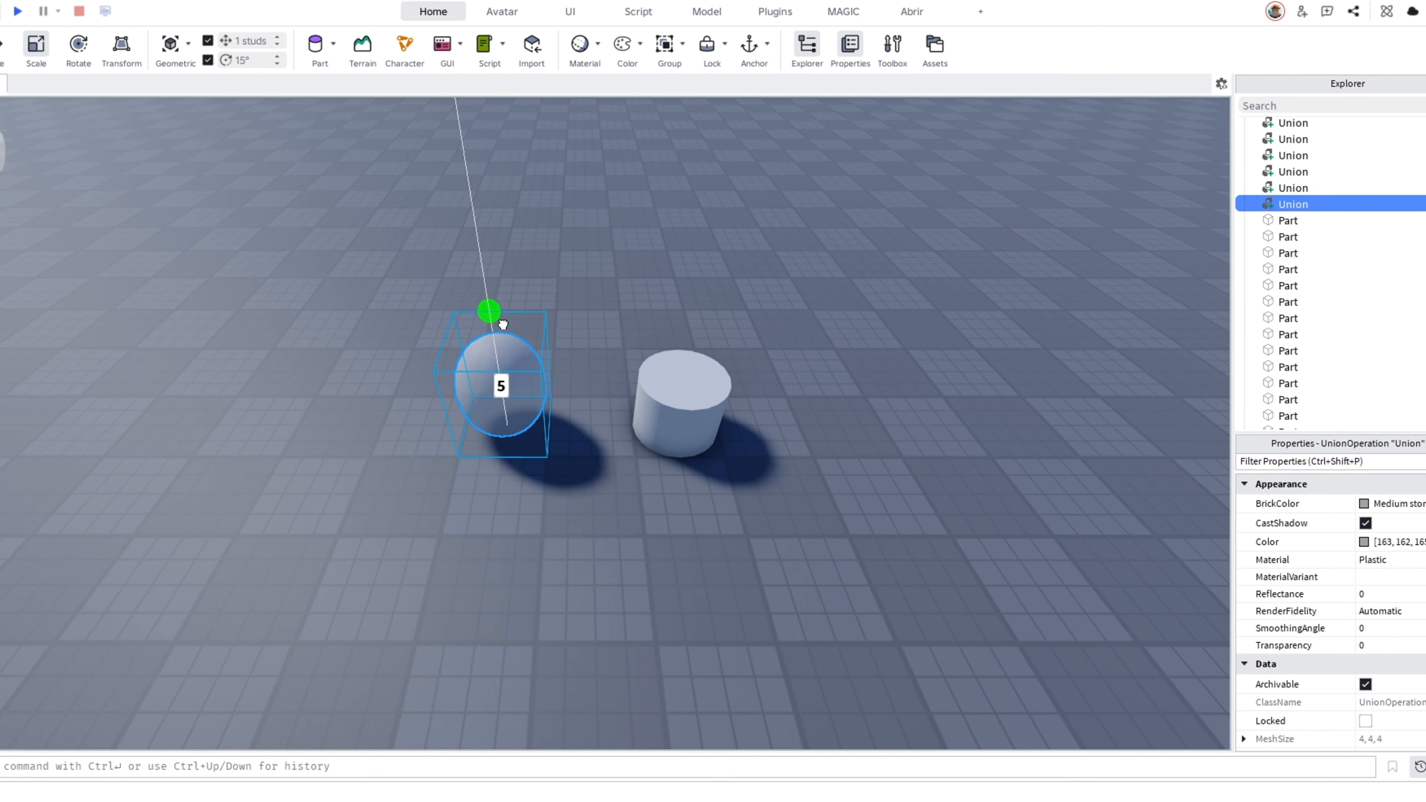
Turn the cylinder alone into a union and scale it along a single axis
{"action": "left_click", "coordinate": [685, 372]}
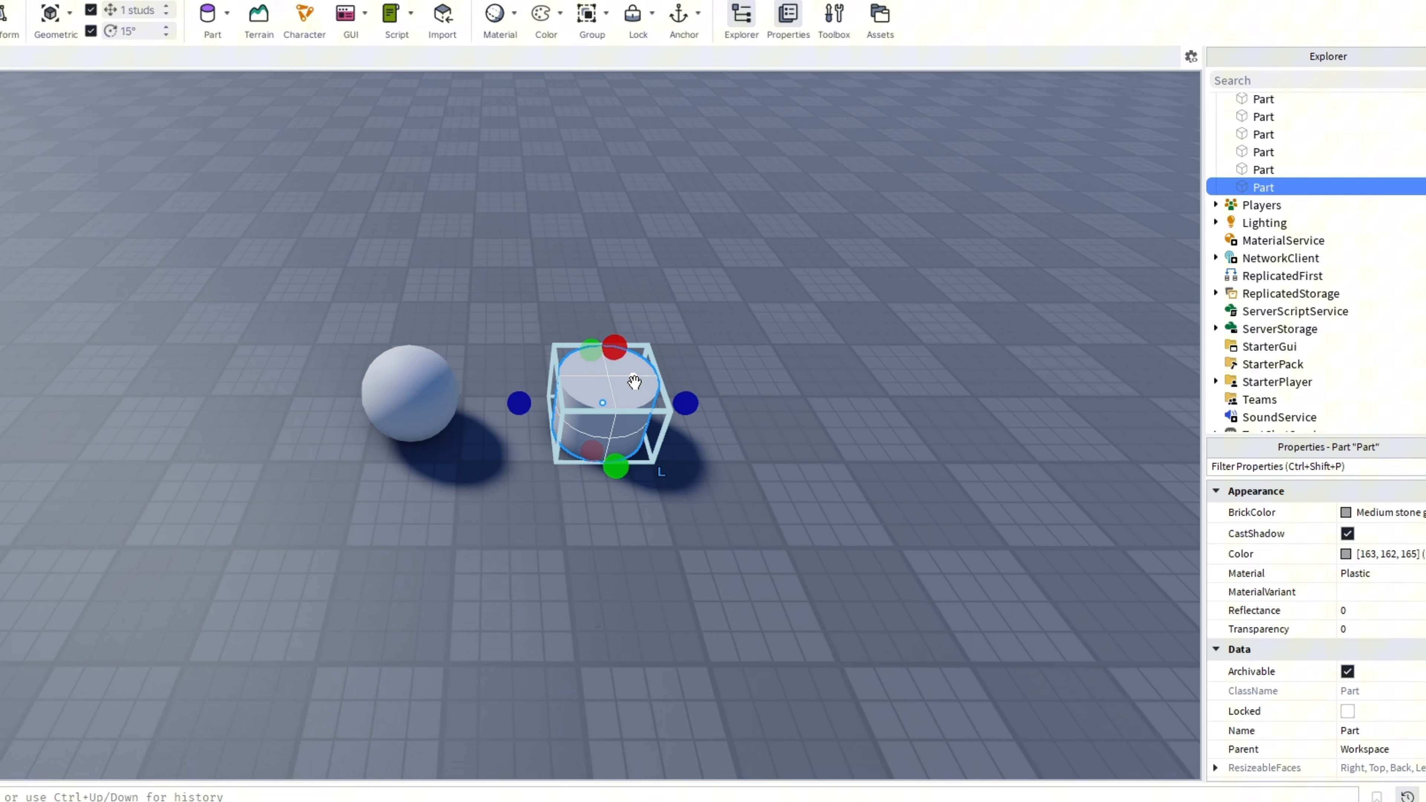
{"action": "key", "text": "ctrl+shift+g"}
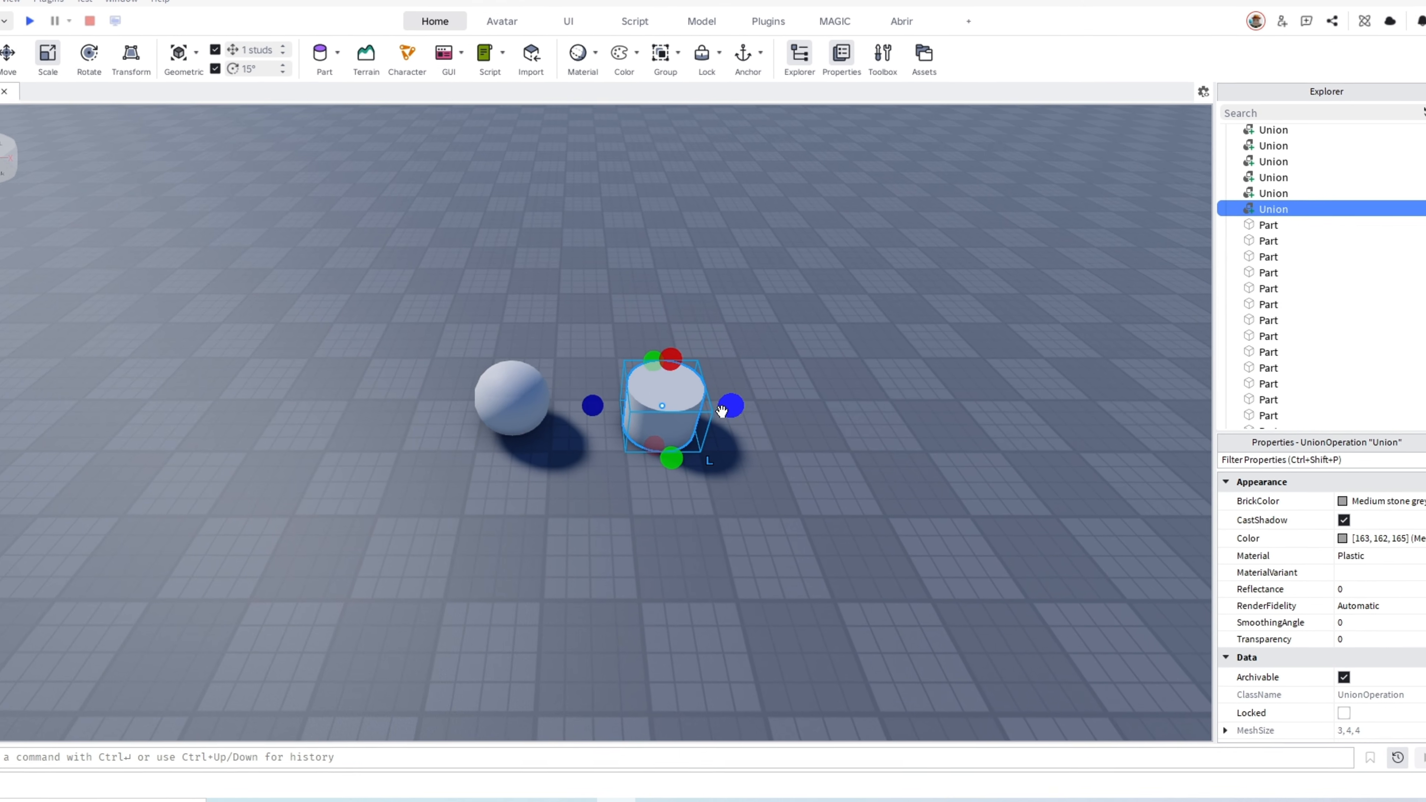
{"action": "left_click_drag", "start_coordinate": [586, 428], "coordinate": [822, 440]}
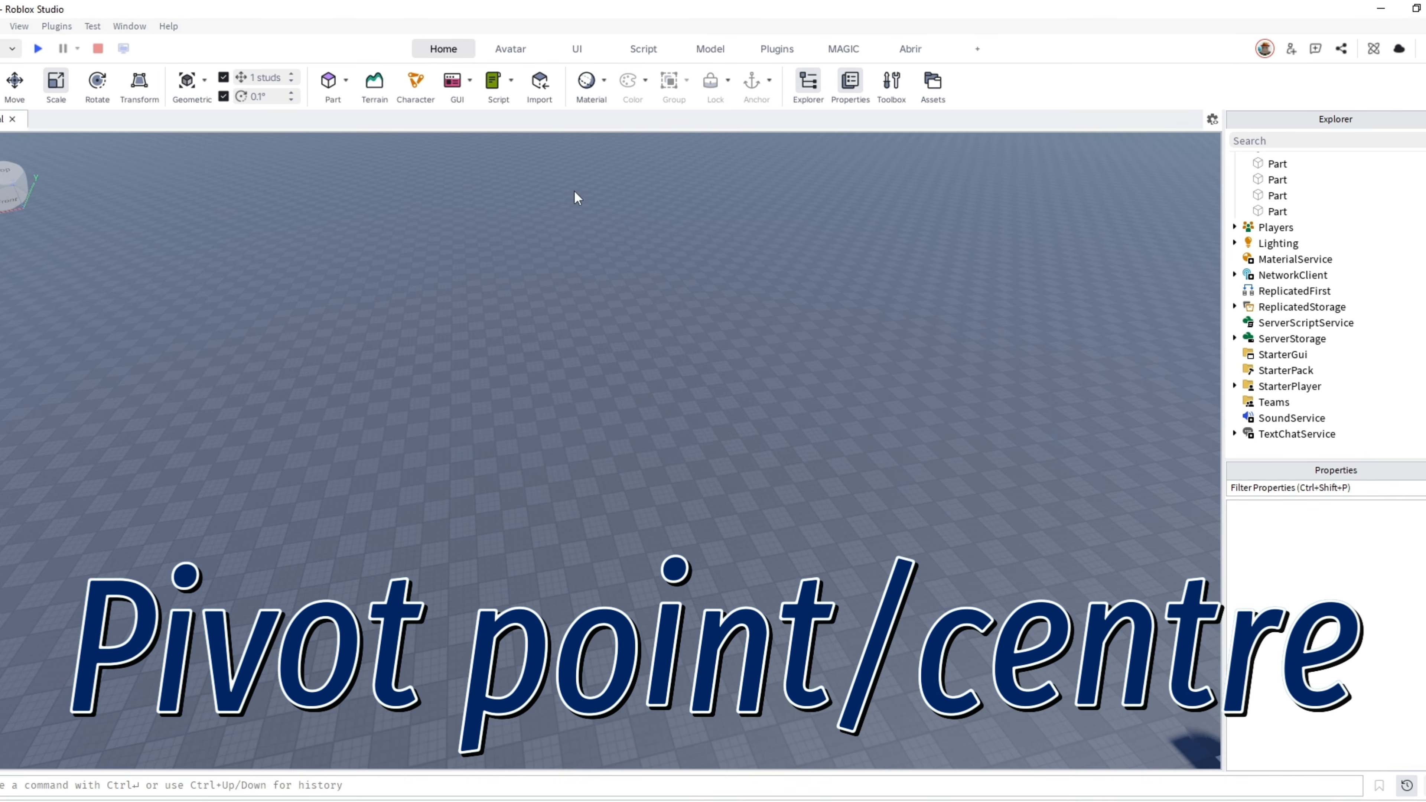
Select the model made of three blocks and move its pivot 10 studs along its length to the outer end
{"action": "left_click", "coordinate": [615, 98]}
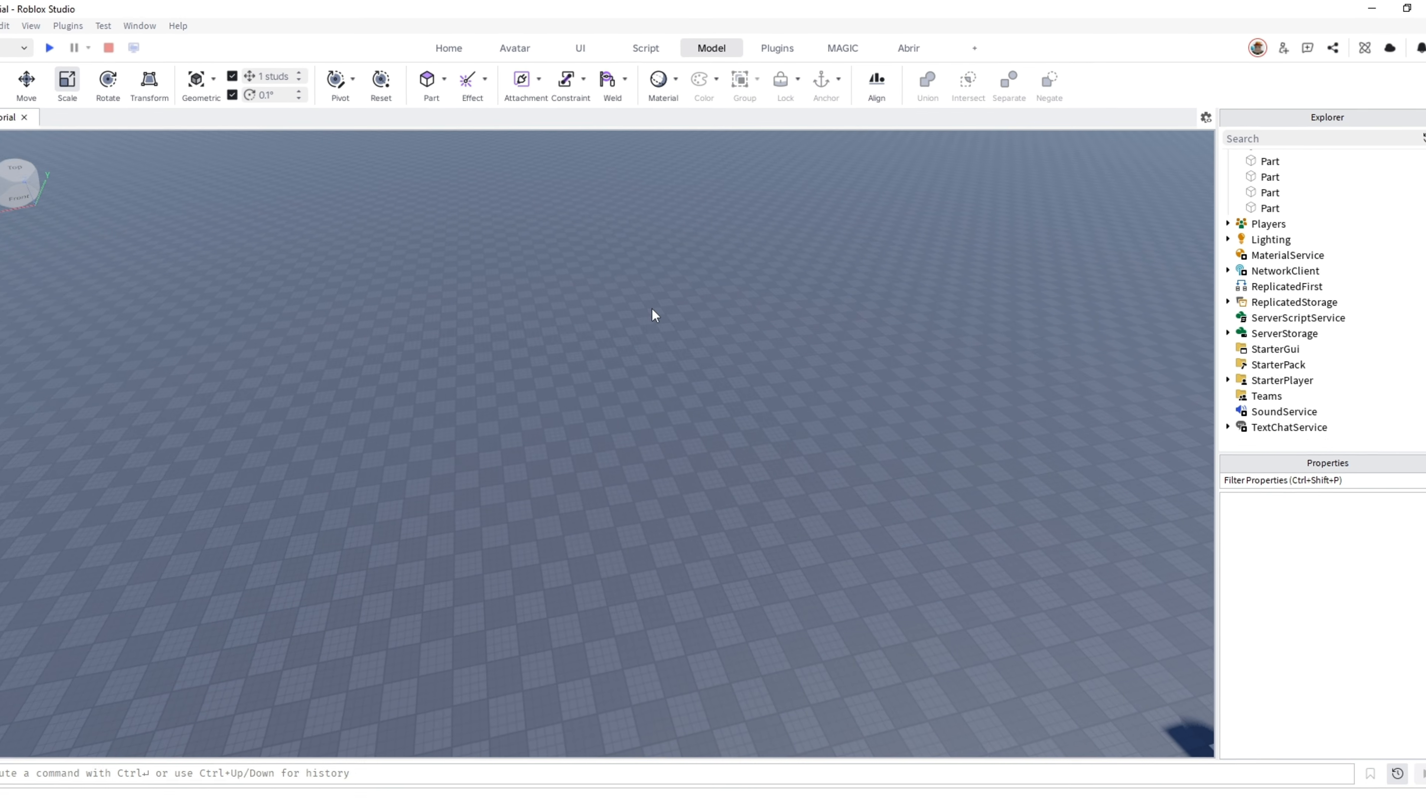
{"action": "right_click_drag", "start_coordinate": [617, 225], "coordinate": [617, 227]}
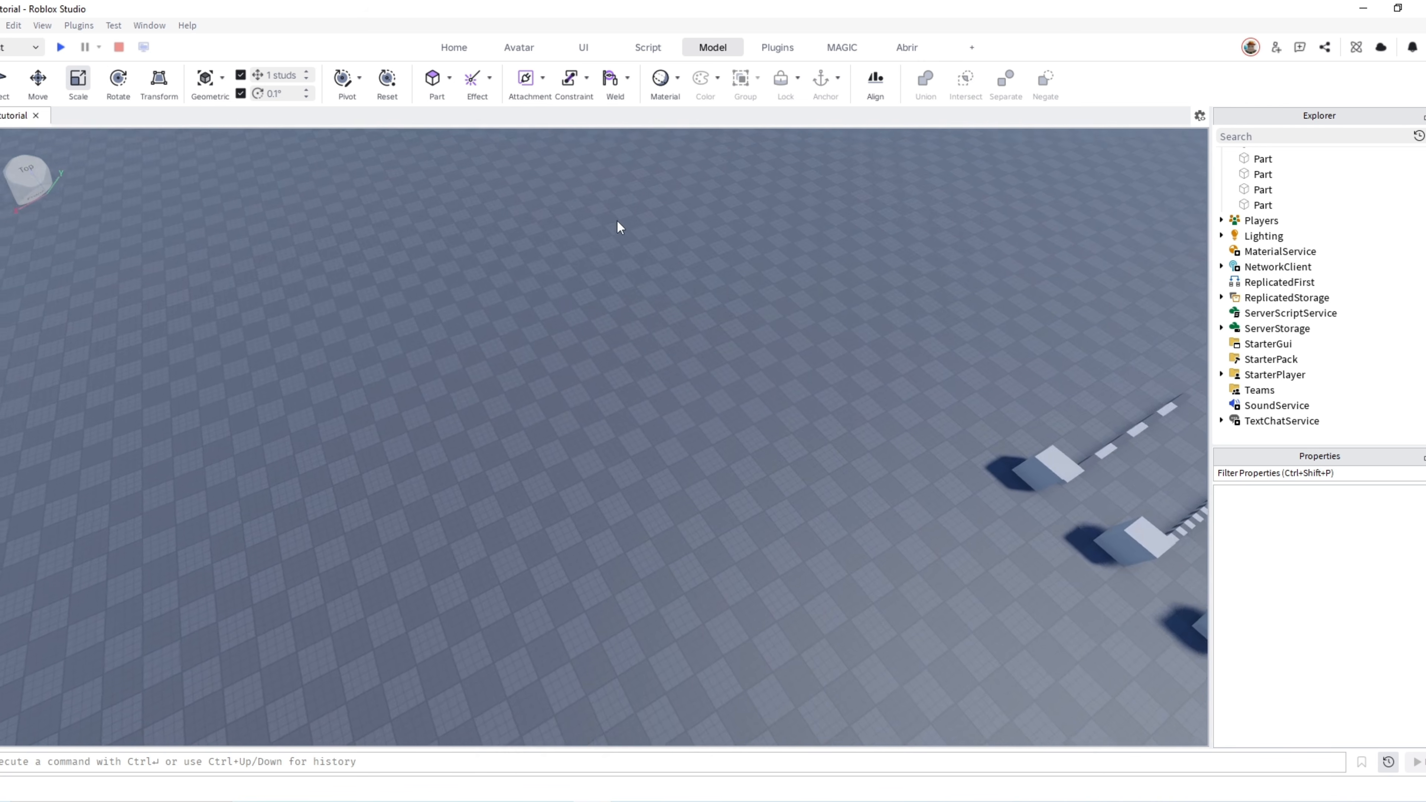
{"action": "scroll", "coordinate": [615, 327], "scroll_direction": "up", "scroll_amount": 2}
{"action": "left_click_drag", "start_coordinate": [842, 393], "coordinate": [680, 452]}
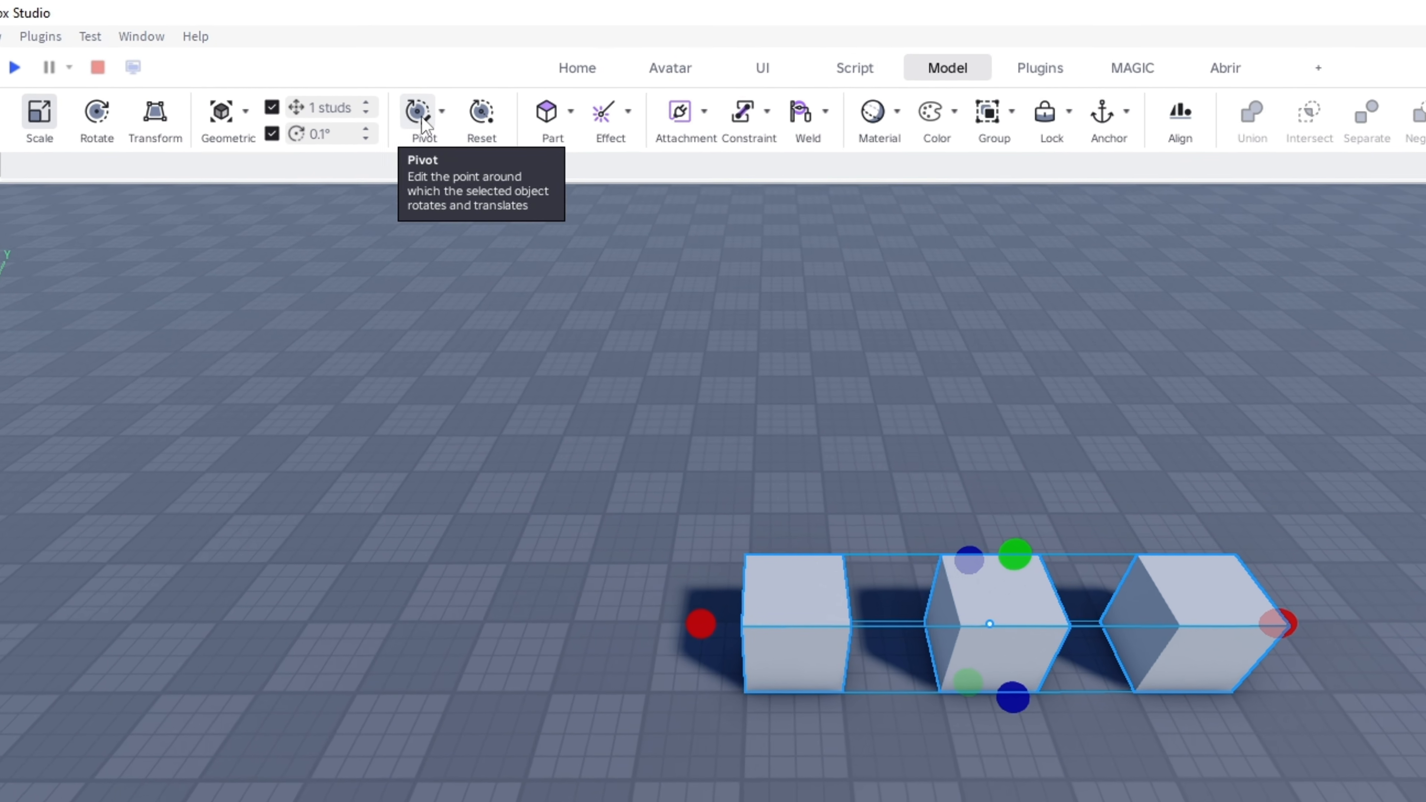
{"action": "left_click", "coordinate": [344, 81]}
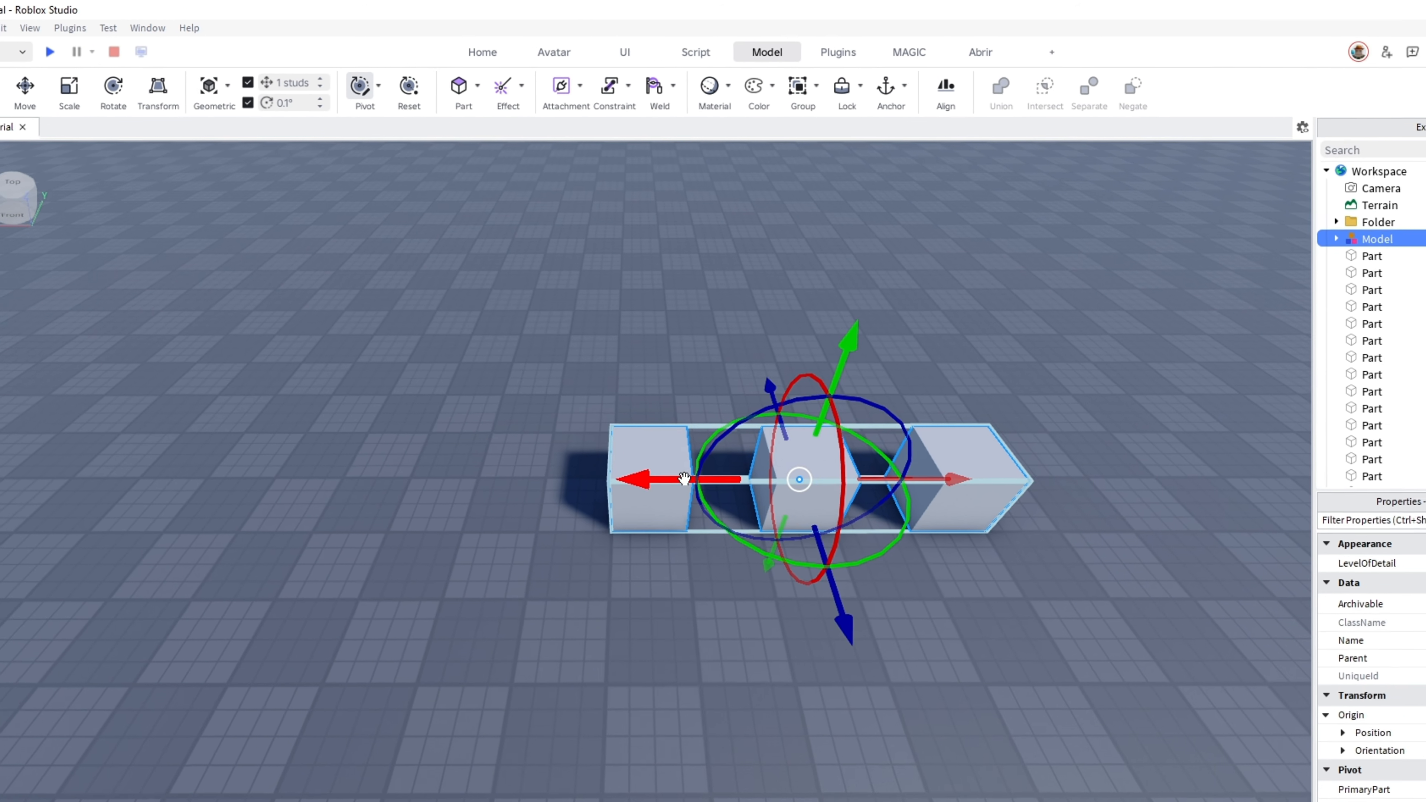
{"action": "left_click_drag", "start_coordinate": [813, 656], "coordinate": [764, 654]}
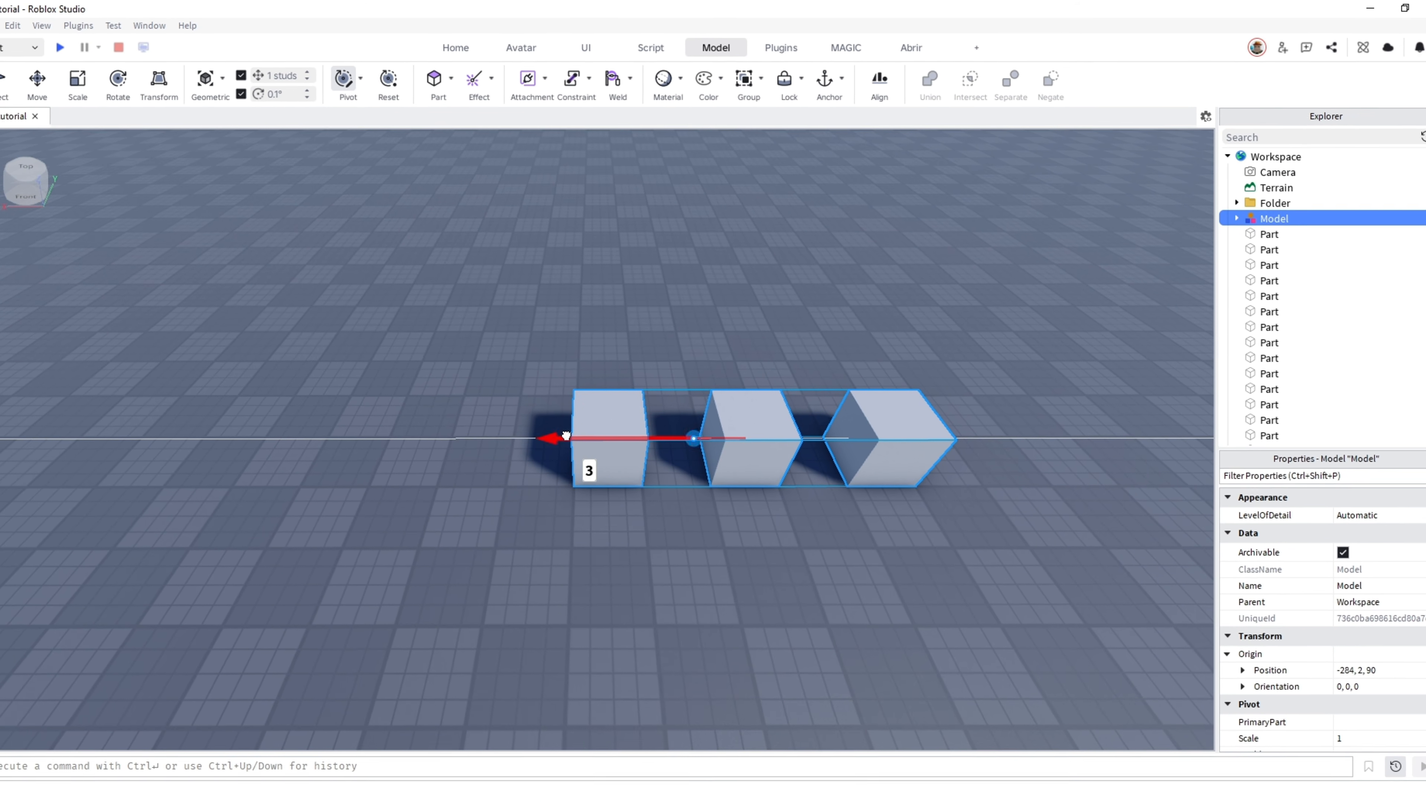
{"action": "left_click_drag", "start_coordinate": [565, 436], "coordinate": [479, 440]}
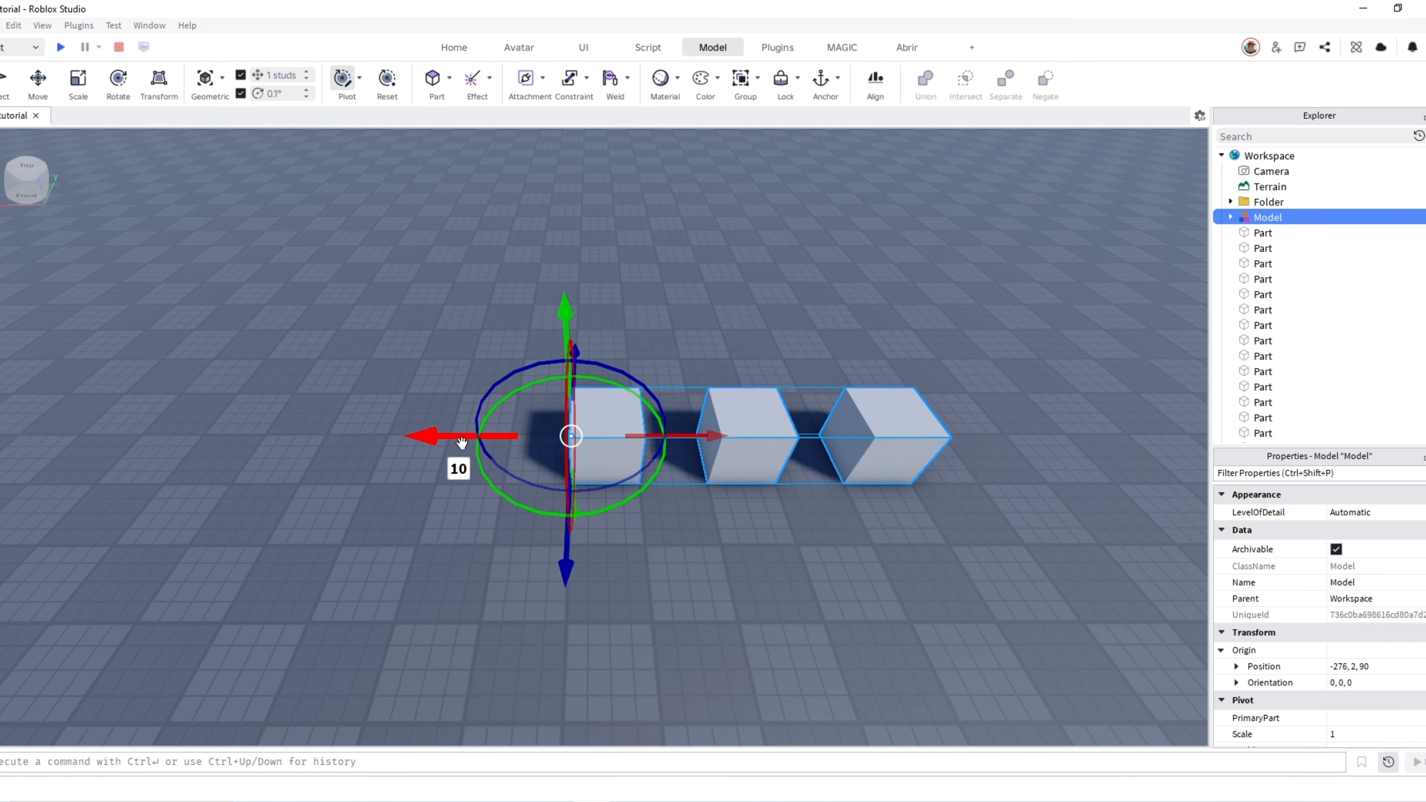
Rotate the three-block model around its pivot at the outer end
{"action": "scroll", "coordinate": [591, 412], "scroll_direction": "up", "scroll_amount": 3}
{"action": "scroll", "coordinate": [667, 413], "scroll_direction": "down", "scroll_amount": 3}
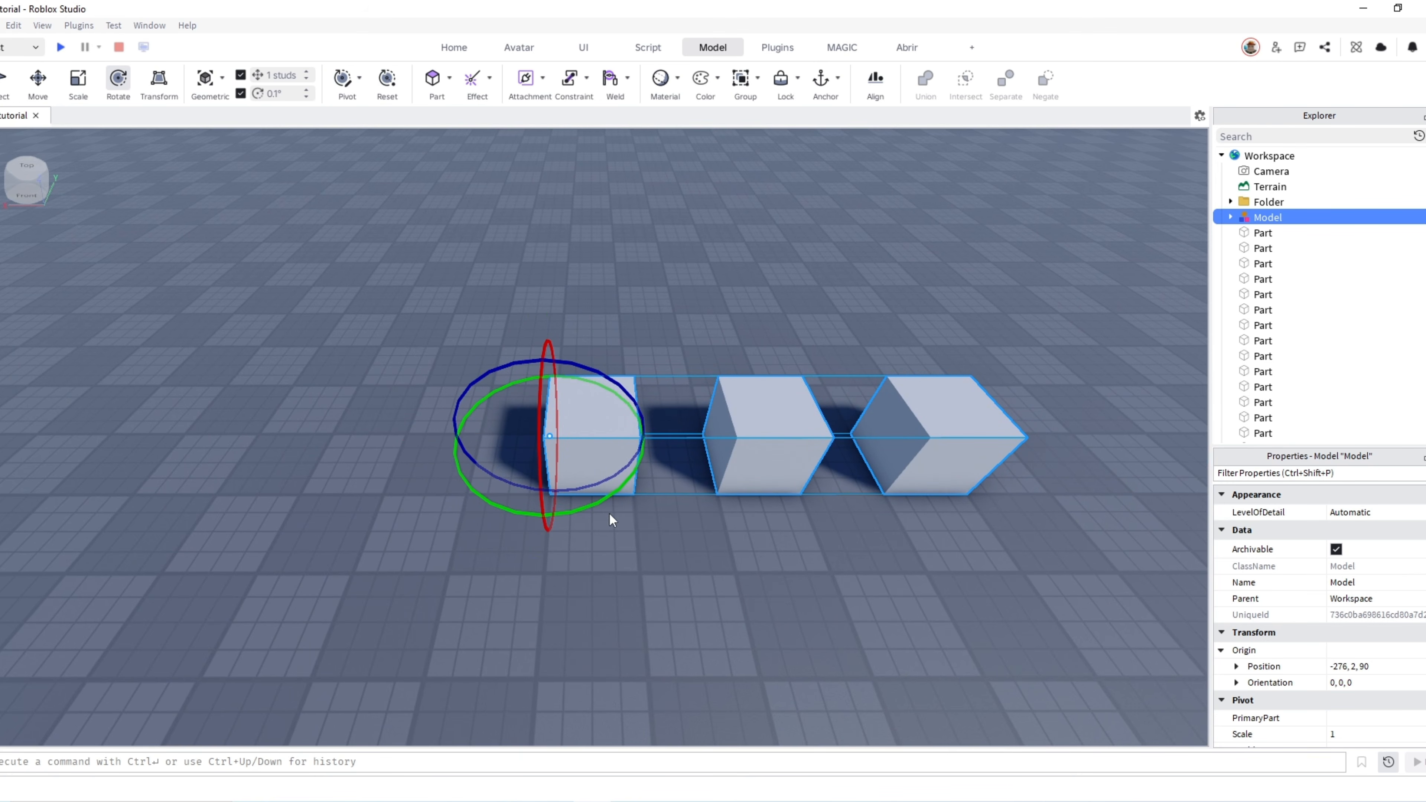
{"action": "mouse_move", "coordinate": [540, 381]}
{"action": "left_mouse_down"}
{"action": "mouse_move", "coordinate": [494, 508]}
{"action": "mouse_move", "coordinate": [626, 497]}
{"action": "mouse_move", "coordinate": [471, 483]}
{"action": "mouse_move", "coordinate": [599, 477]}
{"action": "mouse_move", "coordinate": [531, 393]}
{"action": "left_mouse_up"}
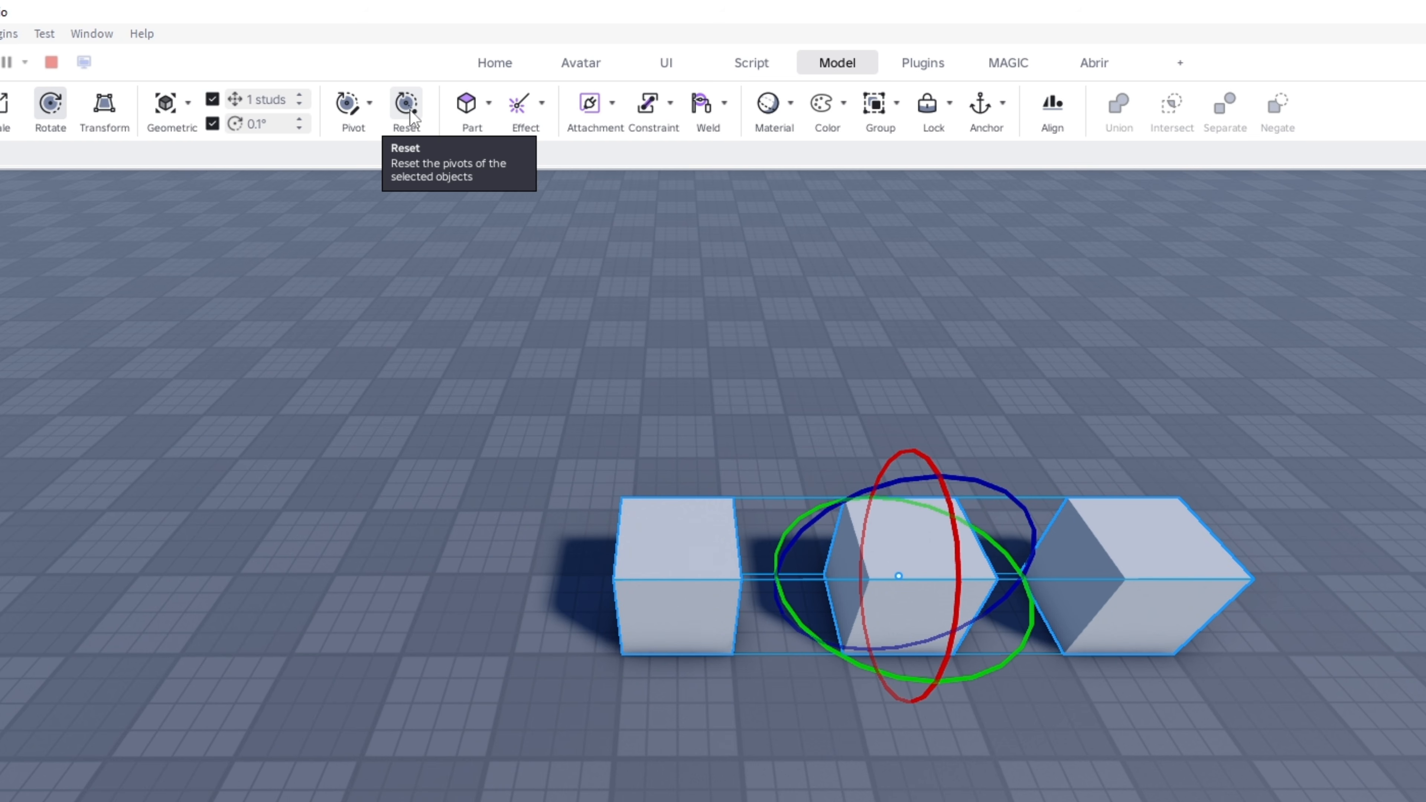
Reset the three-block model's pivot to its center and rotate the model horizontally around it
{"action": "left_click_drag", "start_coordinate": [817, 663], "coordinate": [1028, 666]}
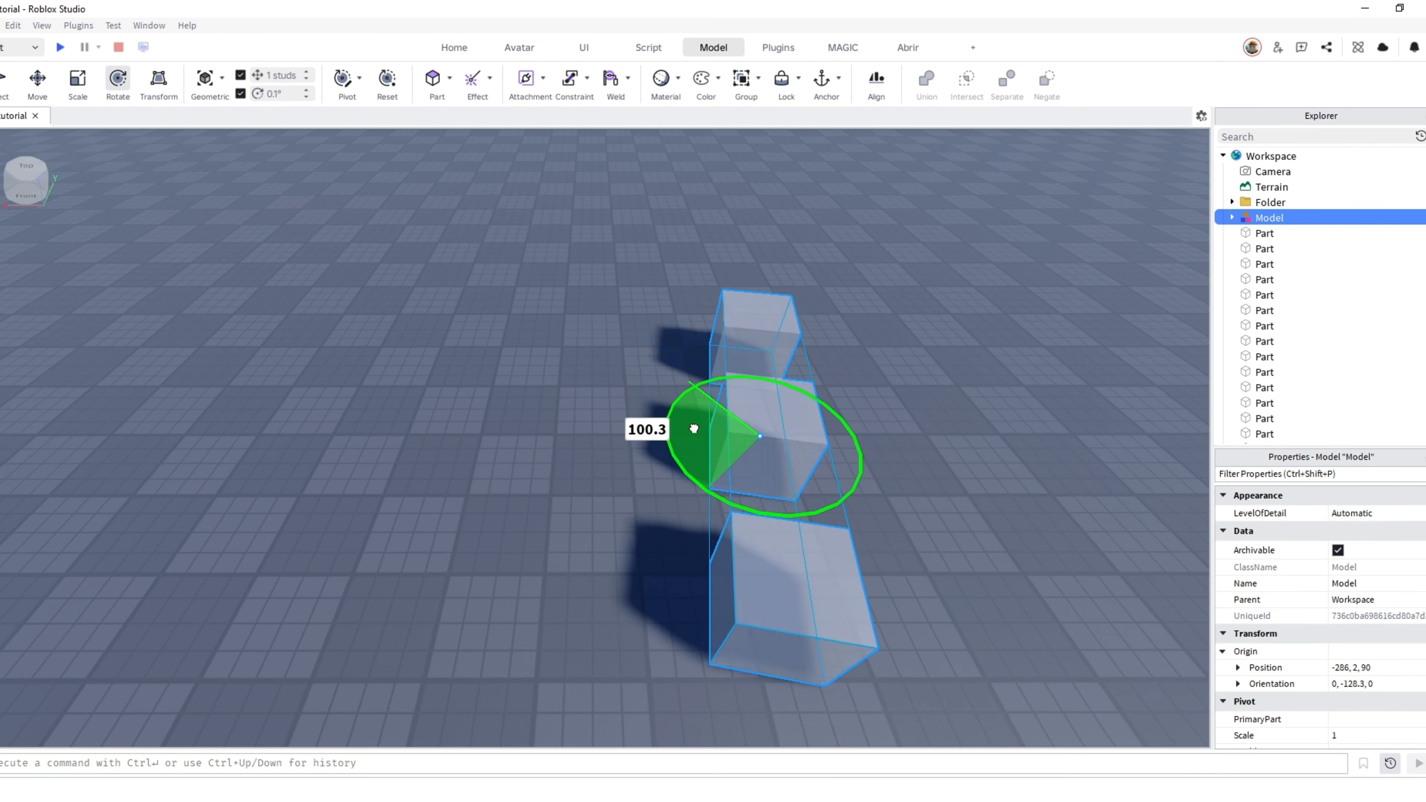
{"action": "left_click_drag", "start_coordinate": [857, 504], "coordinate": [891, 525]}
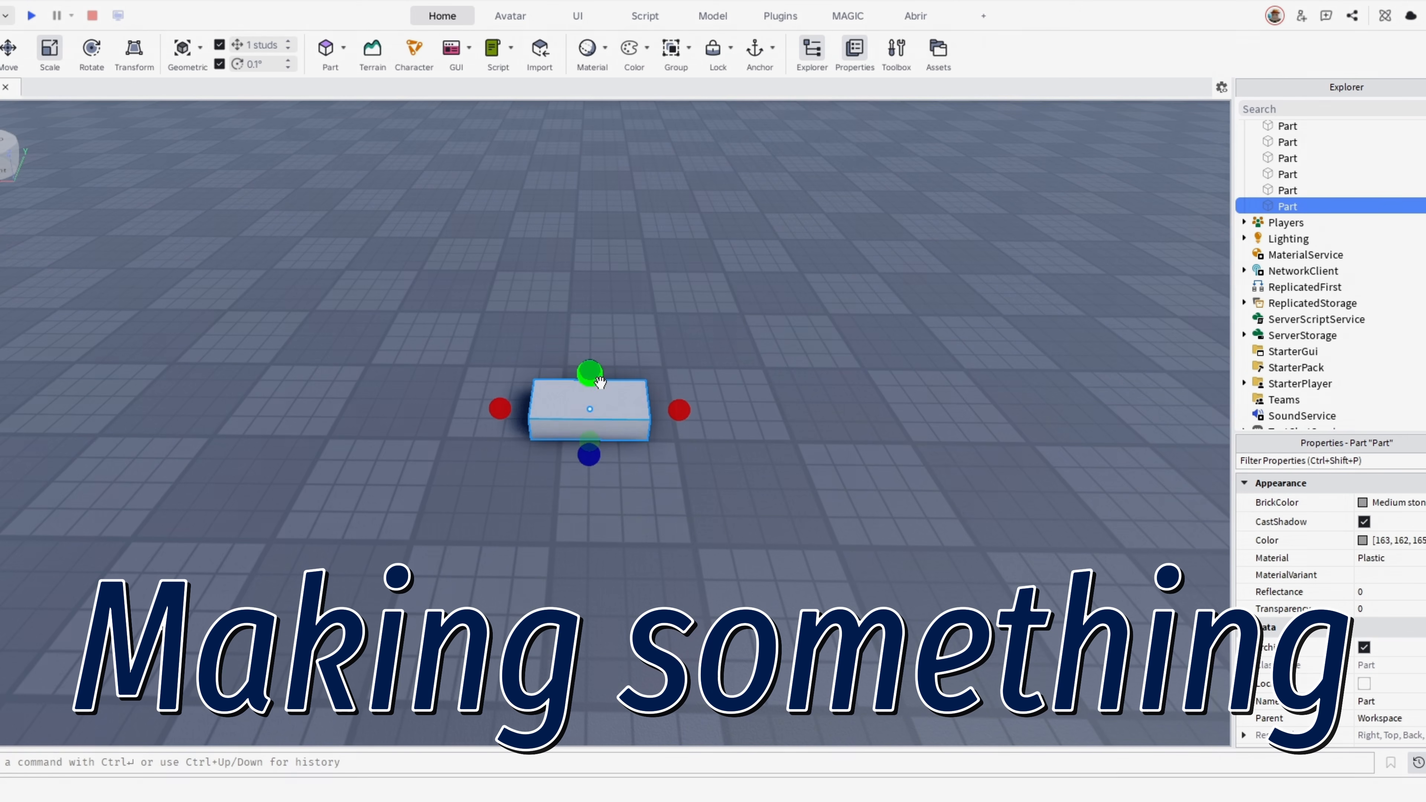
Widen the new block and stretch it upward by about 24 studs into a tall slab
{"action": "left_click_drag", "start_coordinate": [593, 375], "coordinate": [792, 378]}
{"action": "right_click_drag", "start_coordinate": [626, 453], "coordinate": [626, 449]}
{"action": "left_click_drag", "start_coordinate": [626, 449], "coordinate": [643, 144]}
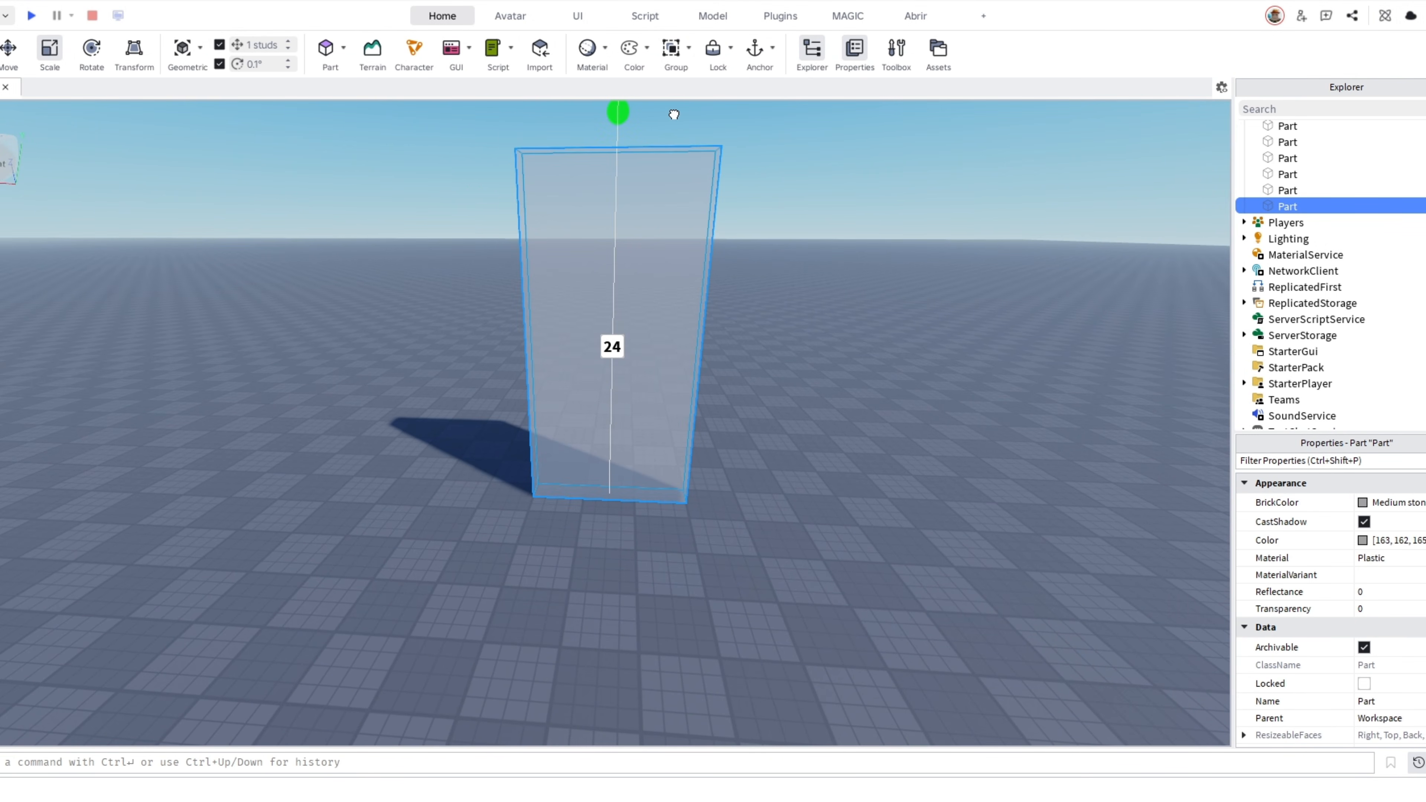
{"action": "left_click_drag", "start_coordinate": [673, 115], "coordinate": [673, 115]}
{"action": "left_click", "coordinate": [790, 221]}
{"action": "right_click_drag", "start_coordinate": [790, 224], "coordinate": [790, 220]}
{"action": "key", "text": "w"}
Move the tall slab upward so it stands clear of the ground
{"action": "left_click", "coordinate": [633, 480]}
{"action": "key", "text": "ctrl+2"}
{"action": "left_click_drag", "start_coordinate": [602, 507], "coordinate": [595, 449]}
{"action": "key", "text": "s"}
{"action": "left_click", "coordinate": [777, 439]}
{"action": "right_click_drag", "start_coordinate": [776, 439], "coordinate": [777, 438]}
{"action": "key", "text": "w"}
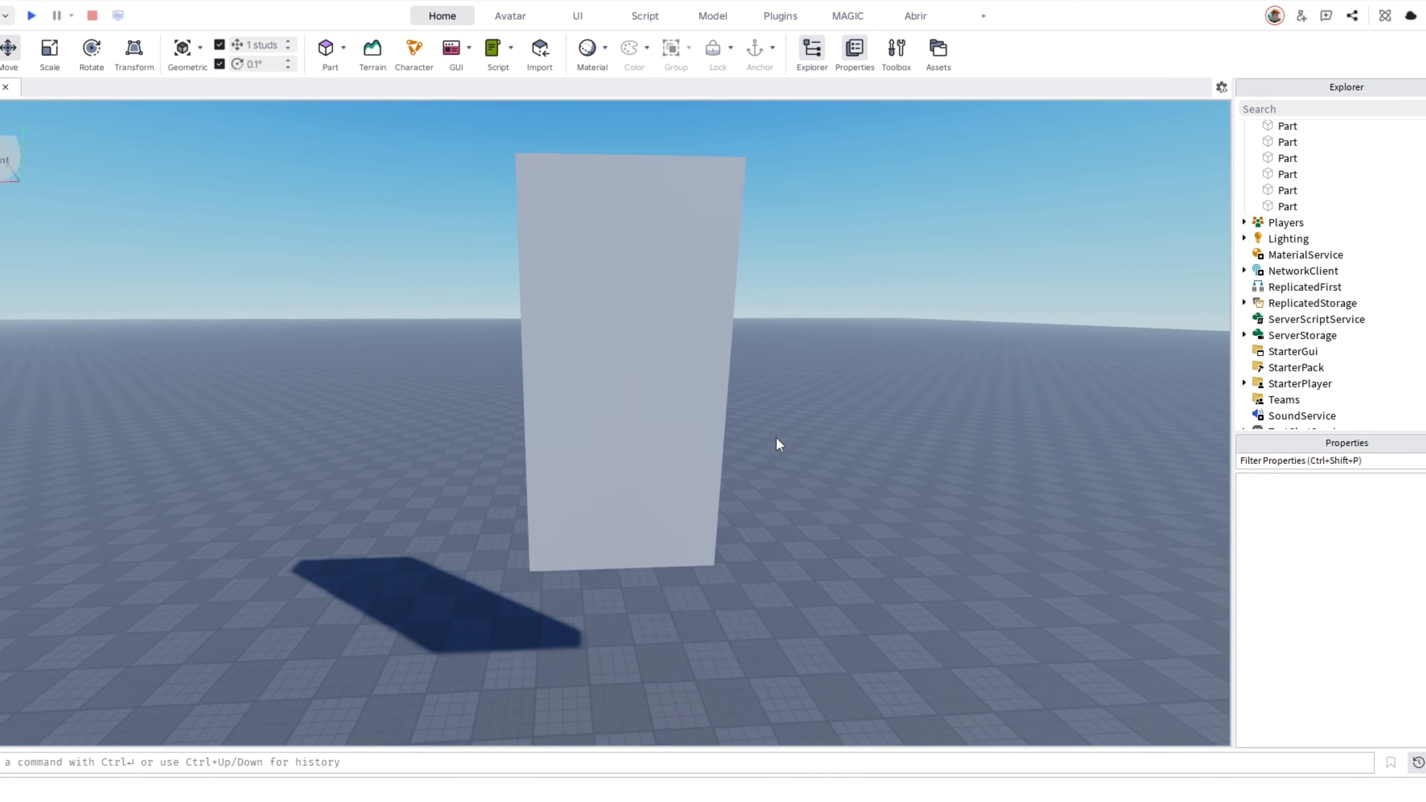
Duplicate the tall slab and scale the copy down to a thin strip along the slab's upper edge
{"action": "left_click_drag", "start_coordinate": [643, 276], "coordinate": [595, 211]}
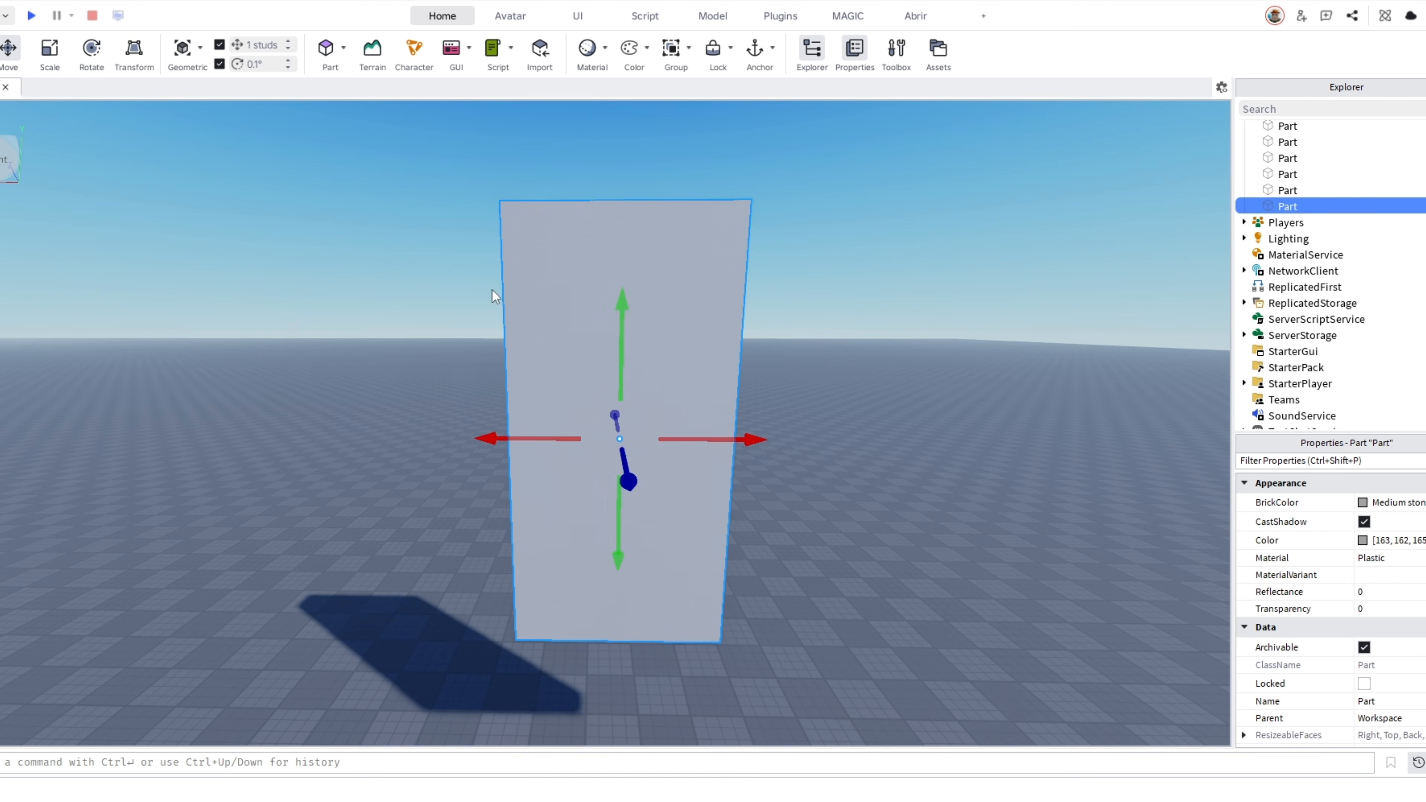
{"action": "right_click", "coordinate": [683, 533]}
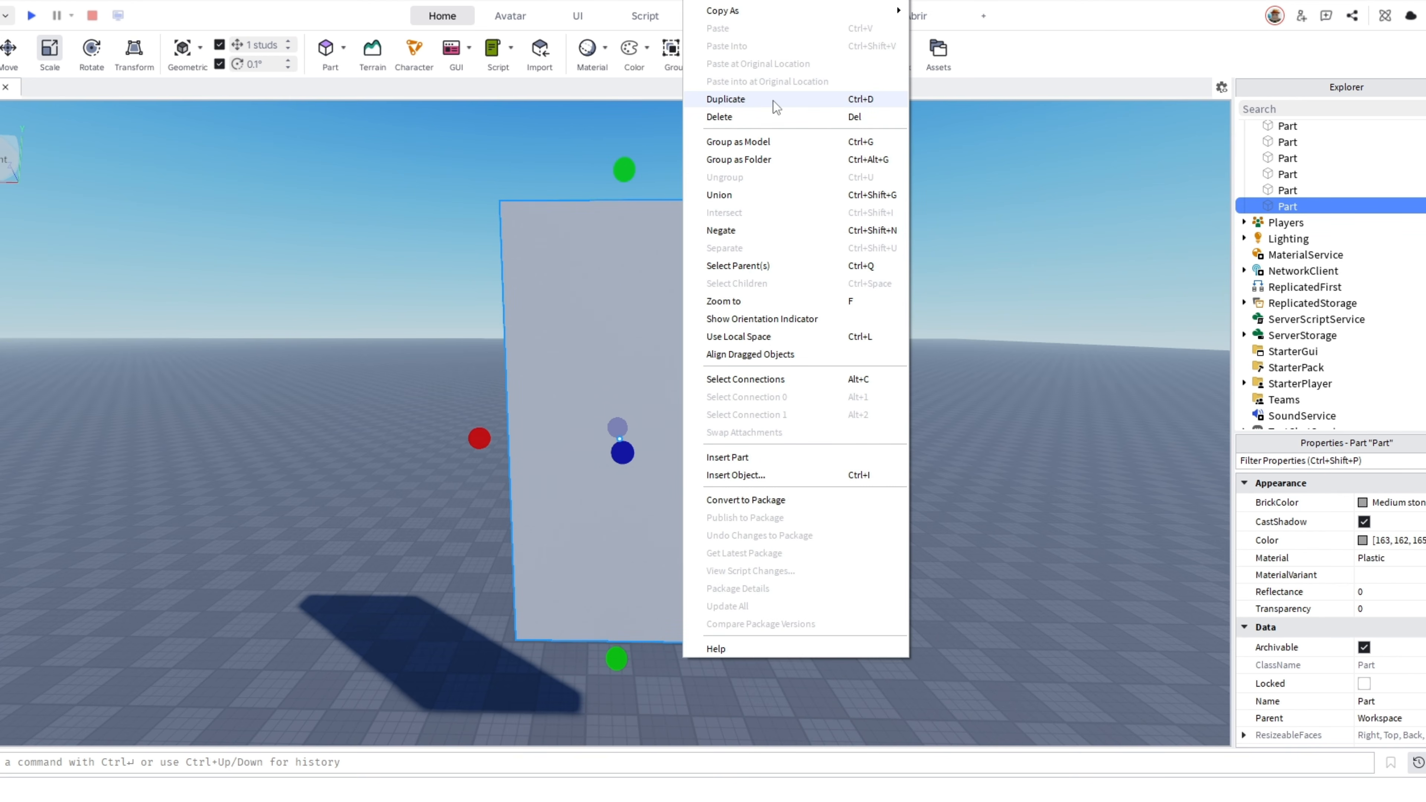
{"action": "left_click", "coordinate": [729, 99]}
{"action": "left_click_drag", "start_coordinate": [631, 381], "coordinate": [656, 264]}
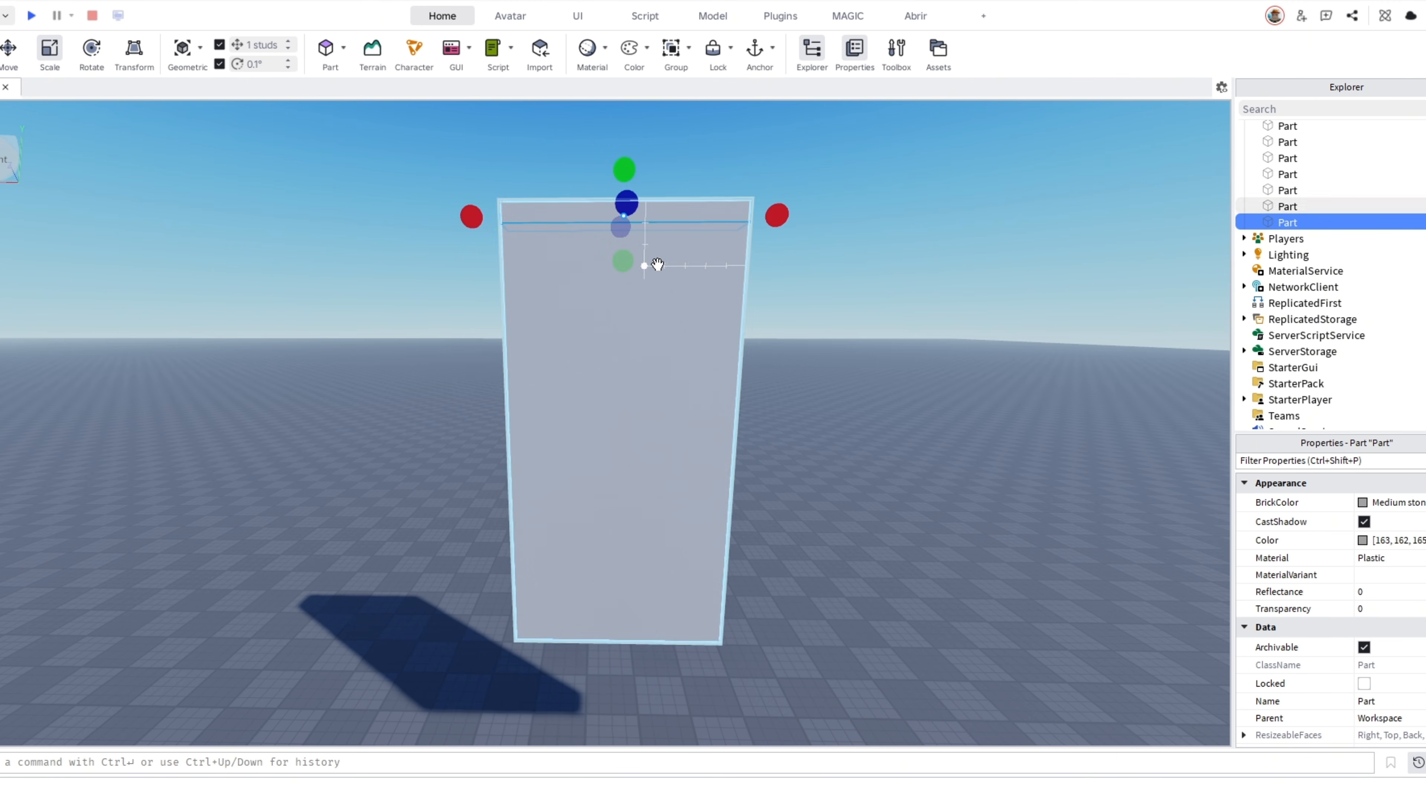
Color the thin strip at the slab's upper edge dark grey [60, 60, 61] and inspect its overlapping faces
{"action": "left_click", "coordinate": [1362, 541]}
{"action": "left_click", "coordinate": [825, 538]}
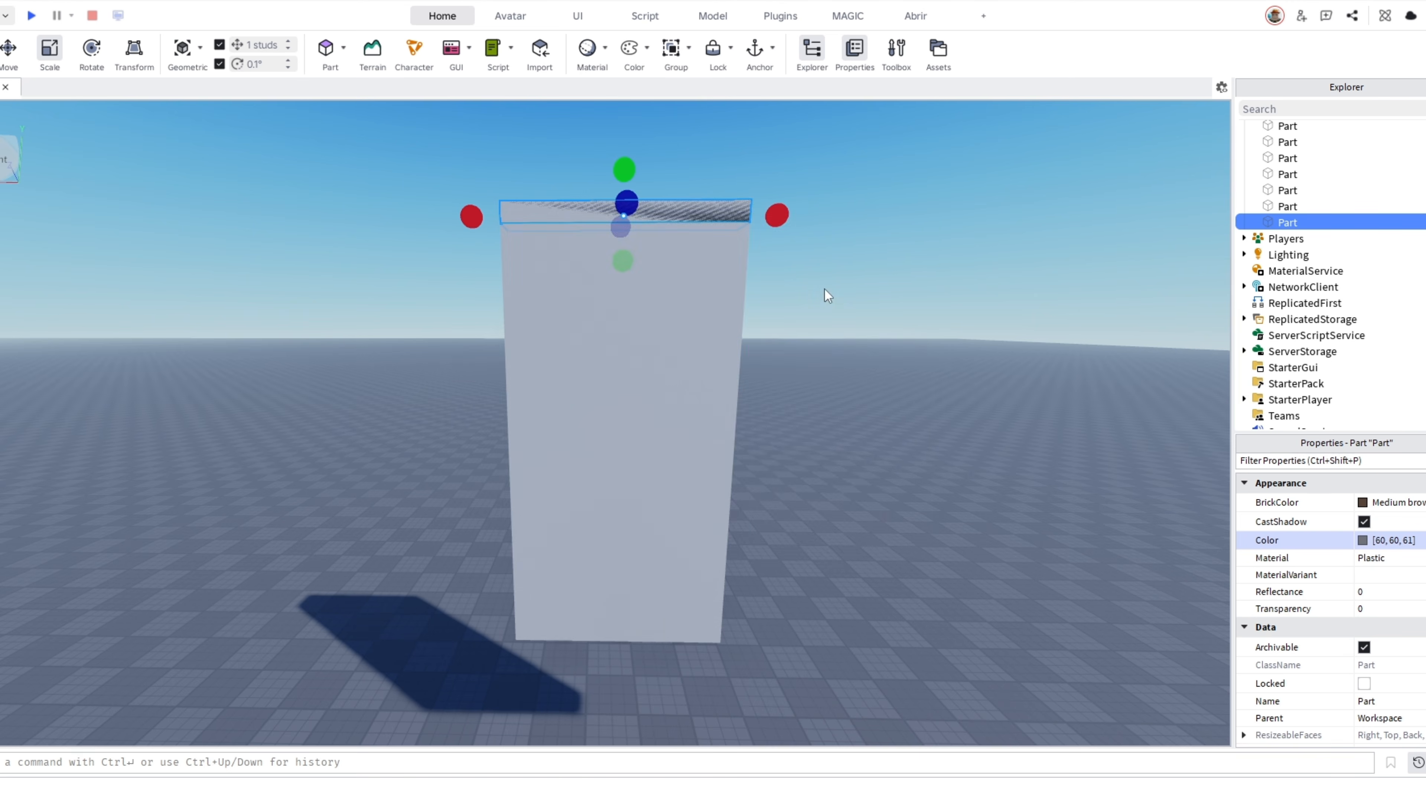
{"action": "right_click_drag", "start_coordinate": [827, 295], "coordinate": [826, 296]}
{"action": "scroll", "coordinate": [570, 353], "scroll_direction": "up", "scroll_amount": 5}
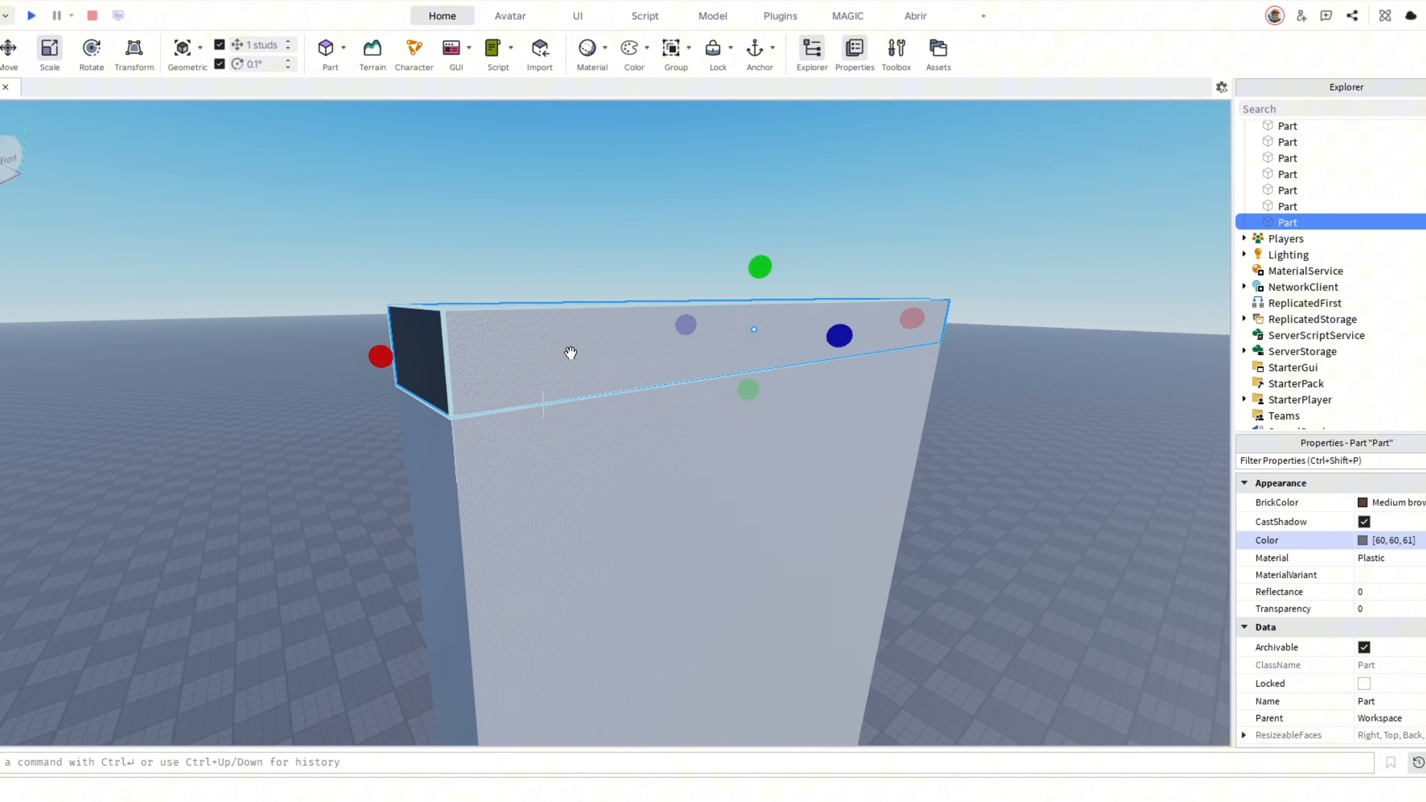
Try to scale the dark strip from its lower edge, and undo the change
{"action": "scroll", "coordinate": [582, 341], "scroll_direction": "down", "scroll_amount": 4}
{"action": "scroll", "coordinate": [585, 347], "scroll_direction": "up", "scroll_amount": 2}
{"action": "scroll", "coordinate": [584, 348], "scroll_direction": "down", "scroll_amount": 3}
{"action": "scroll", "coordinate": [585, 348], "scroll_direction": "down", "scroll_amount": 1}
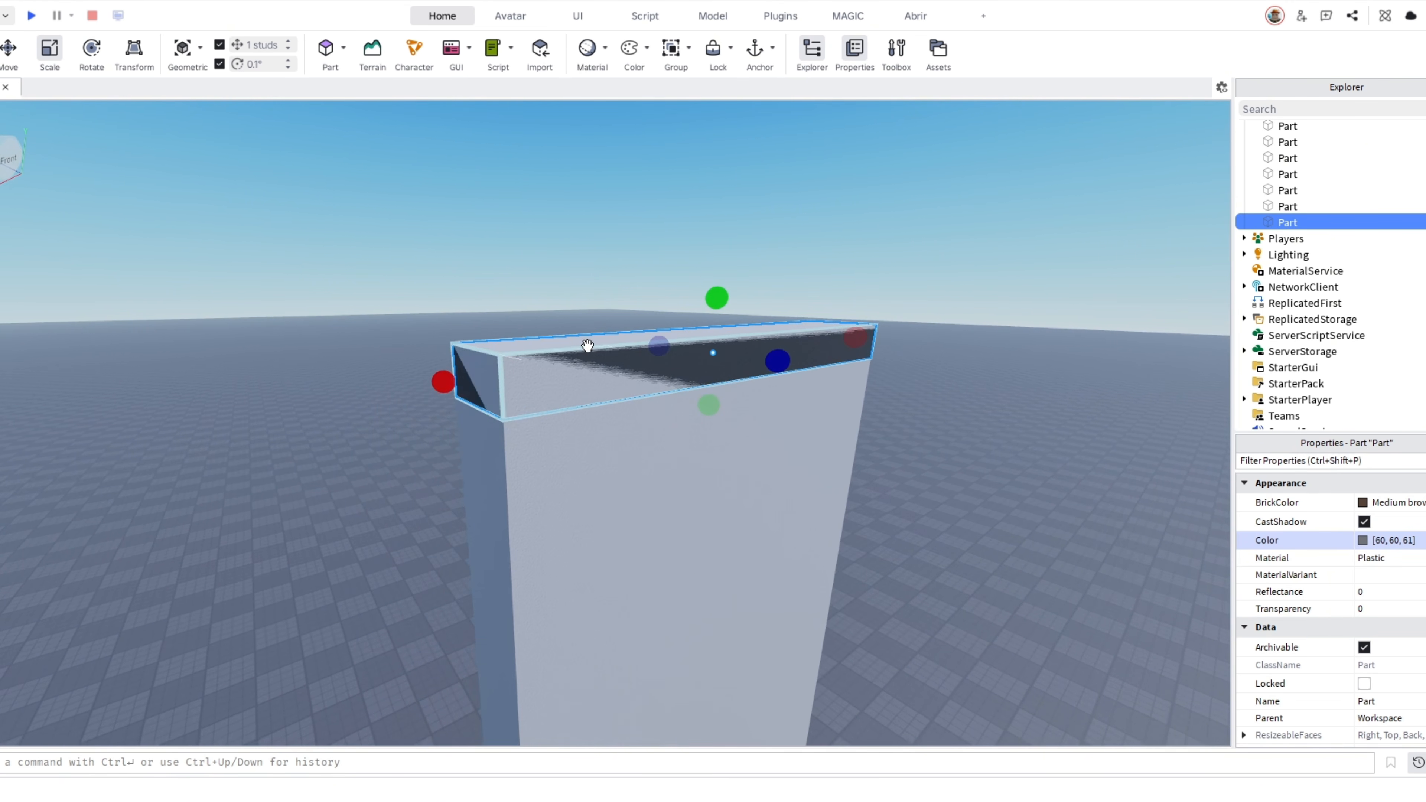
{"action": "scroll", "coordinate": [585, 347], "scroll_direction": "up", "scroll_amount": 2}
{"action": "left_click_drag", "start_coordinate": [731, 419], "coordinate": [703, 404]}
{"action": "left_click", "coordinate": [842, 231]}
{"action": "right_click_drag", "start_coordinate": [833, 196], "coordinate": [834, 196]}
{"action": "key", "text": "ctrl+z"}
{"action": "key", "text": "ctrl+z"}
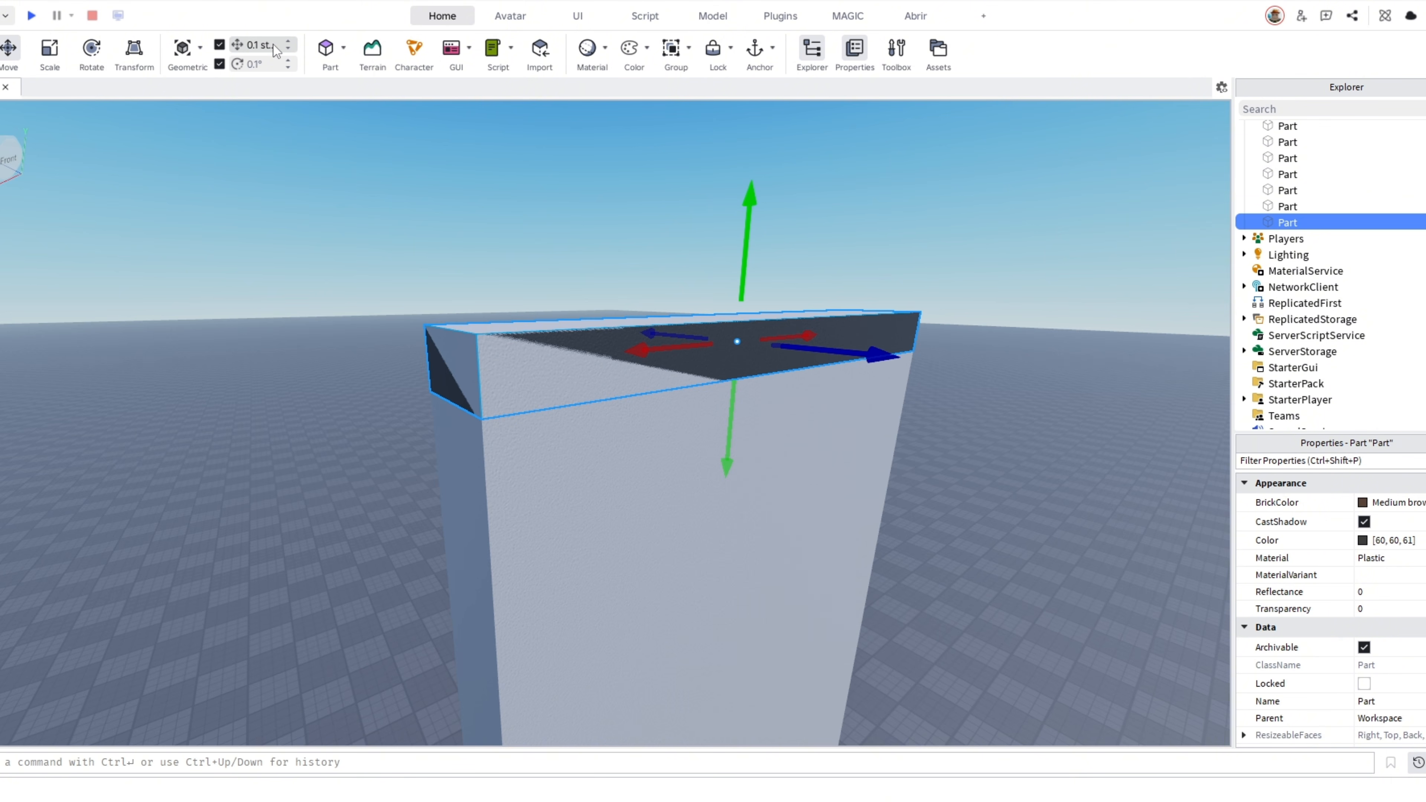
Enlarge the dark strip slightly in depth, width and upward with 0.1-stud snapping so it protrudes from the slab
{"action": "left_click", "coordinate": [55, 64]}
{"action": "right_click_drag", "start_coordinate": [676, 275], "coordinate": [673, 269]}
{"action": "left_click_drag", "start_coordinate": [713, 325], "coordinate": [719, 326], "text": "ctrl"}
{"action": "right_click_drag", "start_coordinate": [891, 283], "coordinate": [892, 283]}
{"action": "left_click_drag", "start_coordinate": [395, 511], "coordinate": [386, 518], "text": "ctrl"}
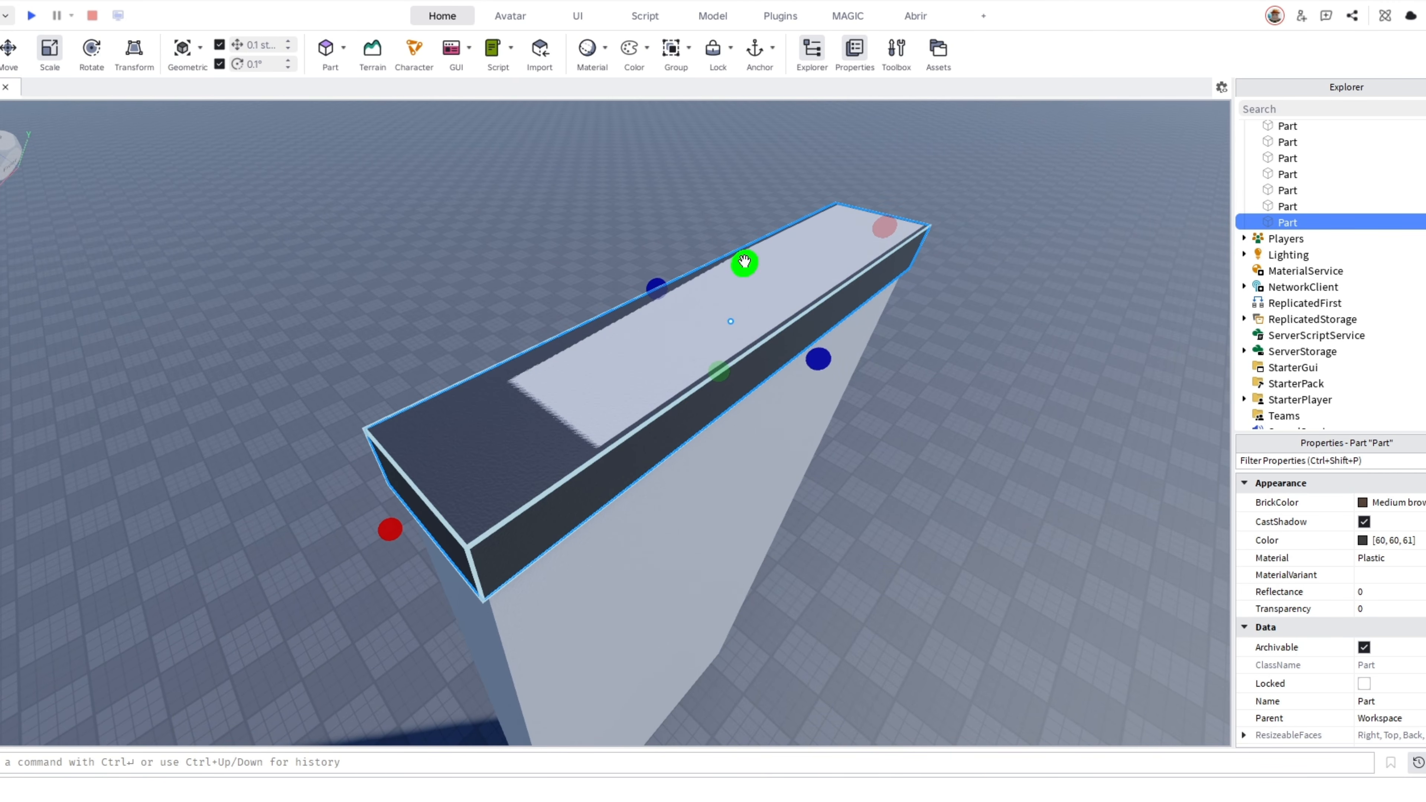
{"action": "right_click_drag", "start_coordinate": [744, 262], "coordinate": [745, 263]}
{"action": "left_click_drag", "start_coordinate": [745, 259], "coordinate": [746, 256]}
{"action": "left_click", "coordinate": [623, 212]}
Reduce the dark strip's height from below to about 0.7 studs
{"action": "right_click_drag", "start_coordinate": [622, 211], "coordinate": [661, 191]}
{"action": "scroll", "coordinate": [610, 171], "scroll_direction": "up", "scroll_amount": 2}
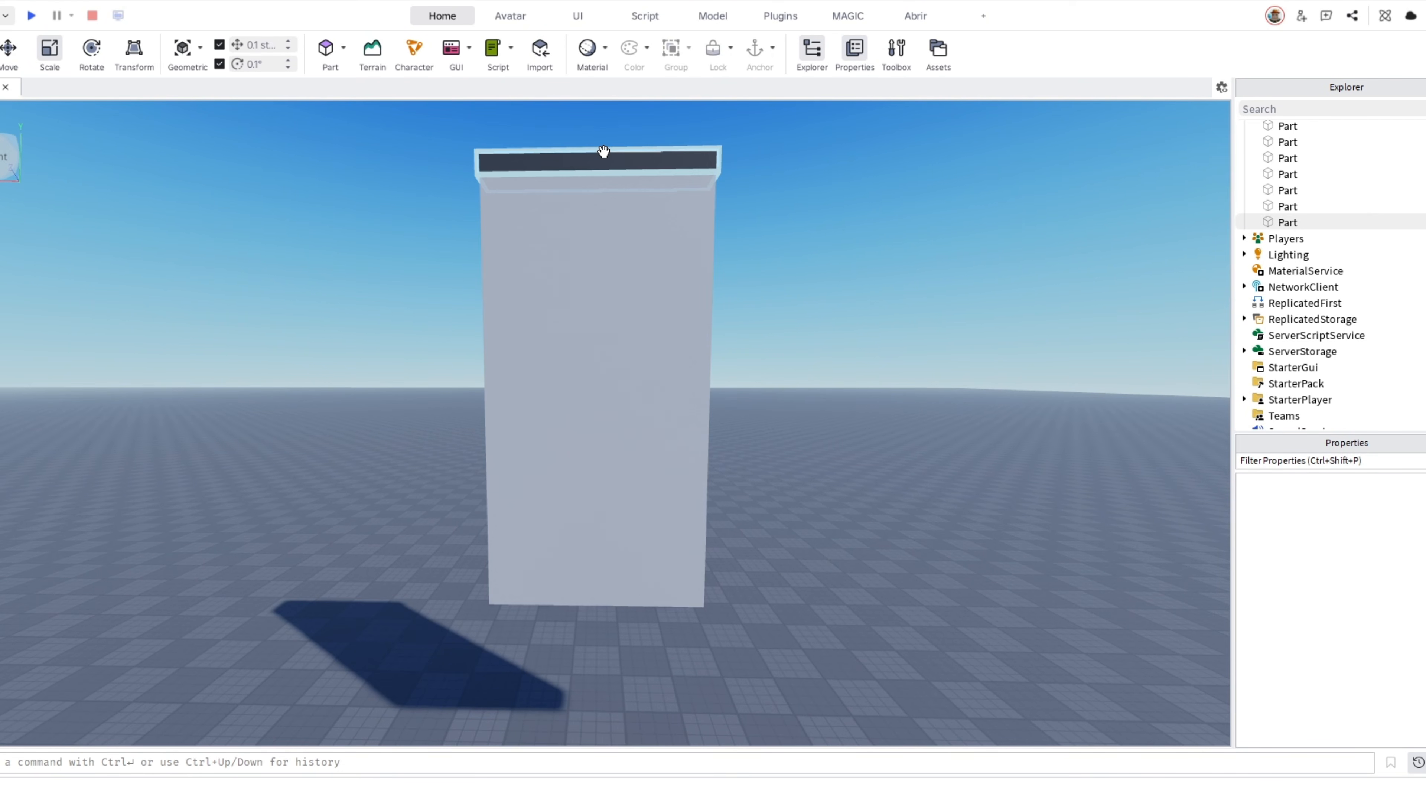
{"action": "scroll", "coordinate": [605, 147], "scroll_direction": "up", "scroll_amount": 5}
{"action": "scroll", "coordinate": [646, 255], "scroll_direction": "down", "scroll_amount": 2}
{"action": "left_click", "coordinate": [586, 338]}
{"action": "left_click_drag", "start_coordinate": [614, 428], "coordinate": [617, 410]}
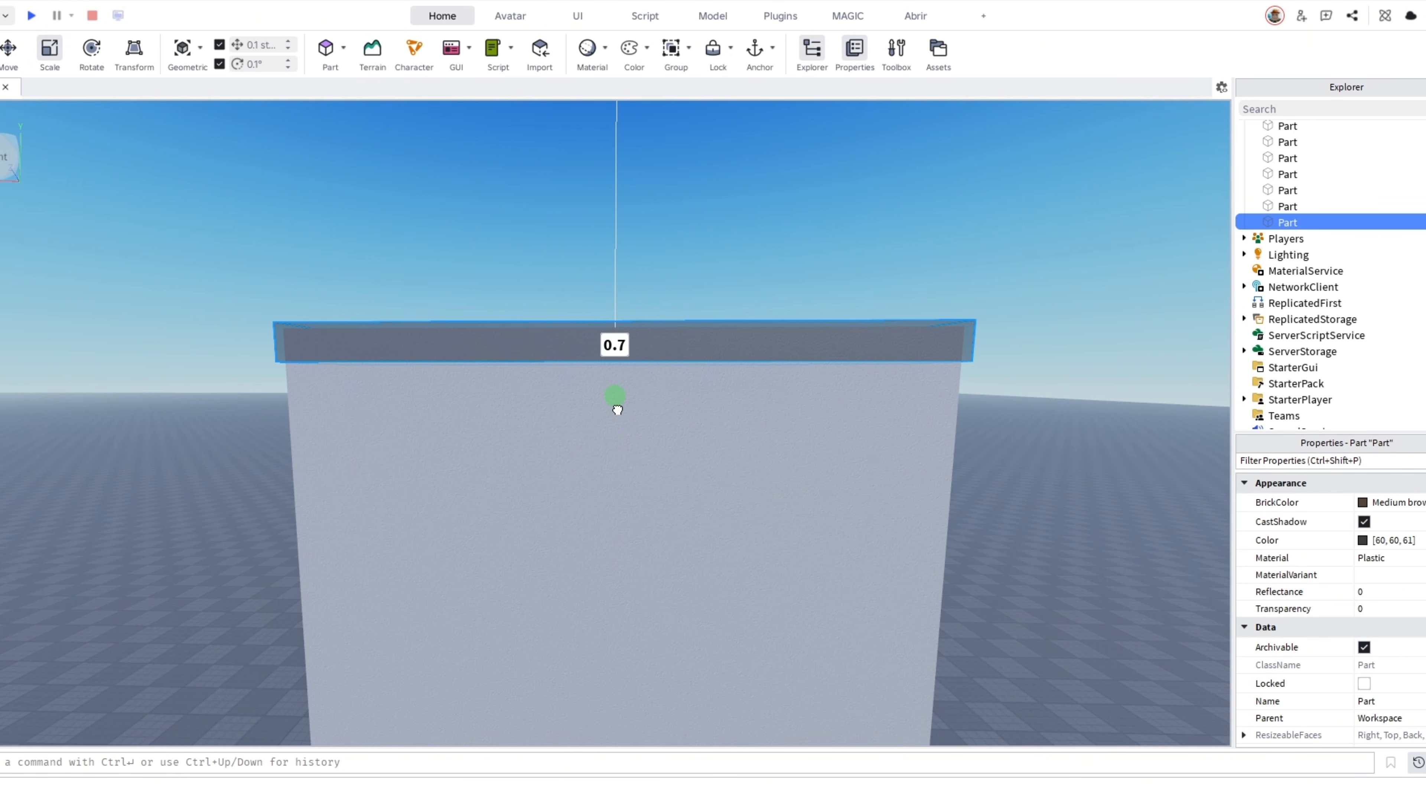
{"action": "left_click", "coordinate": [759, 212]}
{"action": "scroll", "coordinate": [759, 211], "scroll_direction": "down", "scroll_amount": 4}
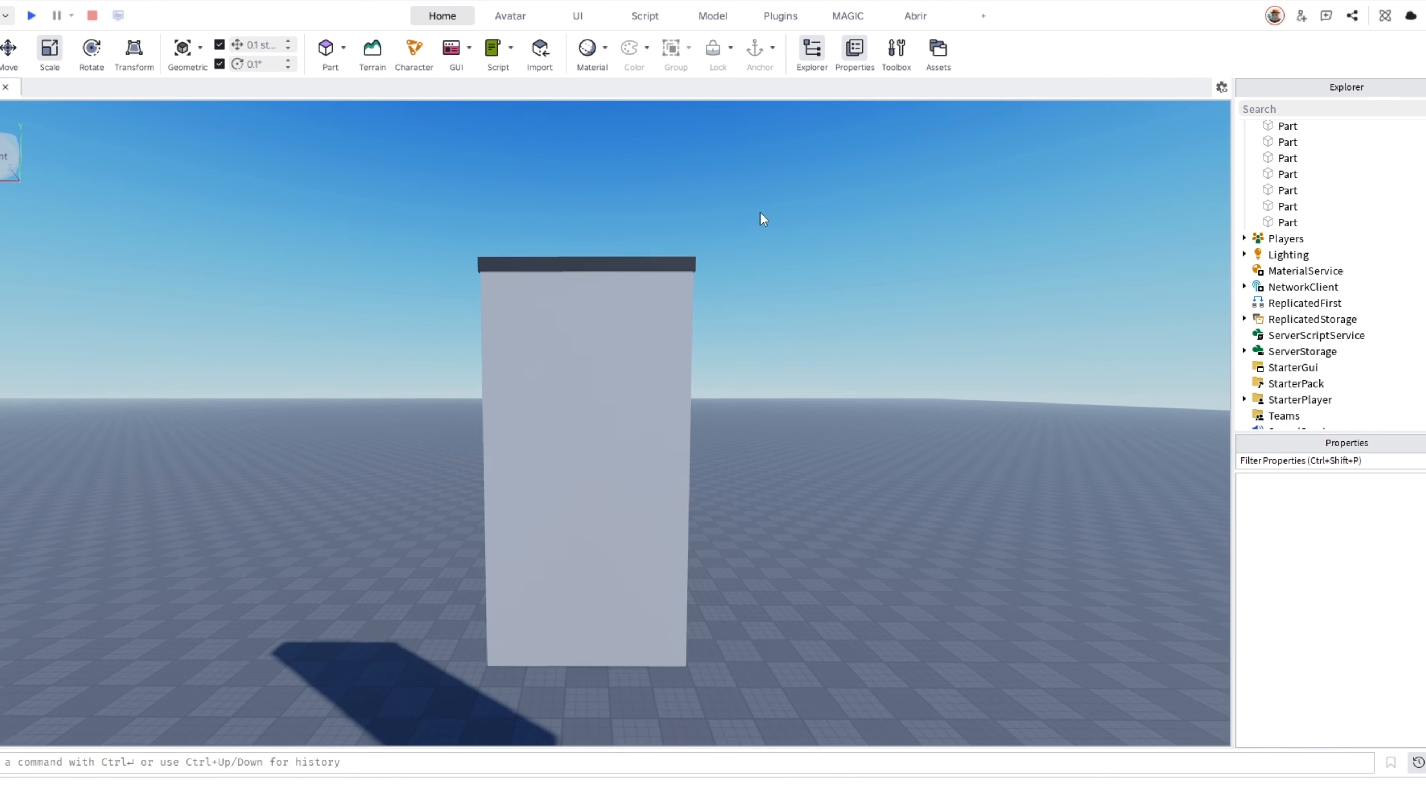
Duplicate the dark strip and move the copy down to the slab's lower edge
{"action": "left_click", "coordinate": [553, 260]}
{"action": "scroll", "coordinate": [643, 303], "scroll_direction": "up", "scroll_amount": 2}
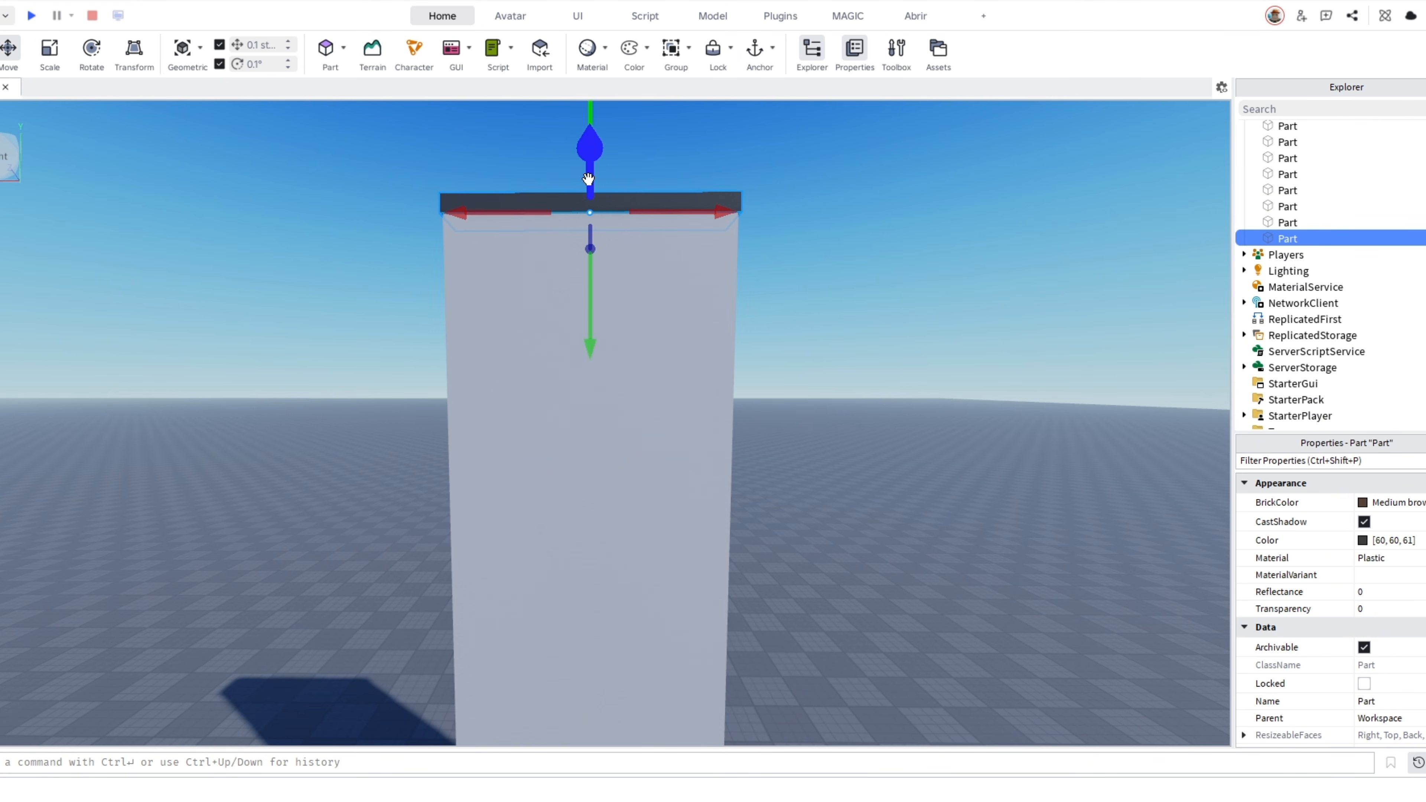
{"action": "left_click_drag", "start_coordinate": [588, 178], "coordinate": [621, 296]}
{"action": "left_click", "coordinate": [755, 331]}
{"action": "scroll", "coordinate": [754, 331], "scroll_direction": "down", "scroll_amount": 5}
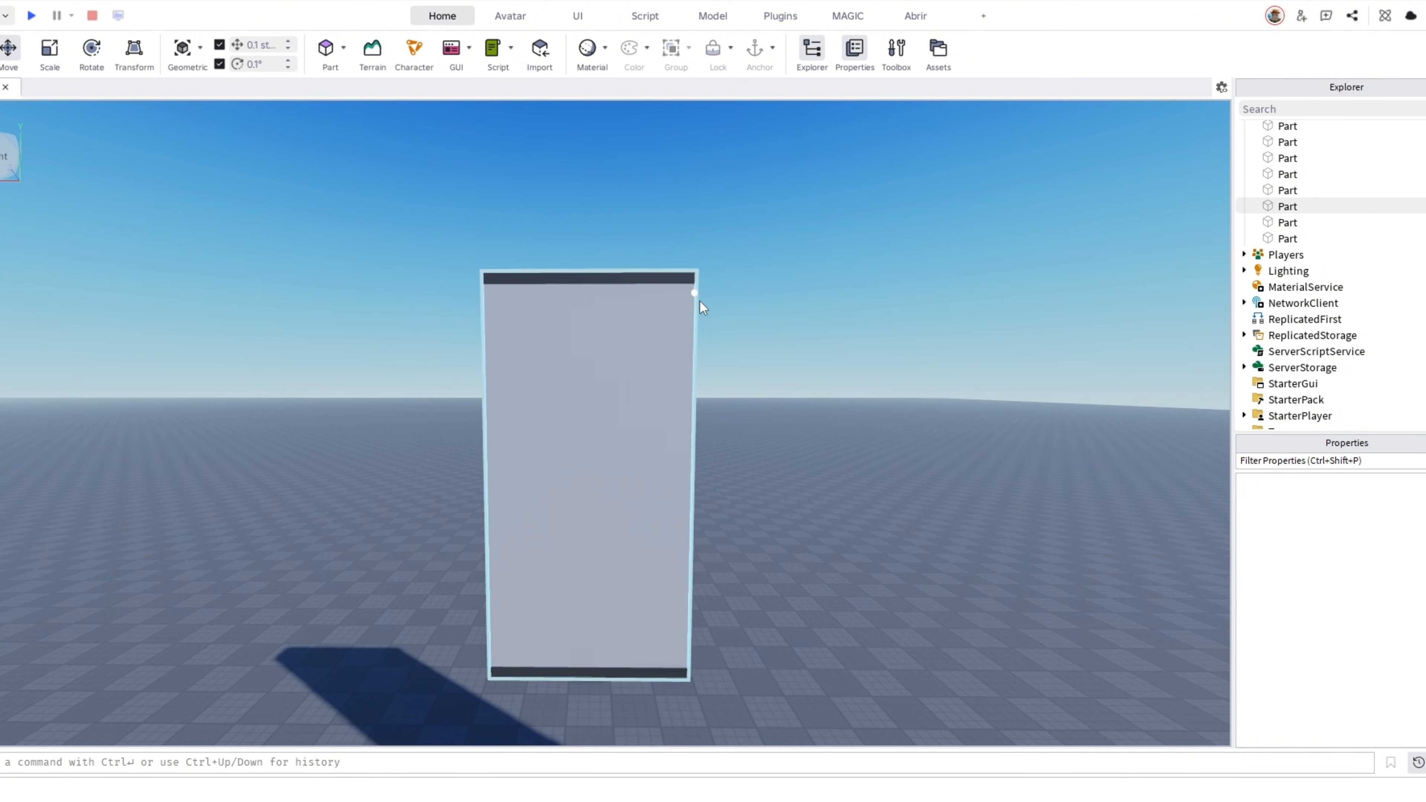
Duplicate the lower dark strip, shortening the copy into a small block placed on top of its left end
{"action": "scroll", "coordinate": [669, 376], "scroll_direction": "up", "scroll_amount": 5}
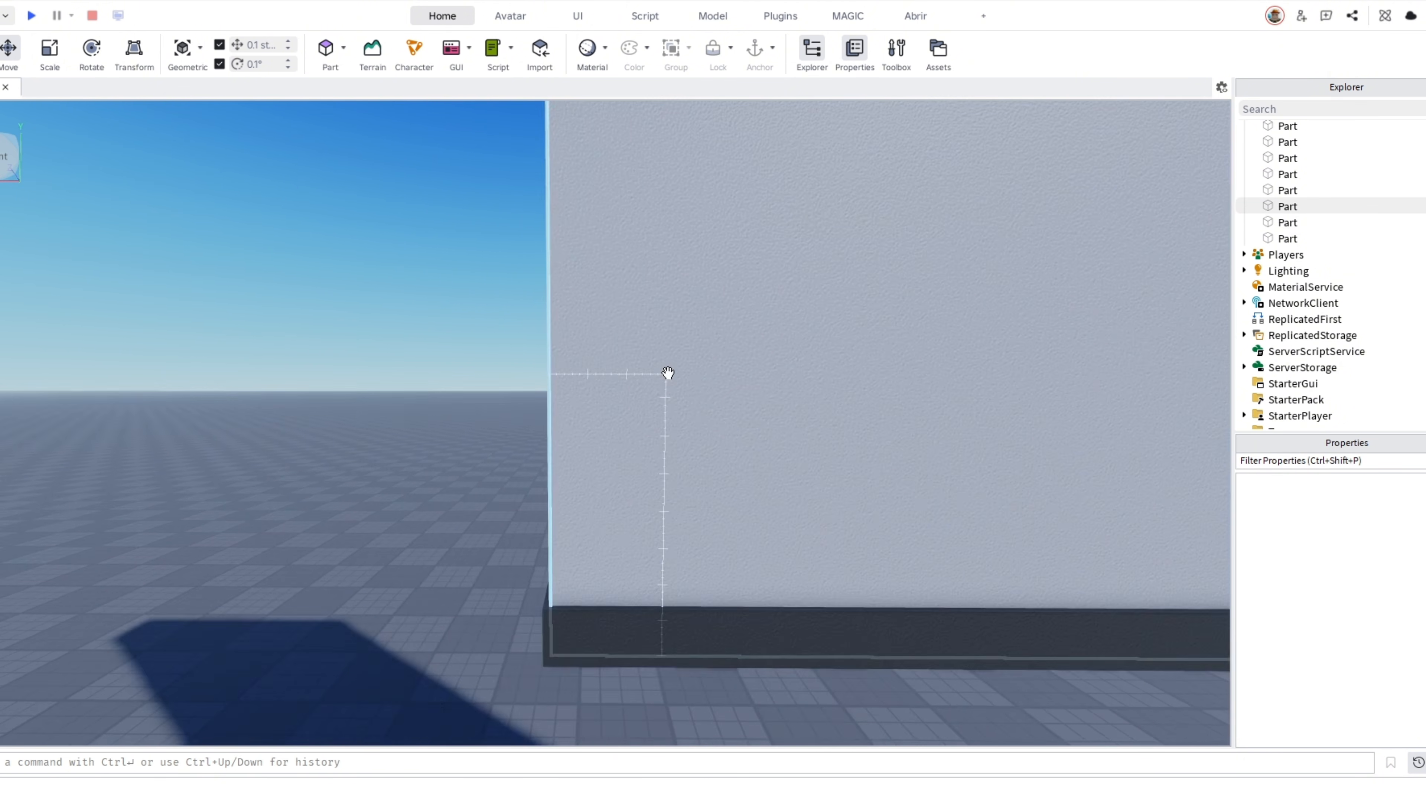
{"action": "left_click", "coordinate": [631, 398]}
{"action": "scroll", "coordinate": [682, 398], "scroll_direction": "up", "scroll_amount": 3}
{"action": "key", "text": "ctrl+3"}
{"action": "key", "text": "a"}
{"action": "left_click_drag", "start_coordinate": [705, 398], "coordinate": [726, 400]}
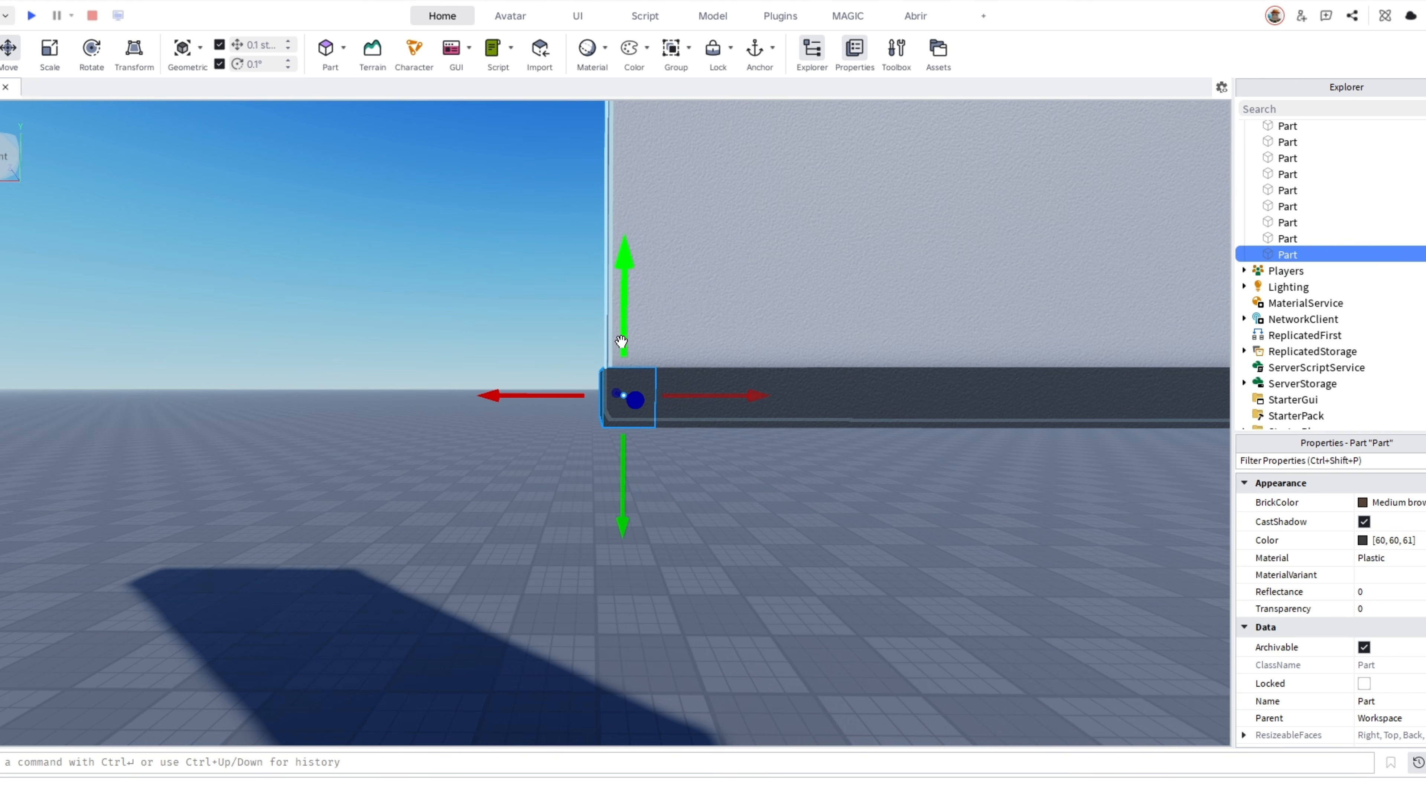
{"action": "key", "text": "e"}
{"action": "left_click", "coordinate": [393, 596]}
{"action": "right_click_drag", "start_coordinate": [393, 595], "coordinate": [381, 551]}
{"action": "key", "text": "a"}
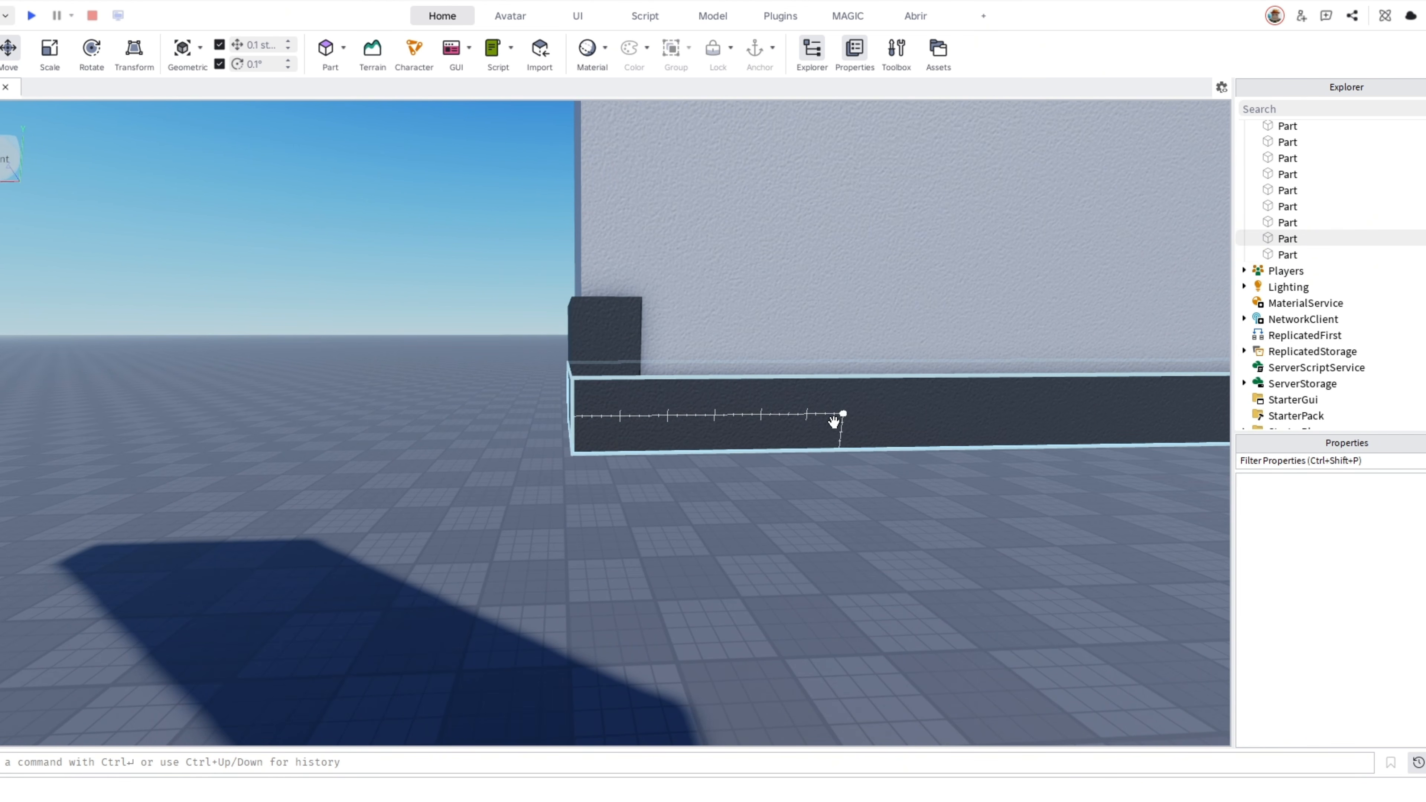
Widen the small dark block to about 2.5 studs and stretch it upward along the slab's left side
{"action": "left_click", "coordinate": [611, 339]}
{"action": "key", "text": "ctrl+3"}
{"action": "left_click_drag", "start_coordinate": [660, 335], "coordinate": [833, 337]}
{"action": "left_click", "coordinate": [735, 540]}
{"action": "key", "text": "s"}
{"action": "key", "text": "d"}
{"action": "left_click_drag", "start_coordinate": [560, 274], "coordinate": [560, 113]}
{"action": "left_click", "coordinate": [454, 382]}
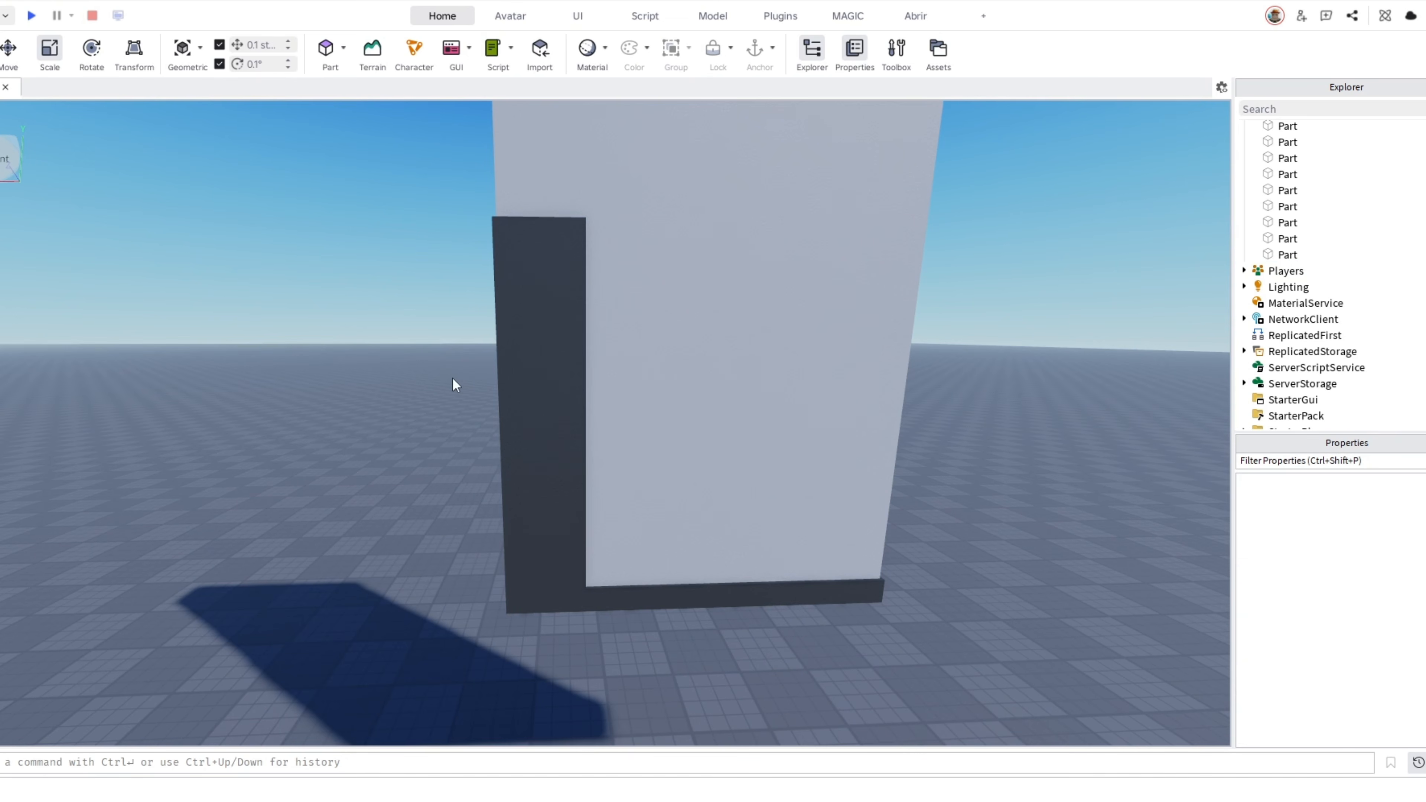
Compare the upright dark strip's width with the lower strip's thickness using the Scale tool
{"action": "mouse_move", "coordinate": [454, 382]}
{"action": "right_mouse_down"}
{"action": "mouse_move", "coordinate": [408, 404]}
{"action": "mouse_move", "coordinate": [449, 390]}
{"action": "right_mouse_up"}
{"action": "key", "text": "w"}
{"action": "left_click", "coordinate": [548, 342]}
{"action": "left_click_drag", "start_coordinate": [657, 415], "coordinate": [654, 413]}
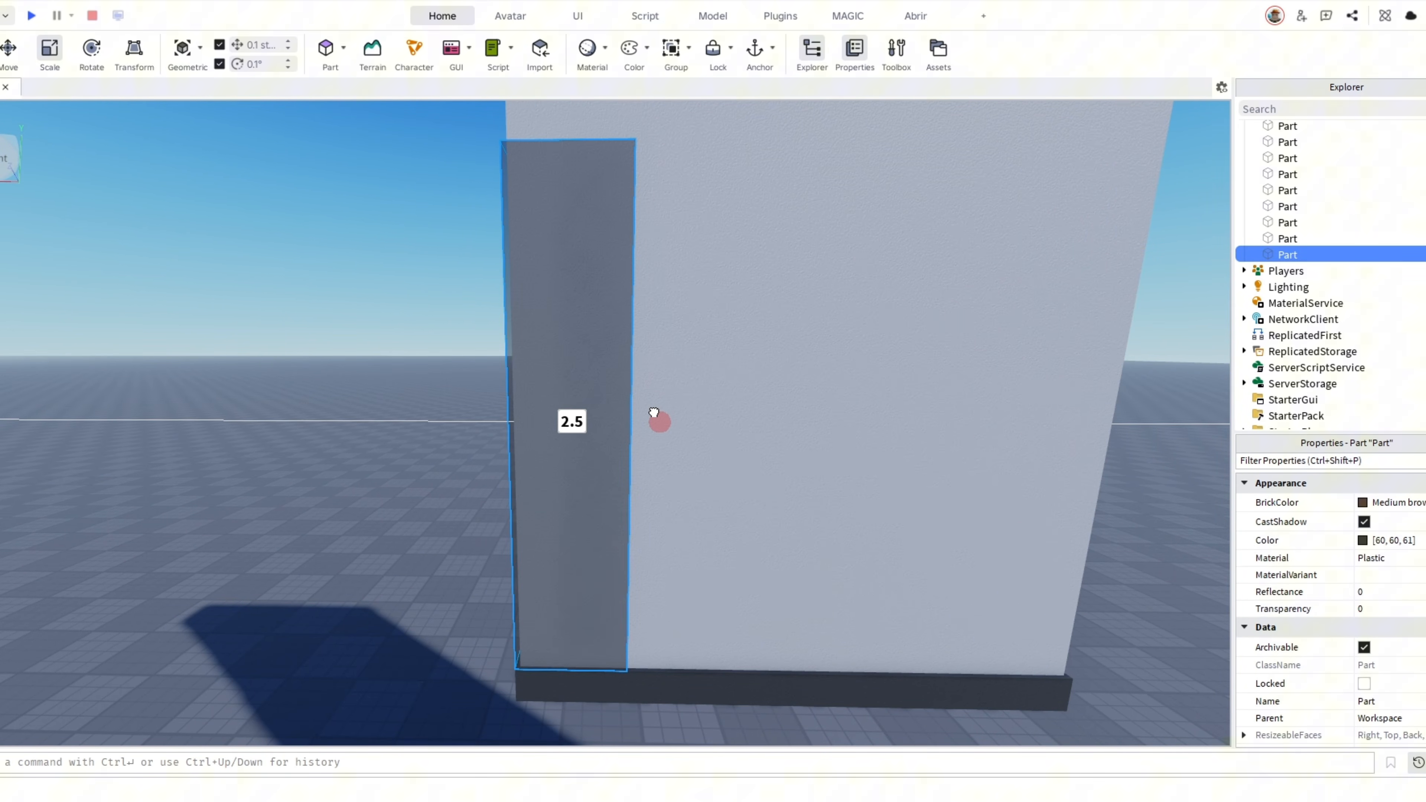
{"action": "left_click", "coordinate": [660, 418]}
{"action": "right_click_drag", "start_coordinate": [786, 443], "coordinate": [802, 427]}
{"action": "key", "text": "q"}
{"action": "scroll", "coordinate": [802, 428], "scroll_direction": "up", "scroll_amount": 3}
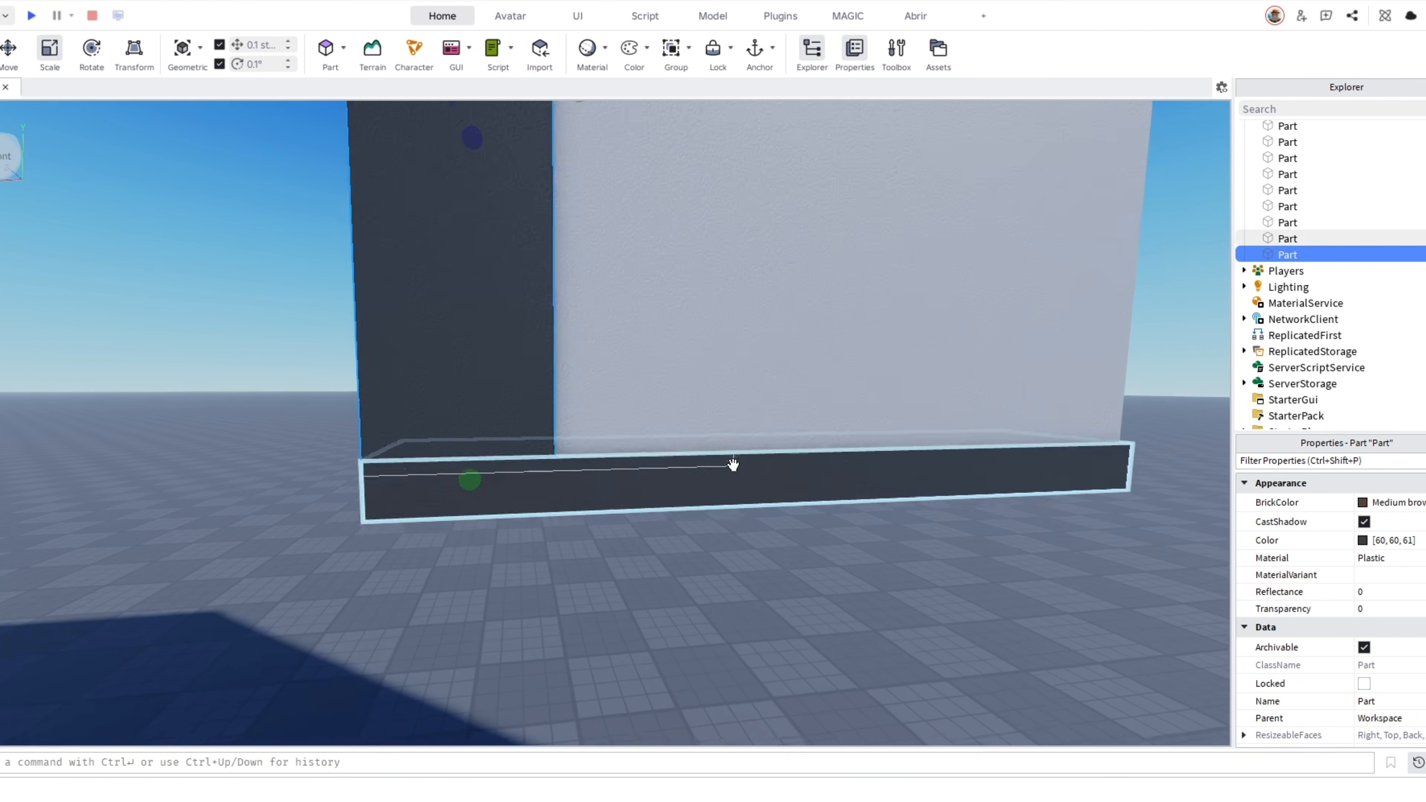
{"action": "scroll", "coordinate": [733, 465], "scroll_direction": "up", "scroll_amount": 1}
{"action": "left_click", "coordinate": [734, 465]}
{"action": "left_click", "coordinate": [776, 410]}
{"action": "left_click_drag", "start_coordinate": [777, 409], "coordinate": [767, 399]}
{"action": "scroll", "coordinate": [622, 581], "scroll_direction": "down", "scroll_amount": 4}
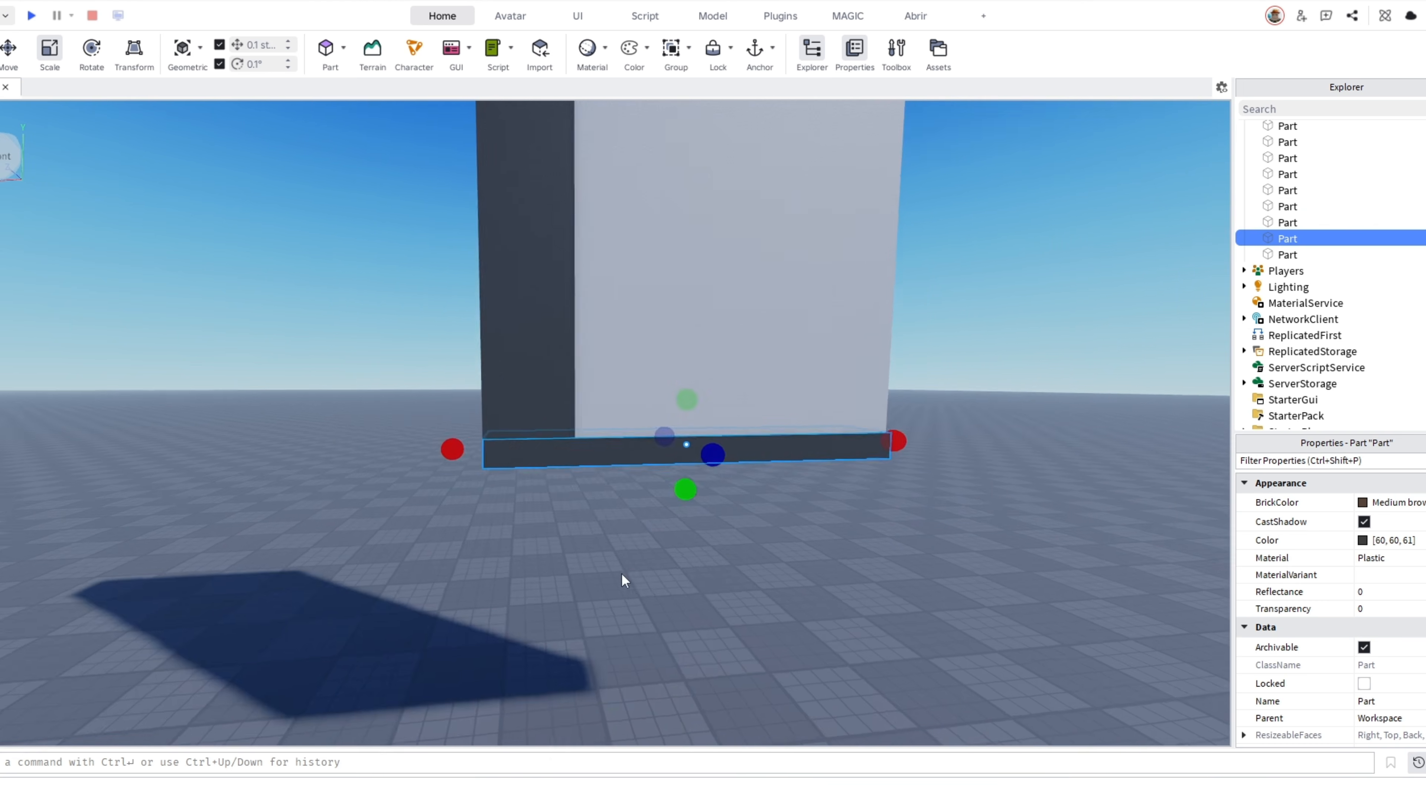
Narrow the upright dark strip to match the thickness of the lower strip
{"action": "right_click_drag", "start_coordinate": [622, 581], "coordinate": [624, 595]}
{"action": "key", "text": "w"}
{"action": "key", "text": "e"}
{"action": "left_click", "coordinate": [580, 409]}
{"action": "left_click_drag", "start_coordinate": [645, 458], "coordinate": [560, 467]}
Stretch the upright dark strip upward until it meets the upper strip of the frame
{"action": "right_click_drag", "start_coordinate": [646, 438], "coordinate": [651, 421]}
{"action": "scroll", "coordinate": [652, 421], "scroll_direction": "down", "scroll_amount": 4}
{"action": "scroll", "coordinate": [600, 427], "scroll_direction": "up", "scroll_amount": 3}
{"action": "left_click_drag", "start_coordinate": [590, 431], "coordinate": [608, 255]}
{"action": "key", "text": "e"}
{"action": "key", "text": "q"}
Duplicate the upright strip and move the copy 11.4 studs across to the slab's opposite side
{"action": "key", "text": "ctrl+d"}
{"action": "key", "text": "ctrl+2"}
{"action": "left_click_drag", "start_coordinate": [485, 397], "coordinate": [530, 416]}
{"action": "key", "text": "d"}
{"action": "key", "text": "s"}
{"action": "key", "text": "a"}
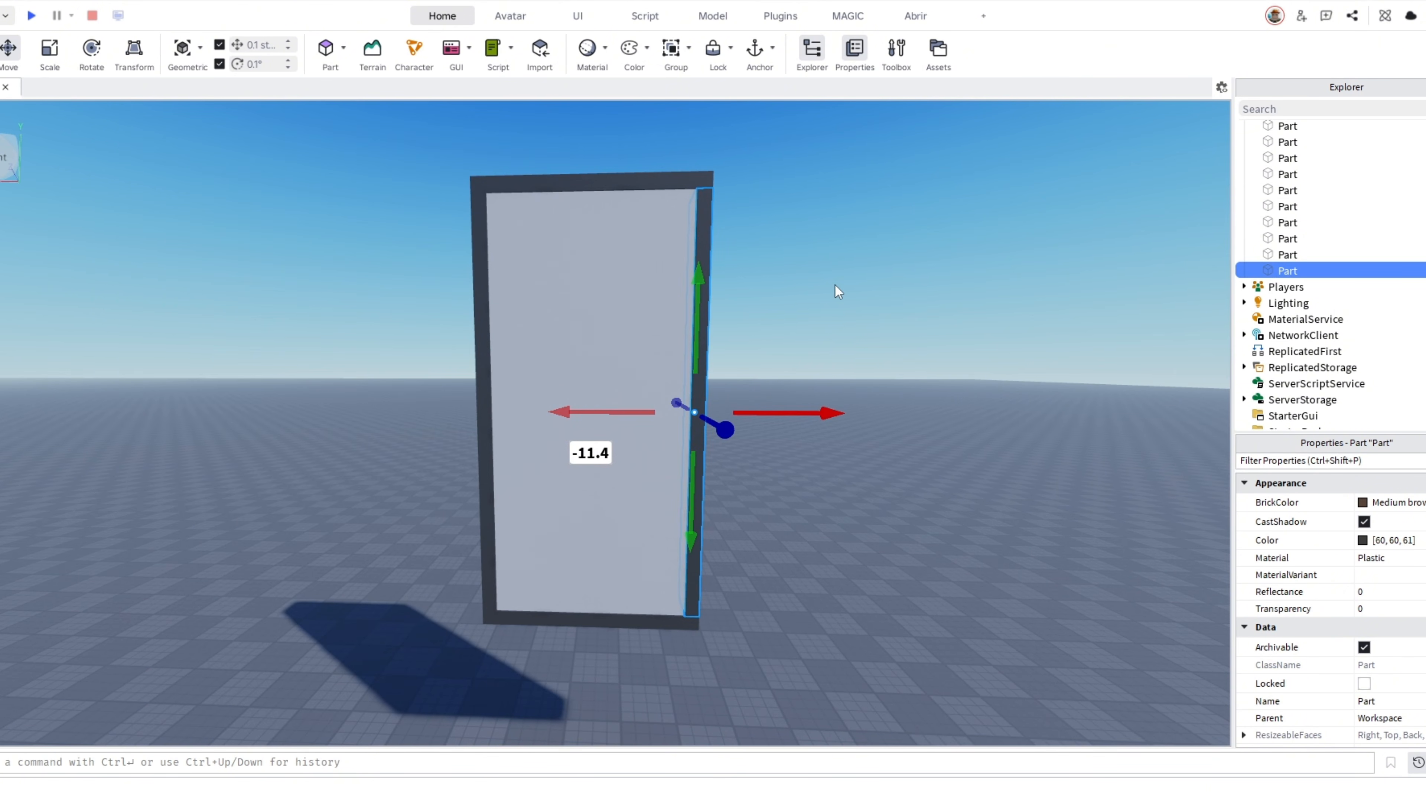
{"action": "left_click", "coordinate": [834, 284]}
{"action": "right_click_drag", "start_coordinate": [834, 284], "coordinate": [836, 291]}
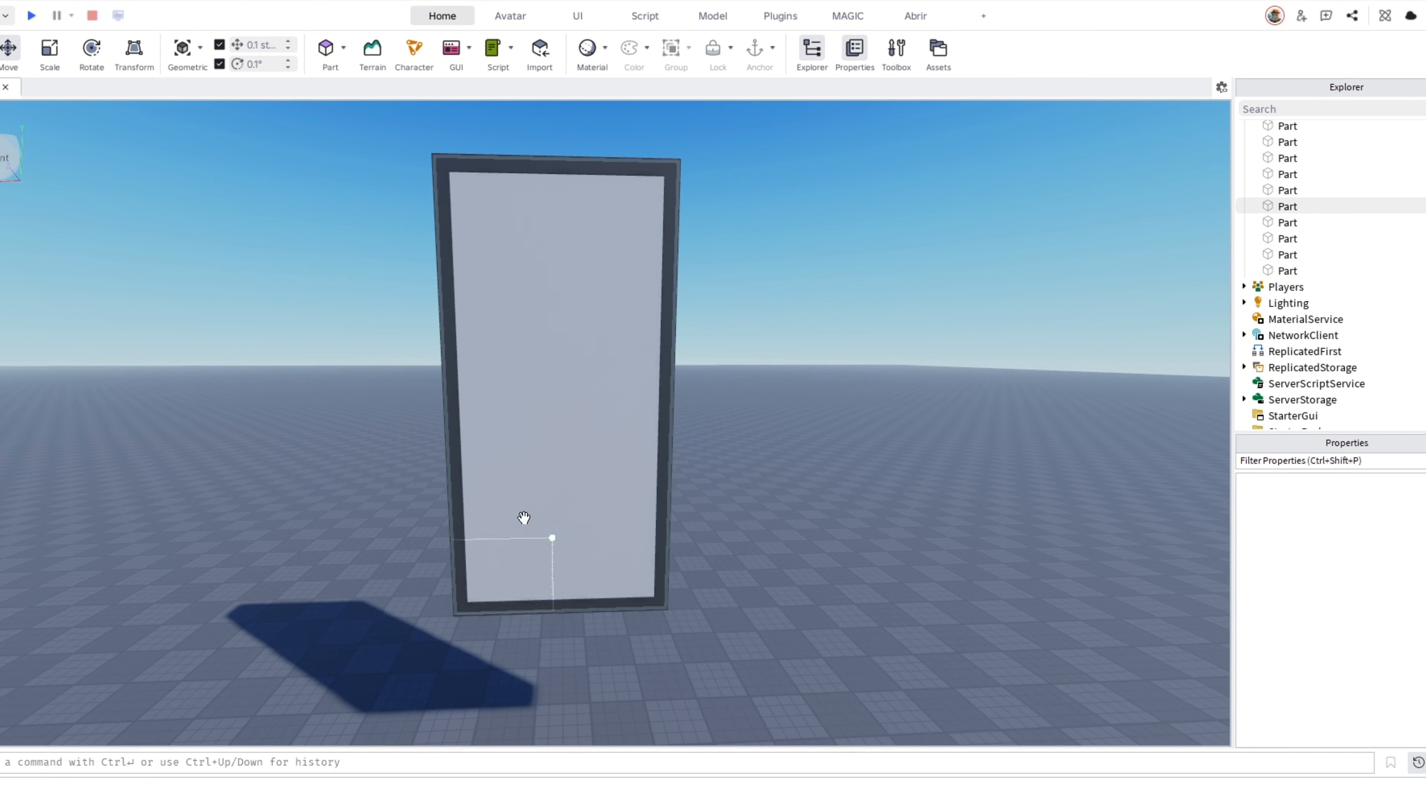
Duplicate the frame's right upright and extend the copy inward as a vertical panel across part of the slab
{"action": "key", "text": "w"}
{"action": "key", "text": "a"}
{"action": "key", "text": "w"}
{"action": "key", "text": "e"}
{"action": "key", "text": "q"}
{"action": "left_click", "coordinate": [742, 229]}
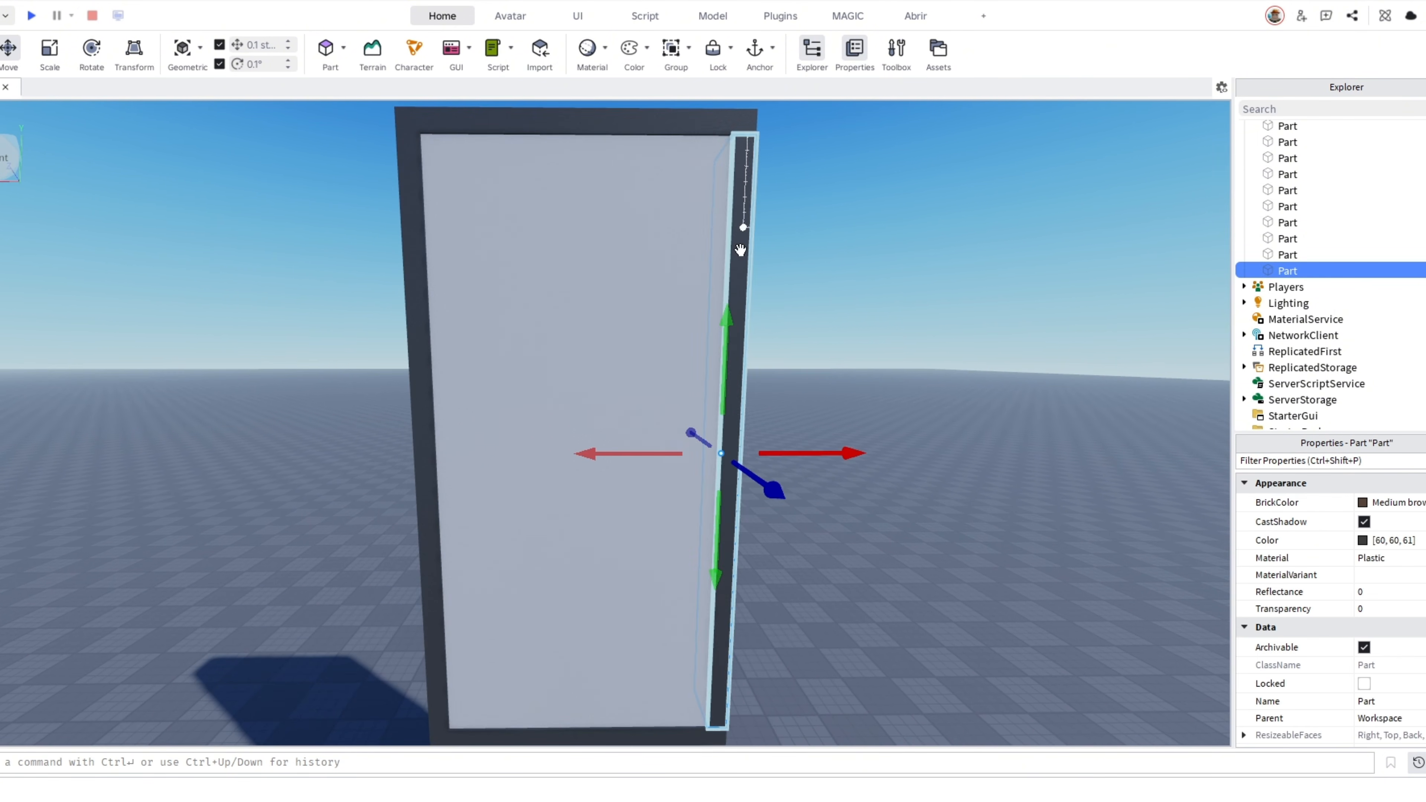
{"action": "key", "text": "ctrl+d"}
{"action": "left_click_drag", "start_coordinate": [672, 453], "coordinate": [618, 454]}
Color the new vertical panel a lighter grey, [90, 90, 91]
{"action": "left_click", "coordinate": [1363, 540]}
{"action": "left_click", "coordinate": [900, 353]}
{"action": "left_click", "coordinate": [831, 537]}
{"action": "left_click", "coordinate": [944, 440]}
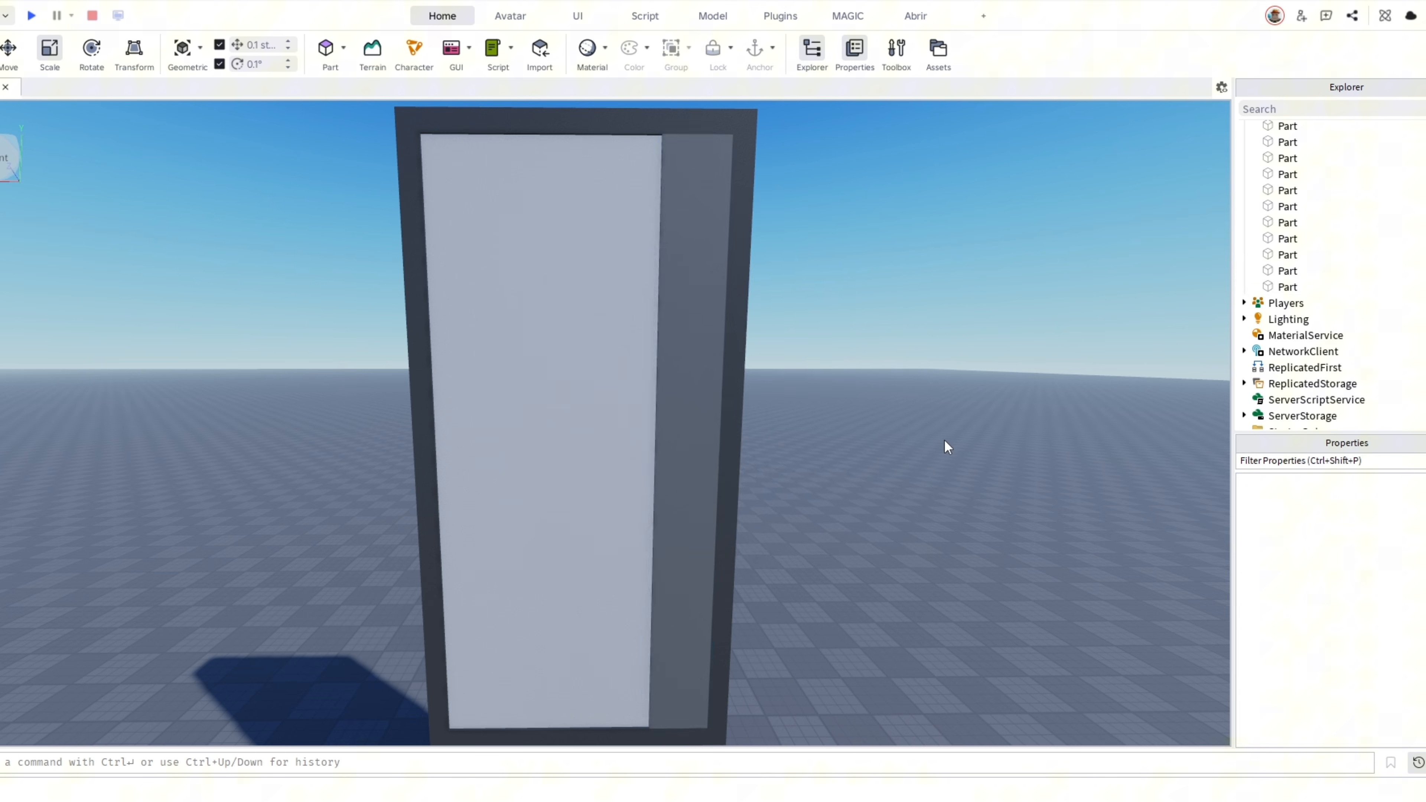
Select all four frame strips and color them near-black [33, 33, 34]
{"action": "key", "text": "s"}
{"action": "left_click", "coordinate": [682, 142]}
{"action": "left_click", "coordinate": [431, 265], "text": "shift"}
{"action": "left_click", "coordinate": [503, 712], "text": "shift"}
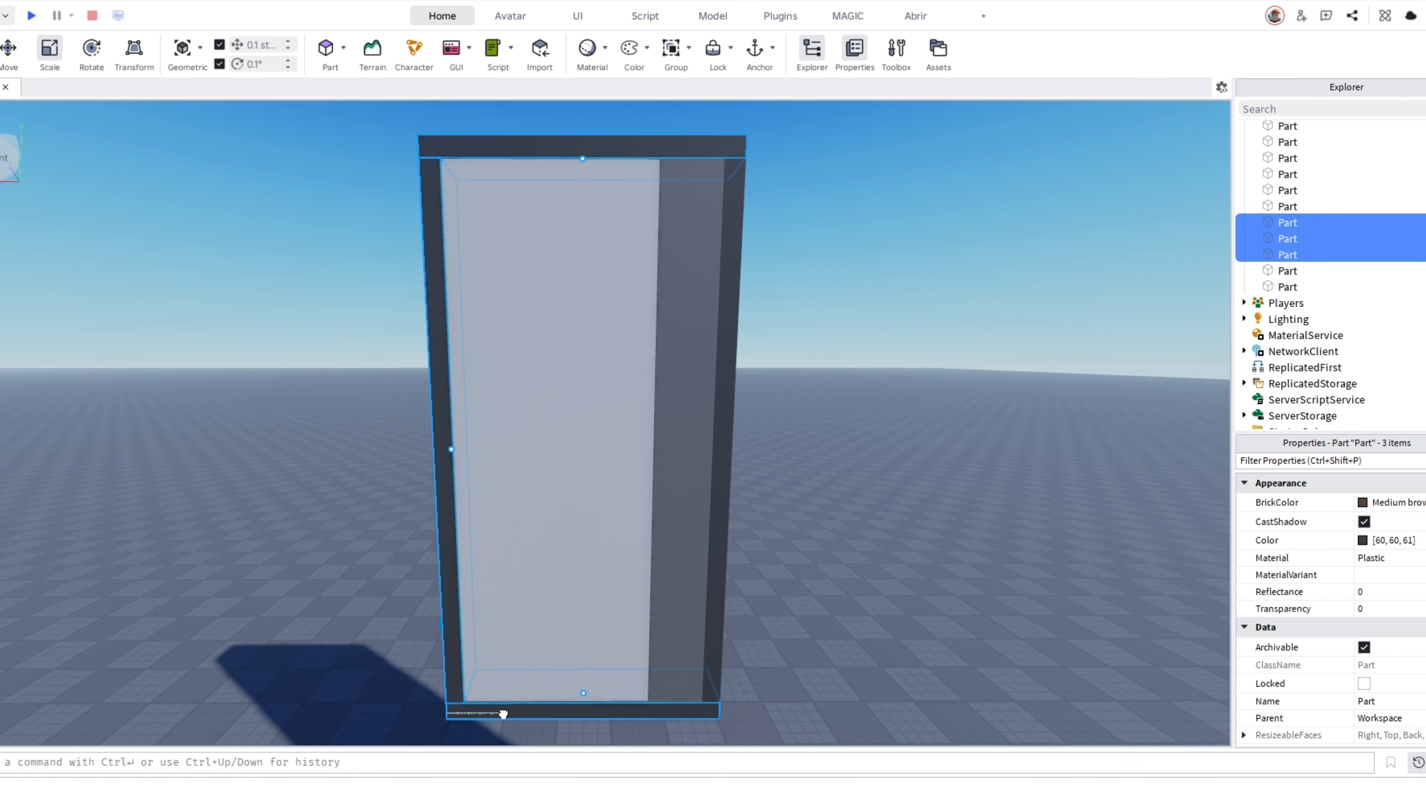
{"action": "left_click", "coordinate": [715, 629], "text": "shift"}
{"action": "left_click", "coordinate": [1362, 540]}
{"action": "left_click", "coordinate": [899, 378]}
{"action": "left_click", "coordinate": [900, 389]}
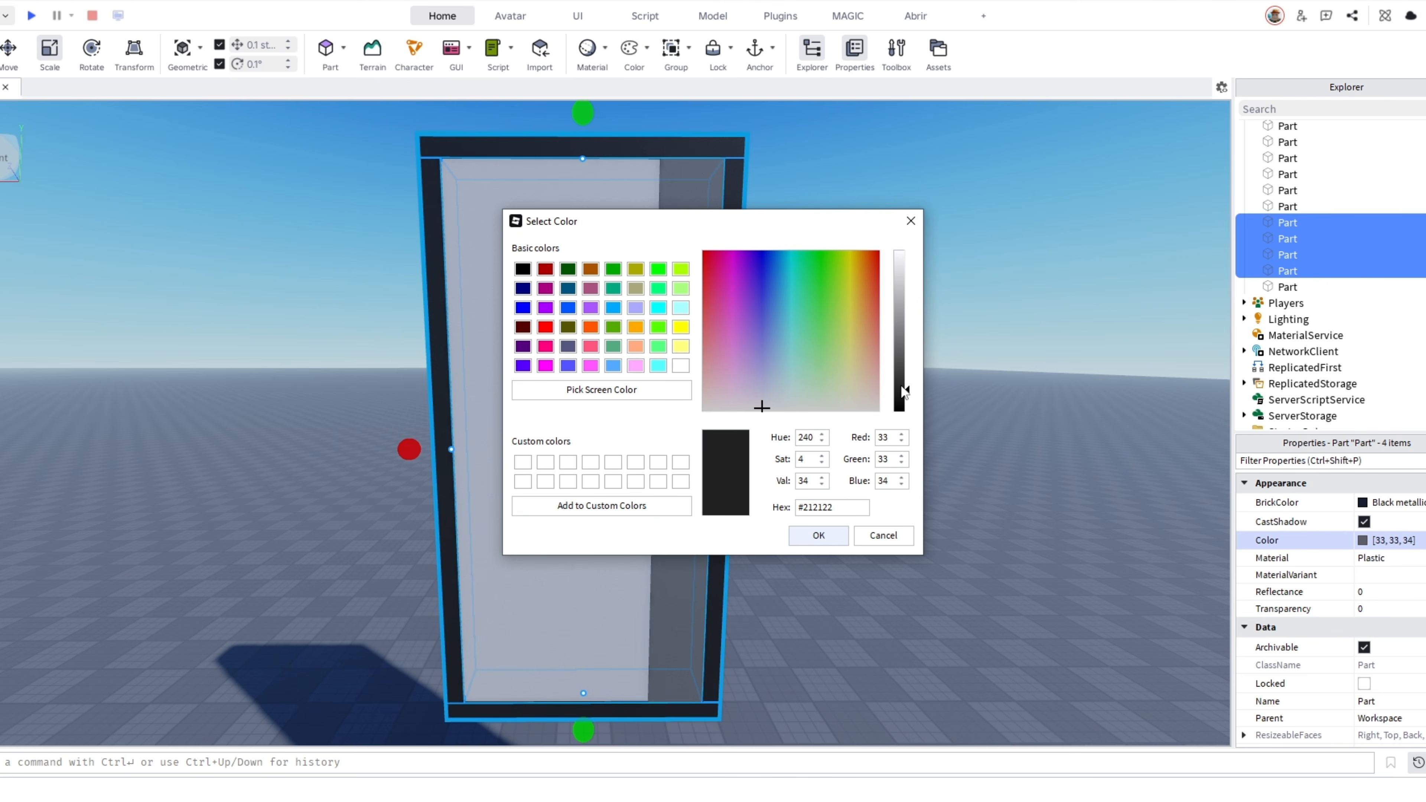
{"action": "left_click", "coordinate": [817, 532]}
{"action": "left_click", "coordinate": [888, 479]}
Duplicate the grey panel twice, placing one copy against the frame's left side and one in the centre
{"action": "left_click", "coordinate": [691, 449]}
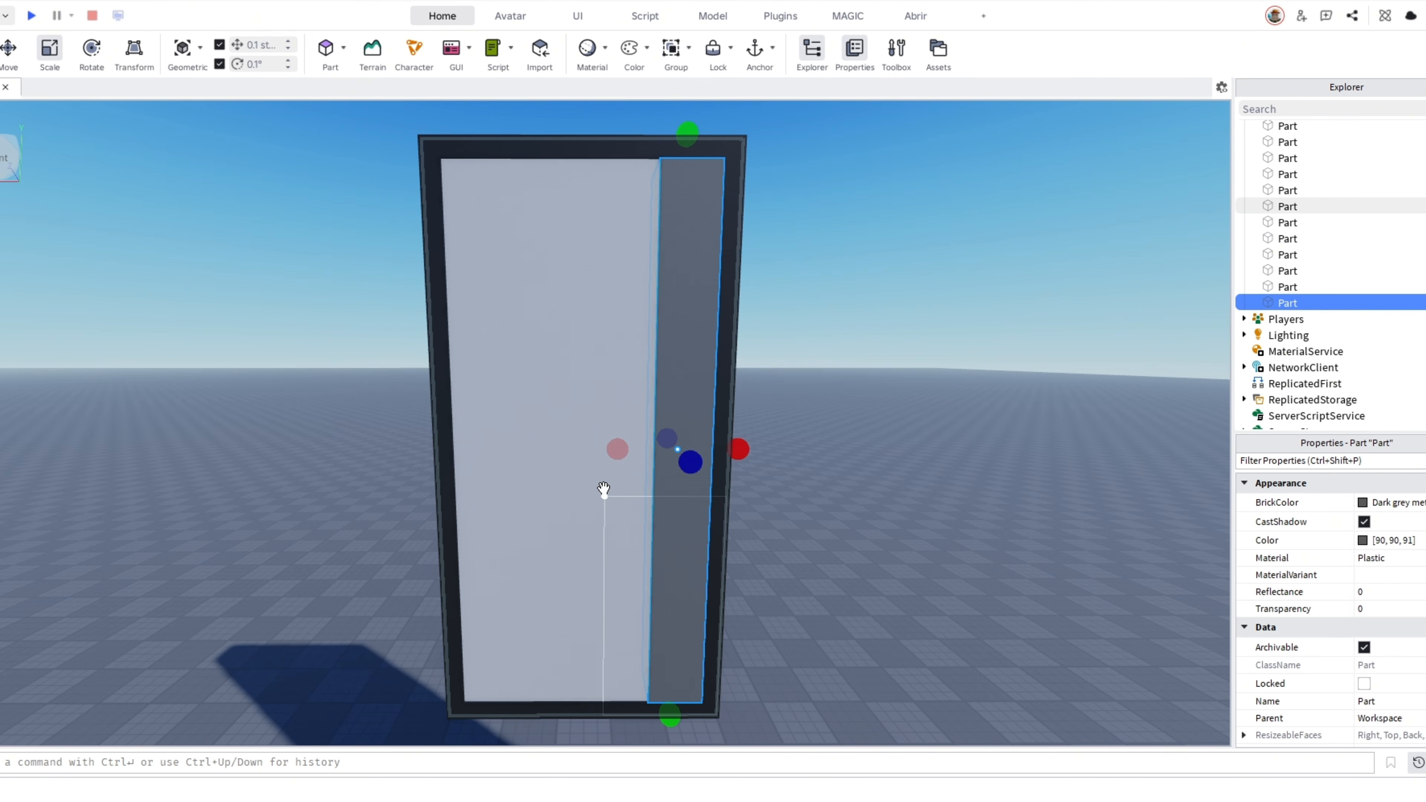
{"action": "left_click_drag", "start_coordinate": [614, 449], "coordinate": [423, 447]}
{"action": "left_click_drag", "start_coordinate": [559, 448], "coordinate": [645, 466]}
{"action": "key", "text": "ctrl+3"}
{"action": "left_click", "coordinate": [646, 463]}
{"action": "scroll", "coordinate": [693, 434], "scroll_direction": "up", "scroll_amount": 1}
{"action": "scroll", "coordinate": [646, 483], "scroll_direction": "up", "scroll_amount": 1}
{"action": "right_click_drag", "start_coordinate": [898, 446], "coordinate": [899, 438]}
{"action": "scroll", "coordinate": [899, 446], "scroll_direction": "down", "scroll_amount": 4}
{"action": "scroll", "coordinate": [899, 446], "scroll_direction": "up", "scroll_amount": 3}
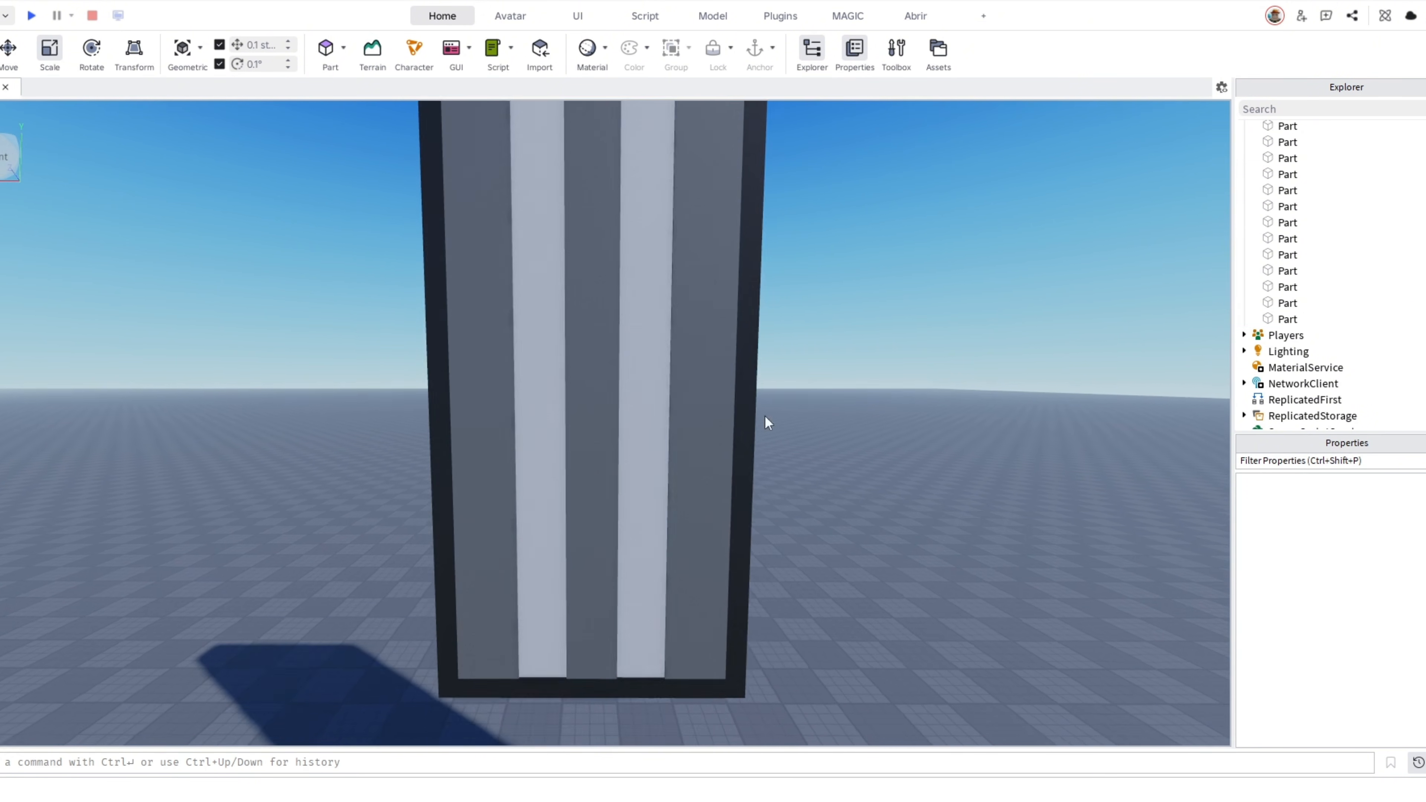
Widen the centre grey panel symmetrically and narrow the two outer grey panels
{"action": "scroll", "coordinate": [752, 418], "scroll_direction": "down", "scroll_amount": 1}
{"action": "left_click", "coordinate": [696, 431]}
{"action": "left_click", "coordinate": [591, 436]}
{"action": "mouse_move", "coordinate": [644, 452]}
{"action": "left_mouse_down", "text": "ctrl"}
{"action": "mouse_move", "coordinate": [660, 452]}
{"action": "mouse_move", "coordinate": [643, 452]}
{"action": "left_mouse_up", "text": "ctrl"}
{"action": "left_click", "coordinate": [685, 447]}
{"action": "left_click", "coordinate": [502, 424]}
{"action": "left_click_drag", "start_coordinate": [556, 450], "coordinate": [535, 458]}
{"action": "left_click", "coordinate": [855, 319]}
{"action": "scroll", "coordinate": [855, 319], "scroll_direction": "down", "scroll_amount": 4}
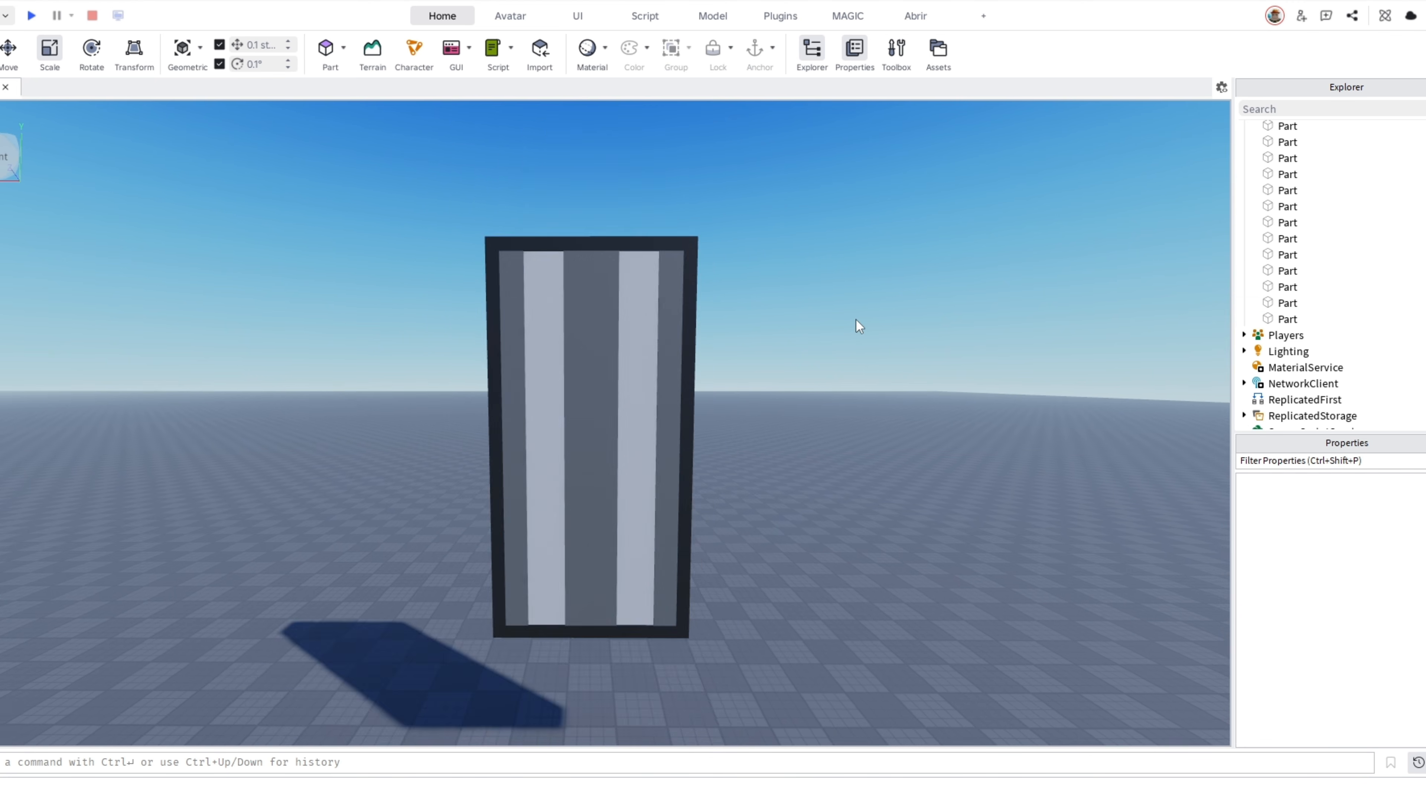
Duplicate the centre panel and rotate the copy 90° to horizontal using 15° rotation snapping
{"action": "scroll", "coordinate": [856, 319], "scroll_direction": "up", "scroll_amount": 4}
{"action": "scroll", "coordinate": [639, 396], "scroll_direction": "down", "scroll_amount": 2}
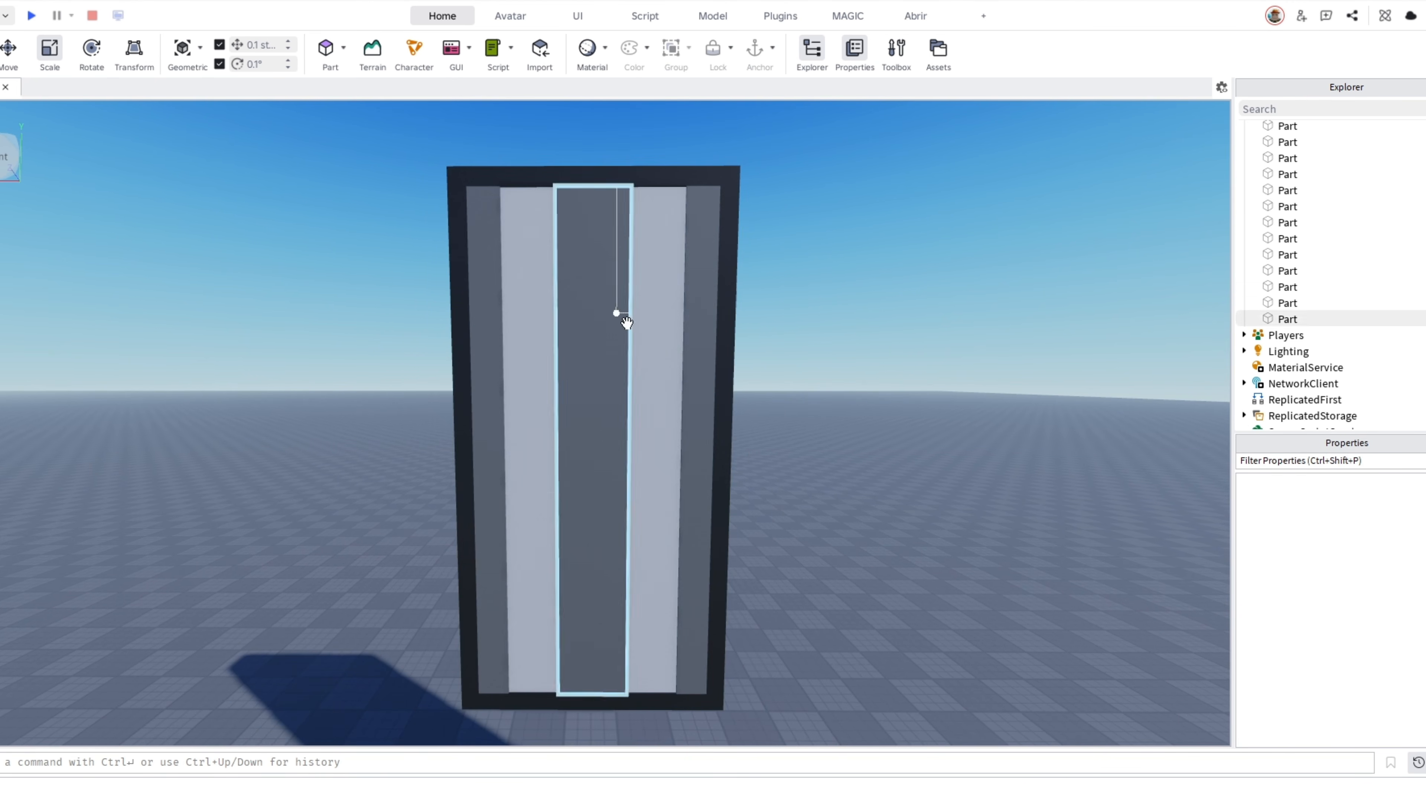
{"action": "scroll", "coordinate": [894, 339], "scroll_direction": "down", "scroll_amount": 1}
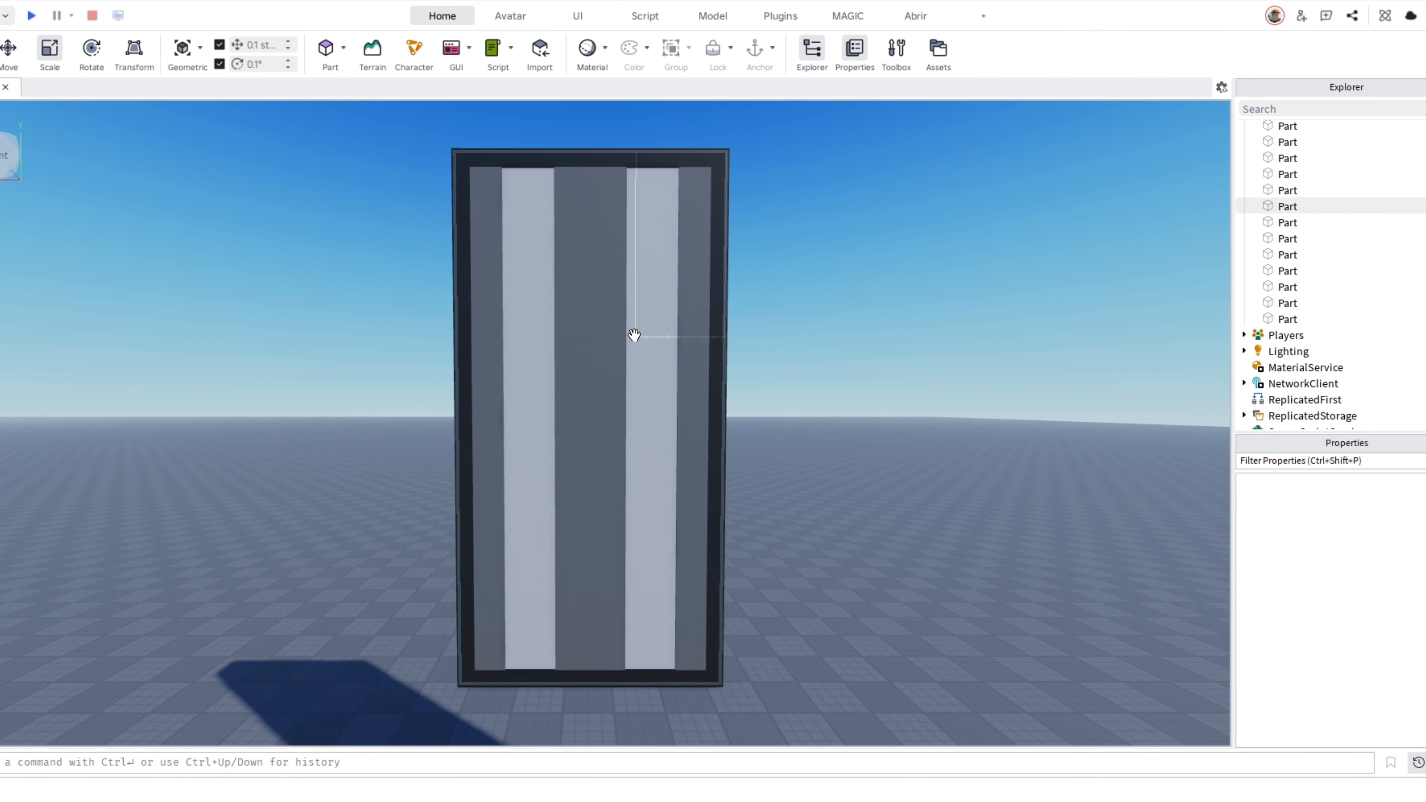
{"action": "left_click", "coordinate": [611, 337]}
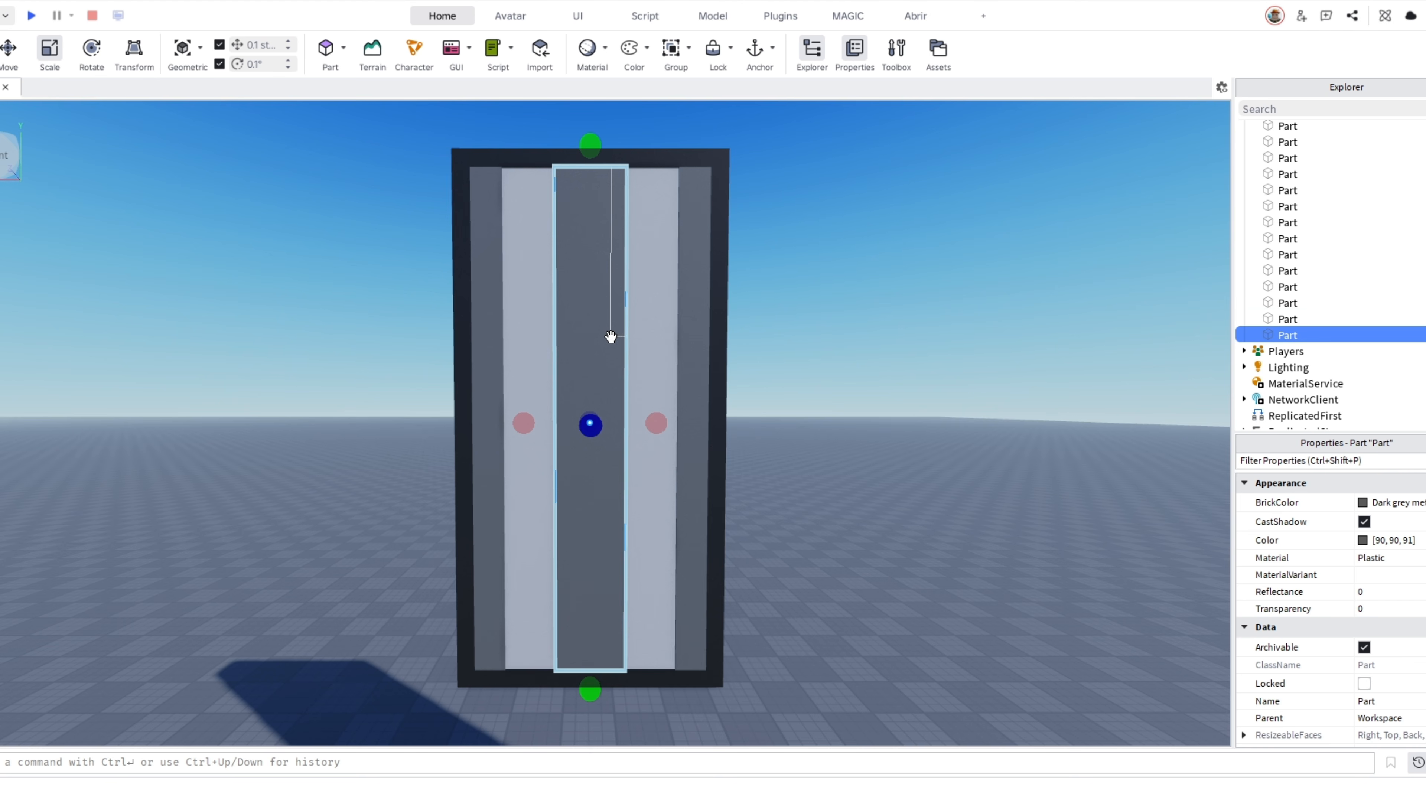
{"action": "right_click_drag", "start_coordinate": [611, 337], "coordinate": [611, 336]}
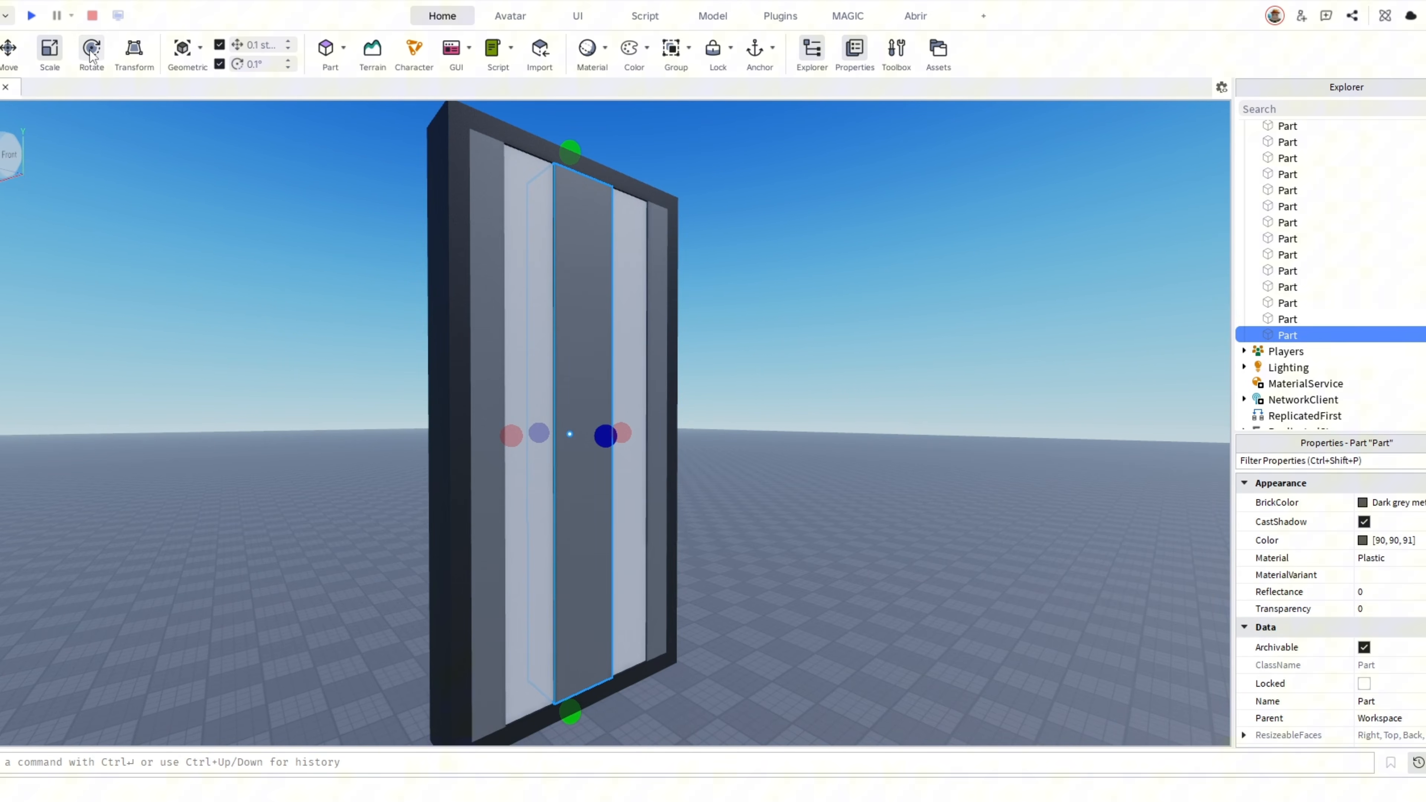
{"action": "left_click_drag", "start_coordinate": [539, 326], "coordinate": [610, 520]}
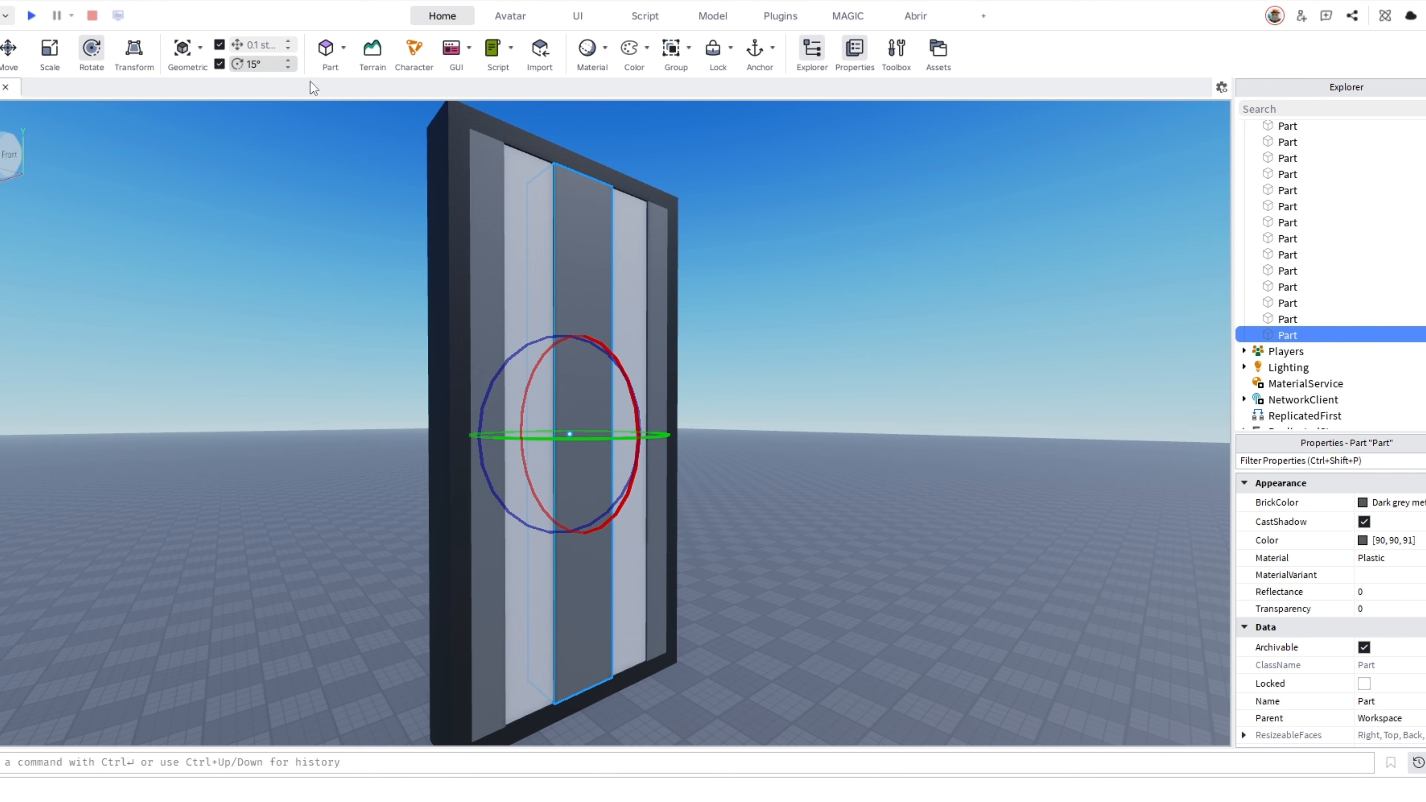
{"action": "left_click_drag", "start_coordinate": [617, 363], "coordinate": [622, 550]}
{"action": "key", "text": "ctrl+3"}
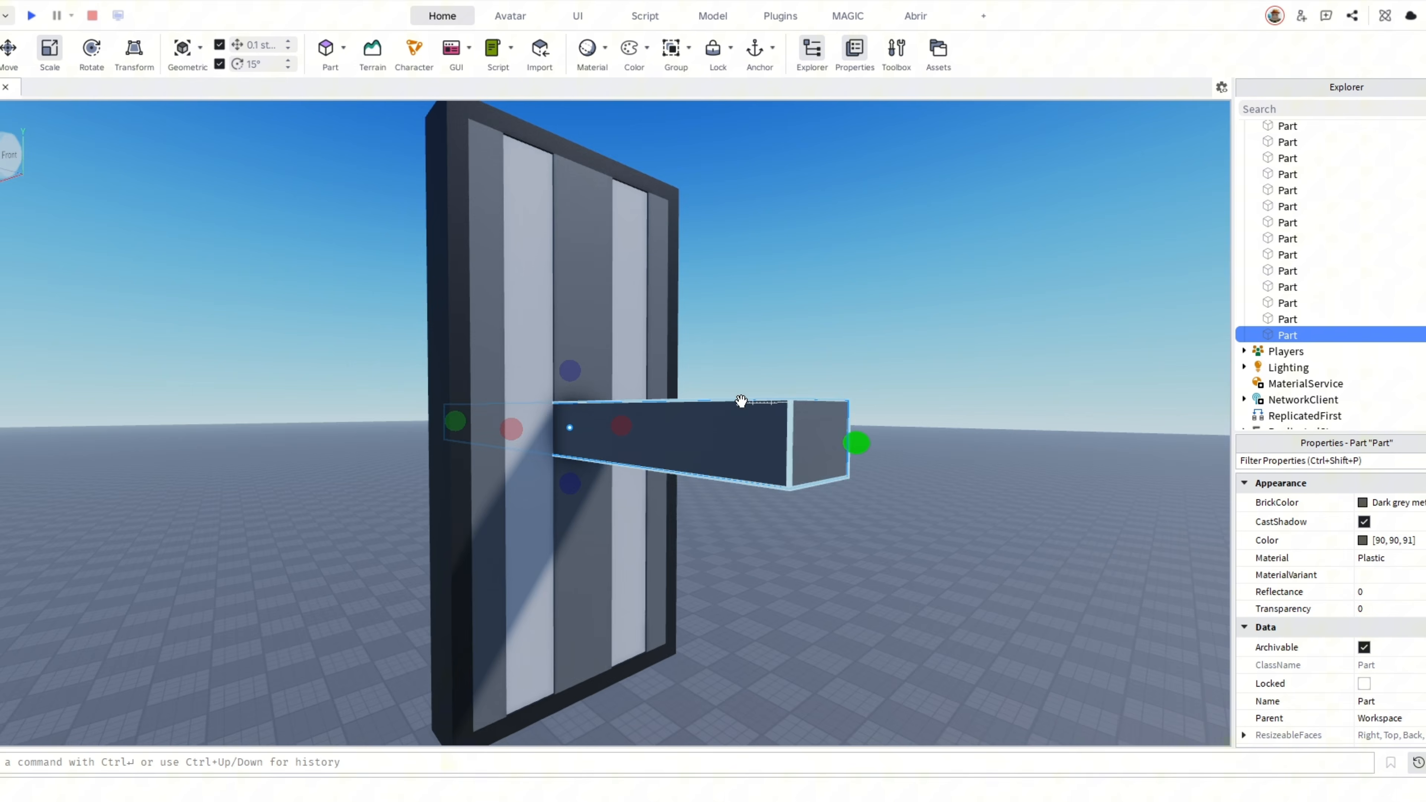
Try to shorten the rotated panel copy, and delete it
{"action": "right_click_drag", "start_coordinate": [741, 401], "coordinate": [834, 410]}
{"action": "left_click_drag", "start_coordinate": [885, 452], "coordinate": [548, 302]}
{"action": "right_click_drag", "start_coordinate": [729, 341], "coordinate": [713, 312]}
{"action": "key", "text": "Delete"}
Duplicate the centre grey panel in place and show the copy's size settings
{"action": "scroll", "coordinate": [827, 405], "scroll_direction": "down", "scroll_amount": 3}
{"action": "scroll", "coordinate": [592, 370], "scroll_direction": "up", "scroll_amount": 4}
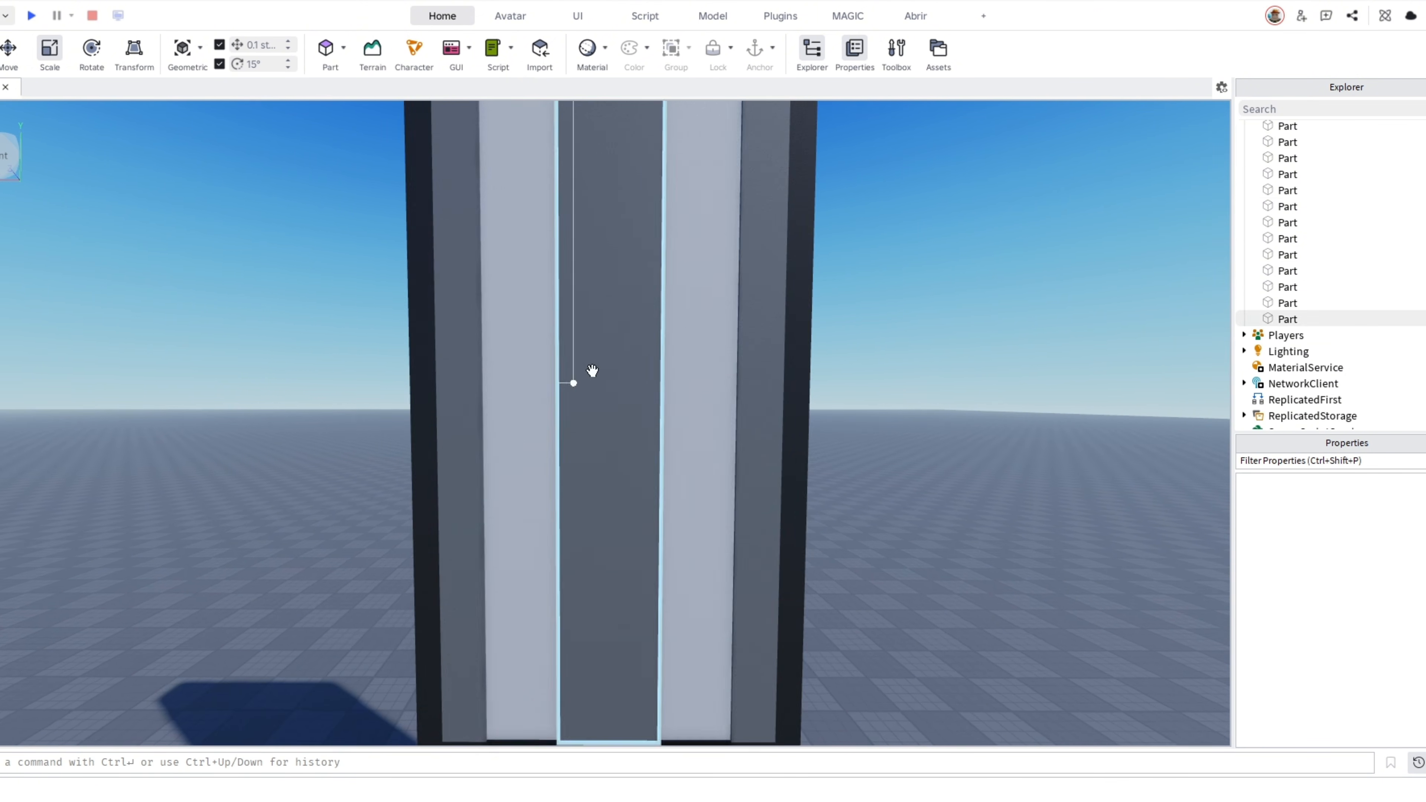
{"action": "scroll", "coordinate": [618, 329], "scroll_direction": "down", "scroll_amount": 3}
{"action": "right_click_drag", "start_coordinate": [907, 288], "coordinate": [909, 288]}
{"action": "scroll", "coordinate": [907, 289], "scroll_direction": "down", "scroll_amount": 2}
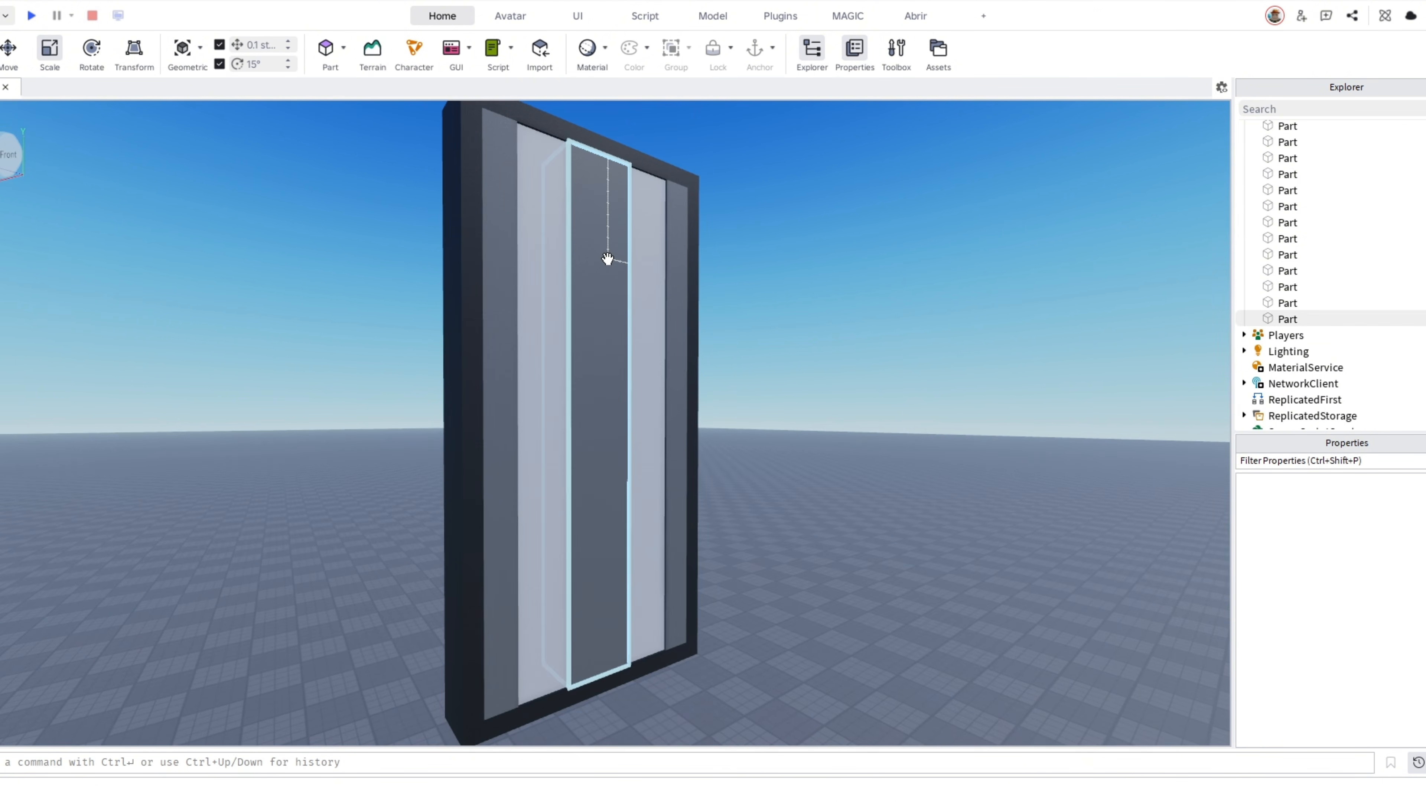
{"action": "left_click", "coordinate": [608, 258]}
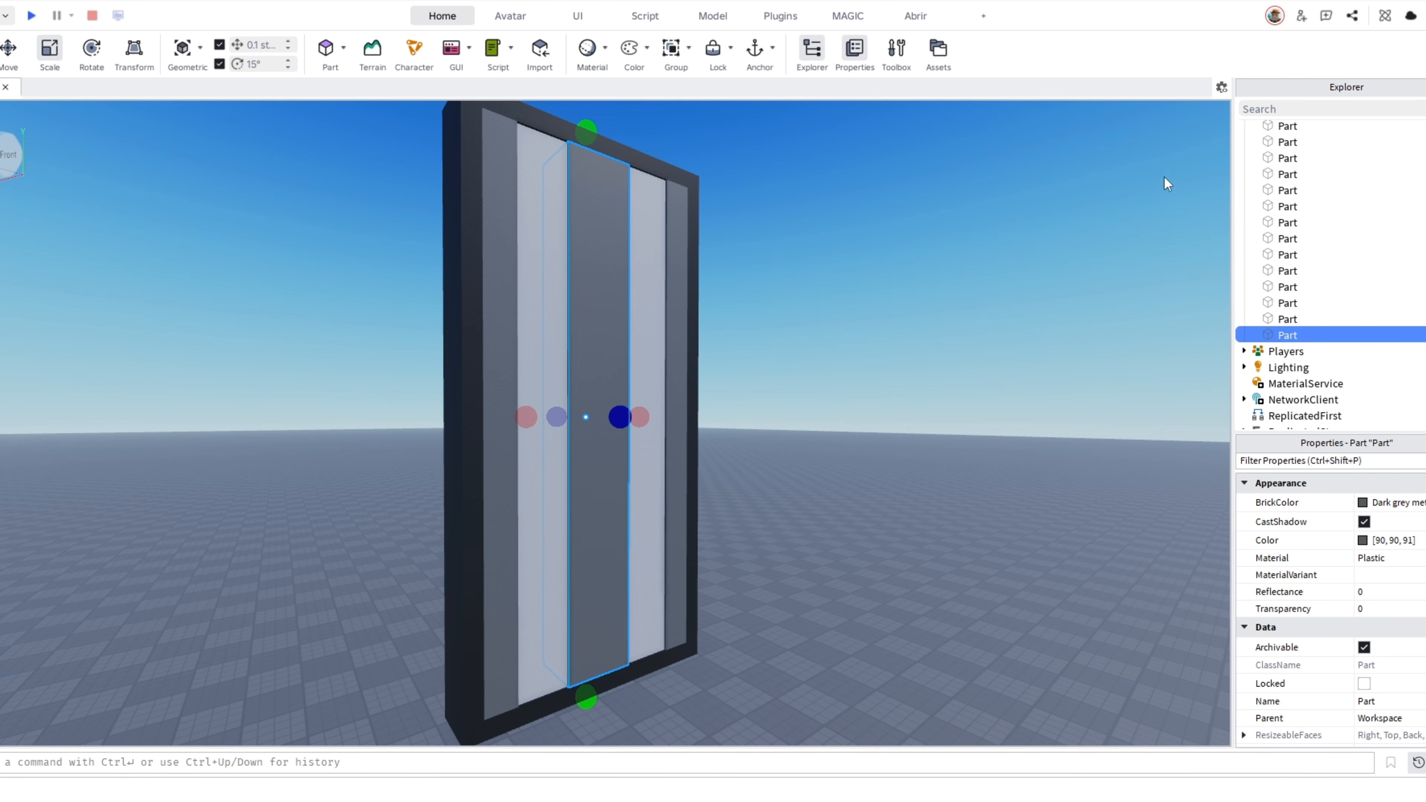
{"action": "scroll", "coordinate": [1383, 584], "scroll_direction": "down", "scroll_amount": 5}
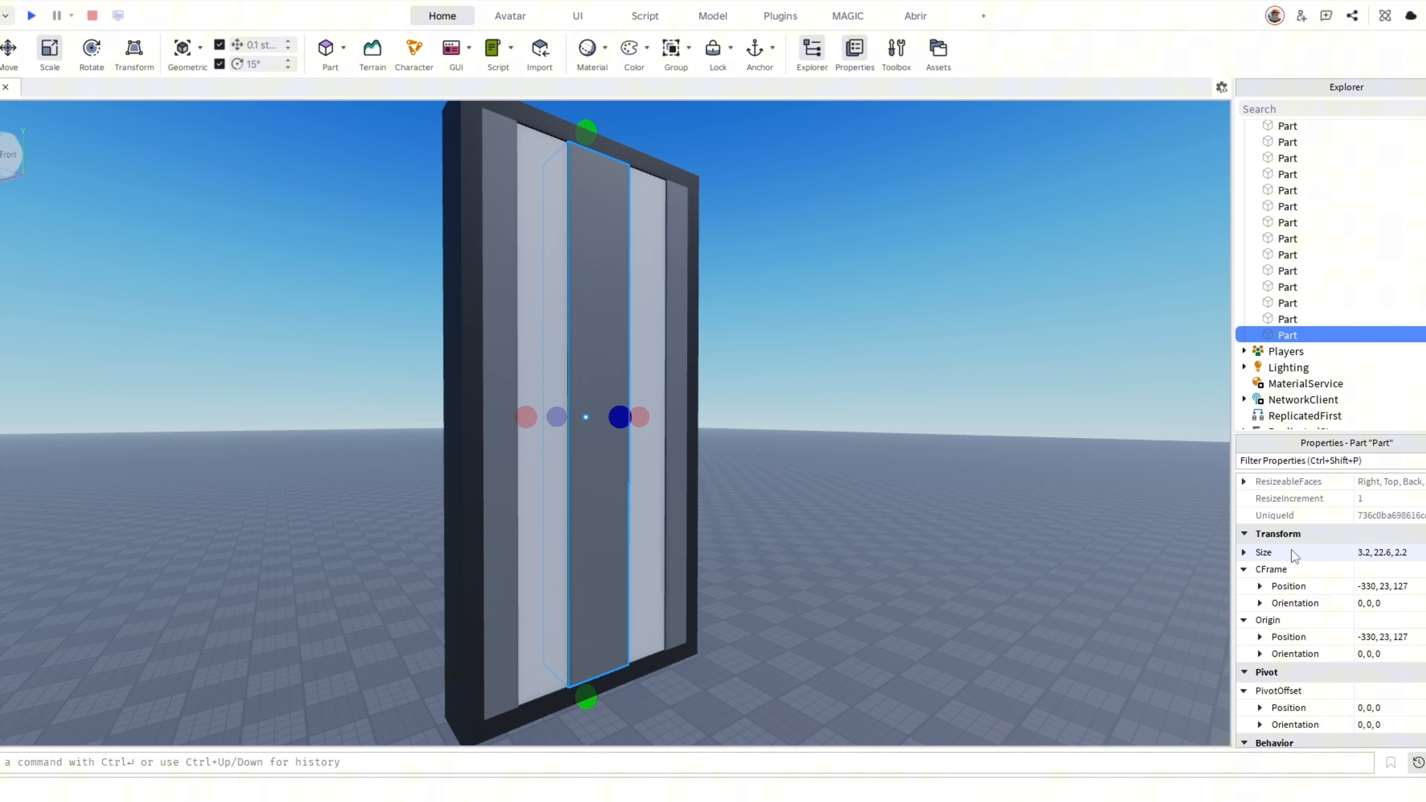
Turn the panel copy into a cube by setting its size to 3 and then to 4 on all axes
{"action": "left_click", "coordinate": [1244, 552]}
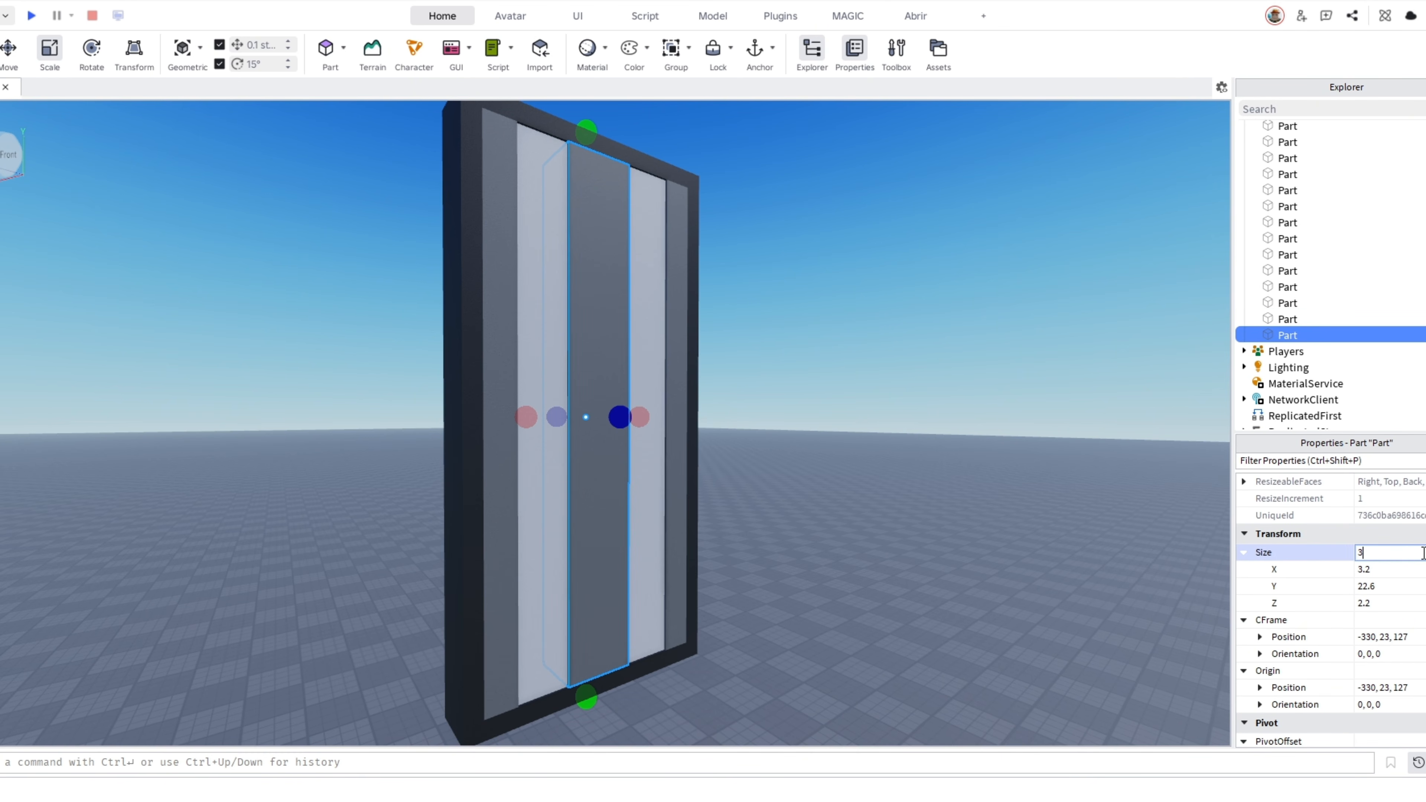
{"action": "right_click_drag", "start_coordinate": [1064, 462], "coordinate": [961, 379]}
{"action": "scroll", "coordinate": [961, 379], "scroll_direction": "up", "scroll_amount": 4}
{"action": "scroll", "coordinate": [962, 379], "scroll_direction": "down", "scroll_amount": 4}
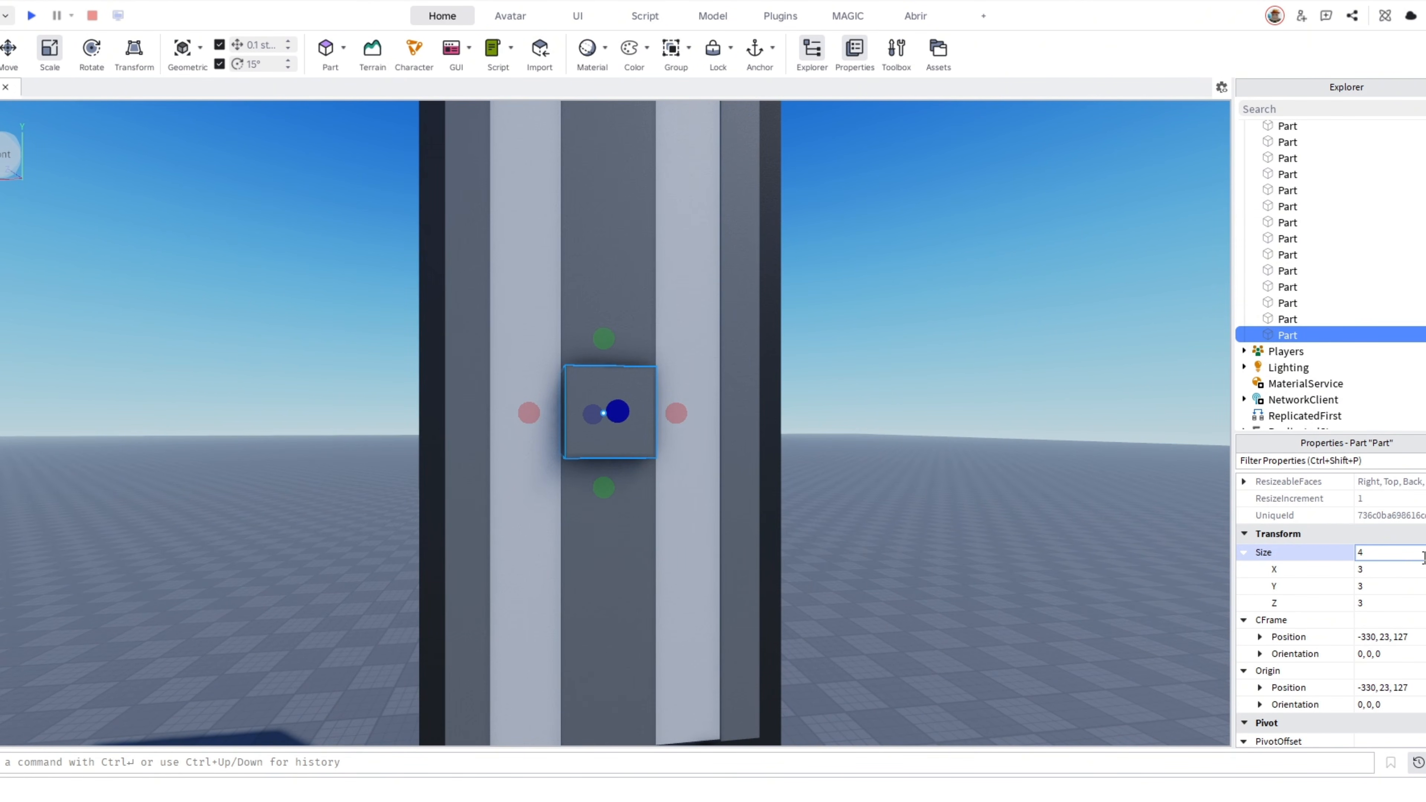
{"action": "type", "text": "4"}
{"action": "key", "text": "Return"}
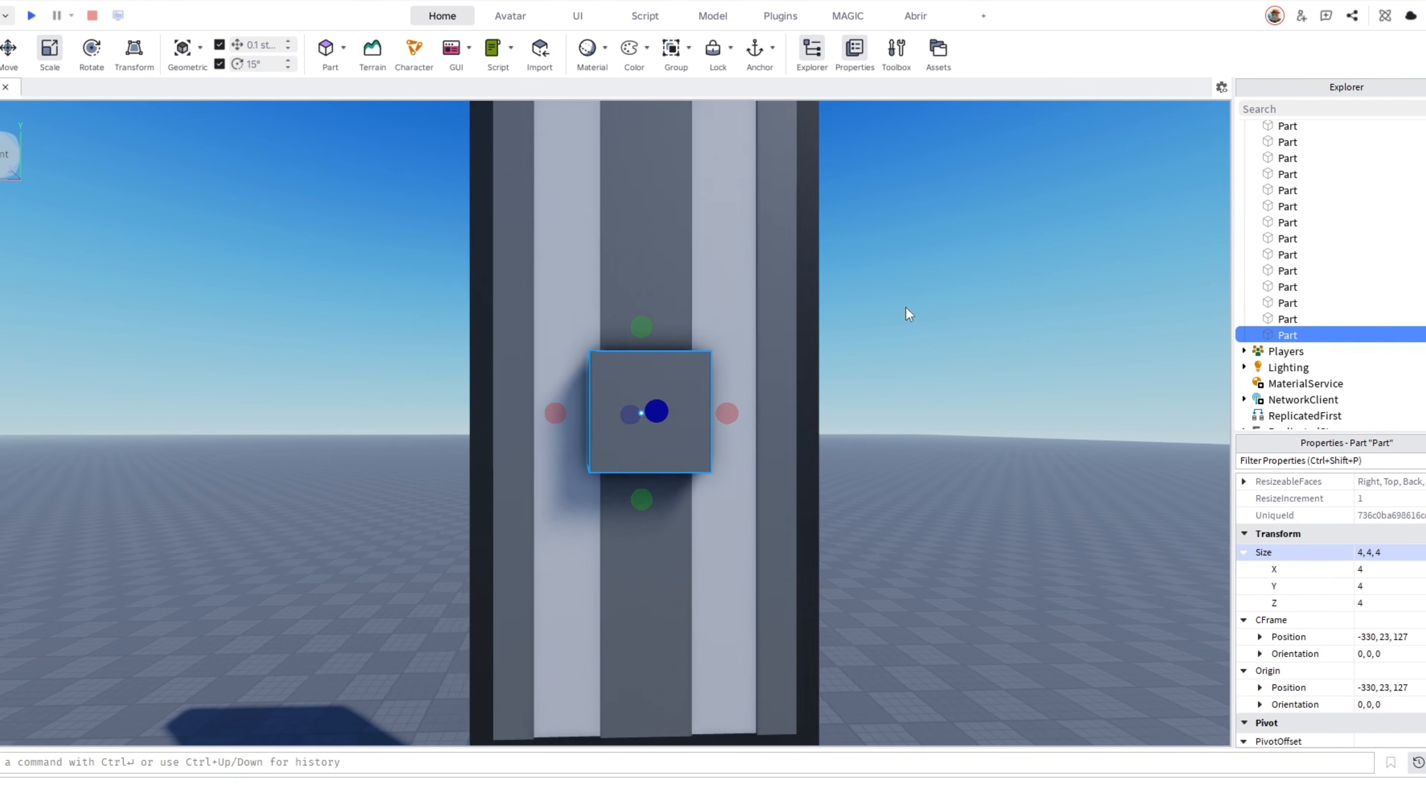
Rotate the cube 45° in the door's plane so it forms a diamond at the centre
{"action": "key", "text": "d"}
{"action": "left_click", "coordinate": [91, 50]}
{"action": "left_click_drag", "start_coordinate": [651, 330], "coordinate": [689, 383]}
{"action": "left_click", "coordinate": [900, 339]}
{"action": "key", "text": "s"}
{"action": "right_click_drag", "start_coordinate": [899, 340], "coordinate": [899, 340]}
{"action": "key", "text": "w"}
{"action": "key", "text": "s"}
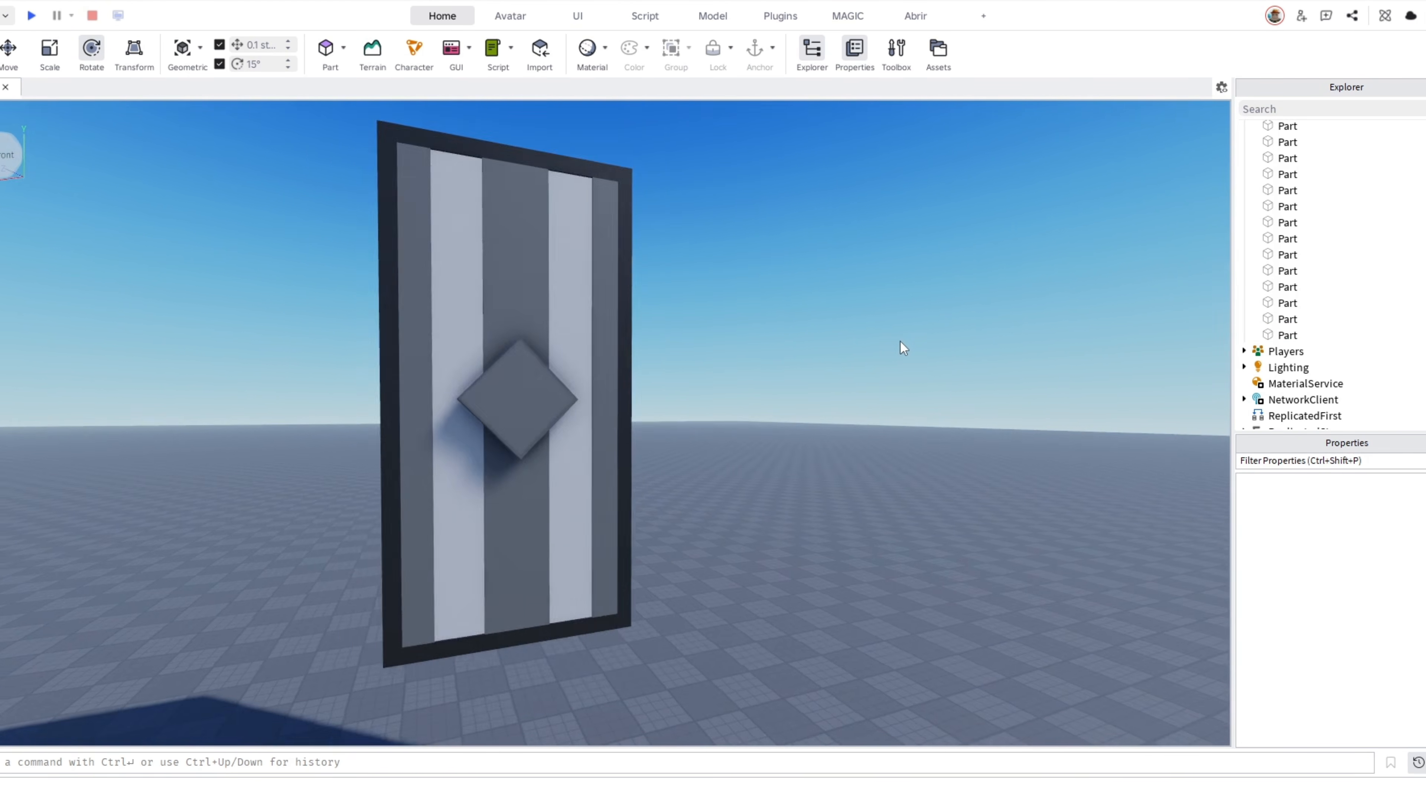
Reduce the diamond's depth until it protrudes only slightly from the centre panel
{"action": "left_click", "coordinate": [639, 360]}
{"action": "key", "text": "ctrl+3"}
{"action": "key", "text": "w"}
{"action": "key", "text": "a"}
{"action": "right_click_drag", "start_coordinate": [785, 330], "coordinate": [785, 330]}
{"action": "left_click_drag", "start_coordinate": [636, 444], "coordinate": [599, 433]}
{"action": "left_click", "coordinate": [705, 362]}
Try to set the diamond's colour to 33, 33, 34, and undo the change
{"action": "left_click", "coordinate": [600, 440]}
{"action": "left_click", "coordinate": [1395, 541]}
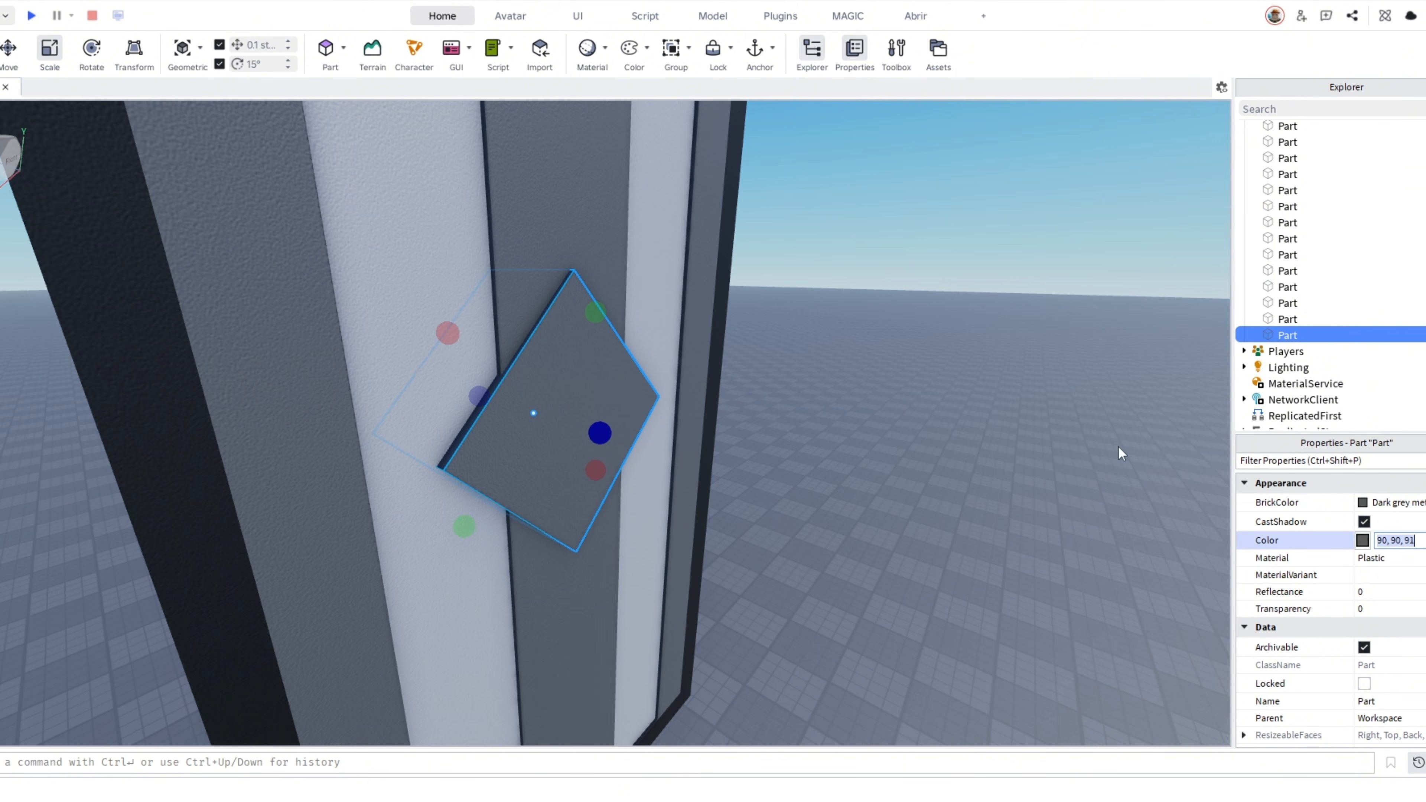
{"action": "type", "text": "33, 33, 34"}
{"action": "left_click", "coordinate": [1028, 331]}
{"action": "right_click_drag", "start_coordinate": [1027, 331], "coordinate": [920, 344]}
{"action": "key", "text": "ctrl+z"}
{"action": "left_click", "coordinate": [950, 343]}
{"action": "left_click", "coordinate": [681, 265]}
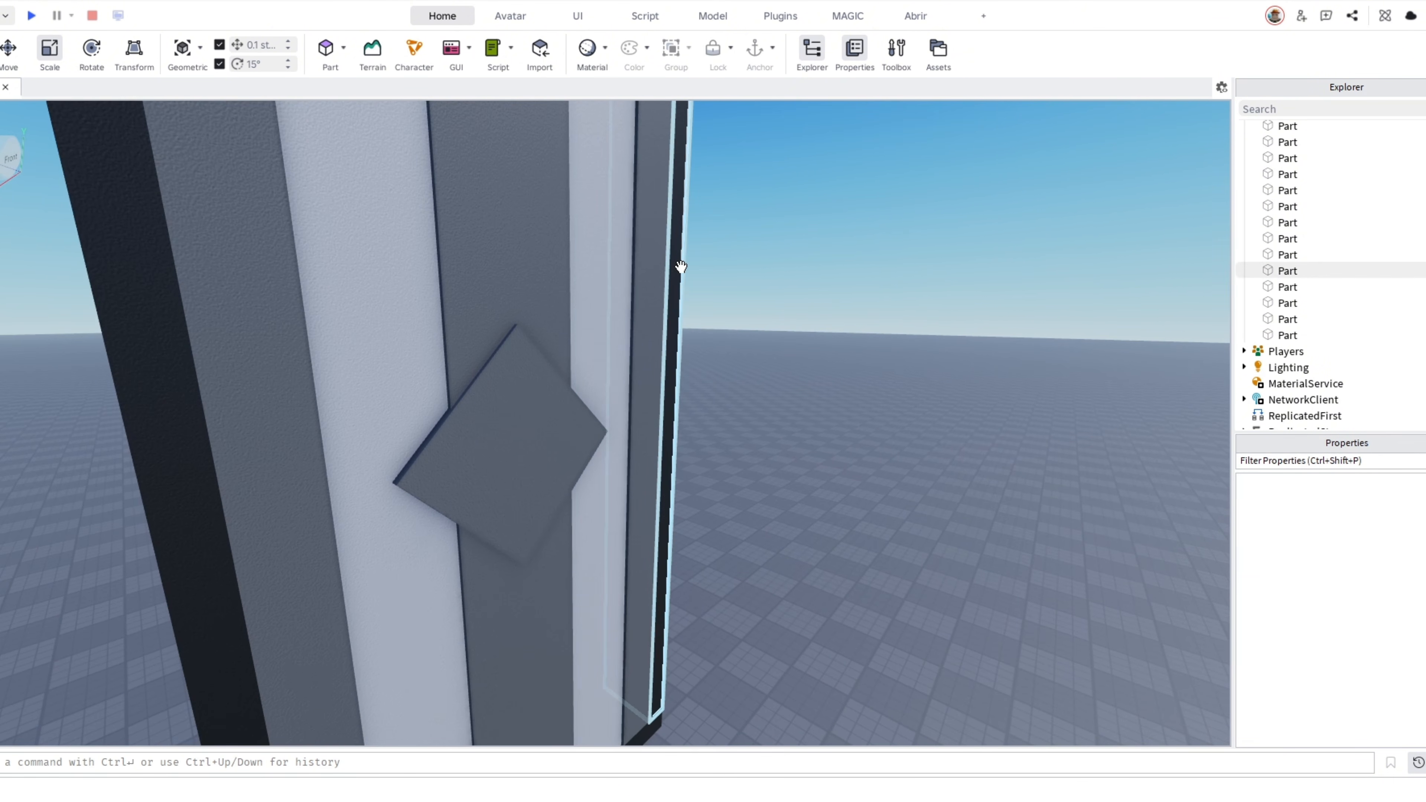
Give the diamond a slightly lighter grey, 93, 93, 94, with the colour picker
{"action": "left_click", "coordinate": [493, 446]}
{"action": "left_click", "coordinate": [1362, 540]}
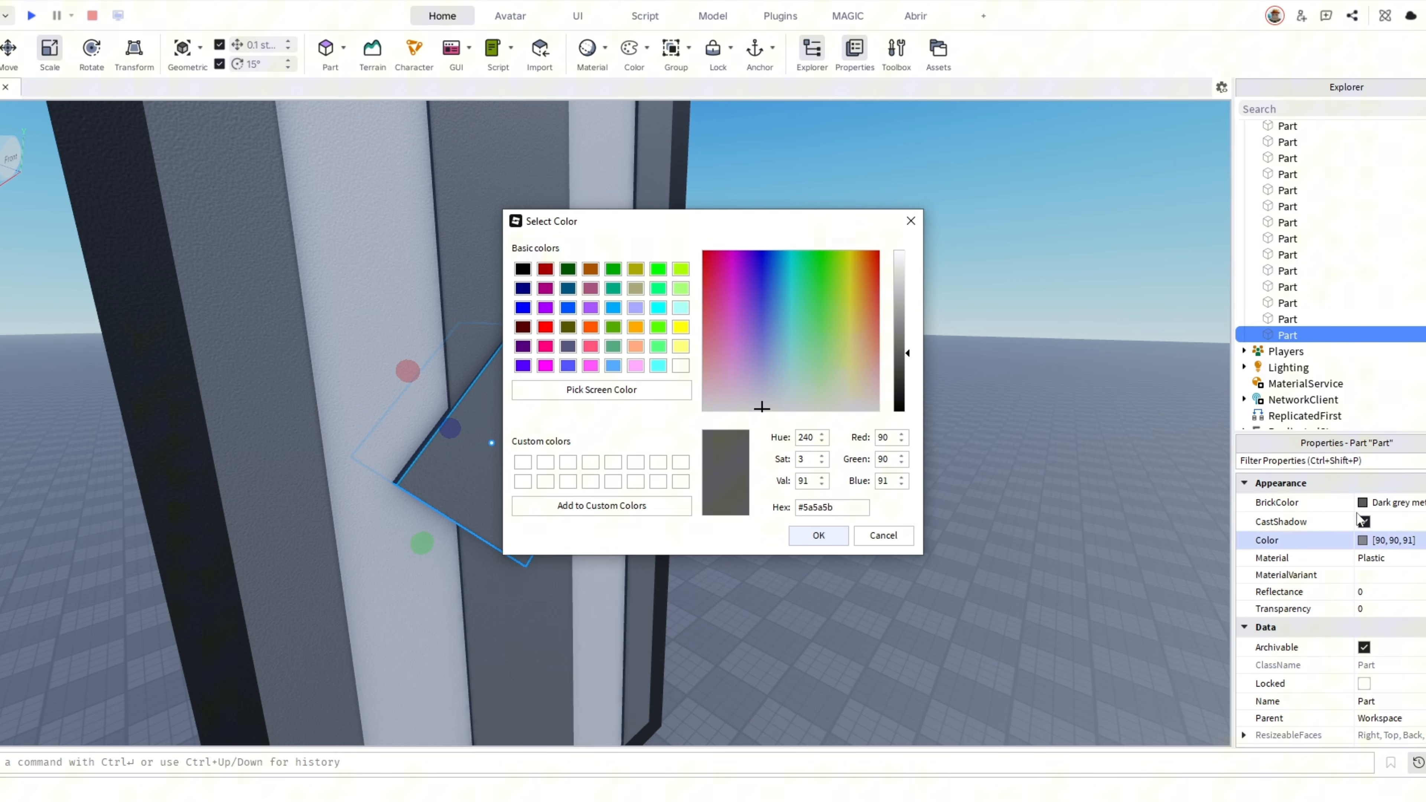
{"action": "left_click_drag", "start_coordinate": [819, 216], "coordinate": [341, 232]}
{"action": "mouse_move", "coordinate": [418, 360]}
{"action": "left_mouse_down"}
{"action": "mouse_move", "coordinate": [418, 399]}
{"action": "mouse_move", "coordinate": [415, 341]}
{"action": "mouse_move", "coordinate": [416, 363]}
{"action": "left_mouse_up"}
{"action": "left_click", "coordinate": [340, 544]}
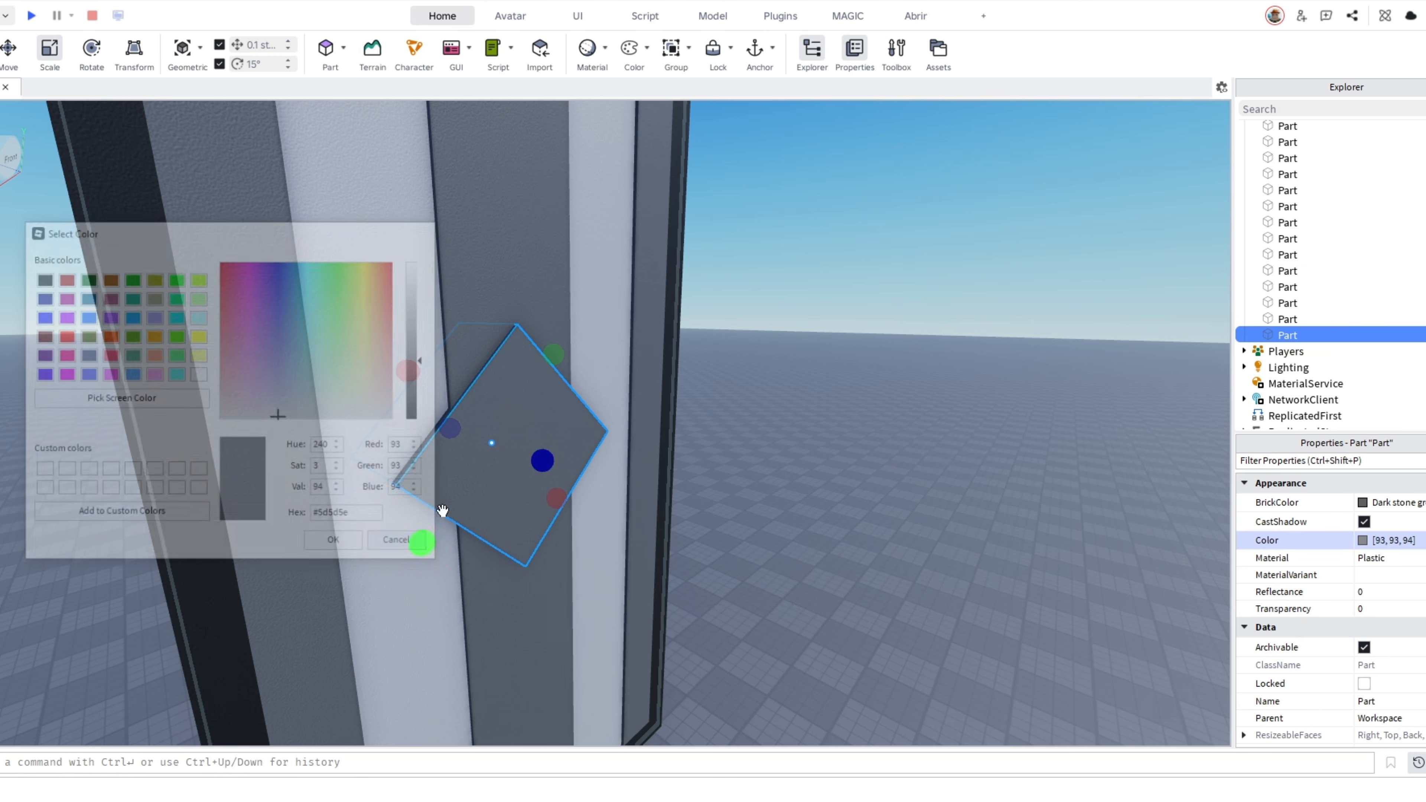
Copy the dark frame part's colour 33, 33, 34 onto the diamond
{"action": "left_click", "coordinate": [668, 424]}
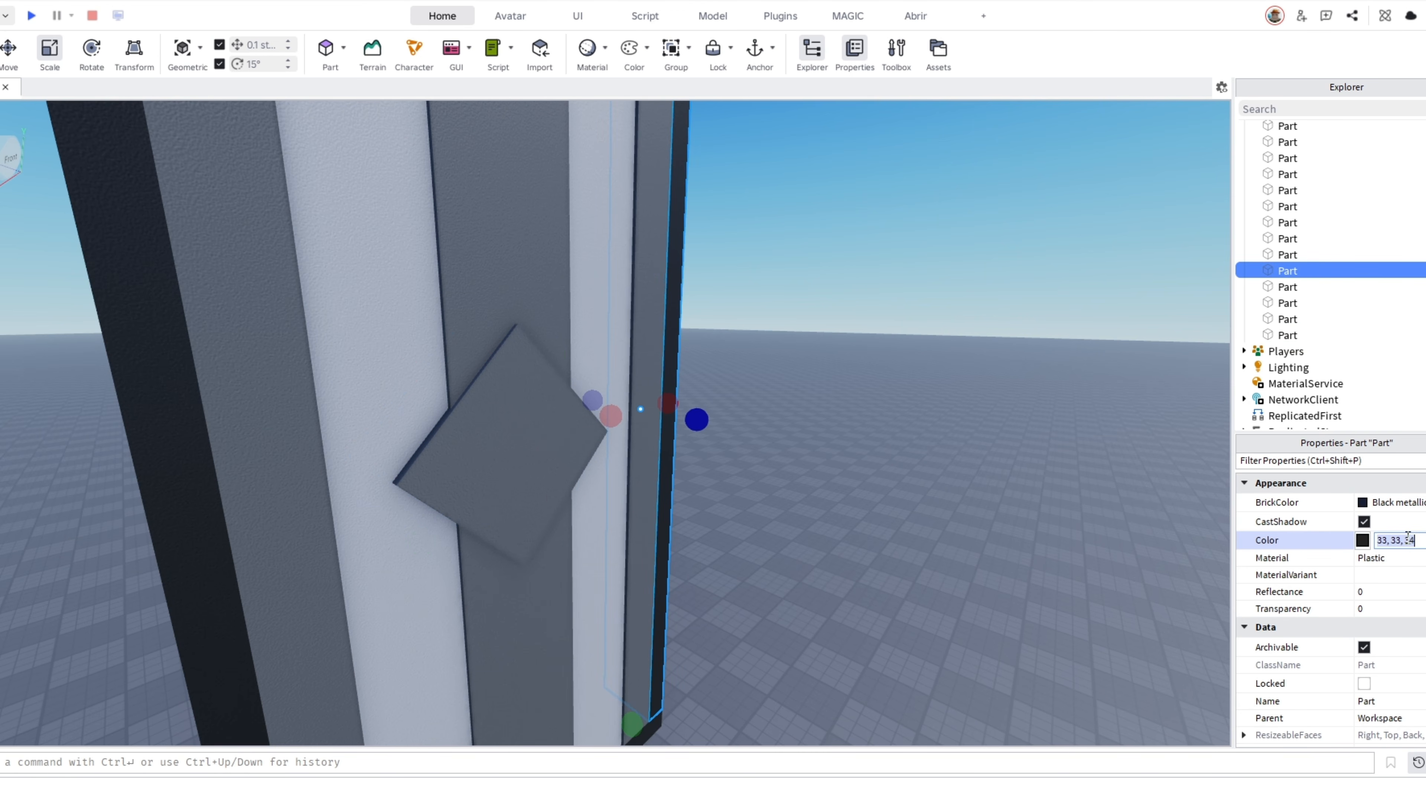
{"action": "left_click", "coordinate": [493, 449]}
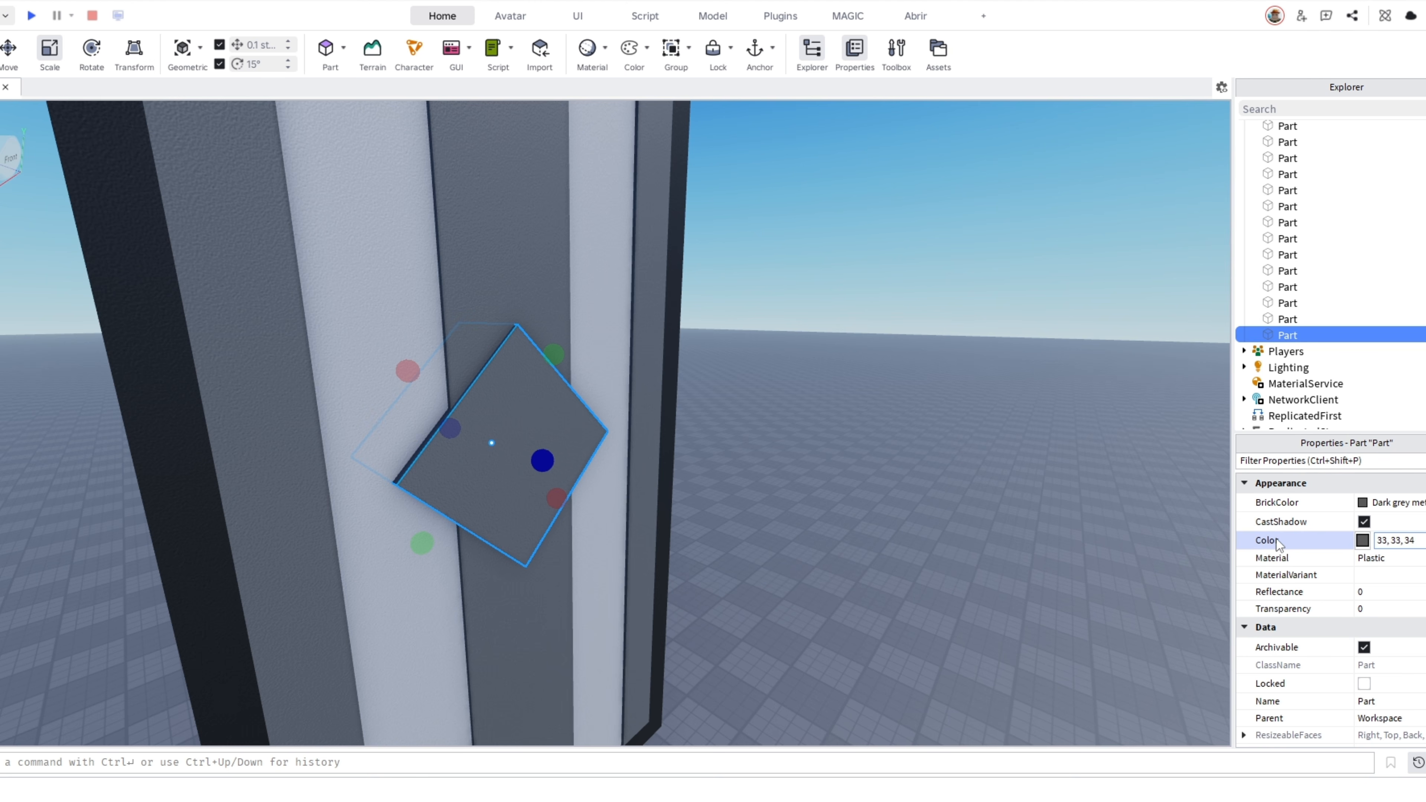
{"action": "key", "text": "Return"}
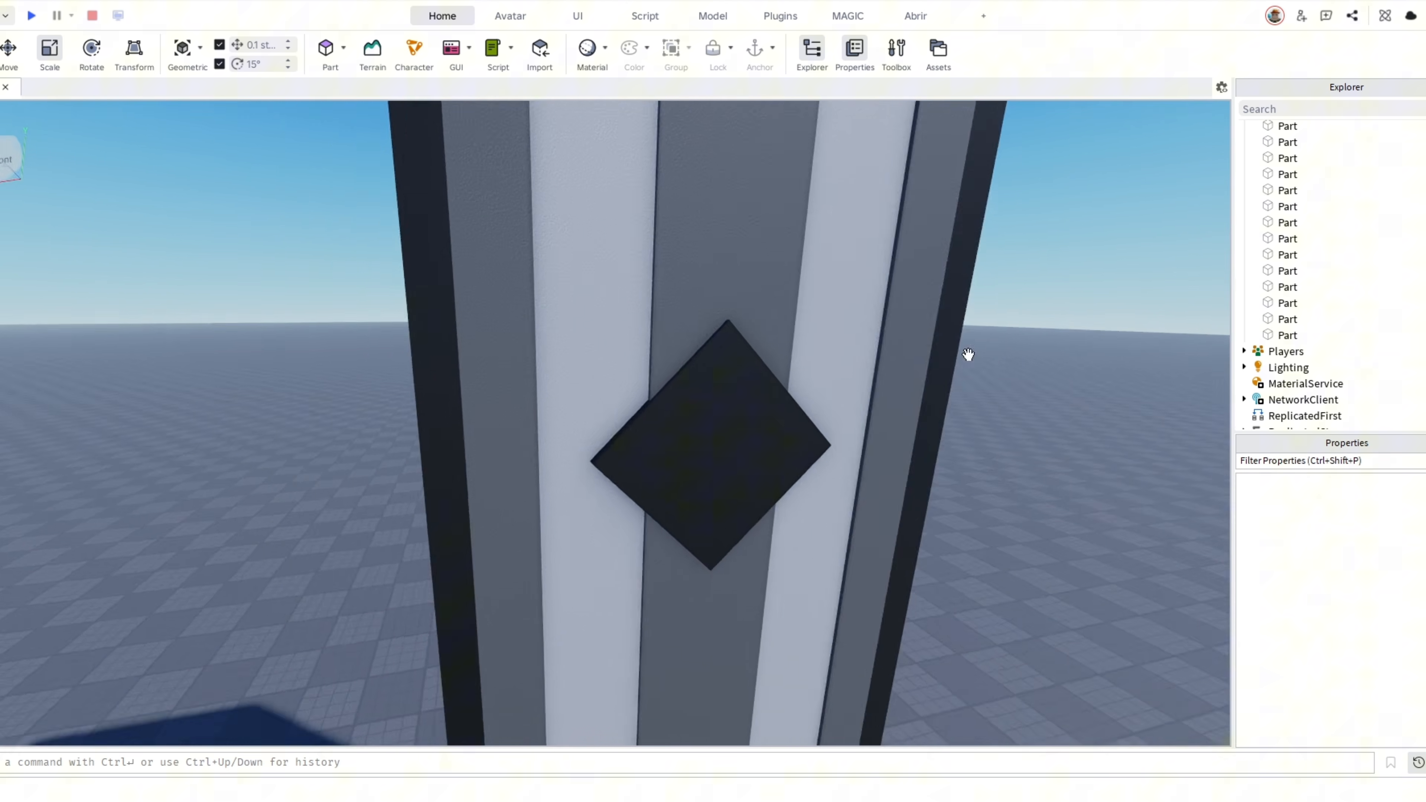
Duplicate the dark diamond, shrink the copy within its outline, and extend its depth so it passes through the front
{"action": "scroll", "coordinate": [968, 354], "scroll_direction": "down", "scroll_amount": 5}
{"action": "scroll", "coordinate": [969, 355], "scroll_direction": "up", "scroll_amount": 4}
{"action": "scroll", "coordinate": [819, 431], "scroll_direction": "down", "scroll_amount": 2}
{"action": "scroll", "coordinate": [922, 386], "scroll_direction": "down", "scroll_amount": 4}
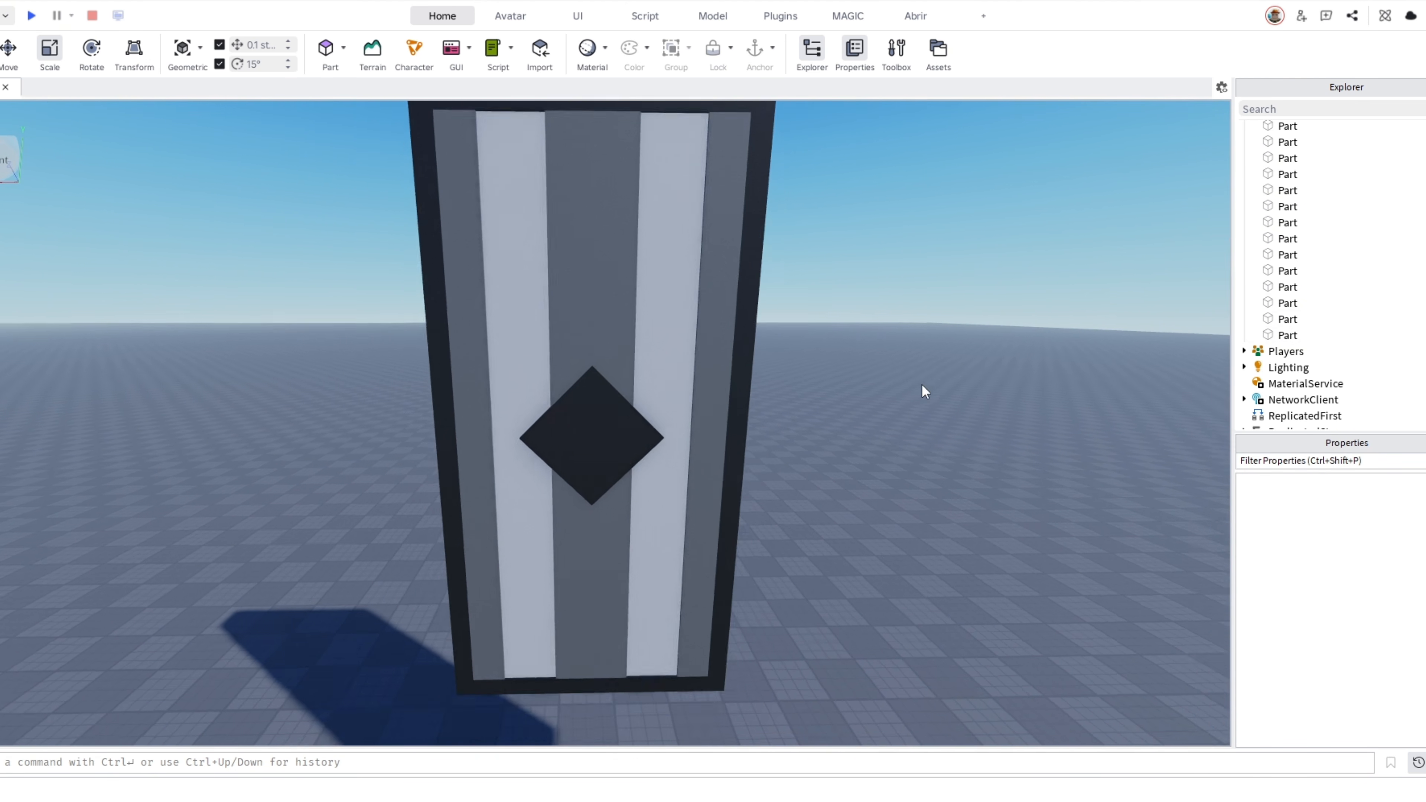
{"action": "right_click_drag", "start_coordinate": [921, 386], "coordinate": [921, 384]}
{"action": "scroll", "coordinate": [923, 392], "scroll_direction": "up", "scroll_amount": 5}
{"action": "left_click", "coordinate": [559, 472]}
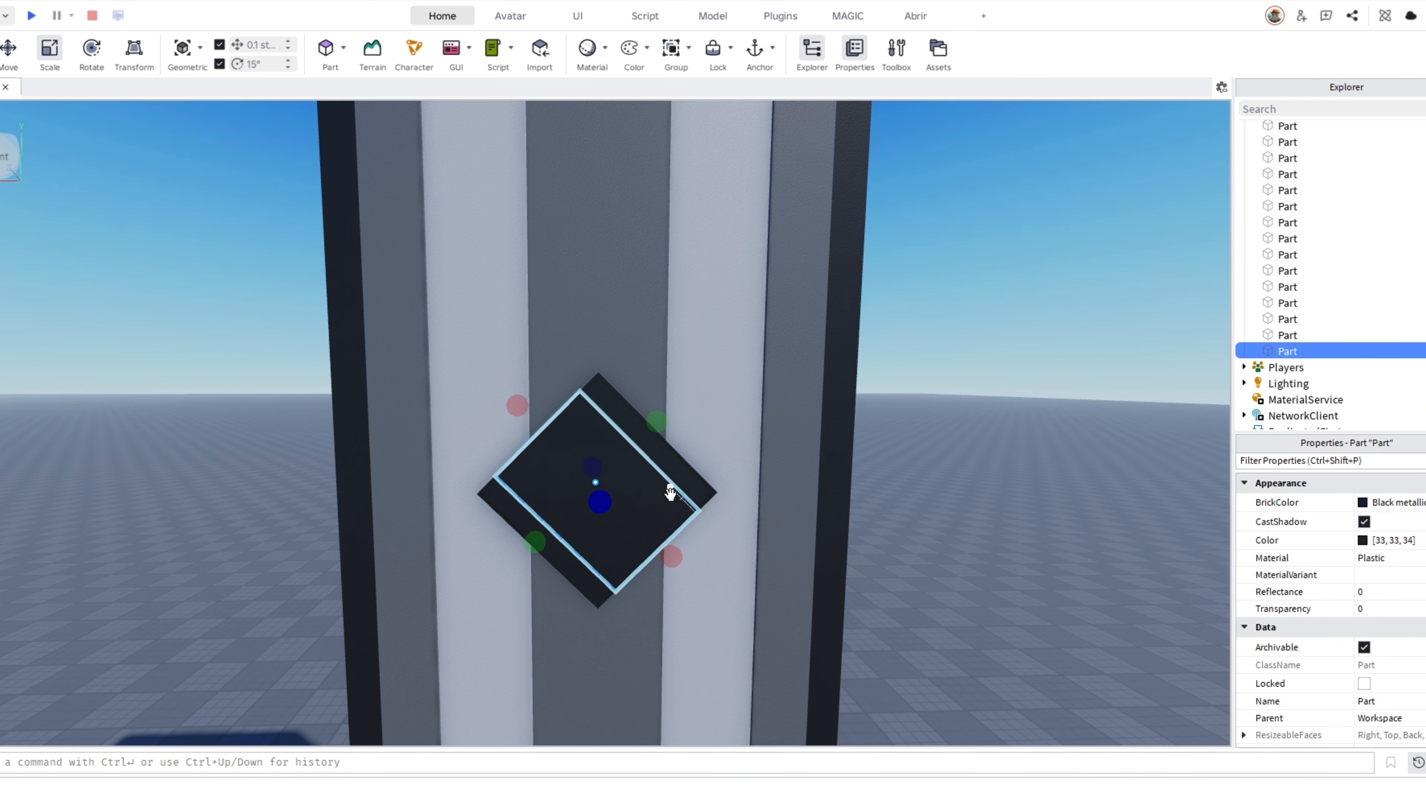
{"action": "right_click_drag", "start_coordinate": [656, 432], "coordinate": [707, 487]}
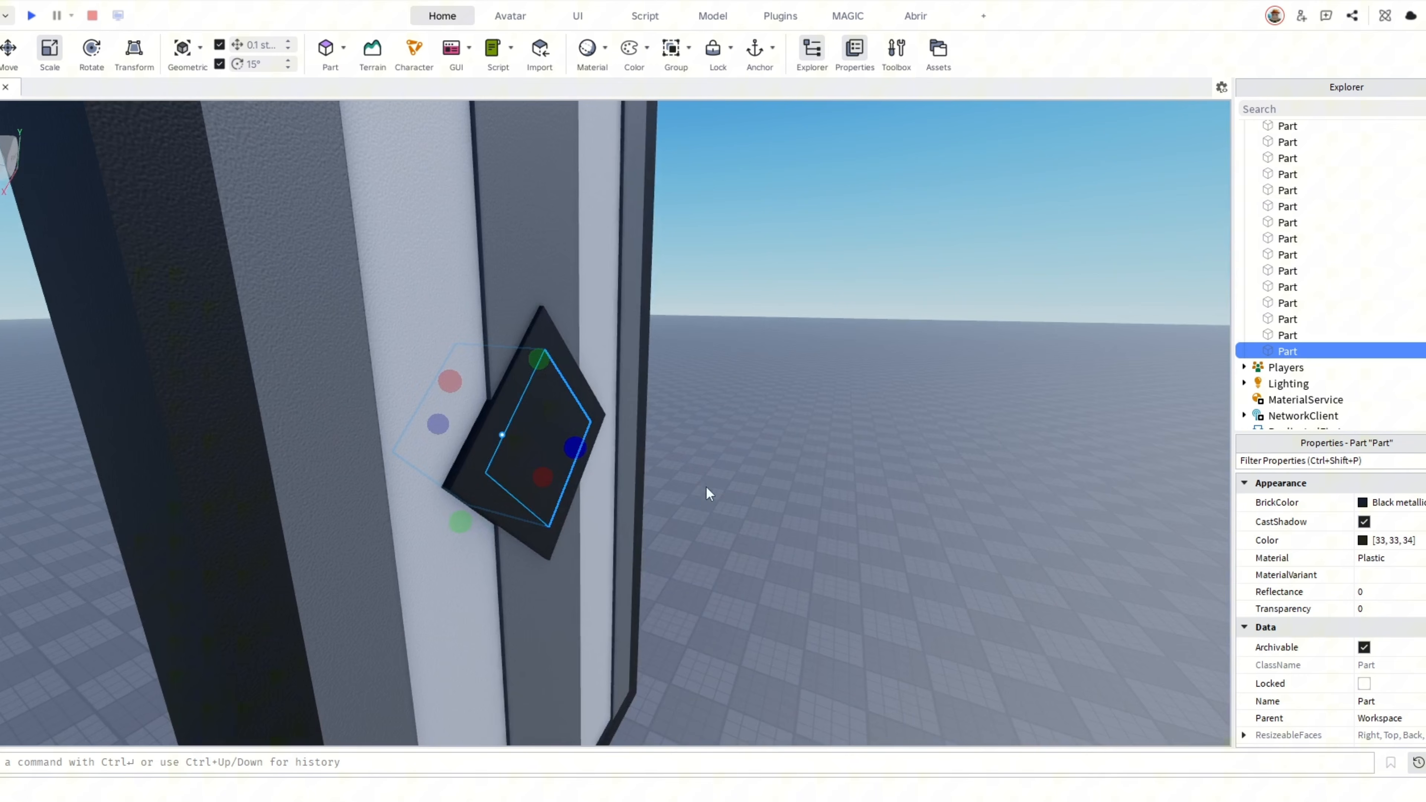
{"action": "left_click_drag", "start_coordinate": [581, 443], "coordinate": [618, 451]}
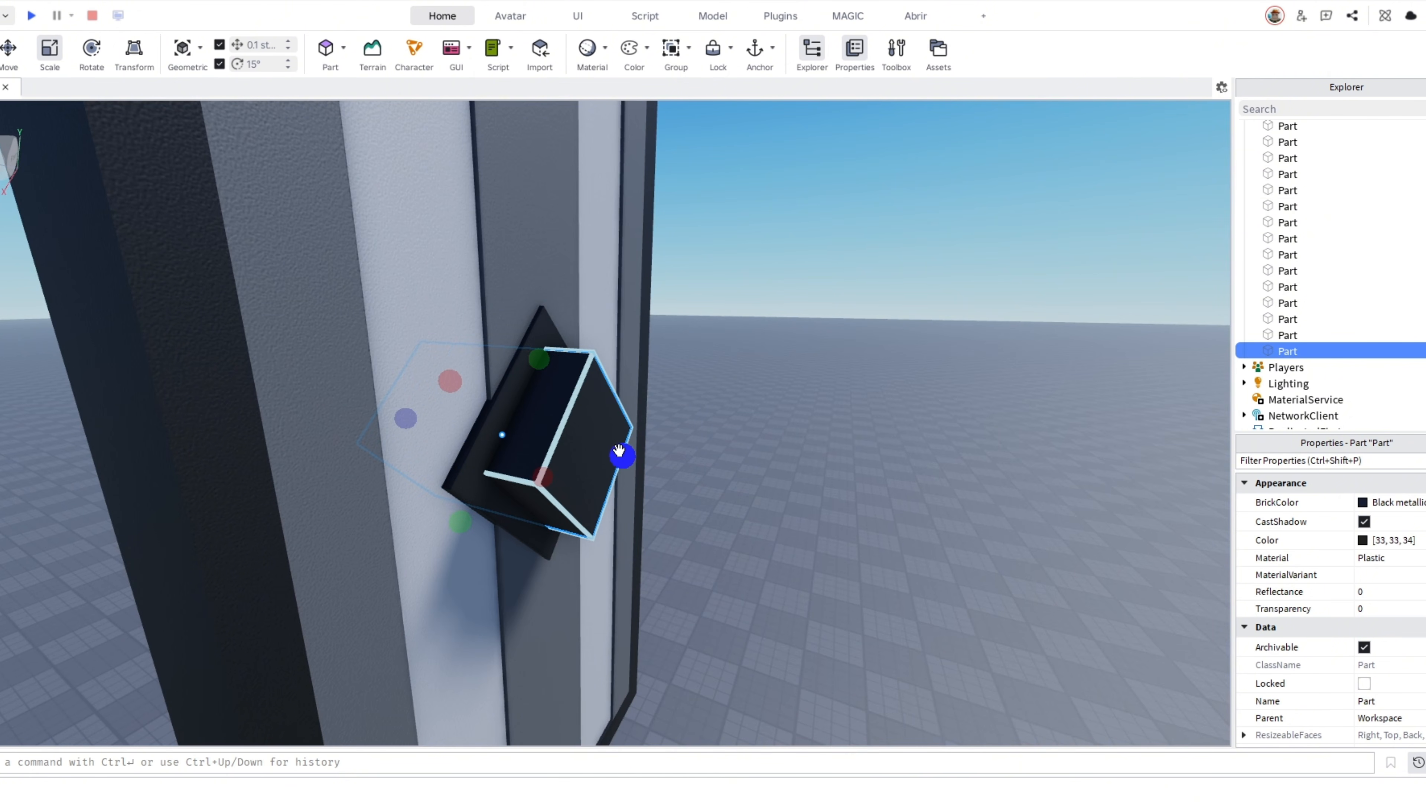
Negate the smaller diamond copy and union it with the dark diamond to cut out a hollow ring
{"action": "right_click", "coordinate": [677, 387]}
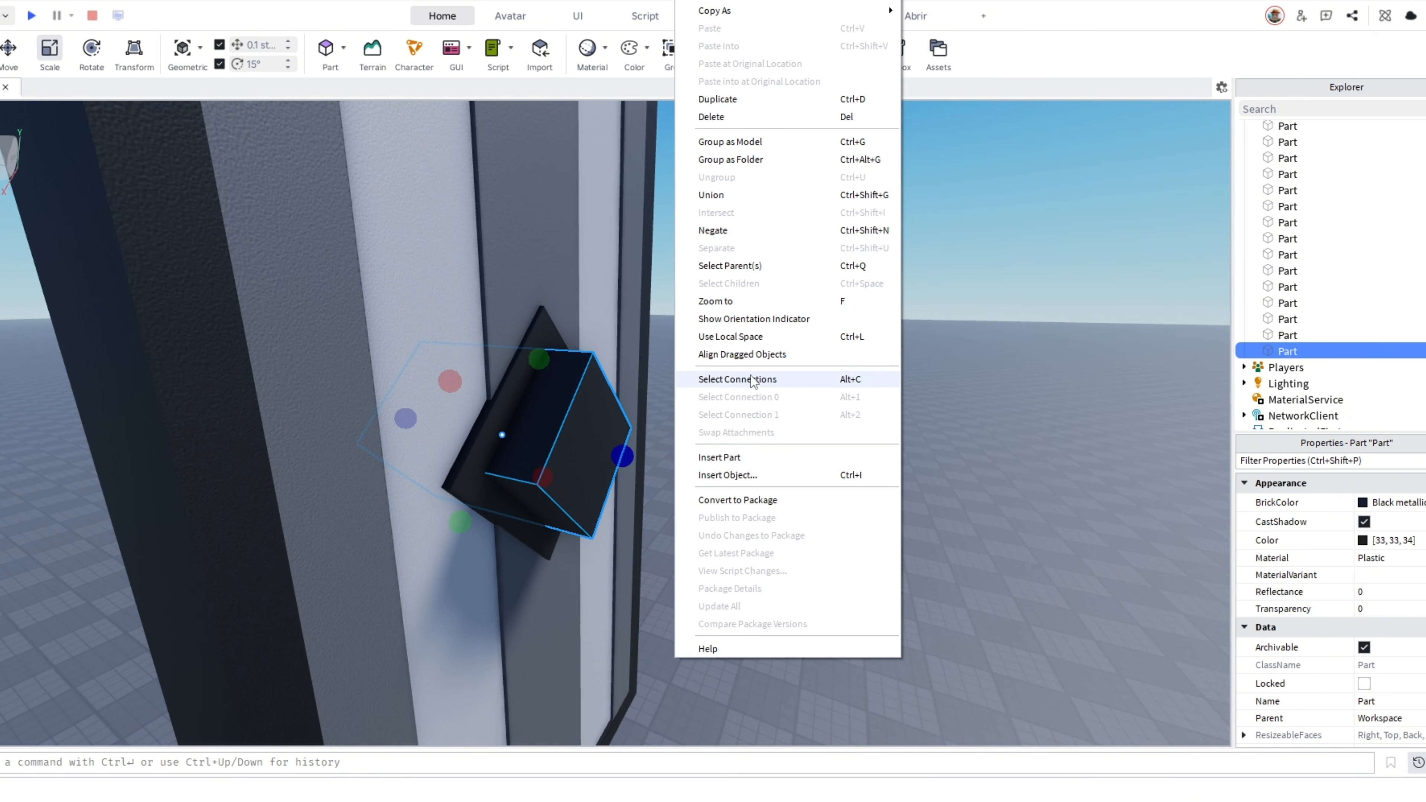
{"action": "left_click", "coordinate": [723, 231]}
{"action": "left_click", "coordinate": [505, 426], "text": "ctrl"}
{"action": "right_click", "coordinate": [543, 396]}
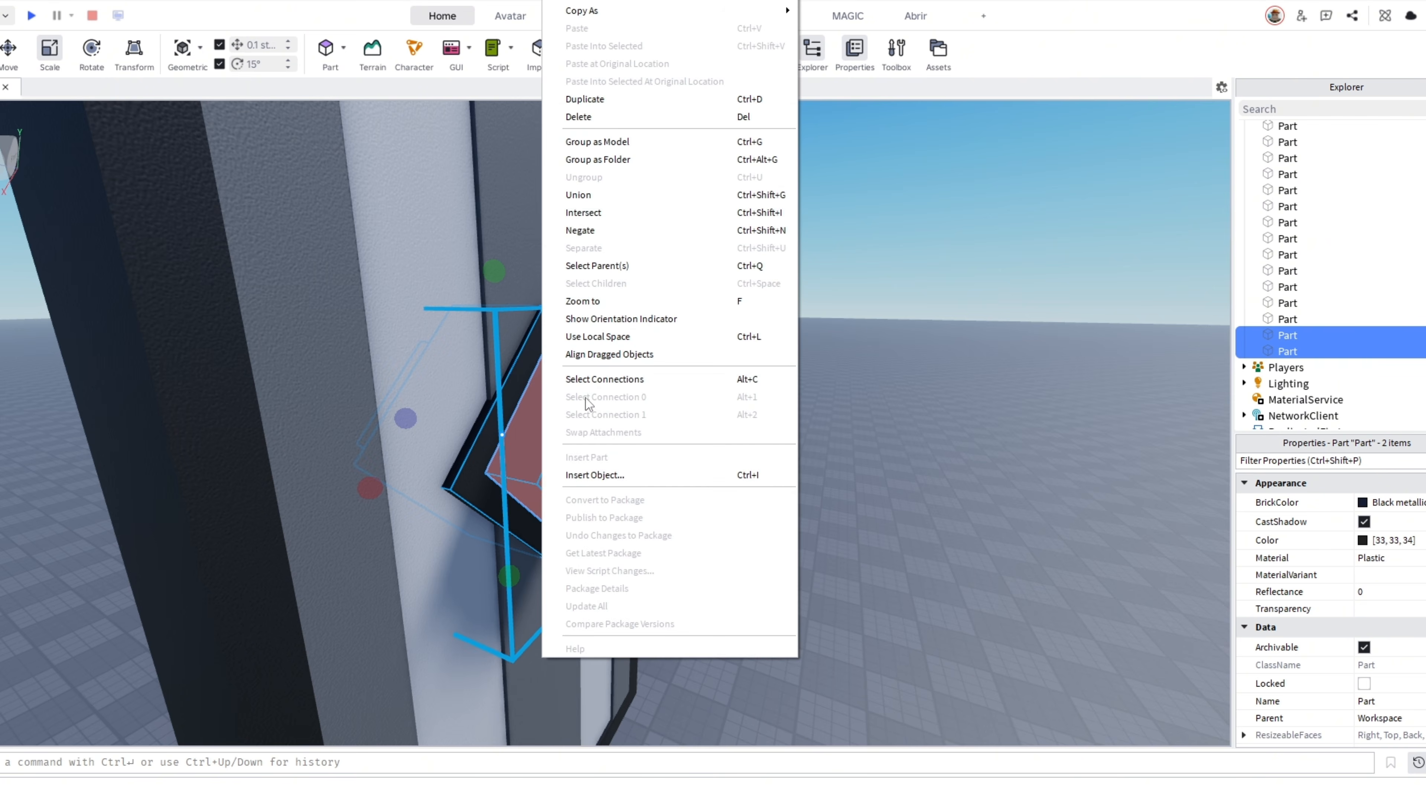
{"action": "left_click", "coordinate": [708, 202]}
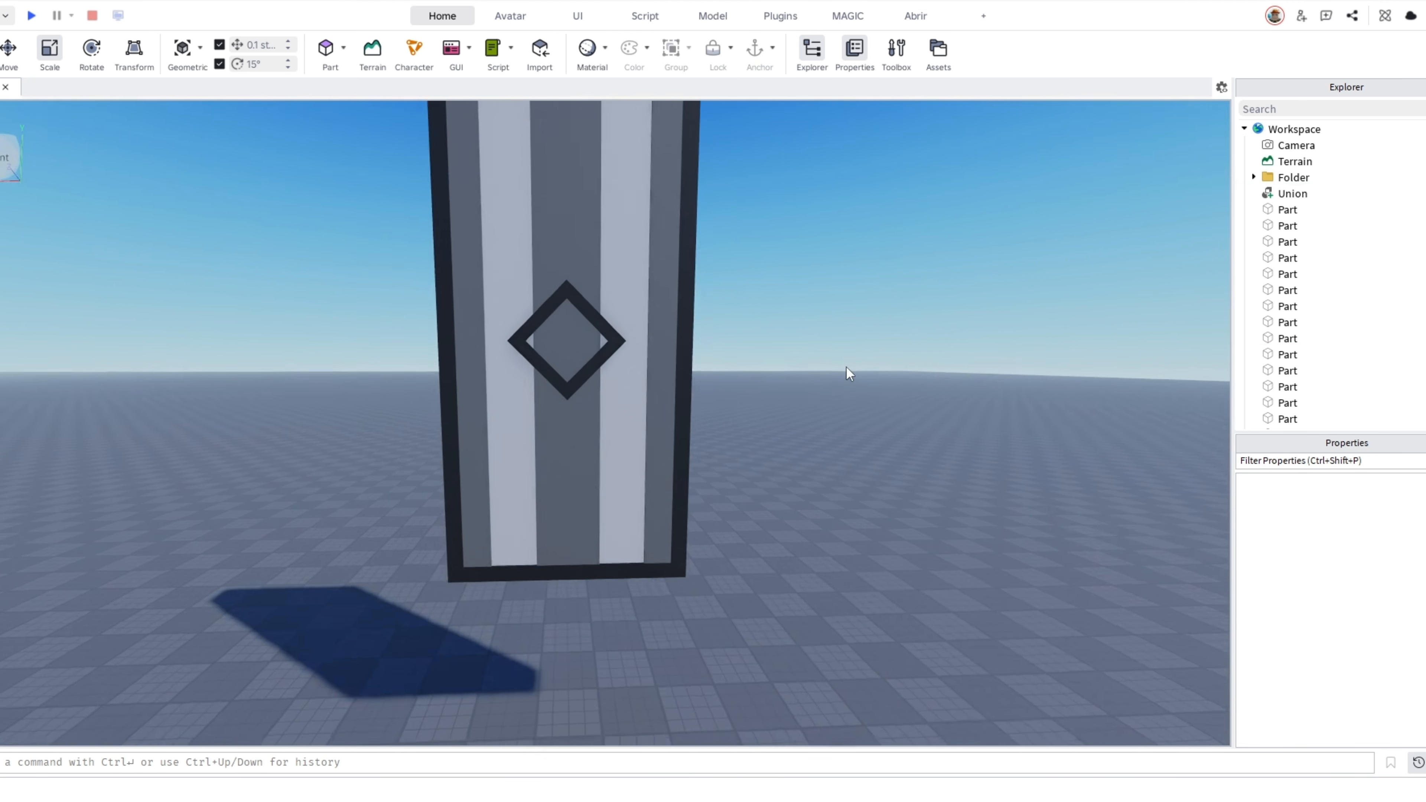
Duplicate the diamond ring and scale the copy down symmetrically to form a smaller ring inside it
{"action": "scroll", "coordinate": [620, 414], "scroll_direction": "up", "scroll_amount": 5}
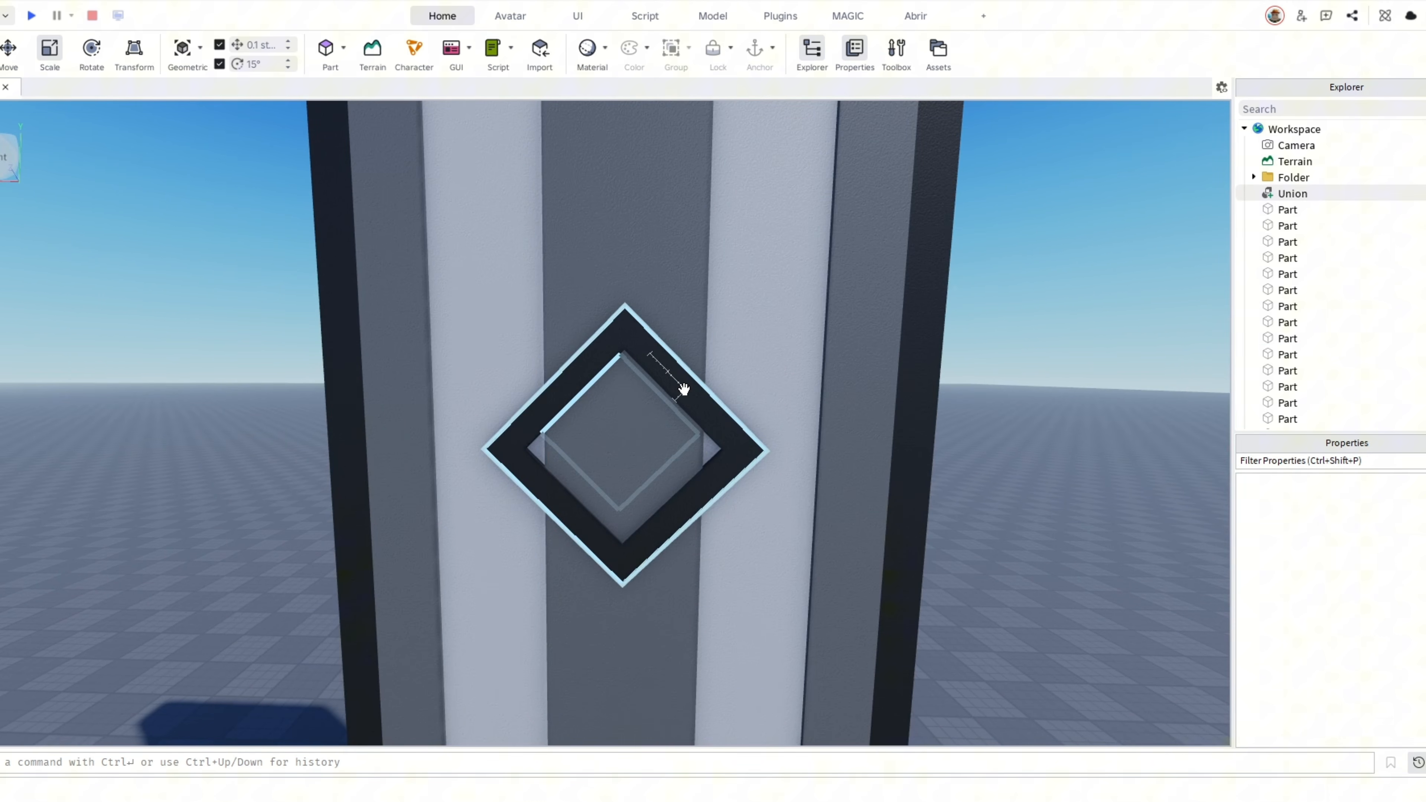
{"action": "left_click", "coordinate": [684, 382]}
{"action": "scroll", "coordinate": [757, 398], "scroll_direction": "down", "scroll_amount": 2}
{"action": "right_click_drag", "start_coordinate": [757, 398], "coordinate": [853, 364]}
{"action": "scroll", "coordinate": [853, 363], "scroll_direction": "down", "scroll_amount": 3}
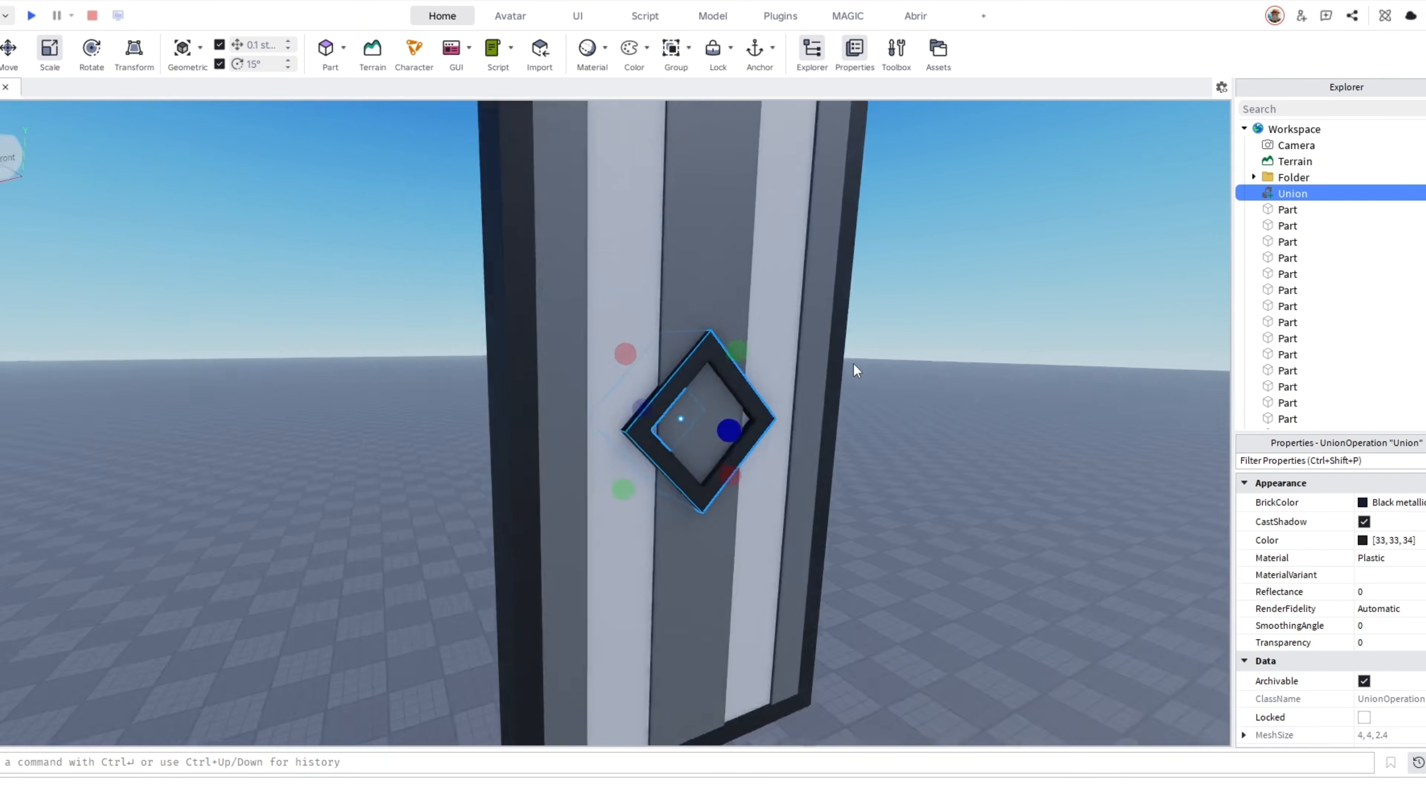
{"action": "left_click", "coordinate": [854, 363]}
{"action": "scroll", "coordinate": [717, 366], "scroll_direction": "up", "scroll_amount": 3}
{"action": "scroll", "coordinate": [716, 366], "scroll_direction": "up", "scroll_amount": 1}
{"action": "key", "text": "ctrl+d"}
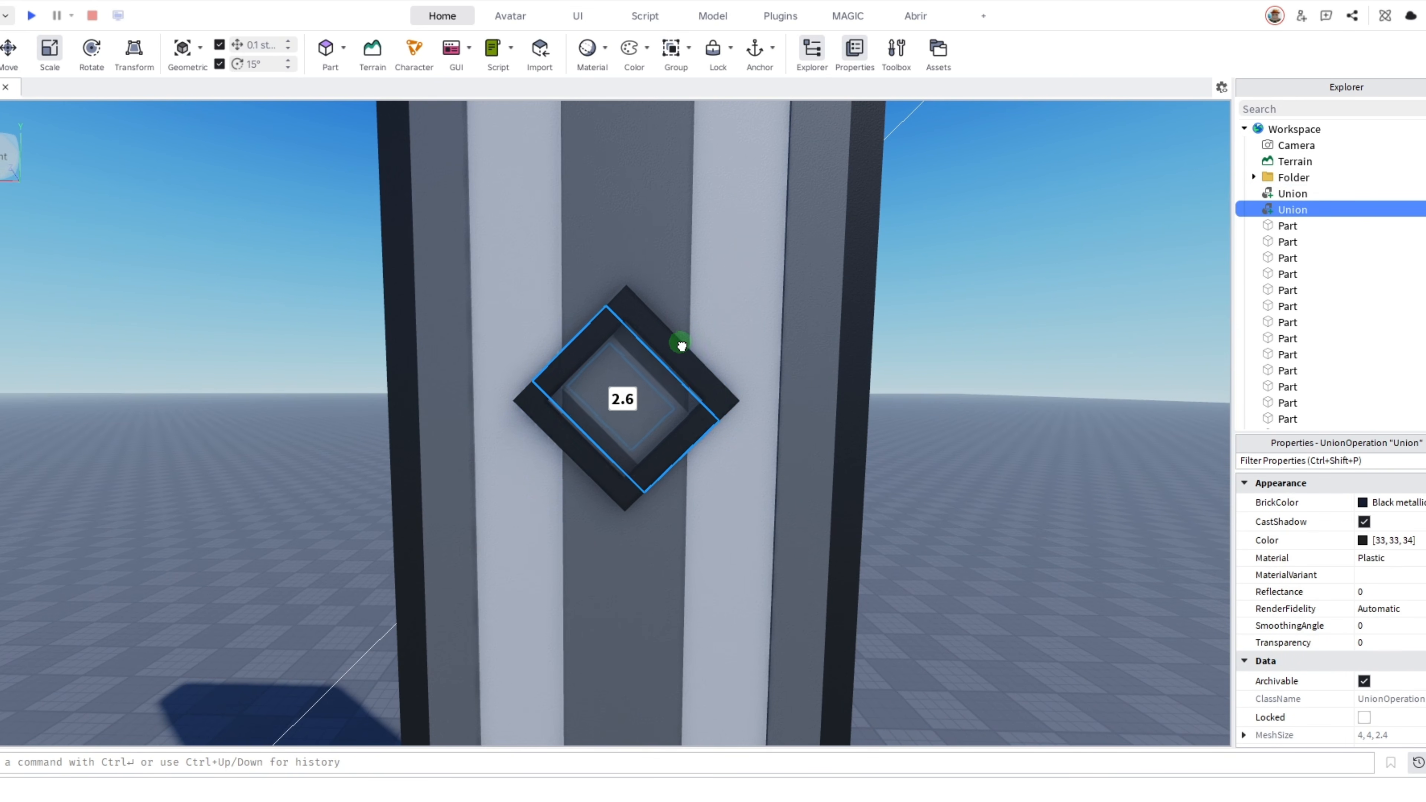
{"action": "left_click_drag", "start_coordinate": [675, 435], "coordinate": [675, 435]}
{"action": "scroll", "coordinate": [947, 364], "scroll_direction": "down", "scroll_amount": 3}
{"action": "left_click", "coordinate": [946, 363]}
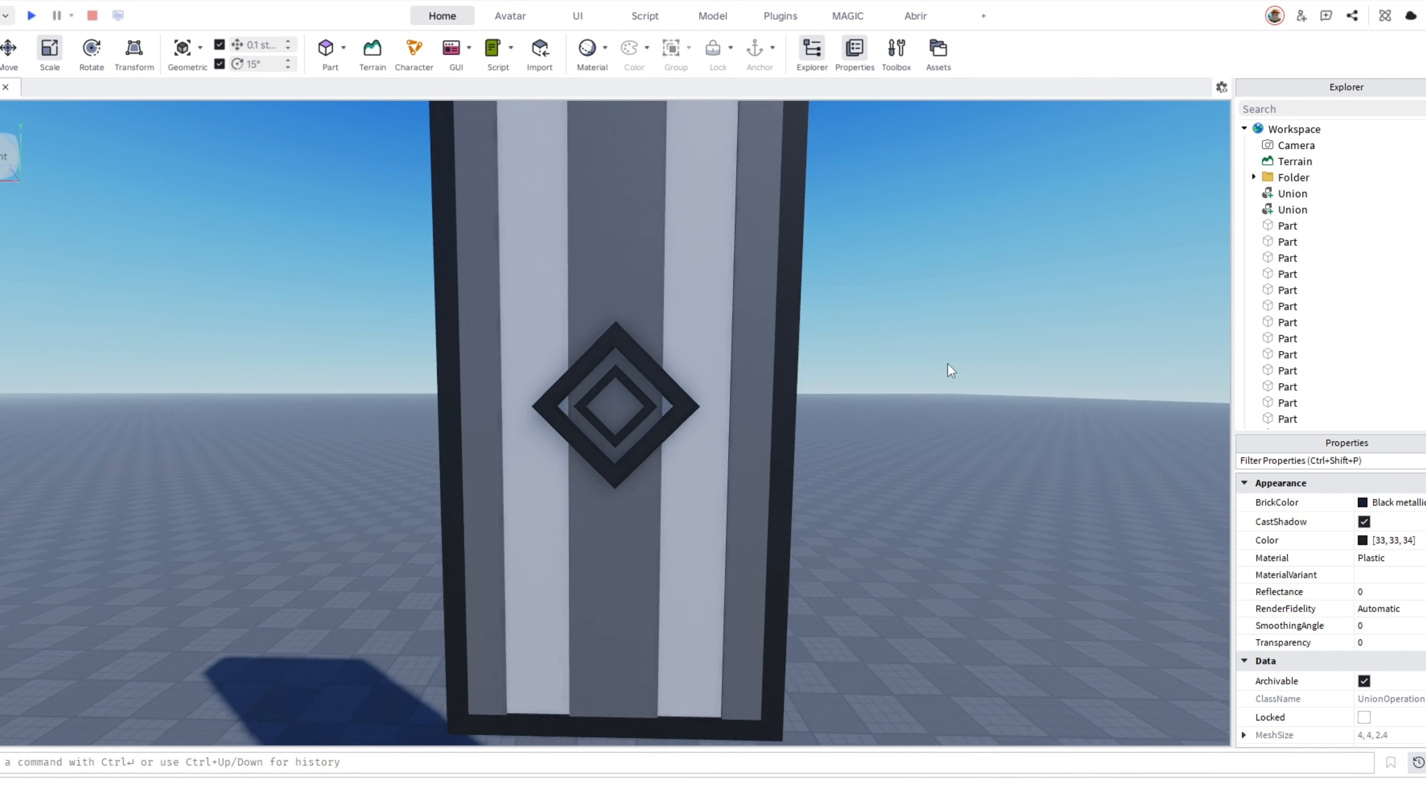
Duplicate the light grey backing slab and set the copy's size to 4, 4, 4
{"action": "scroll", "coordinate": [605, 359], "scroll_direction": "up", "scroll_amount": 5}
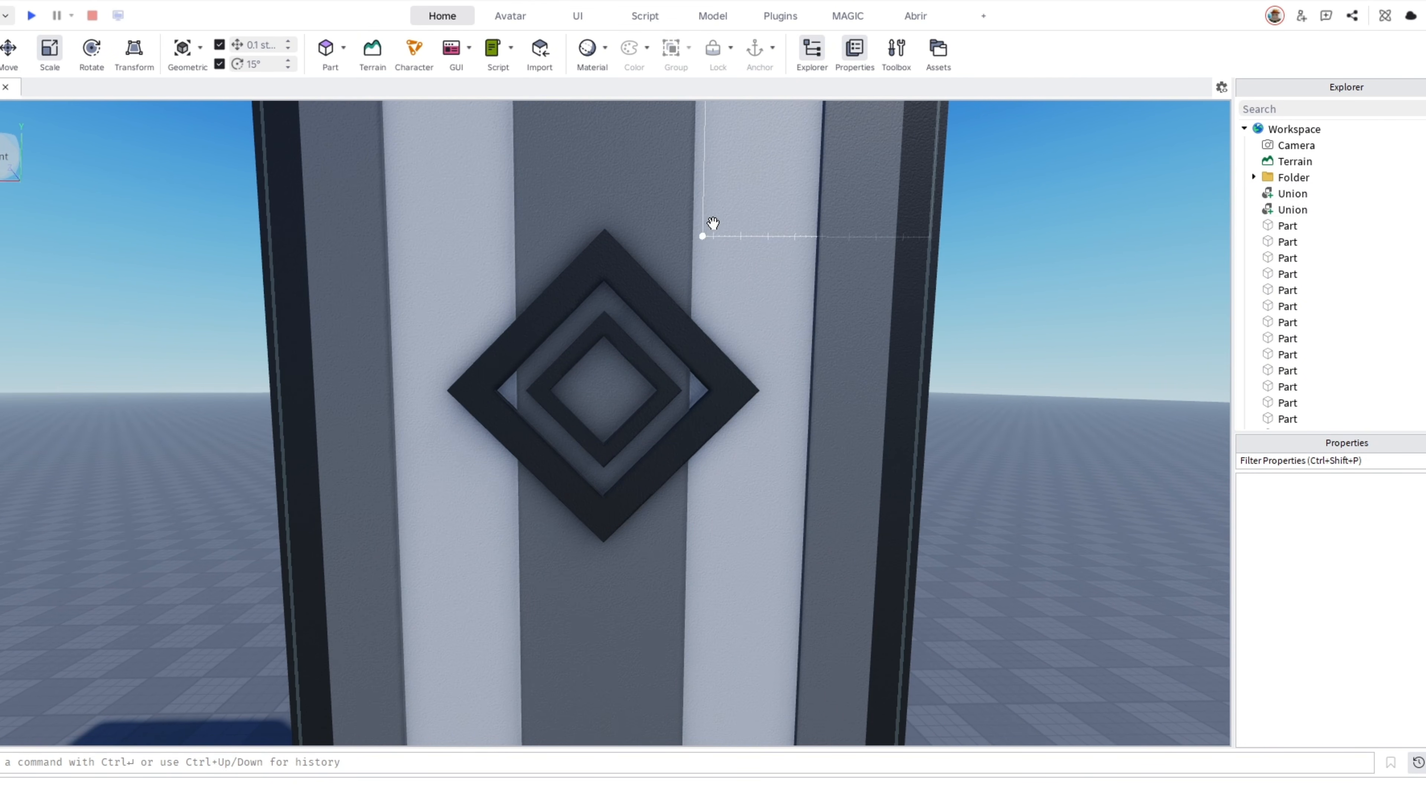
{"action": "left_click", "coordinate": [656, 317]}
{"action": "scroll", "coordinate": [726, 294], "scroll_direction": "down", "scroll_amount": 5}
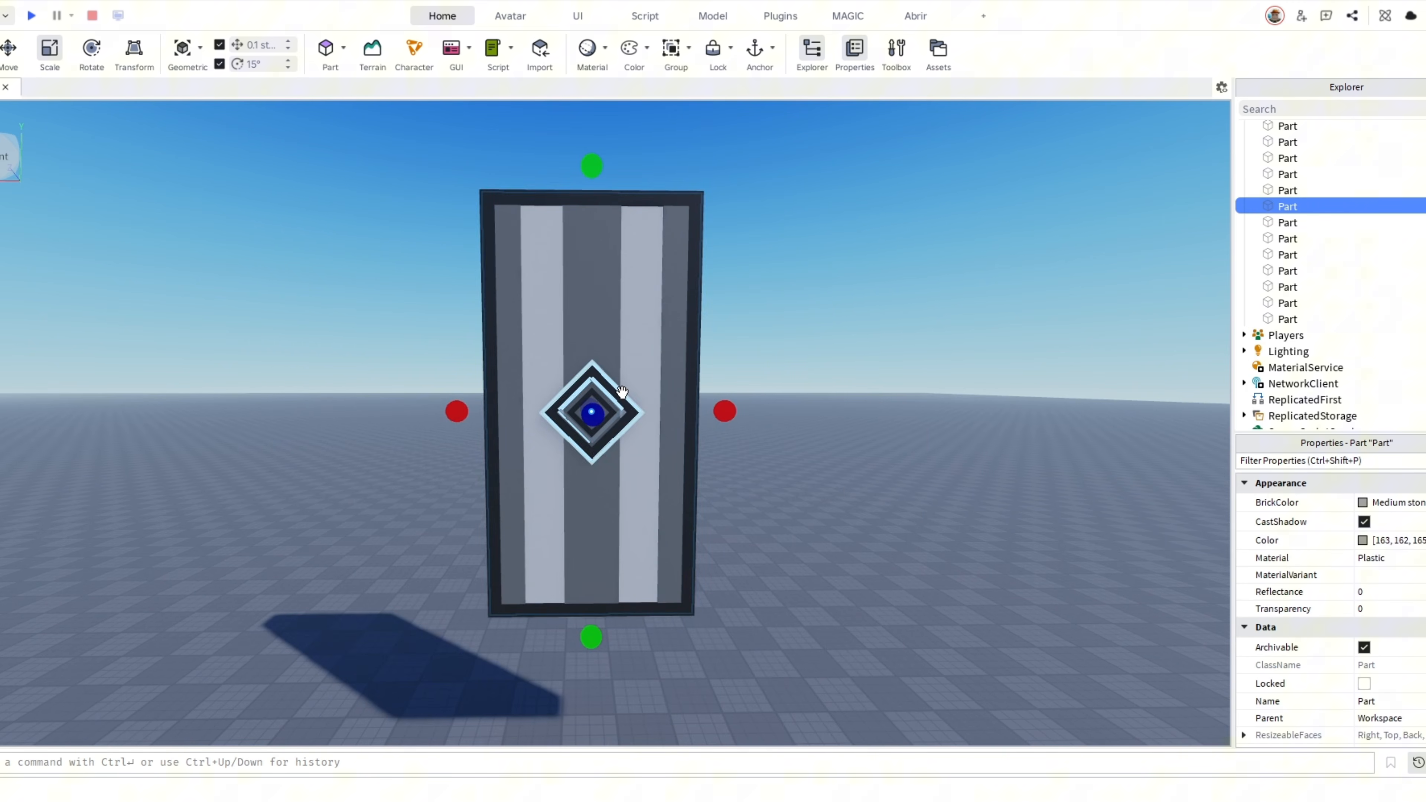
{"action": "left_click", "coordinate": [617, 385]}
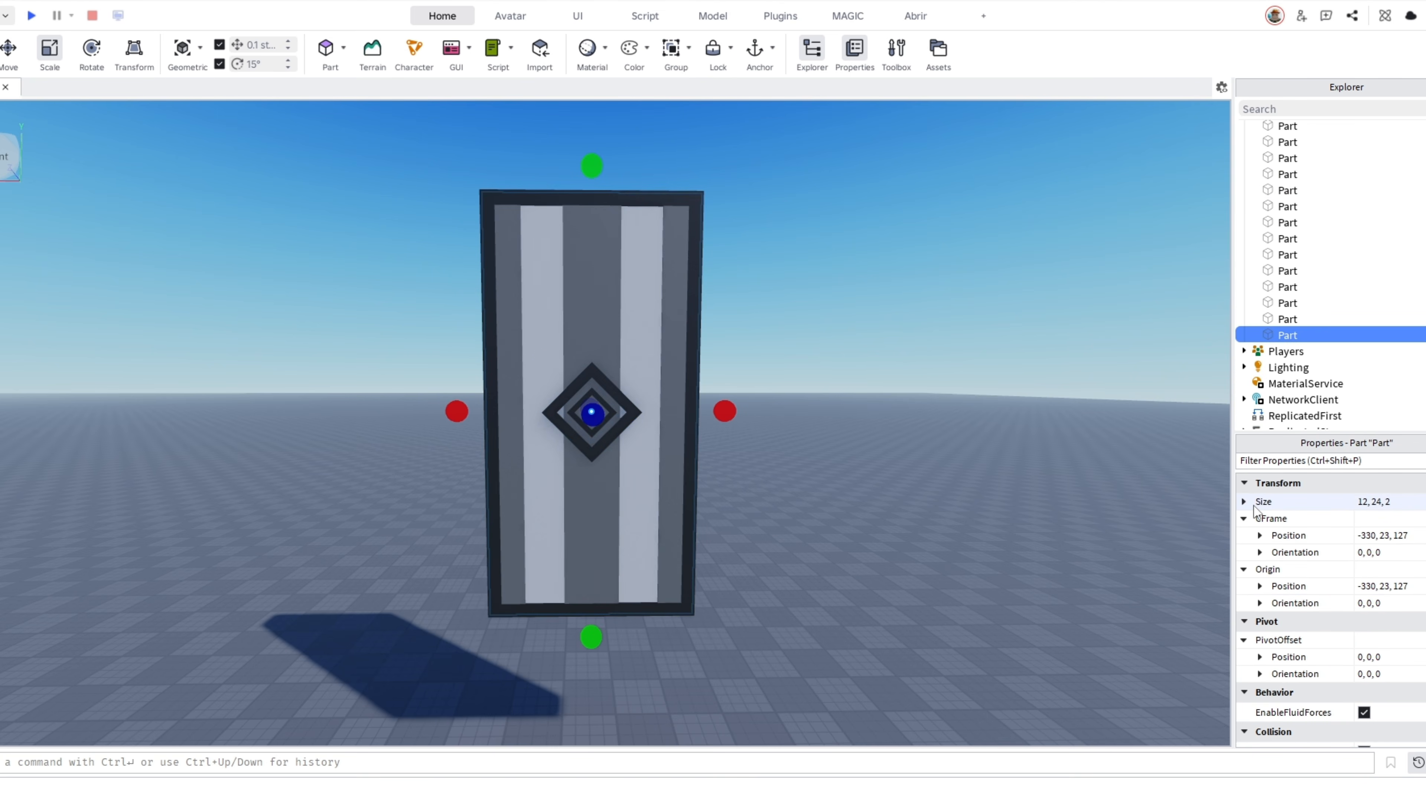
{"action": "scroll", "coordinate": [919, 399], "scroll_direction": "up", "scroll_amount": 3}
Rotate the light grey cube 45° and reduce its depth to 2.4 behind the dark rings
{"action": "key", "text": "ctrl+4"}
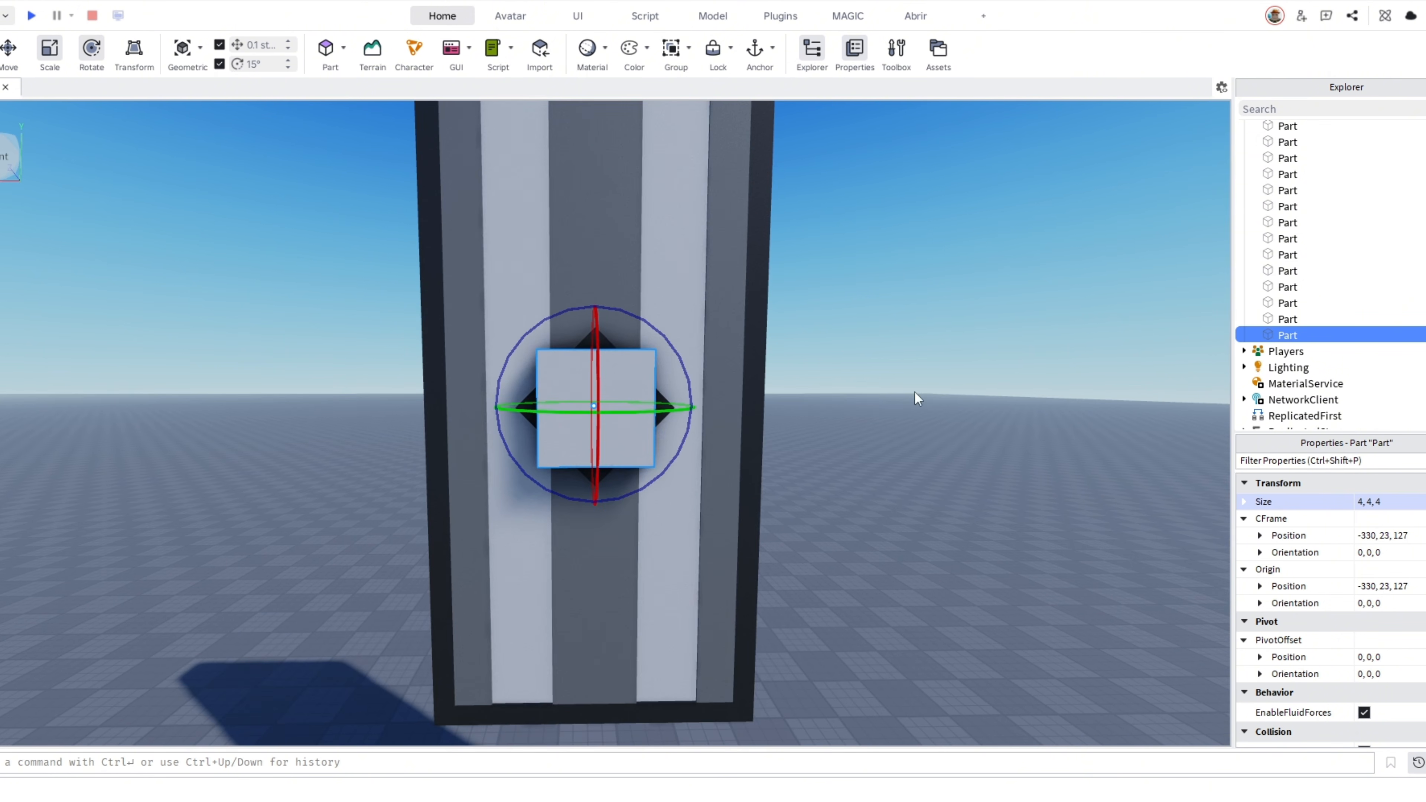
{"action": "left_click_drag", "start_coordinate": [676, 327], "coordinate": [698, 371]}
{"action": "key", "text": "ctrl+3"}
{"action": "right_click_drag", "start_coordinate": [716, 359], "coordinate": [758, 338]}
{"action": "left_click_drag", "start_coordinate": [726, 383], "coordinate": [685, 382]}
{"action": "right_click_drag", "start_coordinate": [698, 382], "coordinate": [671, 462]}
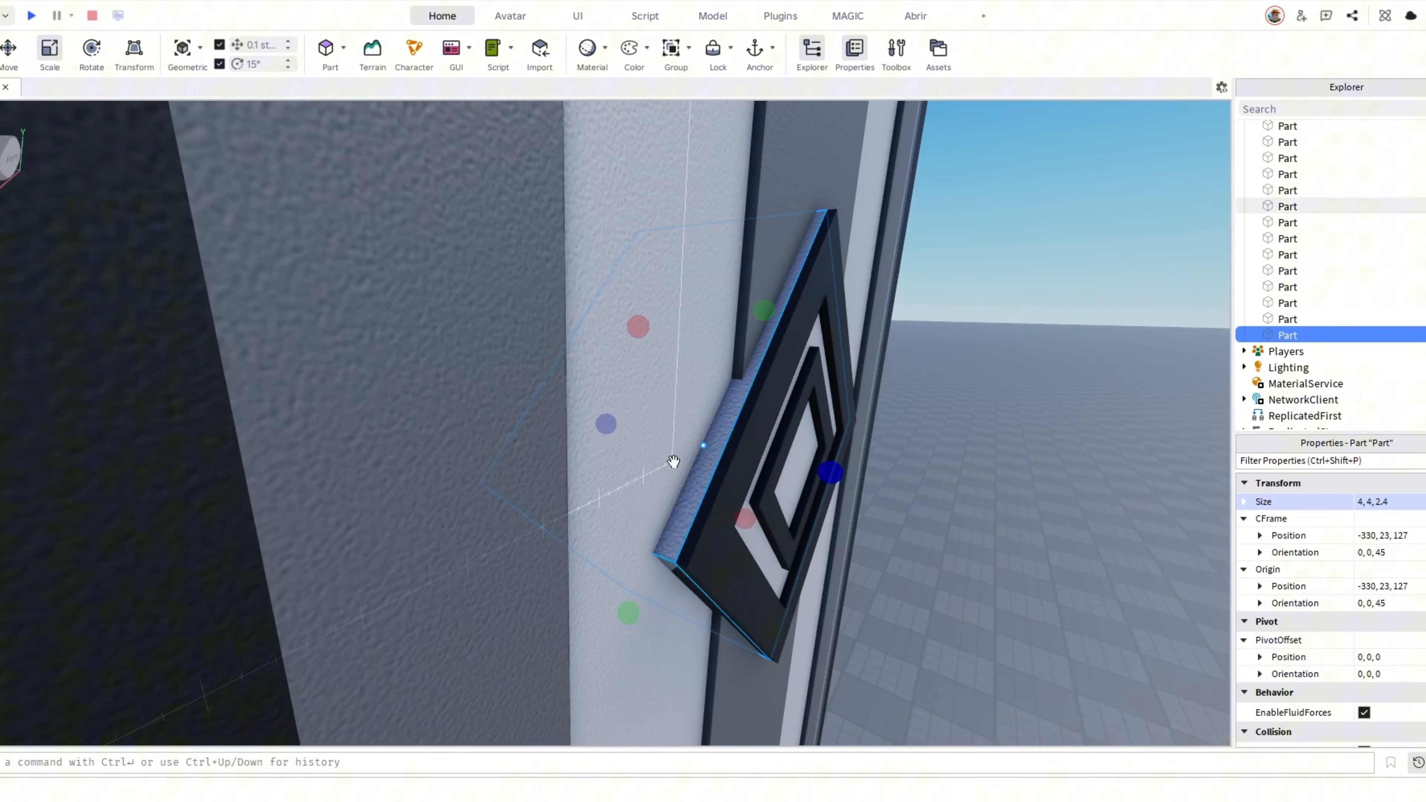
Shrink the light diamond symmetrically to 3.8 along one side and narrow the other side so it fits inside the outer ring
{"action": "right_click_drag", "start_coordinate": [769, 432], "coordinate": [735, 388]}
{"action": "left_click_drag", "start_coordinate": [731, 352], "coordinate": [727, 351], "text": "ctrl"}
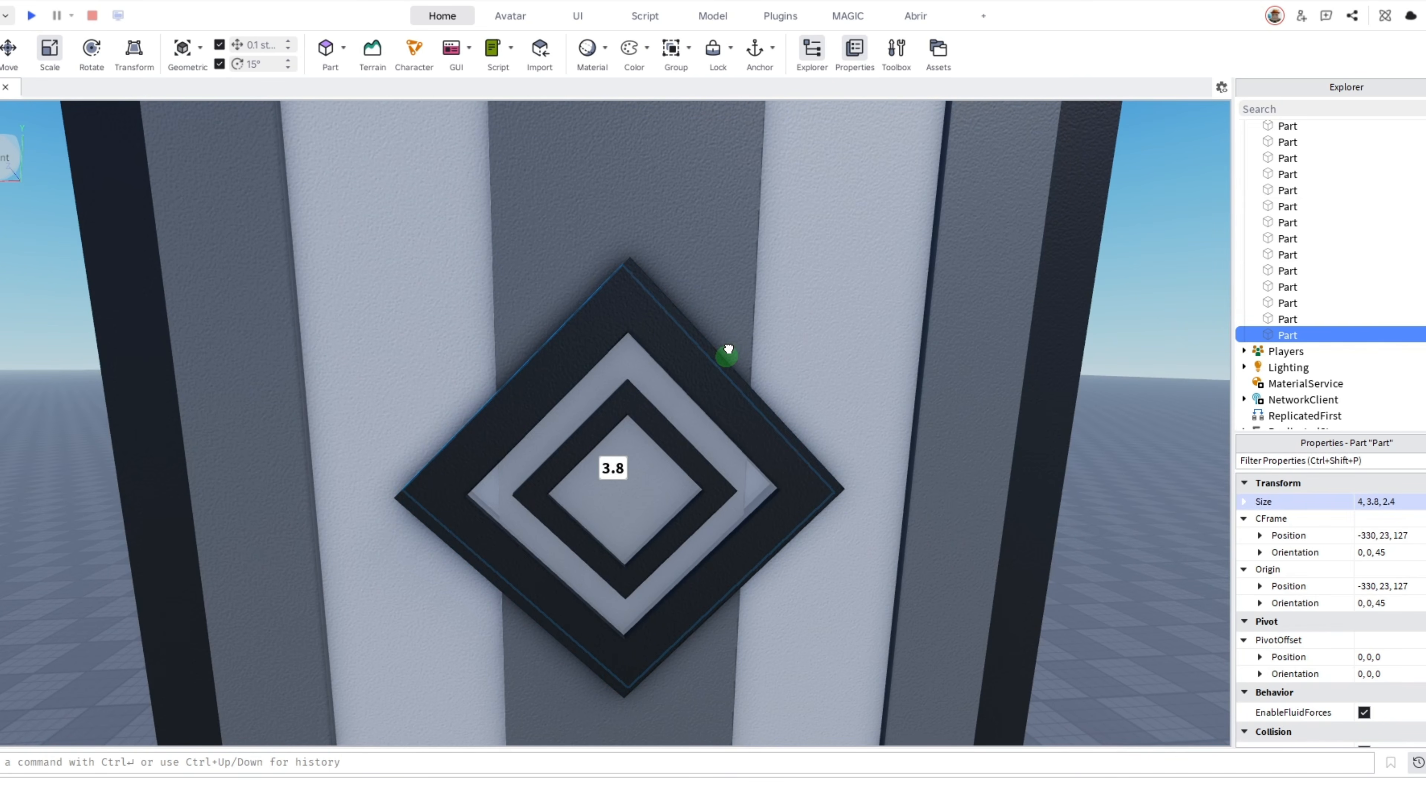
{"action": "left_click_drag", "start_coordinate": [495, 354], "coordinate": [507, 359], "text": "ctrl"}
{"action": "right_click_drag", "start_coordinate": [674, 340], "coordinate": [696, 340]}
{"action": "left_click", "coordinate": [751, 343]}
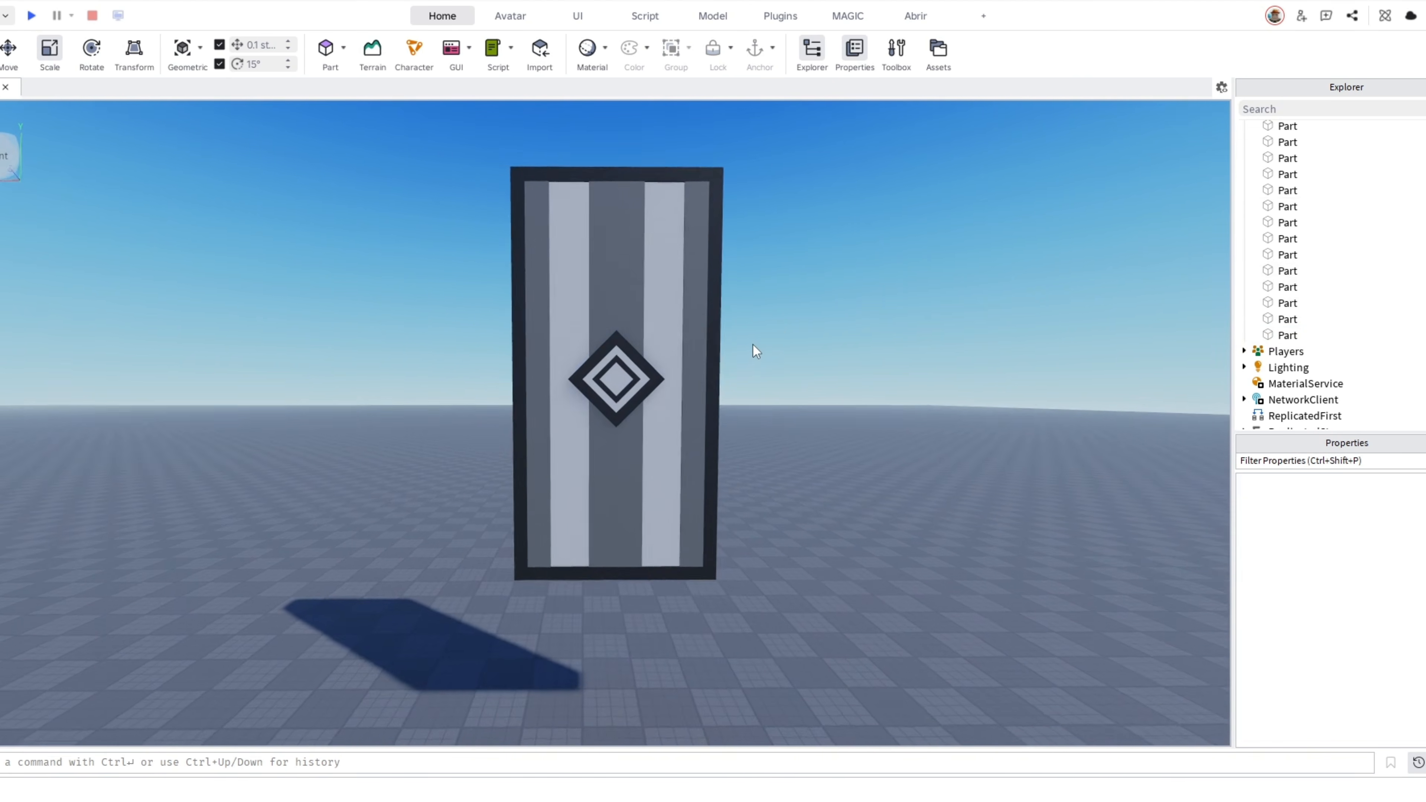
Duplicate the light diamond, shrink the copy symmetrically to fit inside the inner ring, and stretch its depth through both sides of the door
{"action": "scroll", "coordinate": [645, 353], "scroll_direction": "up", "scroll_amount": 5}
{"action": "middle_click_drag", "start_coordinate": [547, 362], "coordinate": [606, 447]}
{"action": "scroll", "coordinate": [834, 494], "scroll_direction": "up", "scroll_amount": 3}
{"action": "scroll", "coordinate": [1004, 387], "scroll_direction": "down", "scroll_amount": 3}
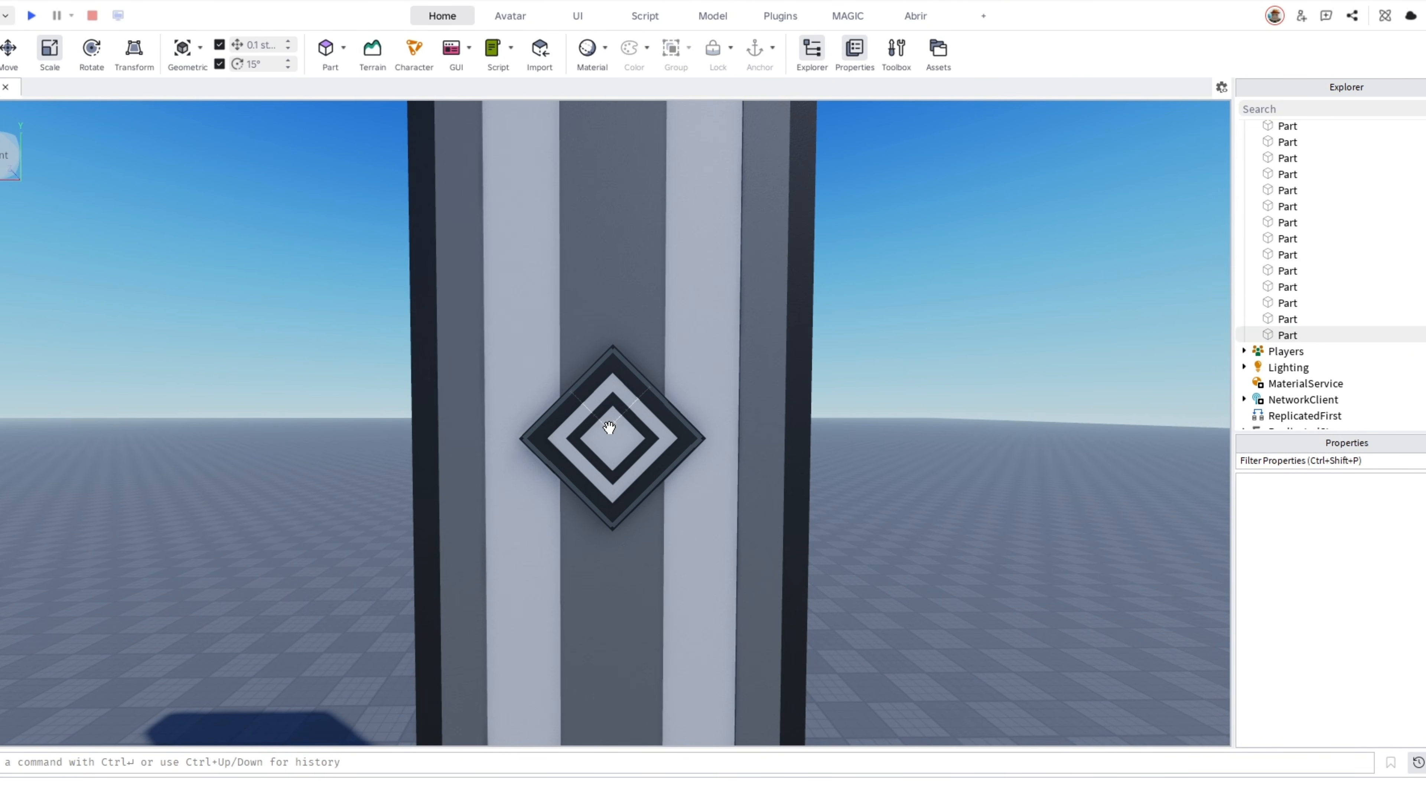
{"action": "right_click_drag", "start_coordinate": [749, 444], "coordinate": [735, 444]}
{"action": "left_click", "coordinate": [615, 380]}
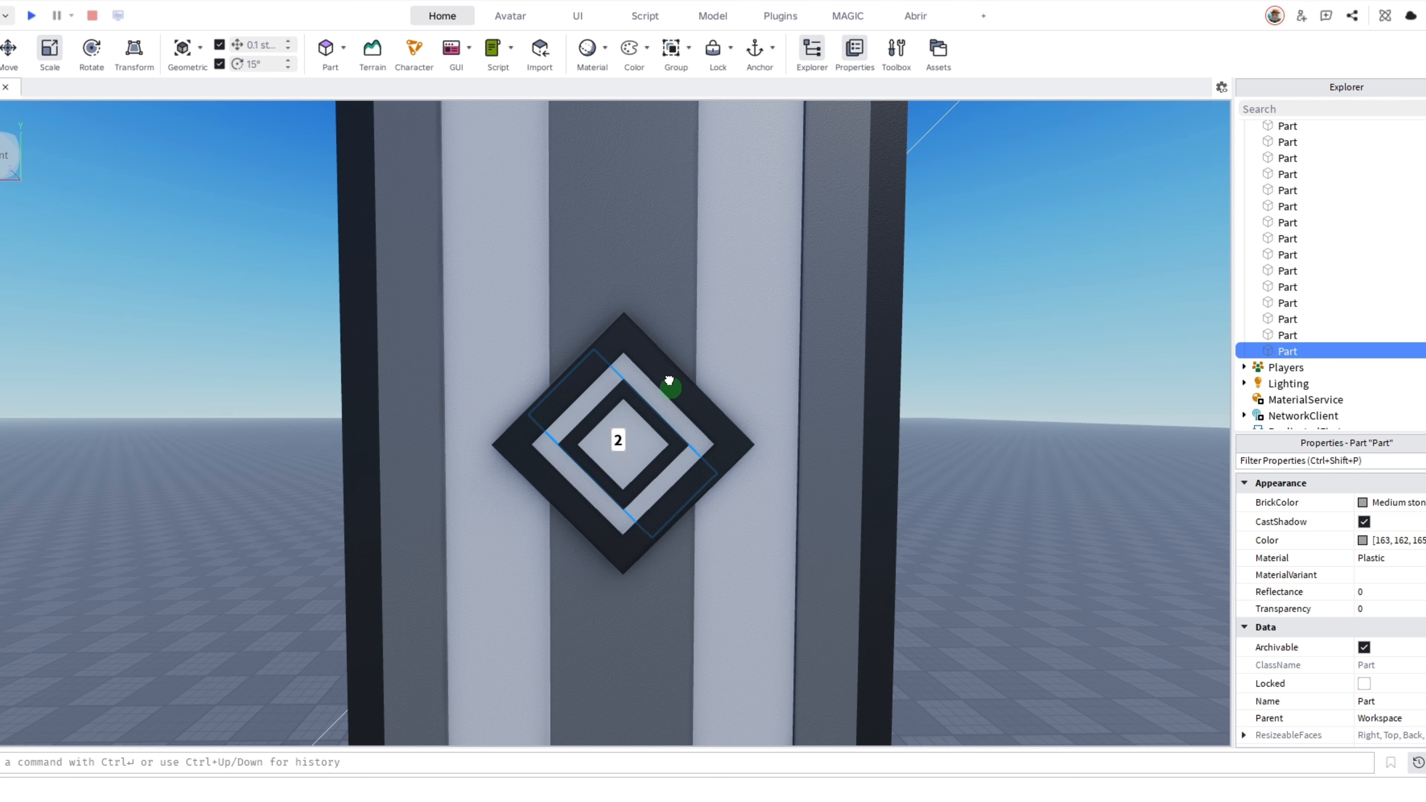
{"action": "left_click_drag", "start_coordinate": [675, 476], "coordinate": [676, 476], "text": "ctrl"}
{"action": "right_click_drag", "start_coordinate": [746, 438], "coordinate": [805, 428]}
{"action": "left_click_drag", "start_coordinate": [701, 429], "coordinate": [929, 425], "text": "ctrl"}
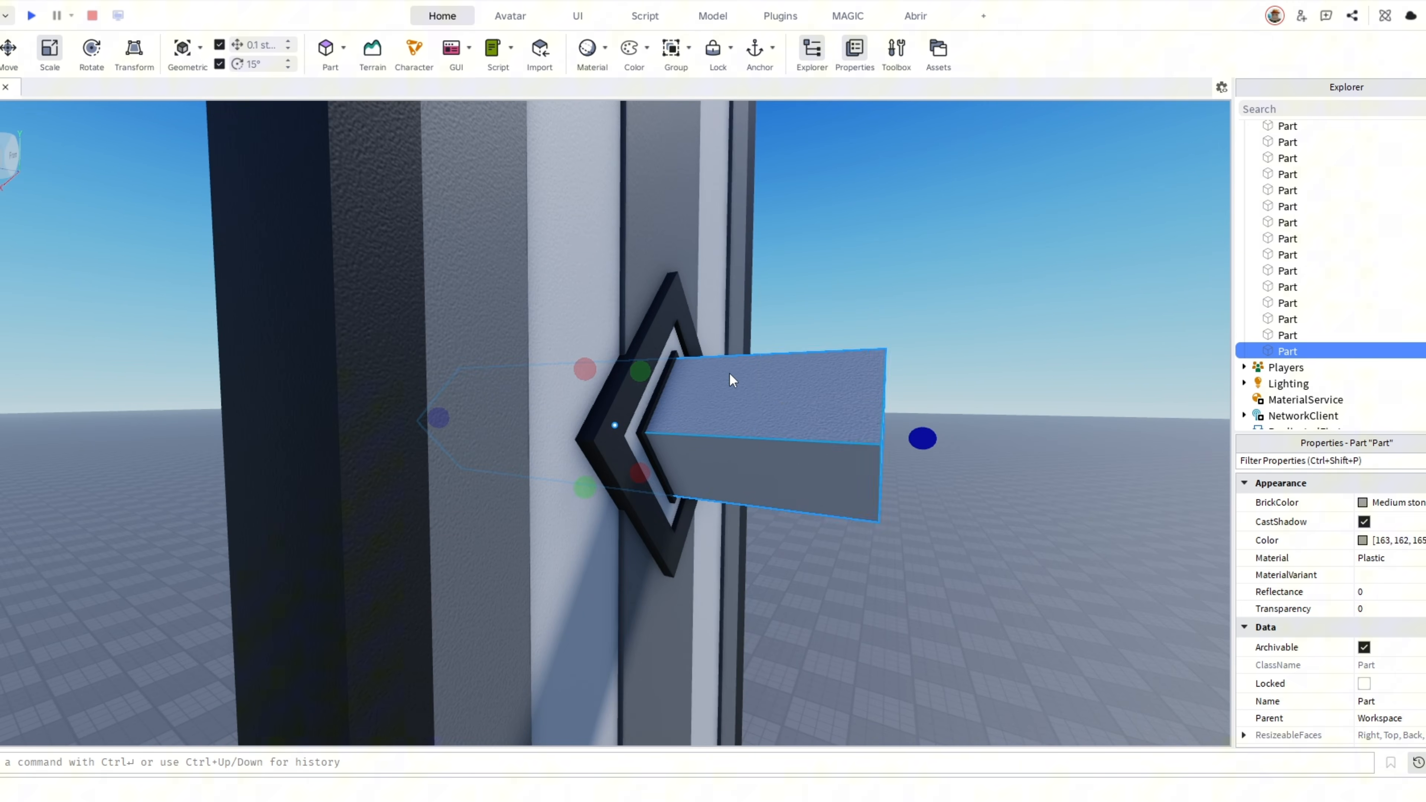
Negate the long stretched block so that it acts as a cutting part
{"action": "right_click_drag", "start_coordinate": [732, 380], "coordinate": [730, 377]}
{"action": "left_click", "coordinate": [783, 232]}
{"action": "left_click", "coordinate": [803, 240]}
{"action": "right_click_drag", "start_coordinate": [803, 240], "coordinate": [535, 396]}
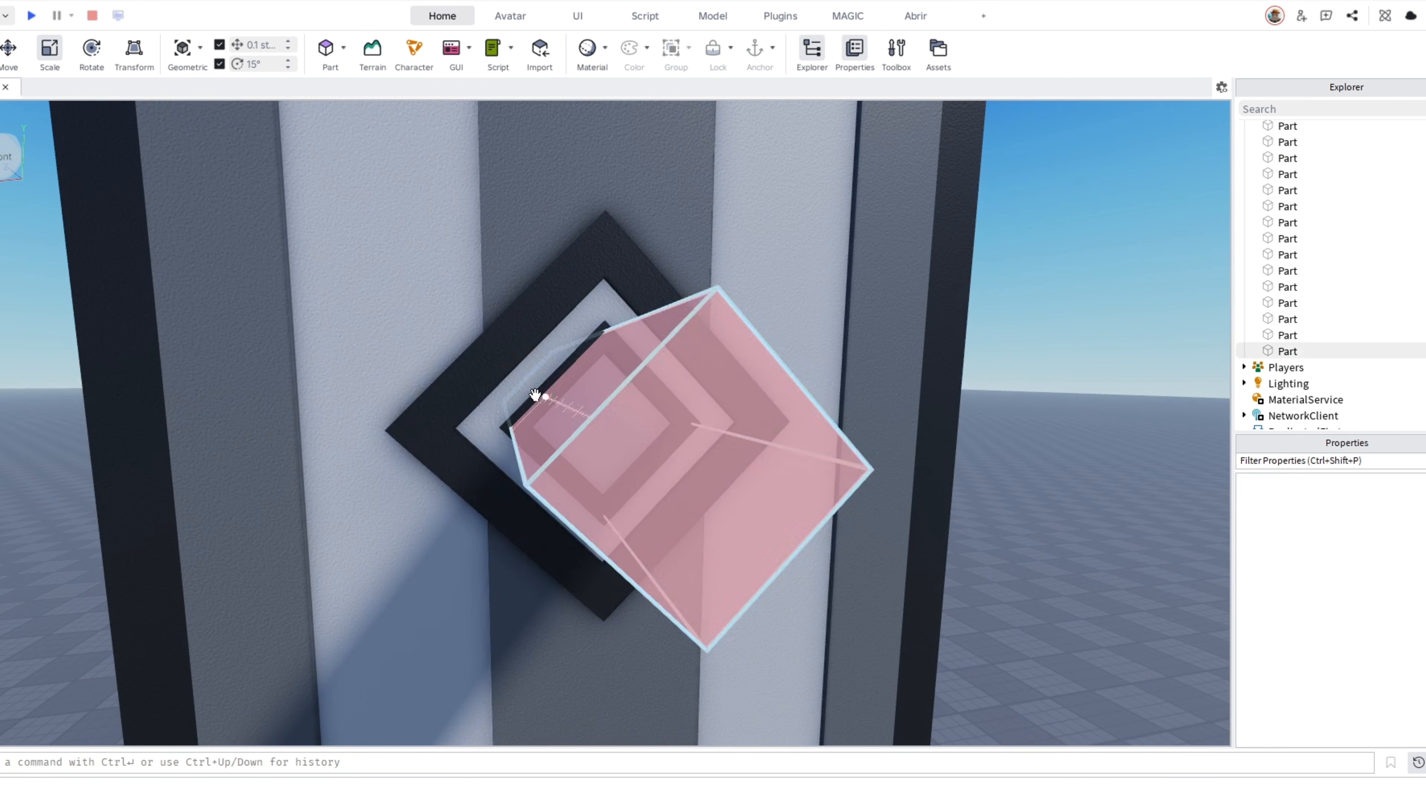
Union the negative block with the light diamond to cut an opening through the diamond's centre
{"action": "left_click", "coordinate": [535, 397]}
{"action": "left_click", "coordinate": [688, 387], "text": "ctrl"}
{"action": "key", "text": "ctrl+2"}
{"action": "right_click_drag", "start_coordinate": [687, 387], "coordinate": [699, 399]}
{"action": "scroll", "coordinate": [699, 398], "scroll_direction": "down", "scroll_amount": 3}
{"action": "left_click_drag", "start_coordinate": [612, 430], "coordinate": [729, 414]}
{"action": "key", "text": "ctrl+z"}
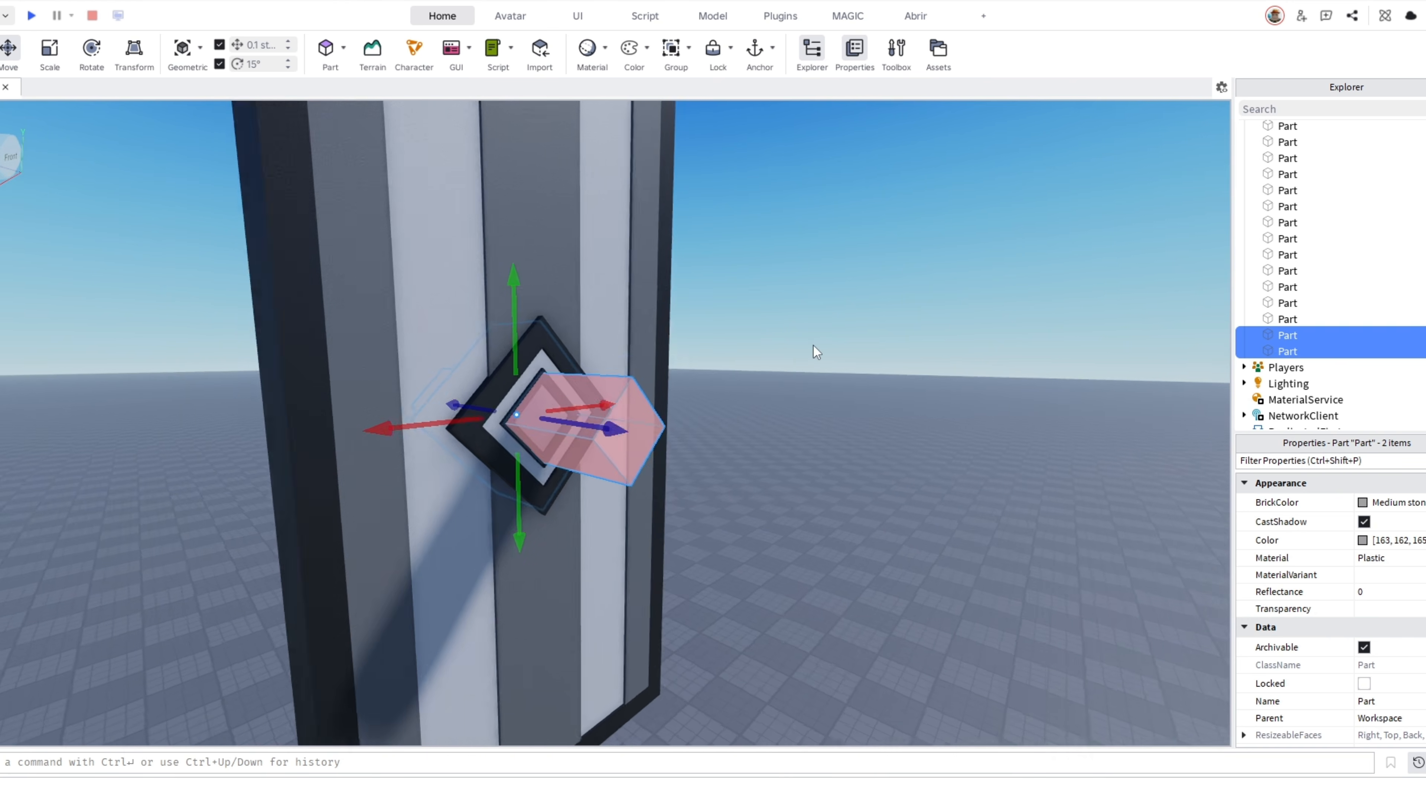
{"action": "scroll", "coordinate": [813, 344], "scroll_direction": "up", "scroll_amount": 3}
{"action": "key", "text": "ctrl+shift+g"}
{"action": "left_click", "coordinate": [803, 340]}
{"action": "scroll", "coordinate": [803, 339], "scroll_direction": "down", "scroll_amount": 3}
{"action": "right_click_drag", "start_coordinate": [803, 340], "coordinate": [864, 331]}
{"action": "scroll", "coordinate": [1013, 450], "scroll_direction": "down", "scroll_amount": 5}
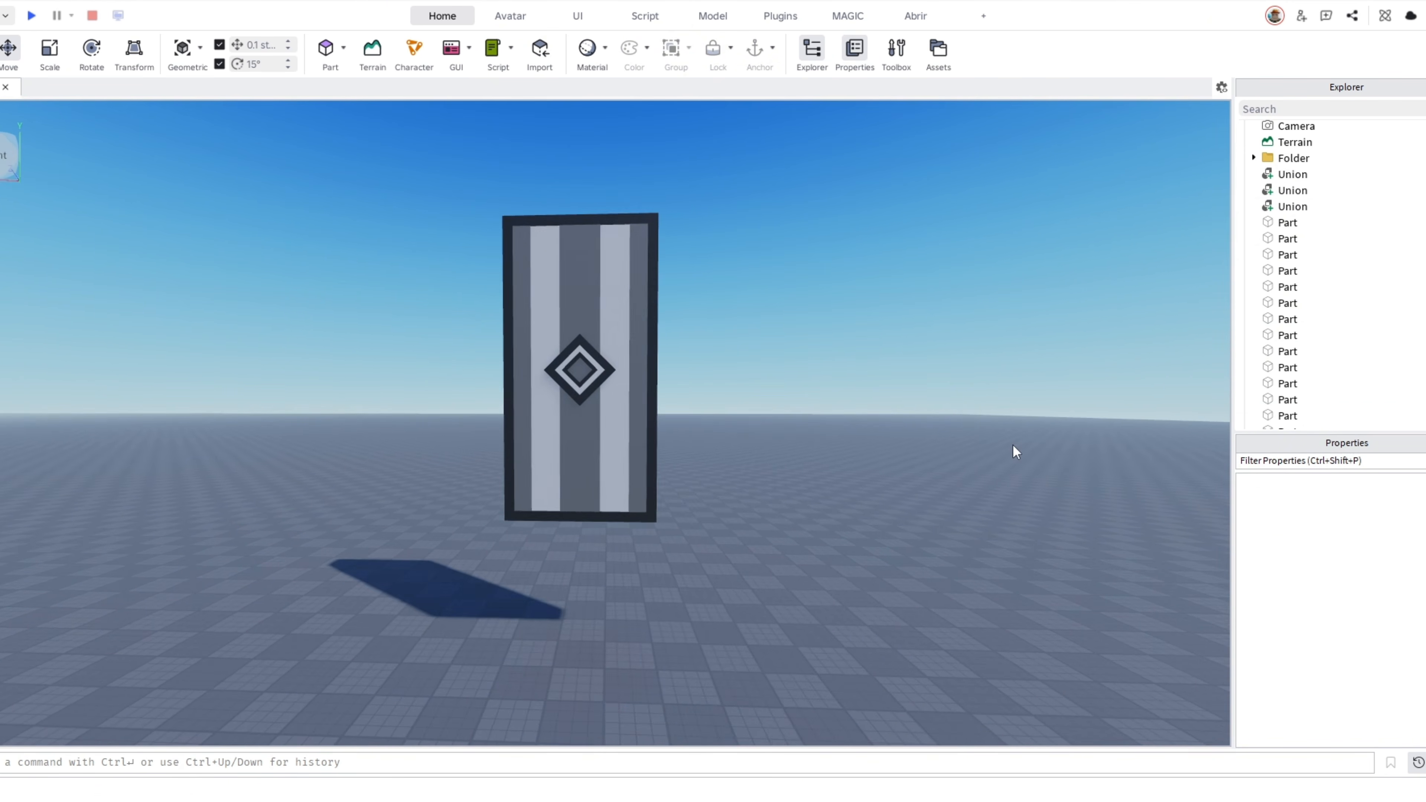
Duplicate the central dark grey panel and layer resized copies so thin light and dark grey stripes show along both of its edges
{"action": "scroll", "coordinate": [1013, 449], "scroll_direction": "up", "scroll_amount": 3}
{"action": "scroll", "coordinate": [836, 462], "scroll_direction": "up", "scroll_amount": 3}
{"action": "scroll", "coordinate": [640, 268], "scroll_direction": "down", "scroll_amount": 3}
{"action": "scroll", "coordinate": [932, 344], "scroll_direction": "down", "scroll_amount": 1}
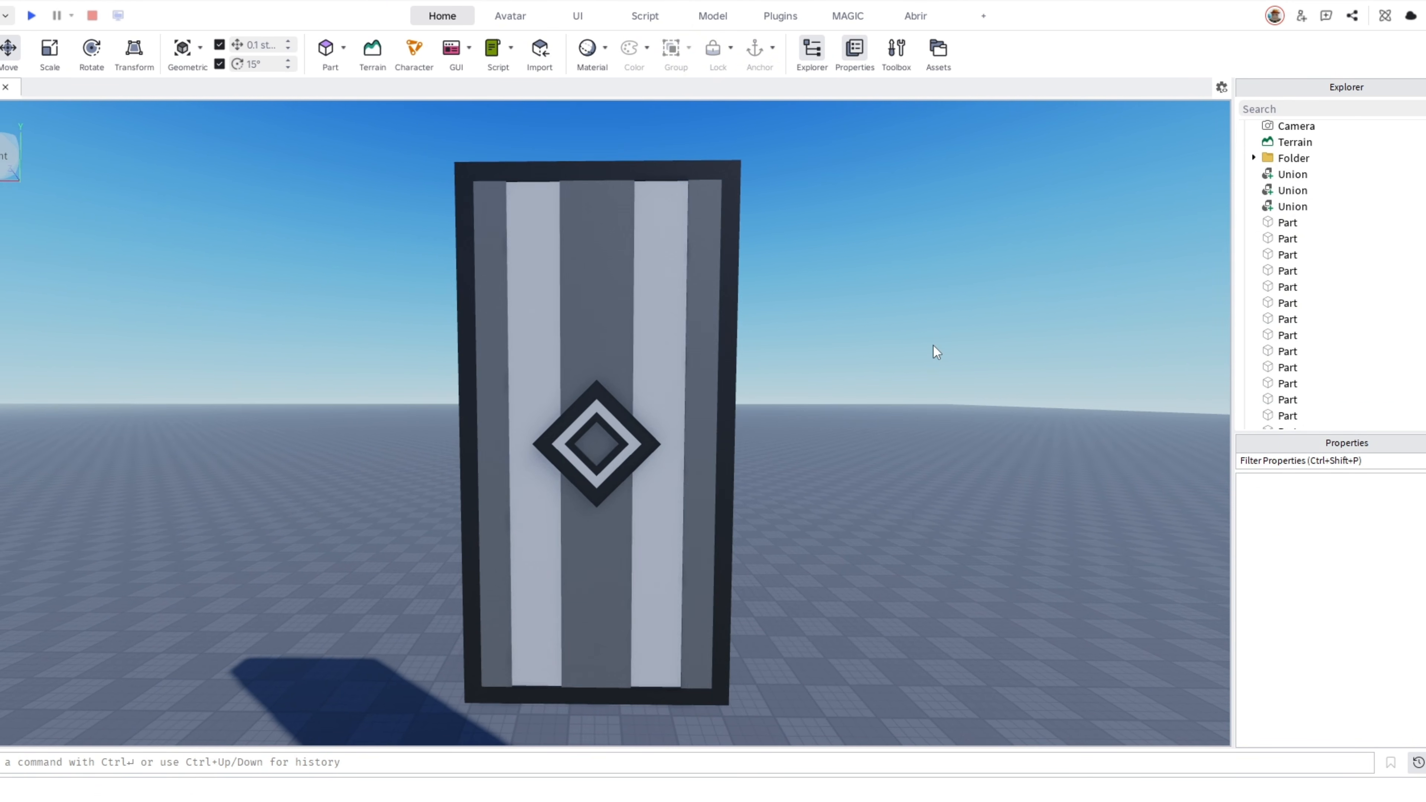
{"action": "scroll", "coordinate": [786, 393], "scroll_direction": "up", "scroll_amount": 3}
{"action": "left_click", "coordinate": [599, 449]}
{"action": "left_click_drag", "start_coordinate": [522, 448], "coordinate": [507, 448]}
{"action": "key", "text": "ctrl+3"}
{"action": "left_click_drag", "start_coordinate": [664, 450], "coordinate": [547, 455]}
{"action": "key", "text": "ctrl+d"}
{"action": "key", "text": "ctrl+2"}
{"action": "left_click", "coordinate": [884, 360]}
{"action": "scroll", "coordinate": [888, 353], "scroll_direction": "down", "scroll_amount": 3}
{"action": "scroll", "coordinate": [884, 349], "scroll_direction": "up", "scroll_amount": 3}
Make a duplicated panel into a thin black strip, colour 33, 33, 34, running vertically down the middle of the door
{"action": "left_click", "coordinate": [765, 259]}
{"action": "key", "text": "ctrl+d"}
{"action": "right_click_drag", "start_coordinate": [657, 434], "coordinate": [661, 416]}
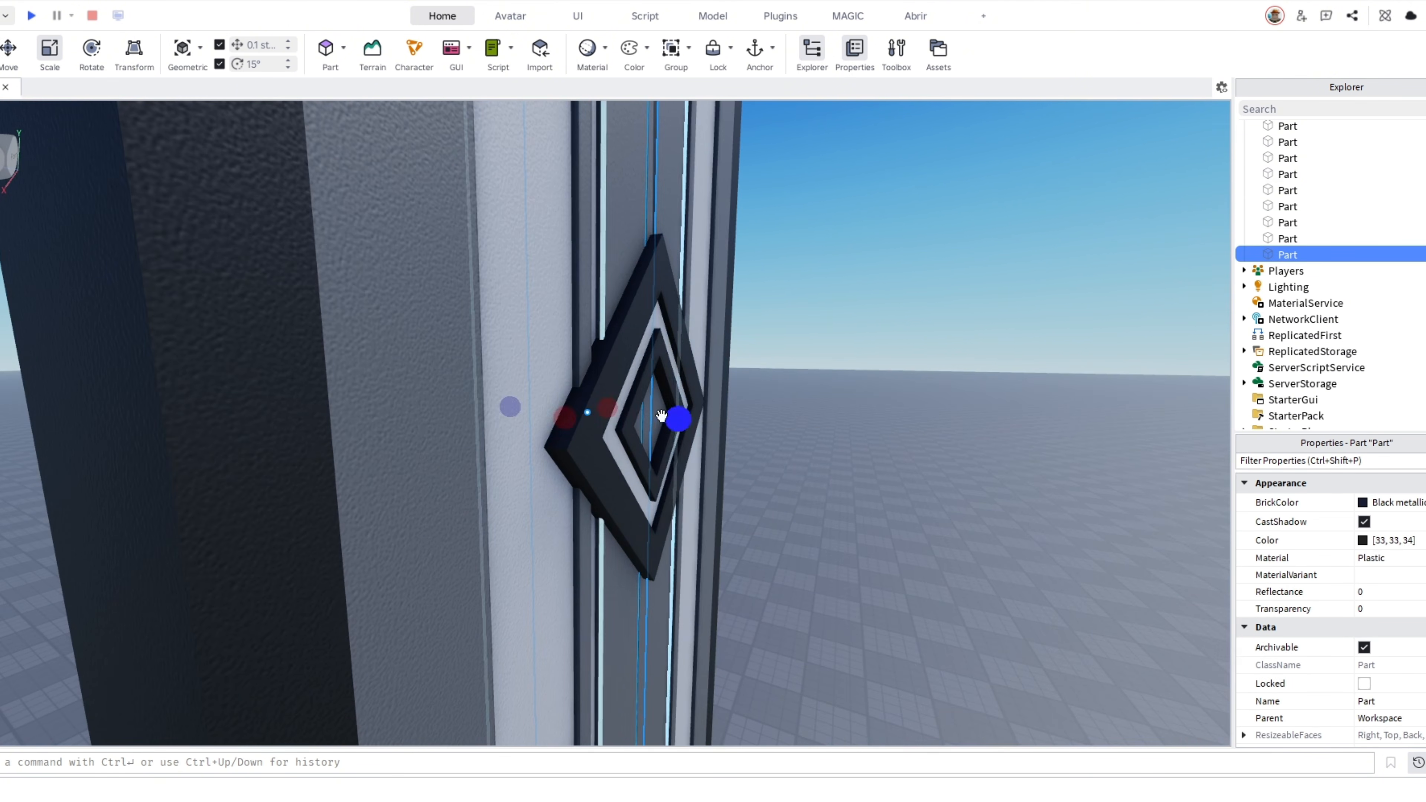
{"action": "left_click", "coordinate": [777, 375]}
{"action": "scroll", "coordinate": [848, 351], "scroll_direction": "down", "scroll_amount": 5}
{"action": "right_click_drag", "start_coordinate": [778, 374], "coordinate": [842, 332]}
{"action": "scroll", "coordinate": [849, 351], "scroll_direction": "up", "scroll_amount": 5}
{"action": "scroll", "coordinate": [842, 332], "scroll_direction": "down", "scroll_amount": 4}
{"action": "scroll", "coordinate": [842, 332], "scroll_direction": "up", "scroll_amount": 4}
{"action": "scroll", "coordinate": [643, 444], "scroll_direction": "up", "scroll_amount": 3}
{"action": "left_click", "coordinate": [644, 443]}
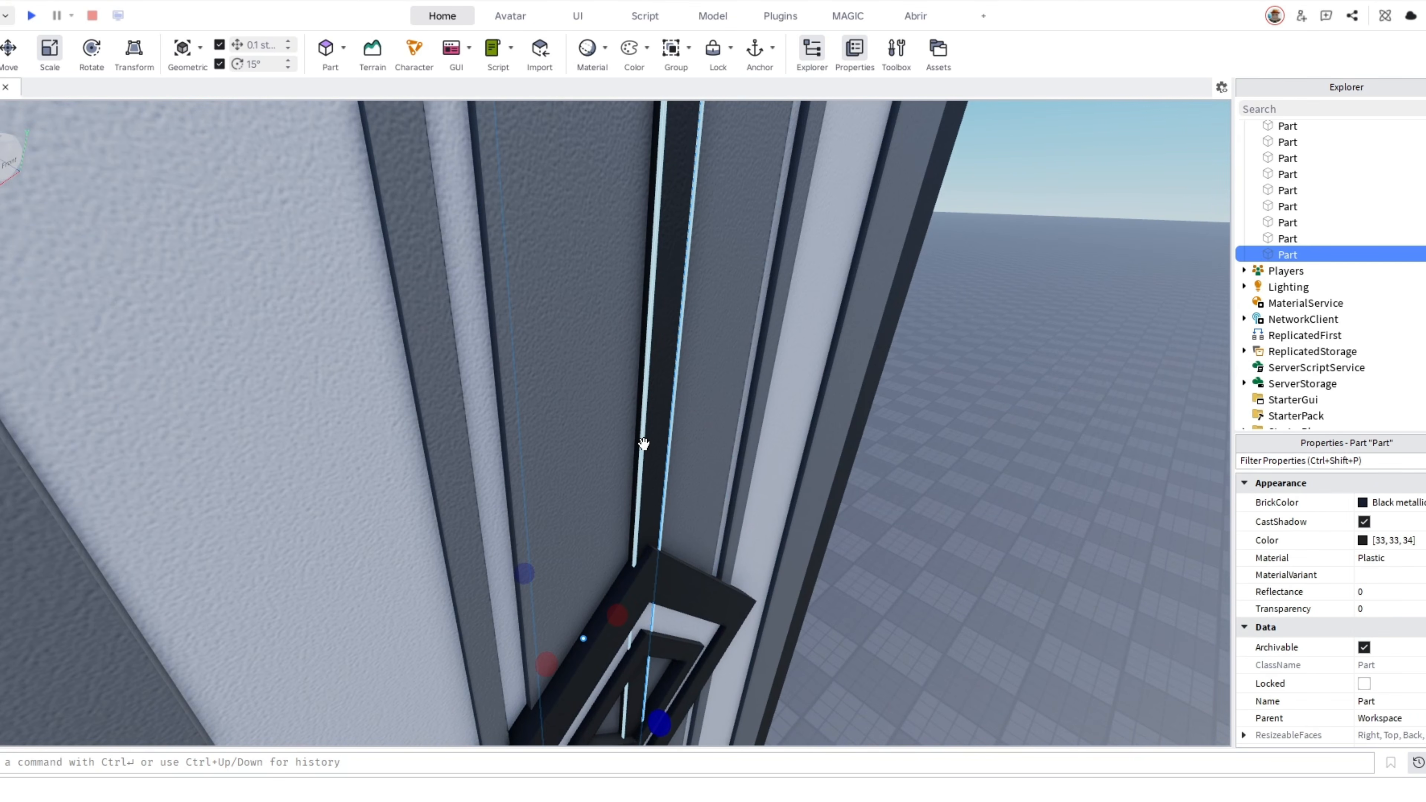
Set the movement increment to 0.05 studs and fine-tune the width of the black centre strip
{"action": "left_click", "coordinate": [260, 47]}
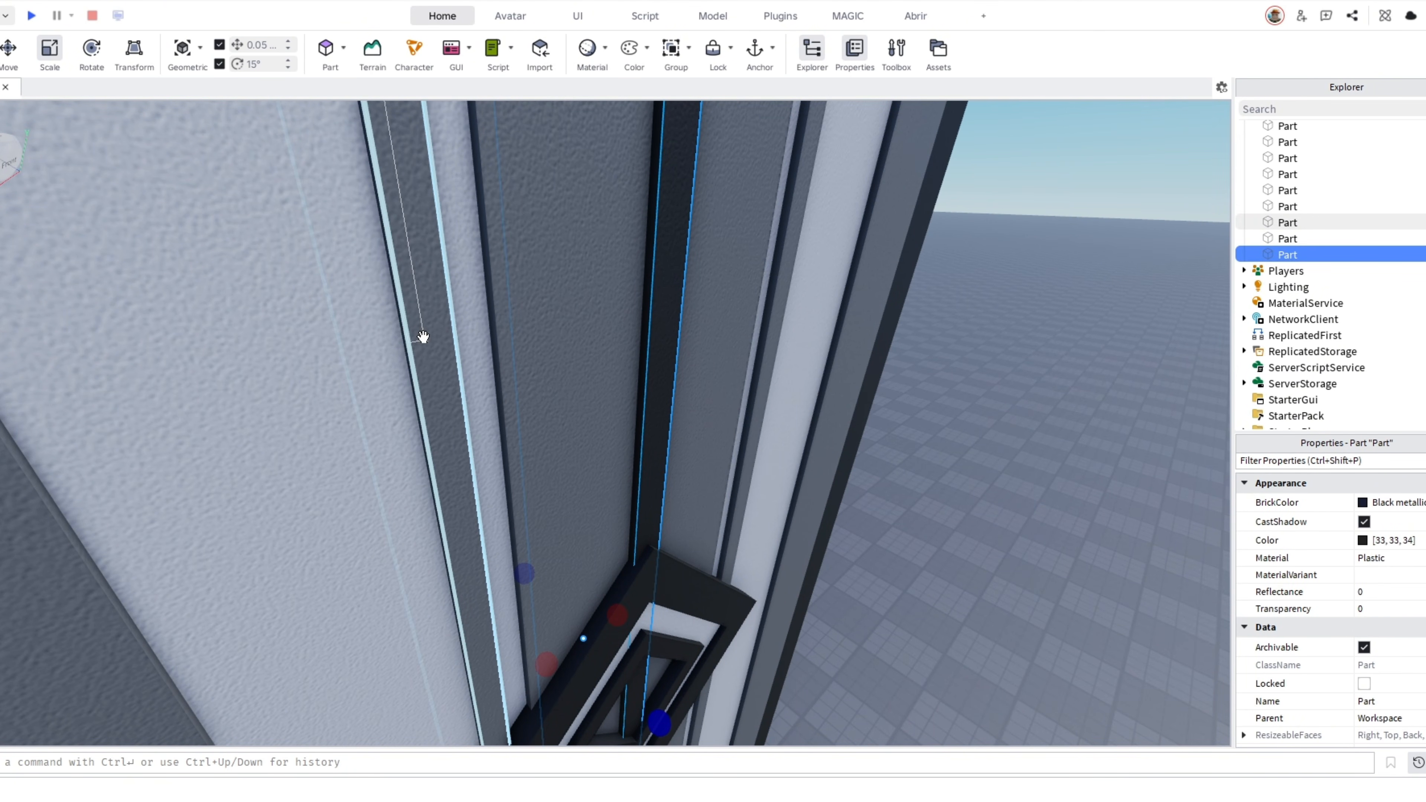
{"action": "right_click_drag", "start_coordinate": [588, 562], "coordinate": [585, 586]}
{"action": "left_click_drag", "start_coordinate": [624, 620], "coordinate": [621, 625]}
{"action": "left_click", "coordinate": [923, 481]}
{"action": "key", "text": "s"}
{"action": "right_click_drag", "start_coordinate": [923, 482], "coordinate": [924, 481]}
{"action": "key", "text": "q"}
{"action": "key", "text": "w"}
{"action": "key", "text": "e"}
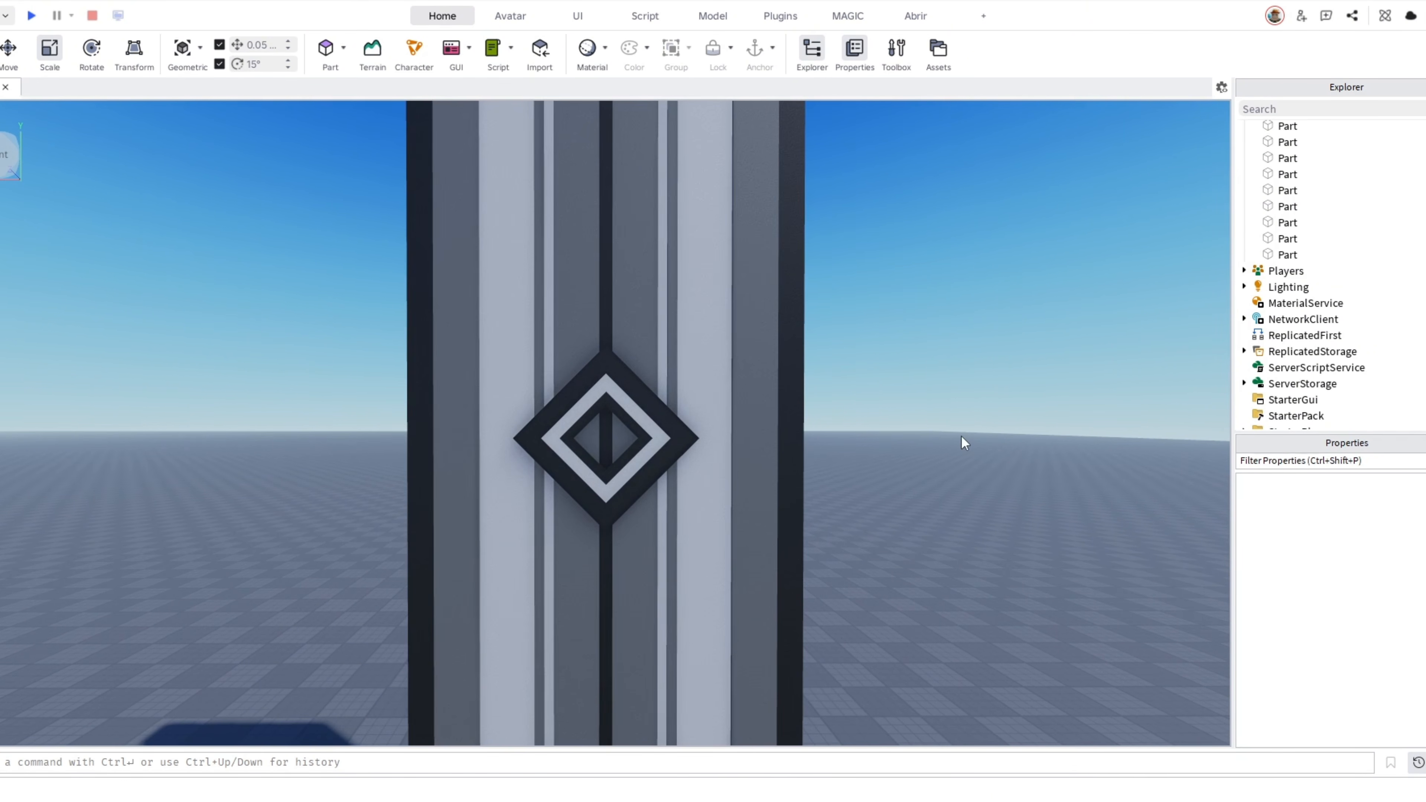
Duplicate the light grey backing slab again and resize the copy to 4, 4, 4 at the emblem's centre
{"action": "scroll", "coordinate": [612, 431], "scroll_direction": "up", "scroll_amount": 3}
{"action": "scroll", "coordinate": [921, 443], "scroll_direction": "down", "scroll_amount": 6}
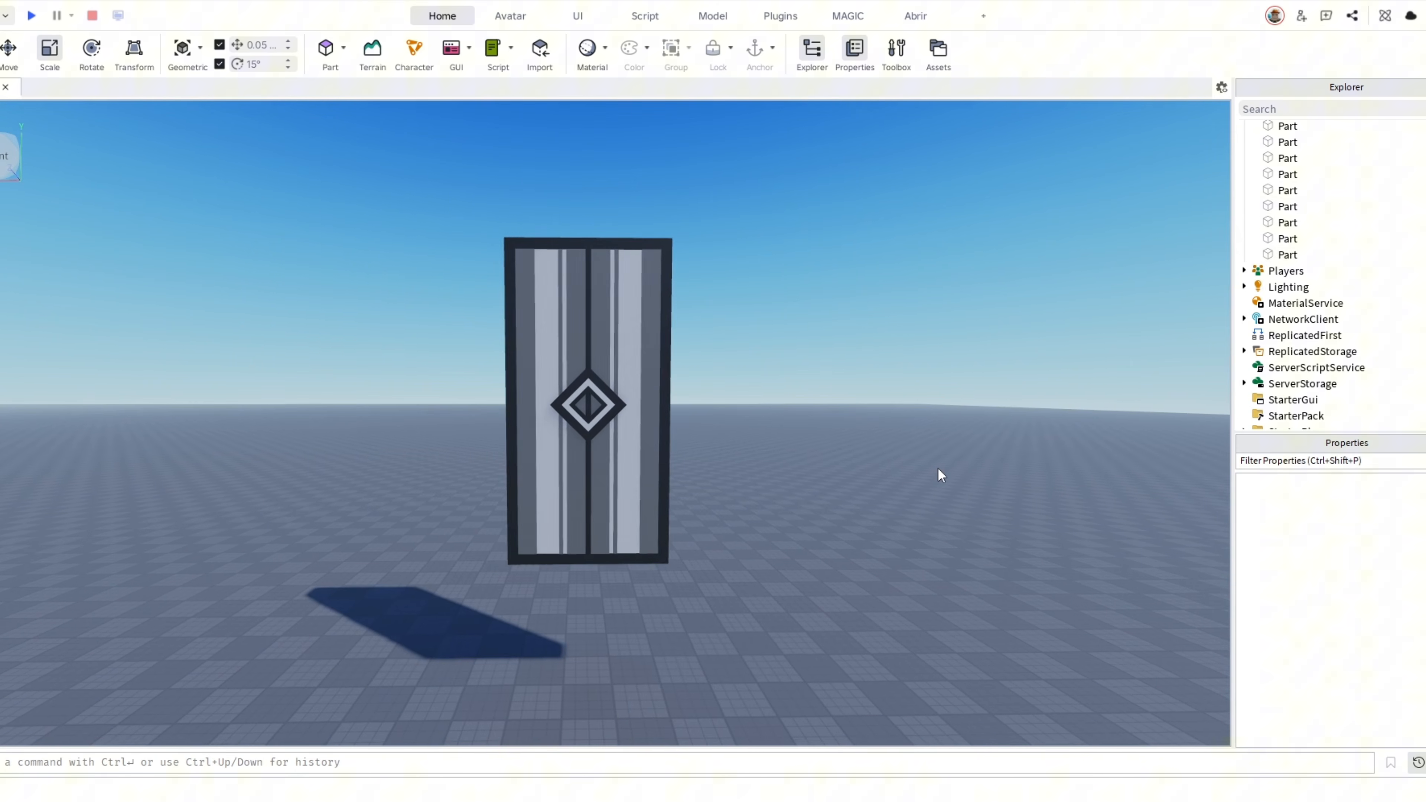
{"action": "scroll", "coordinate": [938, 468], "scroll_direction": "up", "scroll_amount": 8}
{"action": "key", "text": "q"}
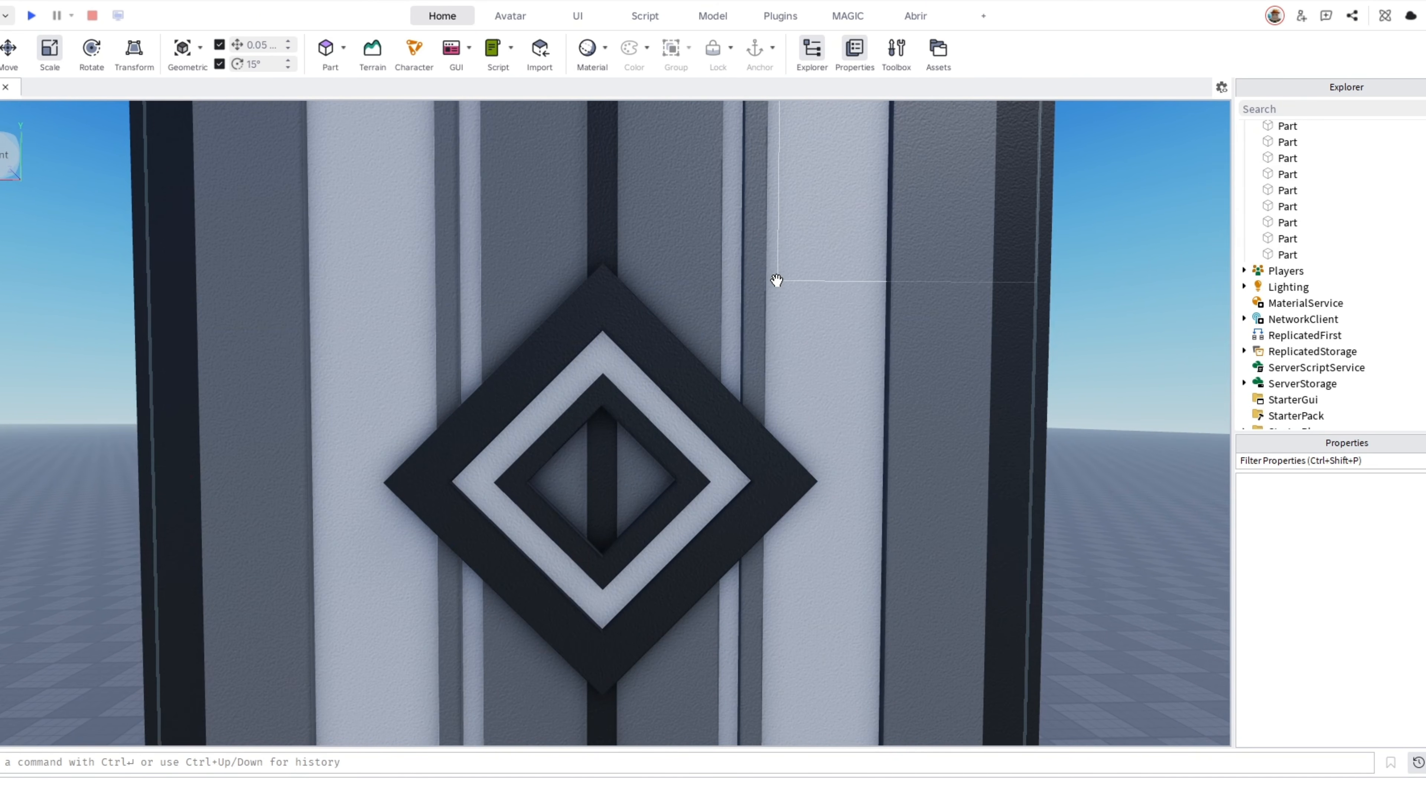
{"action": "left_click", "coordinate": [774, 281]}
{"action": "scroll", "coordinate": [753, 299], "scroll_direction": "down", "scroll_amount": 7}
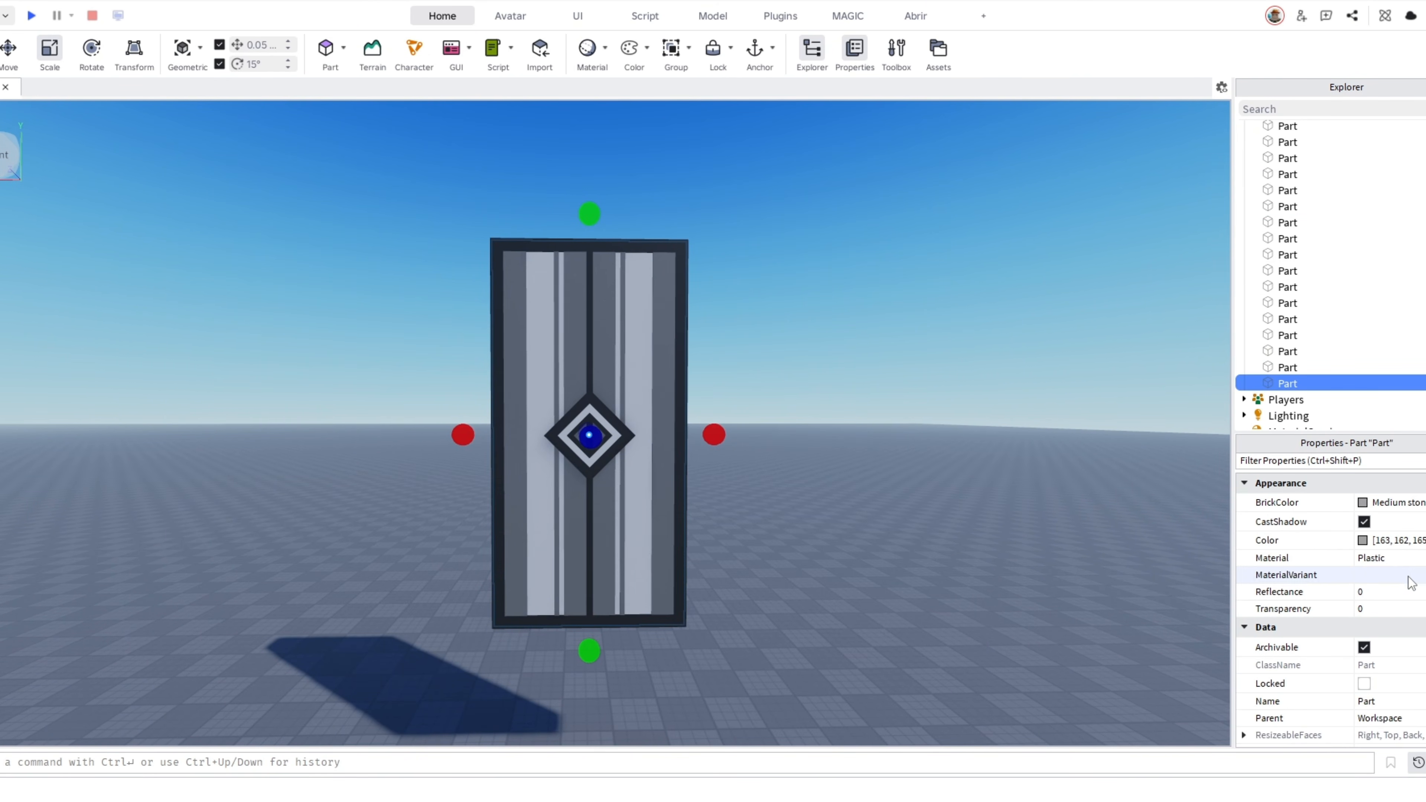
{"action": "scroll", "coordinate": [1410, 583], "scroll_direction": "down", "scroll_amount": 5}
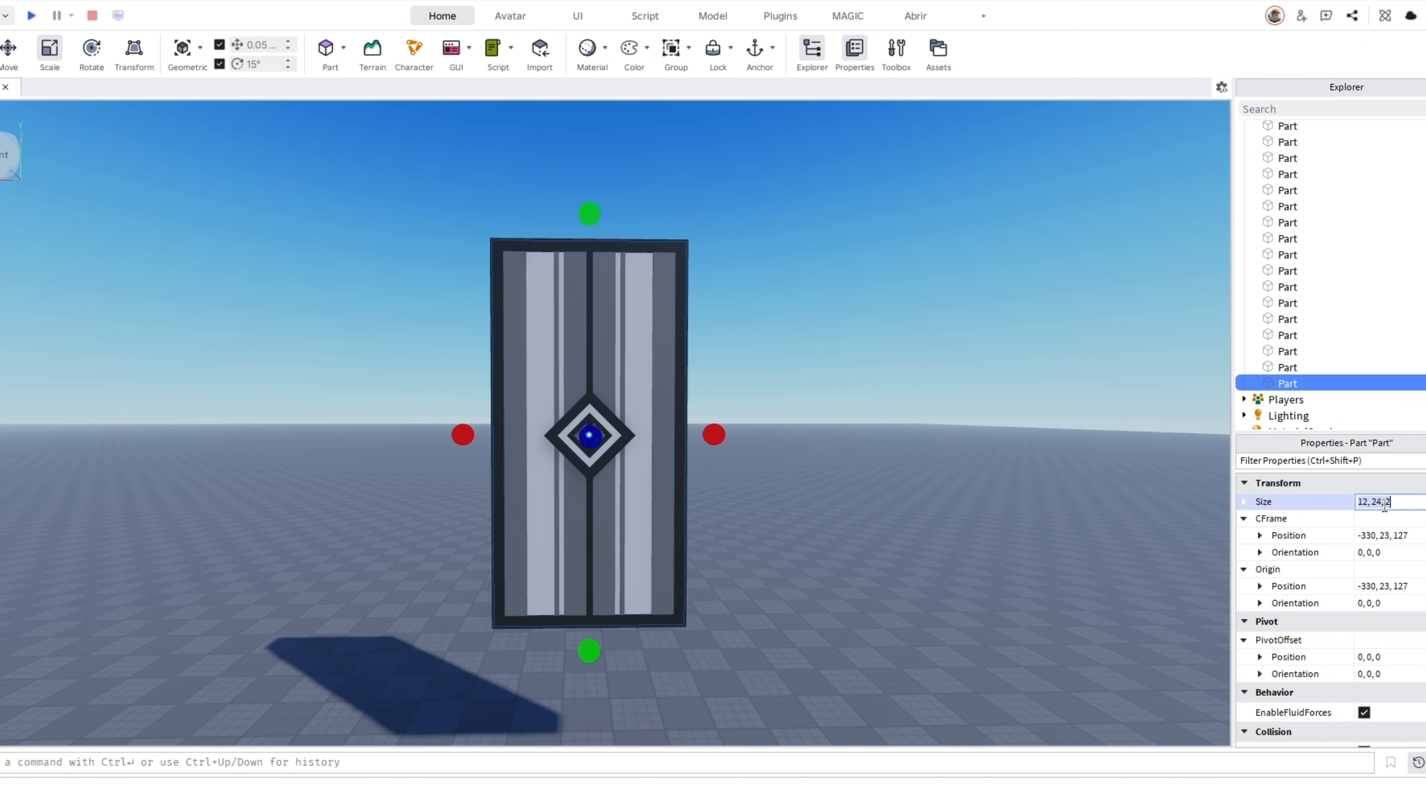
{"action": "key", "text": "Return"}
{"action": "key", "text": "f"}
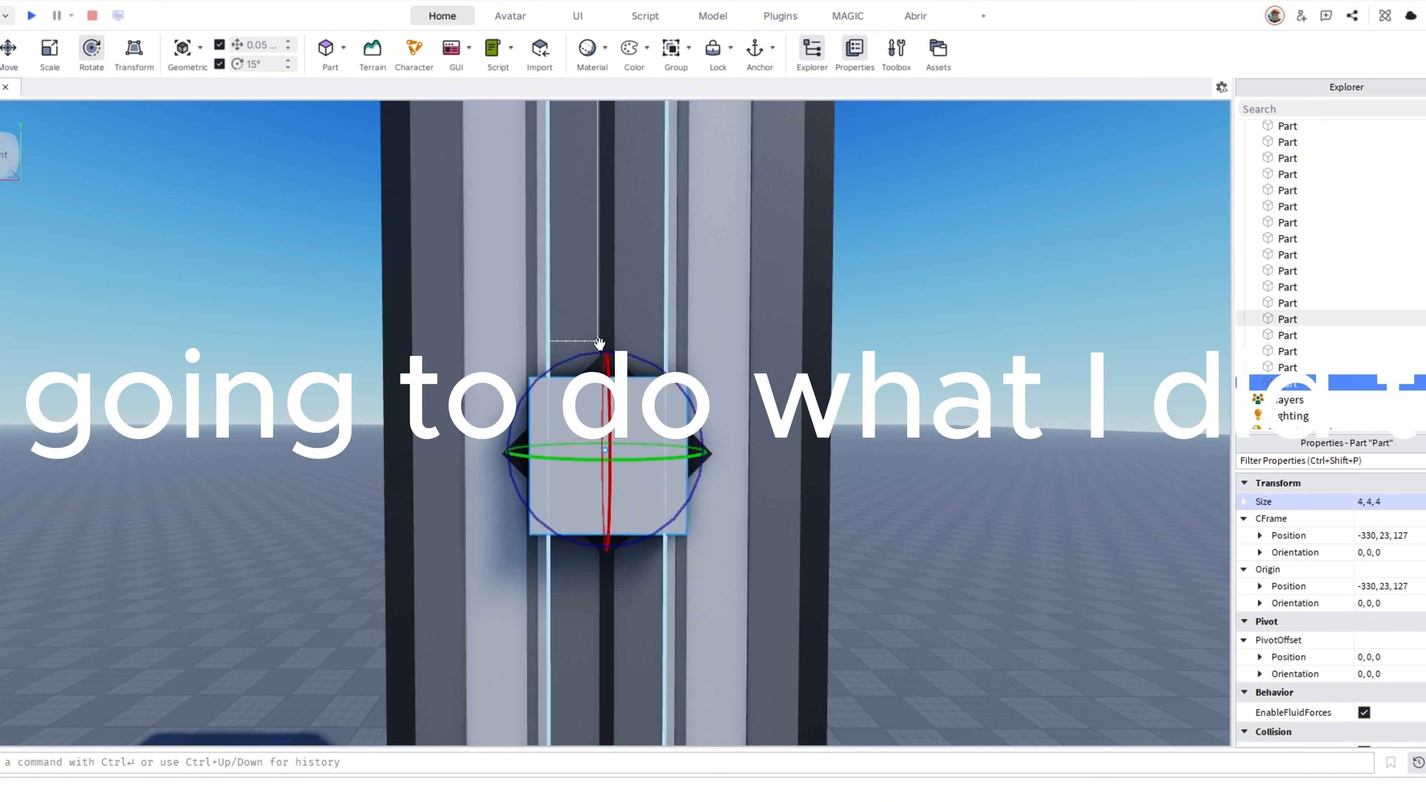
Rotate the light grey cube 45°, shrink its face to 1.6 by 1.6 inside the innermost ring, and reduce its depth
{"action": "left_click_drag", "start_coordinate": [676, 387], "coordinate": [662, 395]}
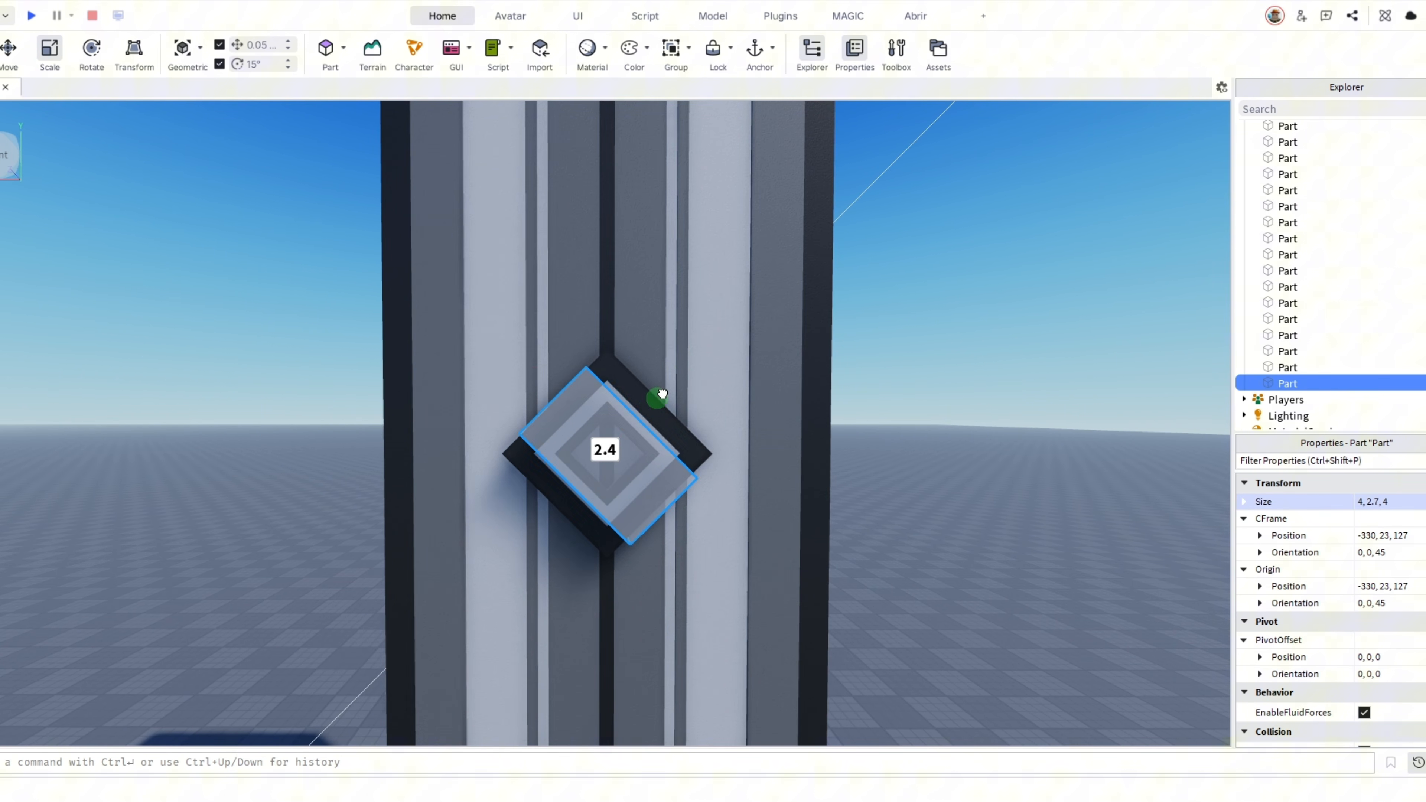
{"action": "left_click_drag", "start_coordinate": [655, 473], "coordinate": [653, 472]}
{"action": "scroll", "coordinate": [661, 454], "scroll_direction": "up", "scroll_amount": 3}
{"action": "right_click_drag", "start_coordinate": [663, 453], "coordinate": [676, 473]}
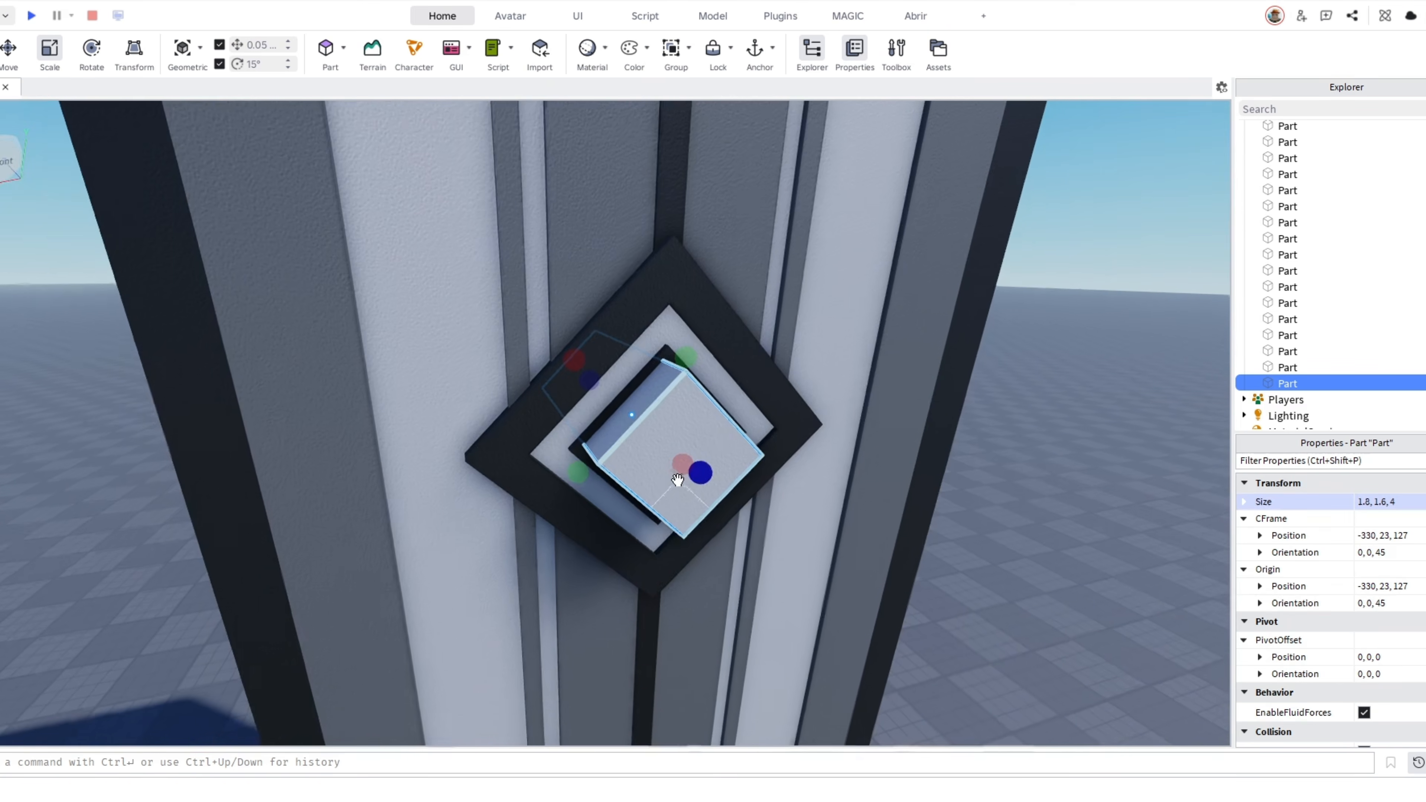
{"action": "left_click_drag", "start_coordinate": [690, 347], "coordinate": [686, 352]}
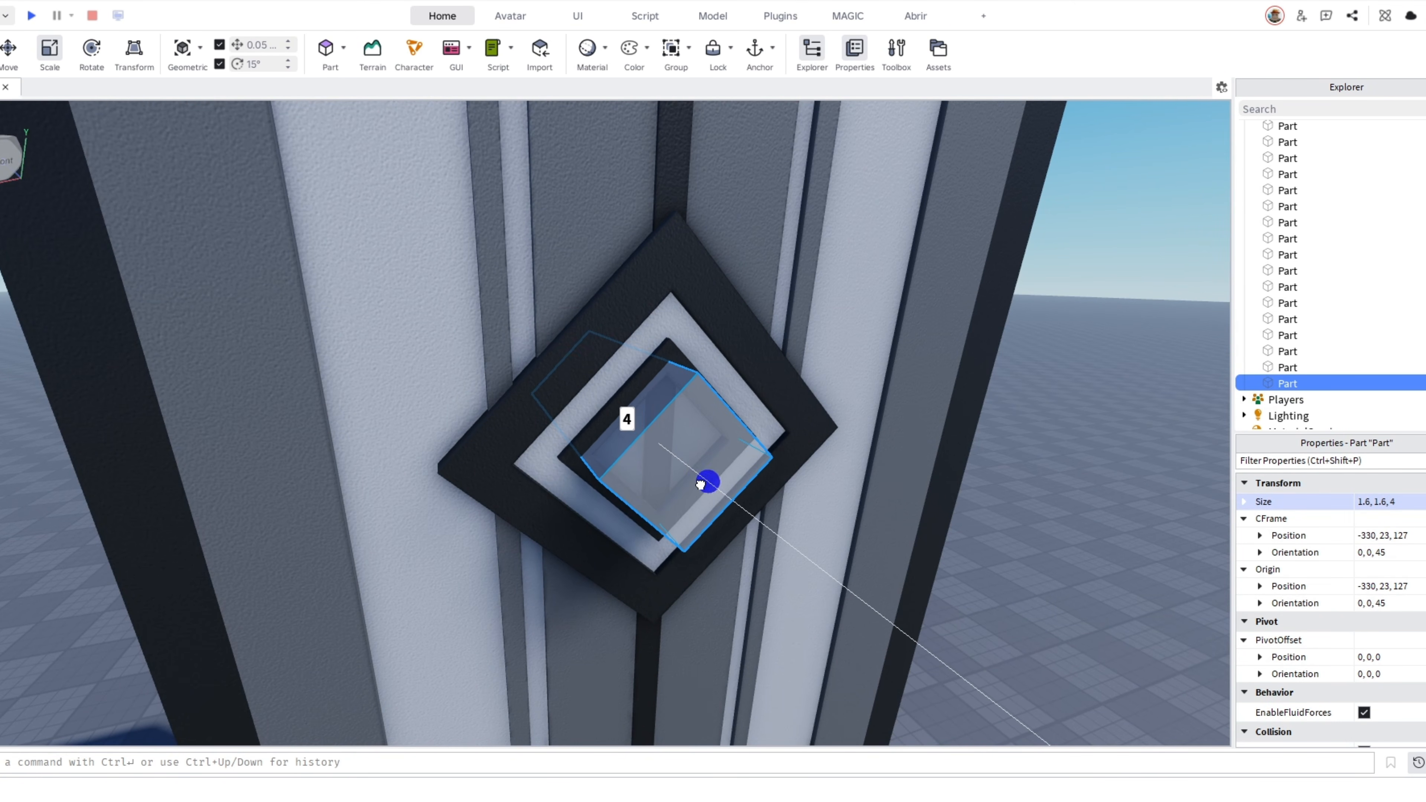
{"action": "left_click", "coordinate": [1040, 334]}
{"action": "scroll", "coordinate": [1040, 334], "scroll_direction": "down", "scroll_amount": 5}
{"action": "right_click_drag", "start_coordinate": [1040, 334], "coordinate": [1040, 334]}
Colour the small centre diamond dark grey, 90, 90, 91, to match the central panel
{"action": "left_click", "coordinate": [643, 273]}
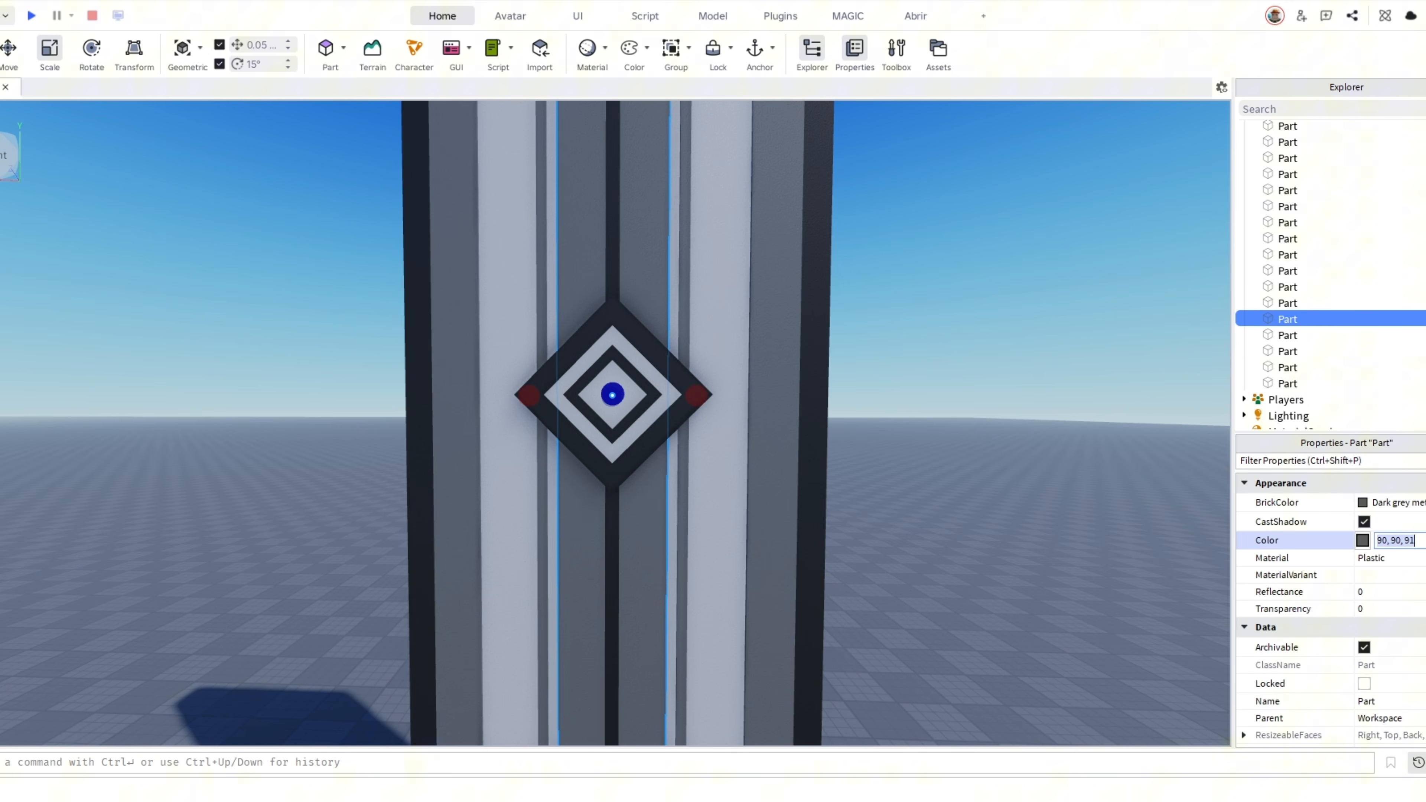
{"action": "left_click", "coordinate": [666, 389]}
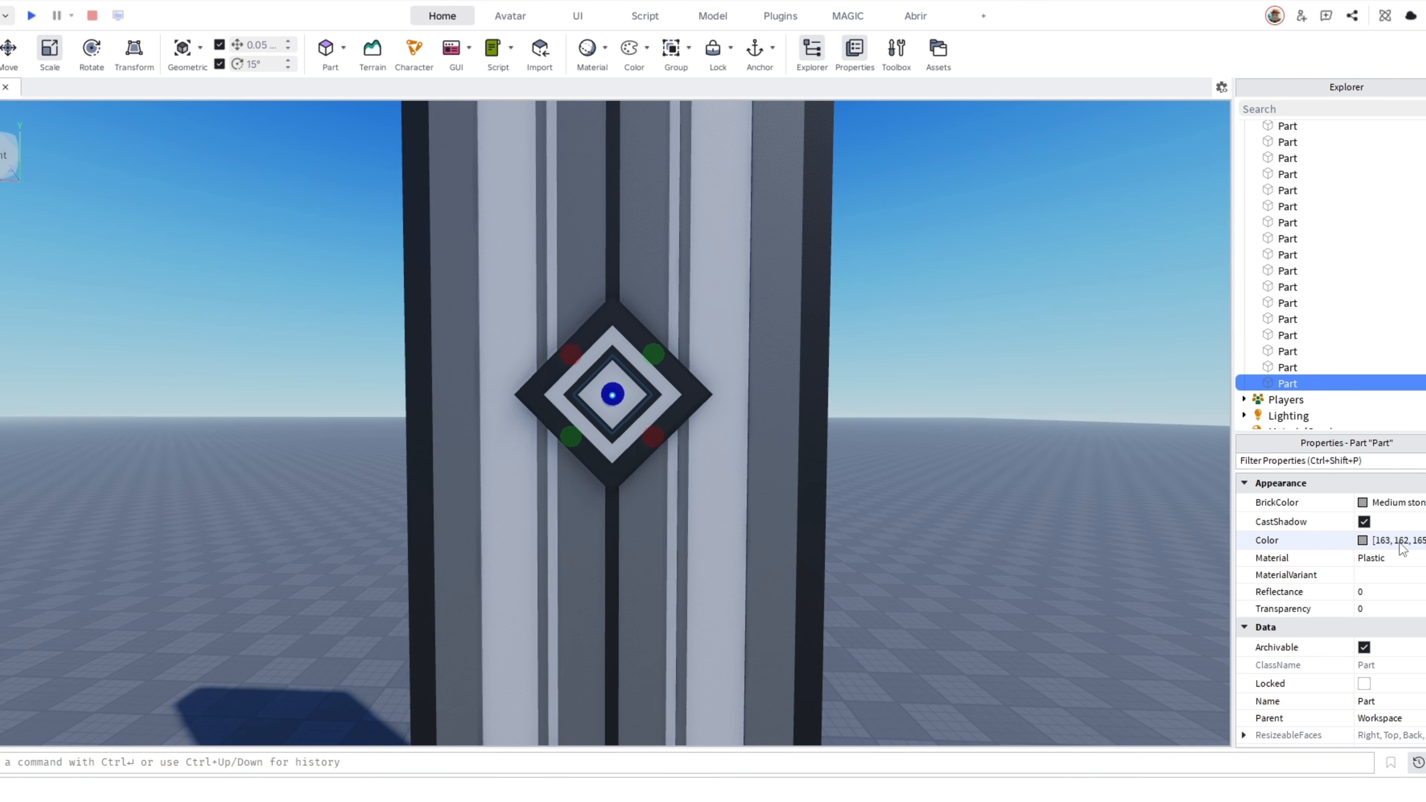
{"action": "left_click", "coordinate": [994, 333]}
{"action": "scroll", "coordinate": [995, 334], "scroll_direction": "down", "scroll_amount": 5}
{"action": "scroll", "coordinate": [995, 333], "scroll_direction": "up", "scroll_amount": 7}
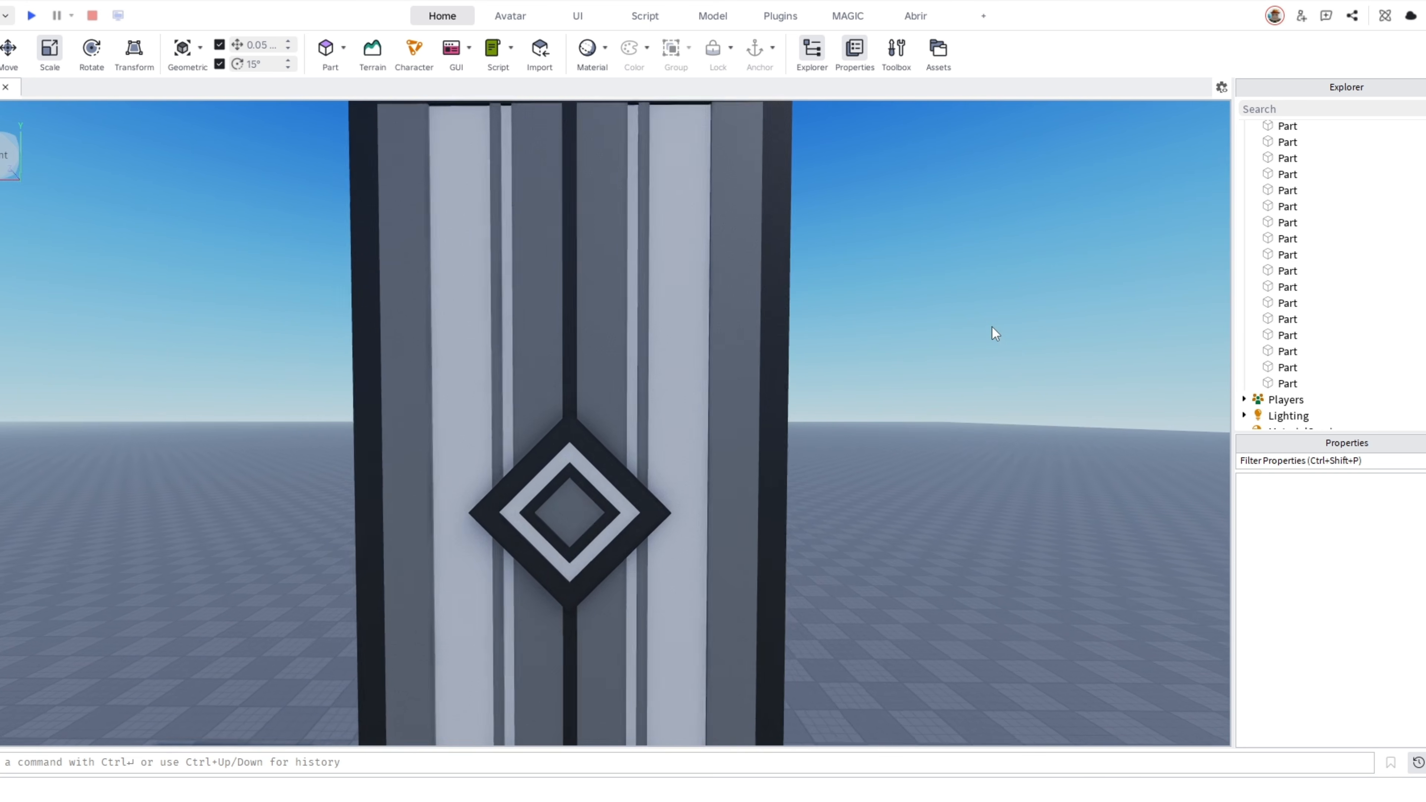
{"action": "scroll", "coordinate": [558, 349], "scroll_direction": "up", "scroll_amount": 2}
{"action": "left_click", "coordinate": [562, 352]}
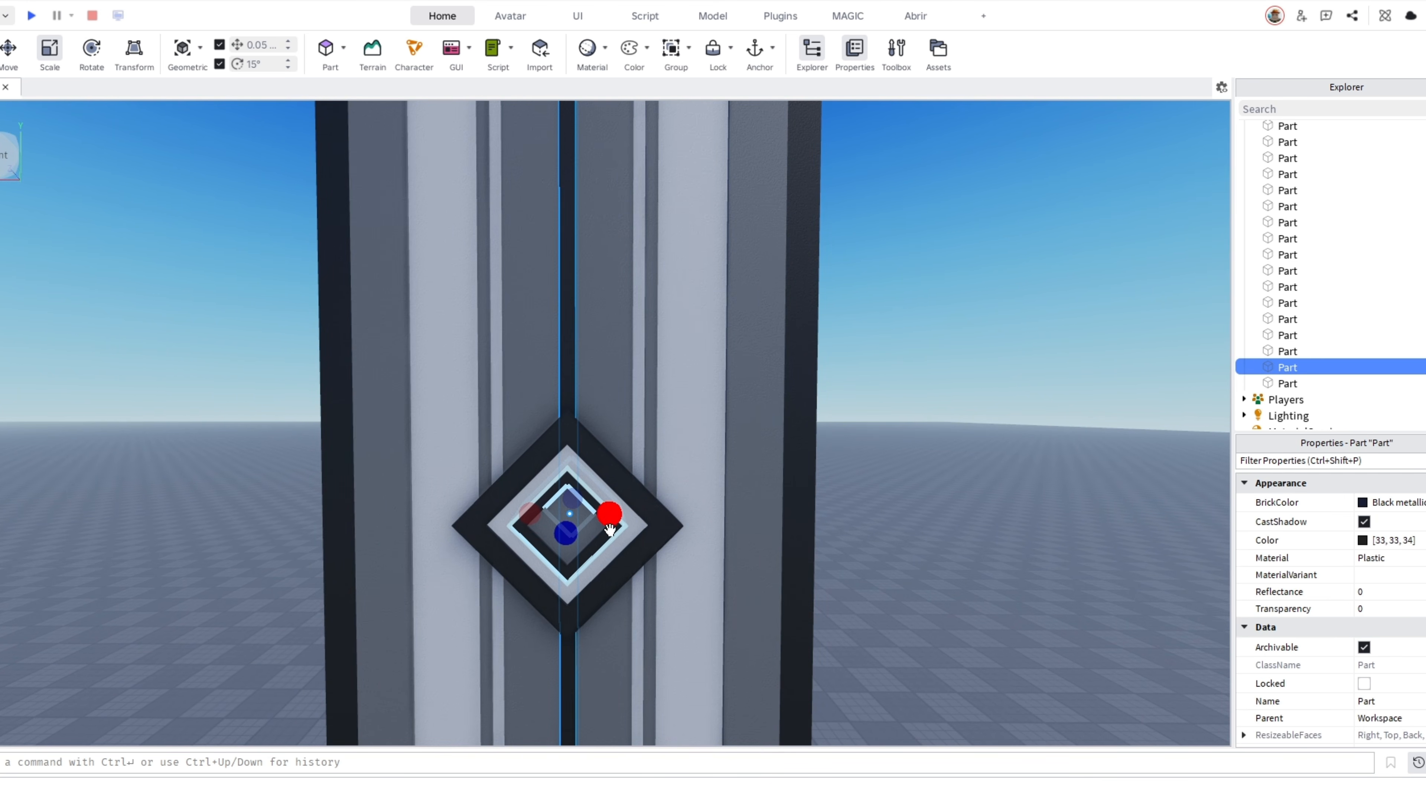
{"action": "key", "text": "ctrl+2"}
{"action": "left_click_drag", "start_coordinate": [623, 513], "coordinate": [625, 545]}
{"action": "key", "text": "d"}
{"action": "key", "text": "a"}
{"action": "key", "text": "s"}
{"action": "key", "text": "w"}
{"action": "right_click_drag", "start_coordinate": [866, 379], "coordinate": [777, 402]}
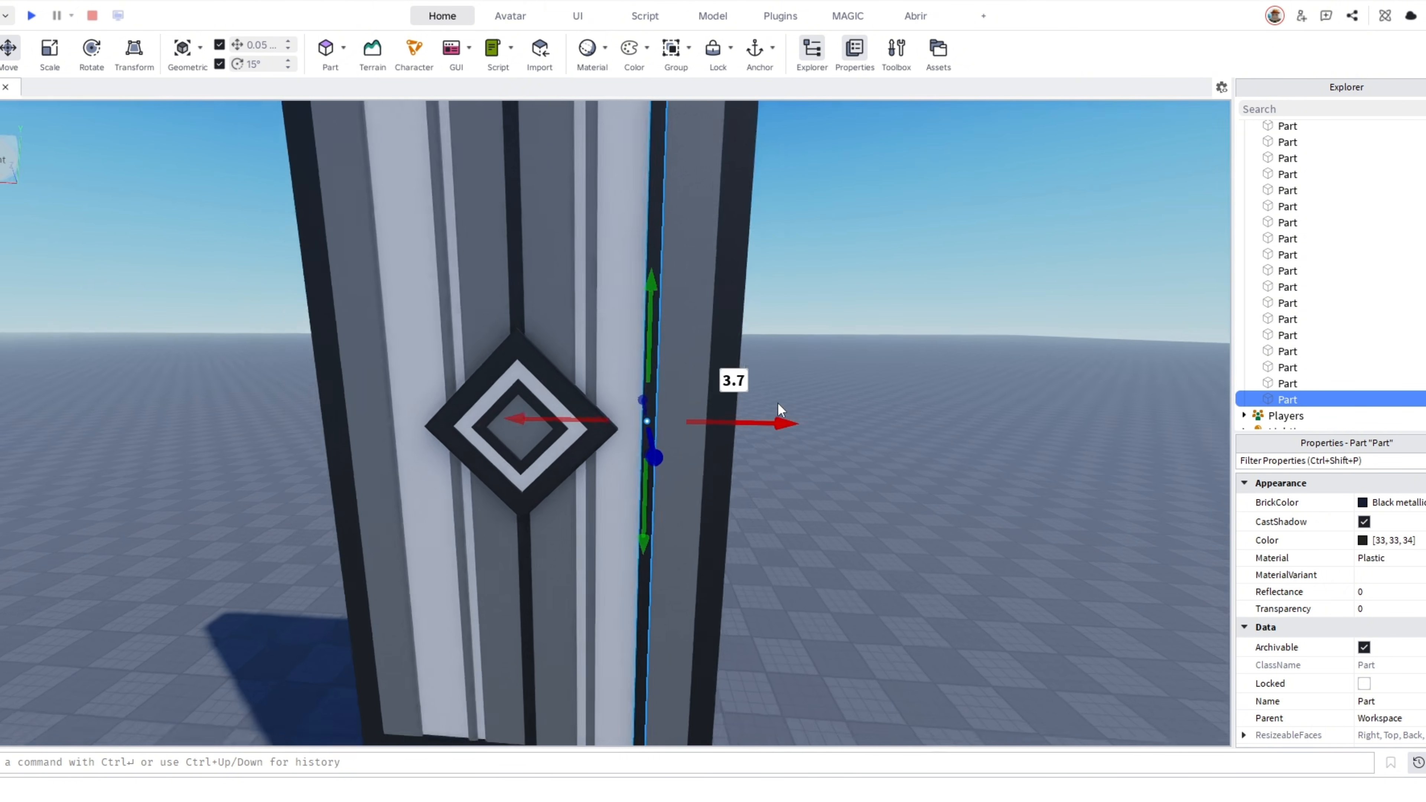
{"action": "key", "text": "w"}
{"action": "left_click_drag", "start_coordinate": [741, 423], "coordinate": [812, 429]}
{"action": "key", "text": "s"}
{"action": "key", "text": "a"}
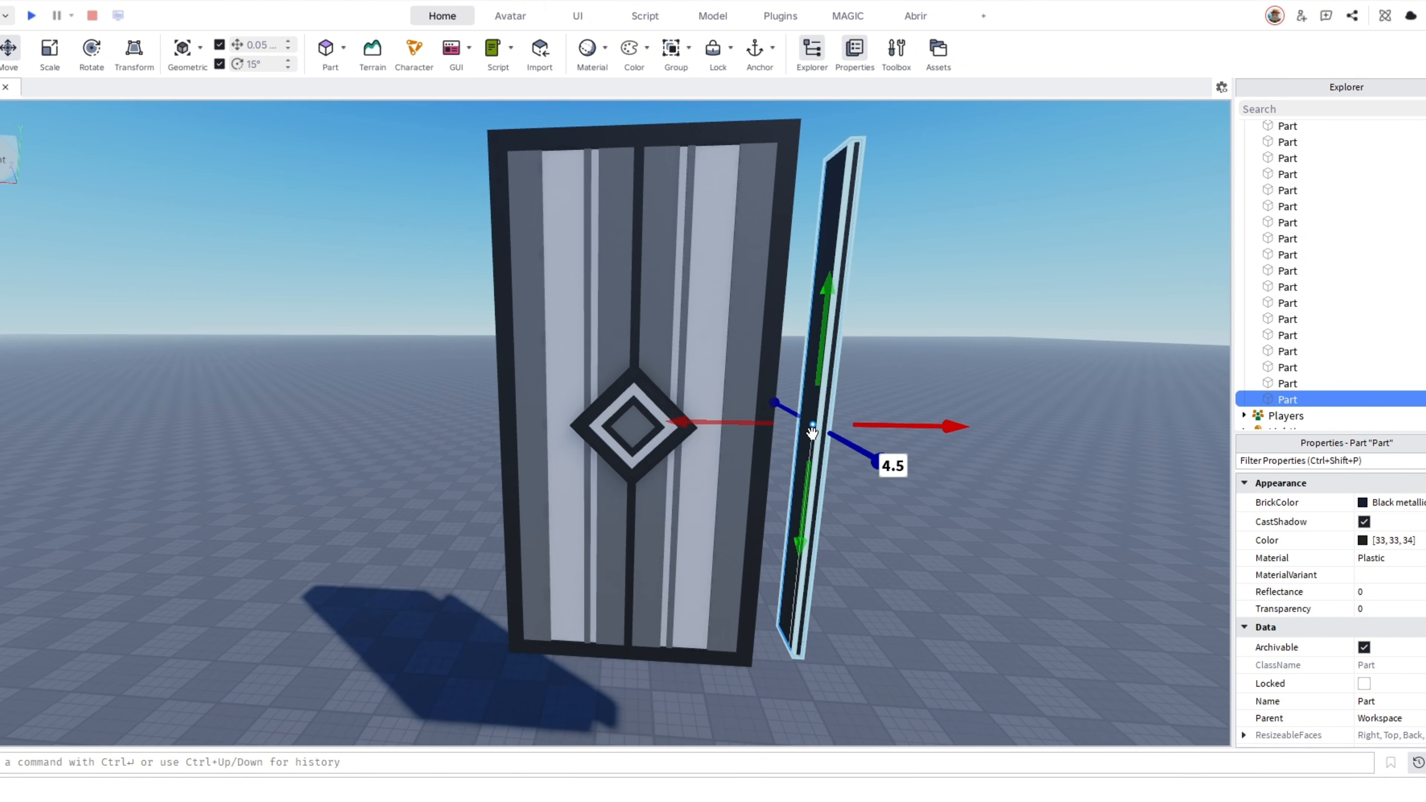
{"action": "key", "text": "Delete"}
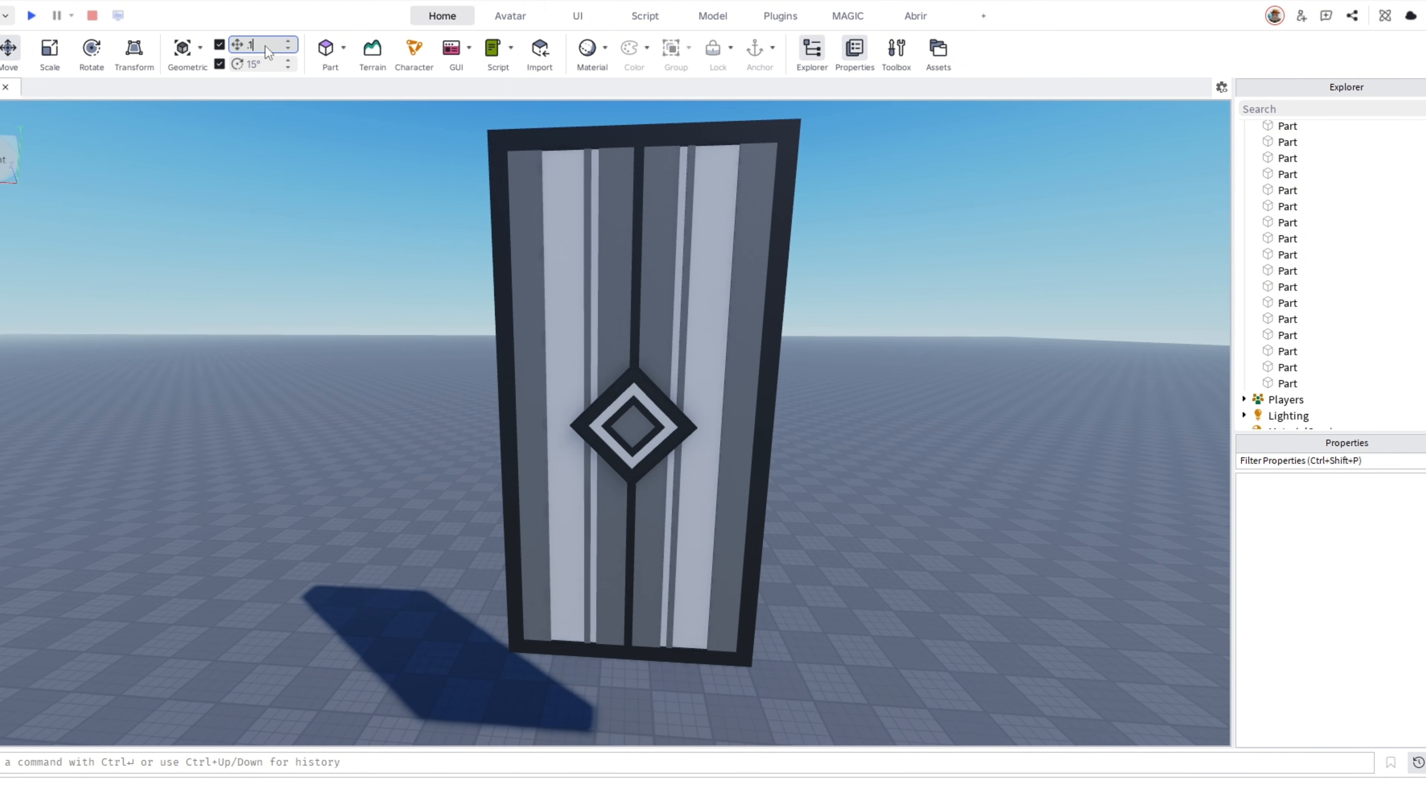
Set the movement increment to 0.1 studs and move a copy of the black centre strip about 3.7 studs to the right panel seam
{"action": "key", "text": "Return"}
{"action": "right_click_drag", "start_coordinate": [640, 360], "coordinate": [672, 337]}
{"action": "key", "text": "w"}
{"action": "left_click", "coordinate": [604, 373]}
{"action": "key", "text": "w"}
{"action": "key", "text": "d"}
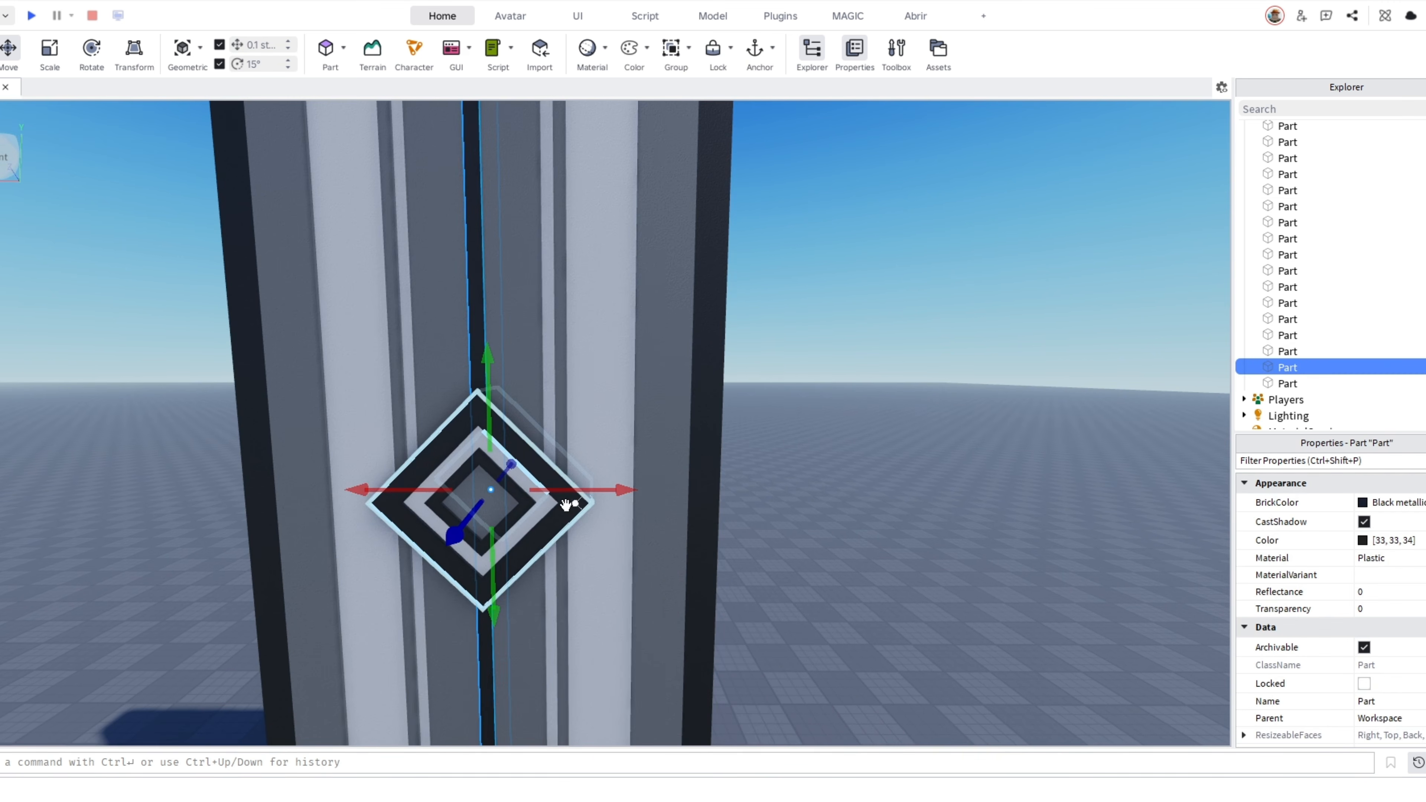
{"action": "left_click_drag", "start_coordinate": [701, 496], "coordinate": [704, 494]}
{"action": "key", "text": "d"}
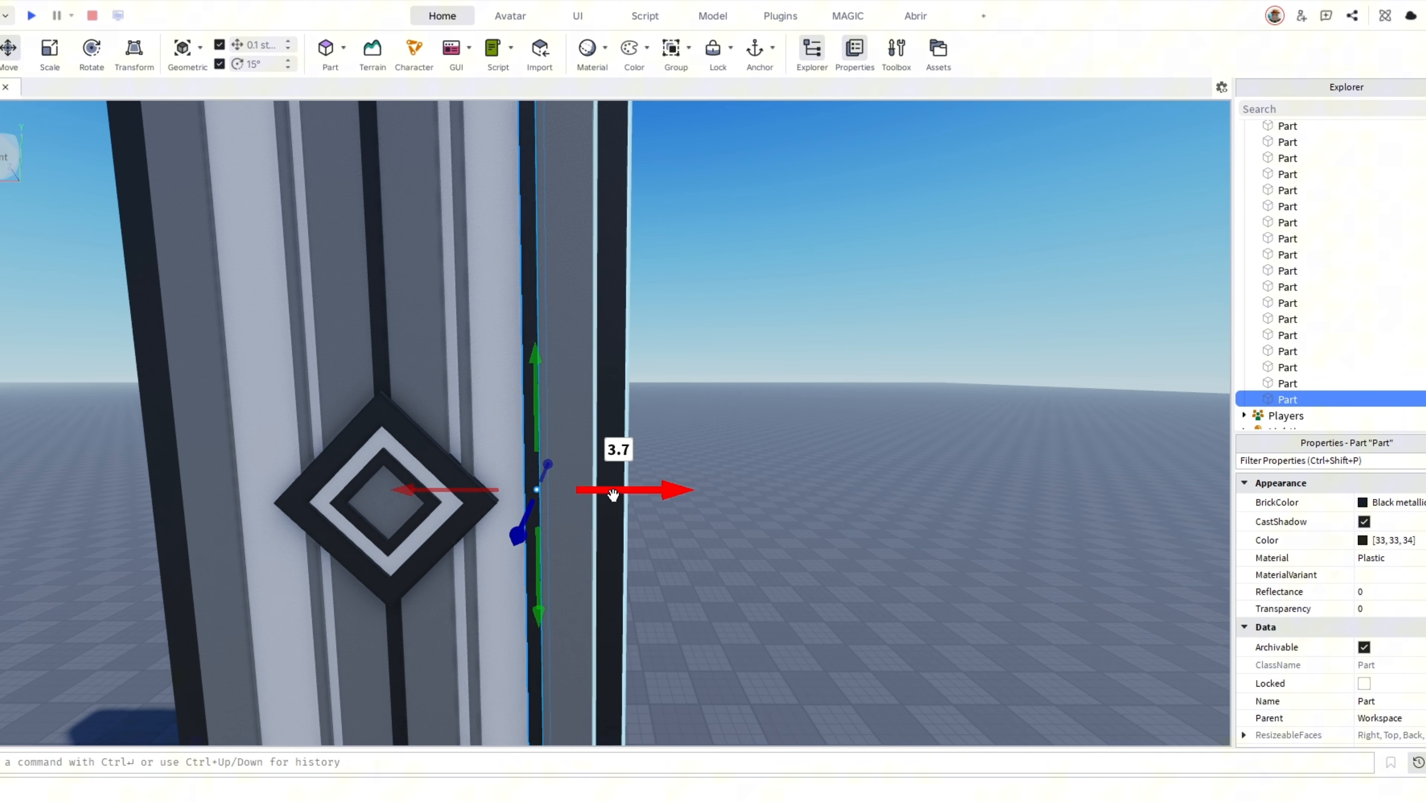
Duplicate the black side strip and place the copy at the matching seam on the door's left half
{"action": "key", "text": "ctrl+d"}
{"action": "key", "text": "a"}
{"action": "left_click_drag", "start_coordinate": [615, 494], "coordinate": [648, 495]}
{"action": "key", "text": "d"}
{"action": "left_click", "coordinate": [685, 431]}
{"action": "left_click", "coordinate": [851, 384]}
Examine the door's front from a distance and up close to check the stripes and diamond emblem
{"action": "key", "text": "s"}
{"action": "key", "text": "q"}
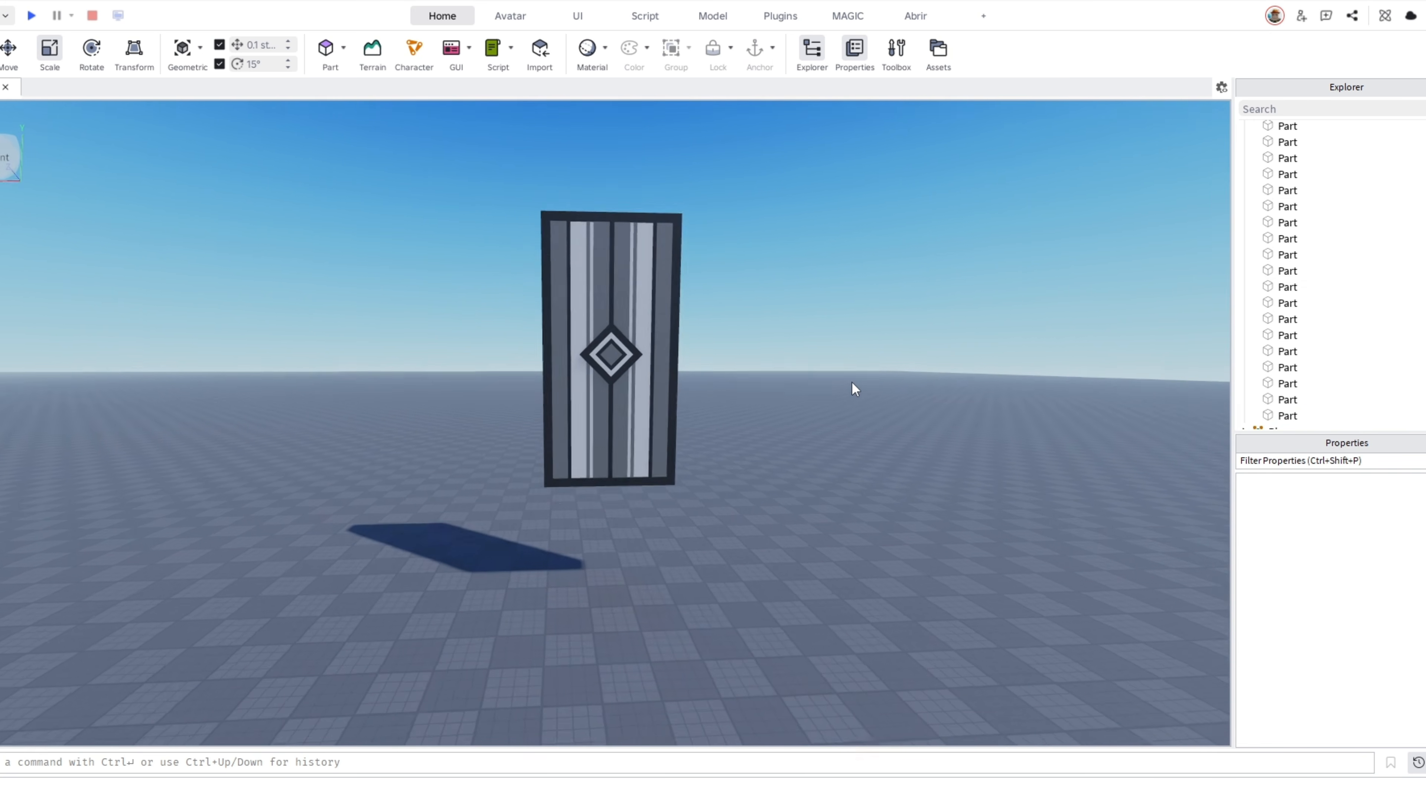
{"action": "right_click_drag", "start_coordinate": [851, 381], "coordinate": [832, 367]}
{"action": "key", "text": "w"}
{"action": "key", "text": "d"}
{"action": "key", "text": "e"}
{"action": "key", "text": "s"}
{"action": "key", "text": "w"}
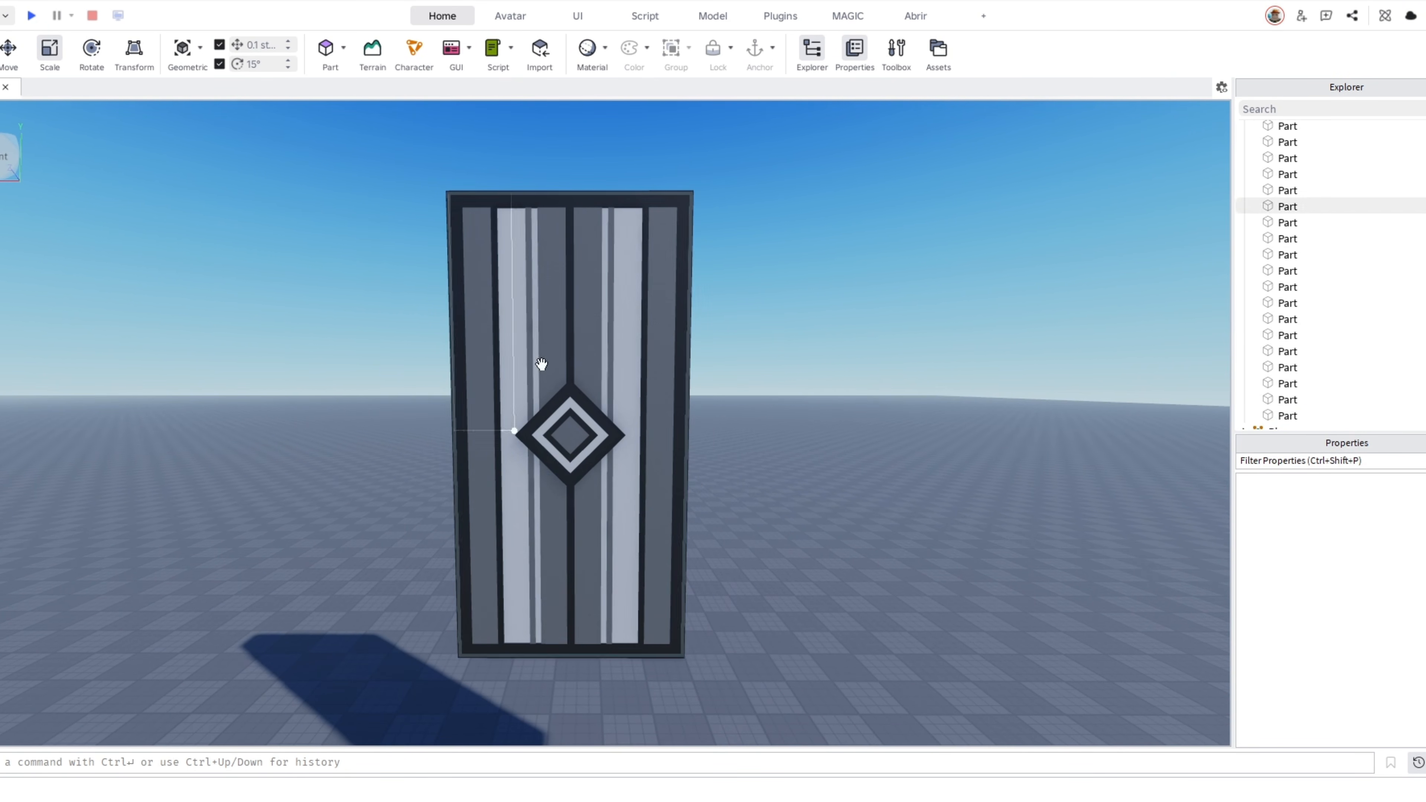
{"action": "key", "text": "a"}
{"action": "key", "text": "w"}
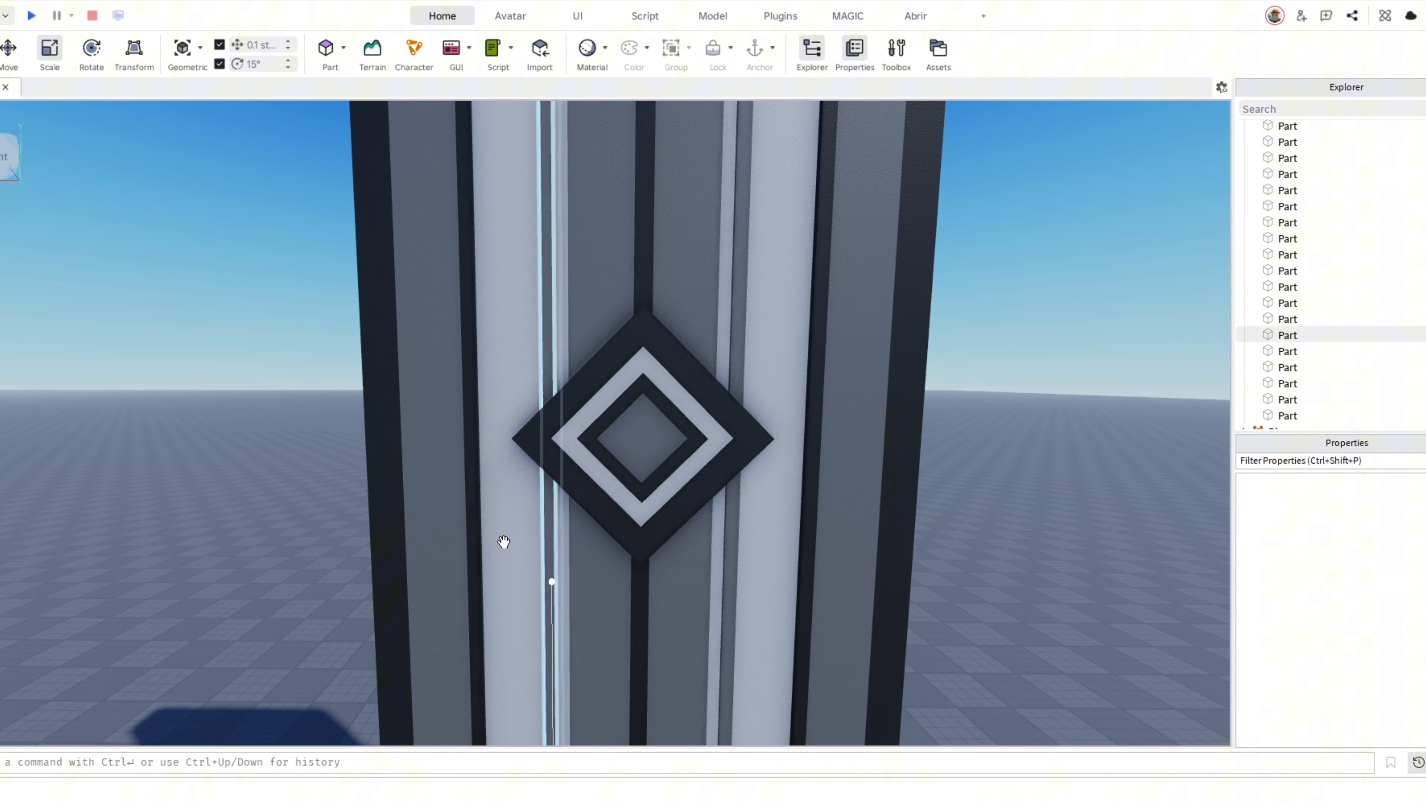
Duplicate the outer black diamond ring and scale the copy up symmetrically into a much larger ring around the emblem
{"action": "left_click", "coordinate": [688, 354]}
{"action": "key", "text": "ctrl+d"}
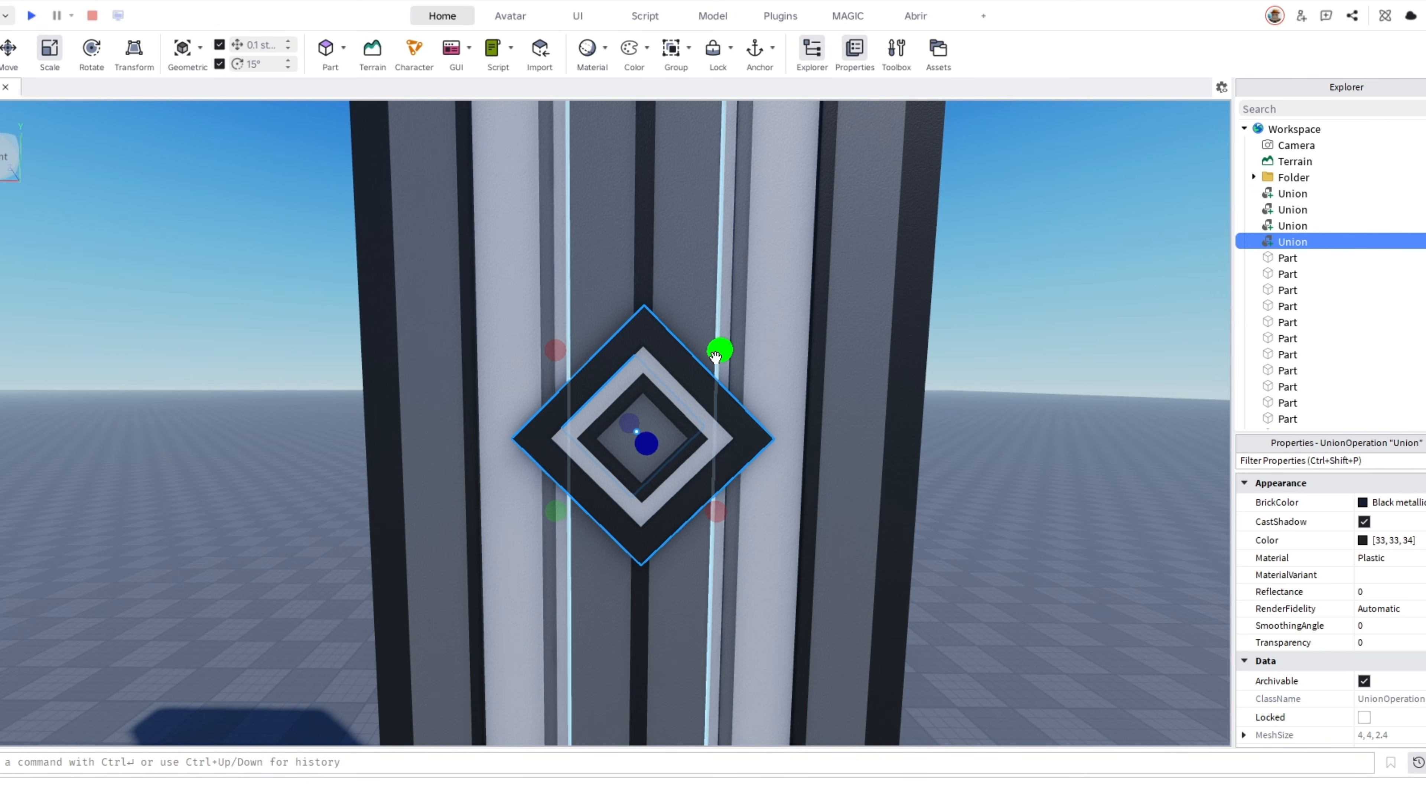
{"action": "left_click_drag", "start_coordinate": [719, 351], "coordinate": [784, 560]}
{"action": "left_click_drag", "start_coordinate": [785, 301], "coordinate": [789, 281]}
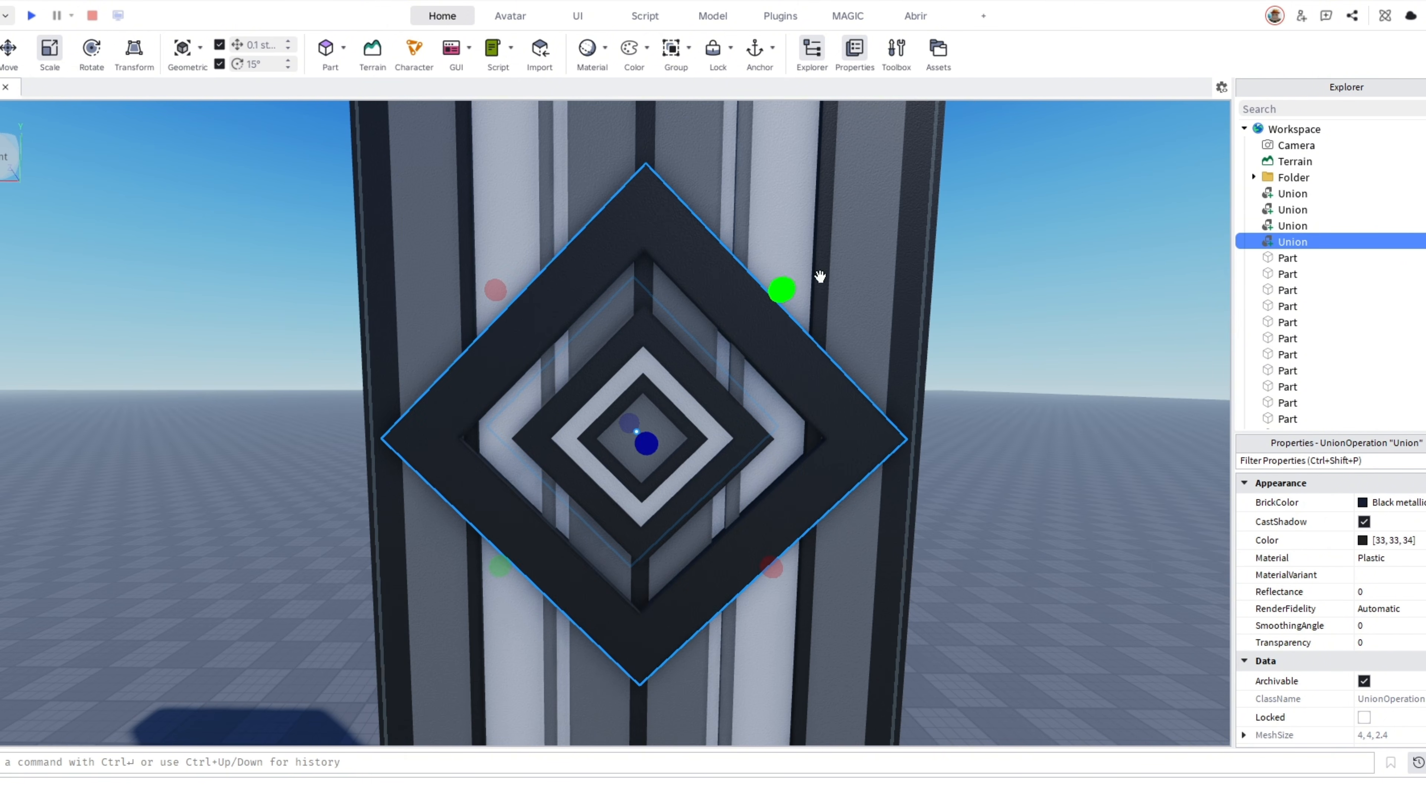
{"action": "scroll", "coordinate": [875, 290], "scroll_direction": "down", "scroll_amount": 5}
{"action": "left_click", "coordinate": [914, 298]}
{"action": "scroll", "coordinate": [954, 331], "scroll_direction": "up", "scroll_amount": 4}
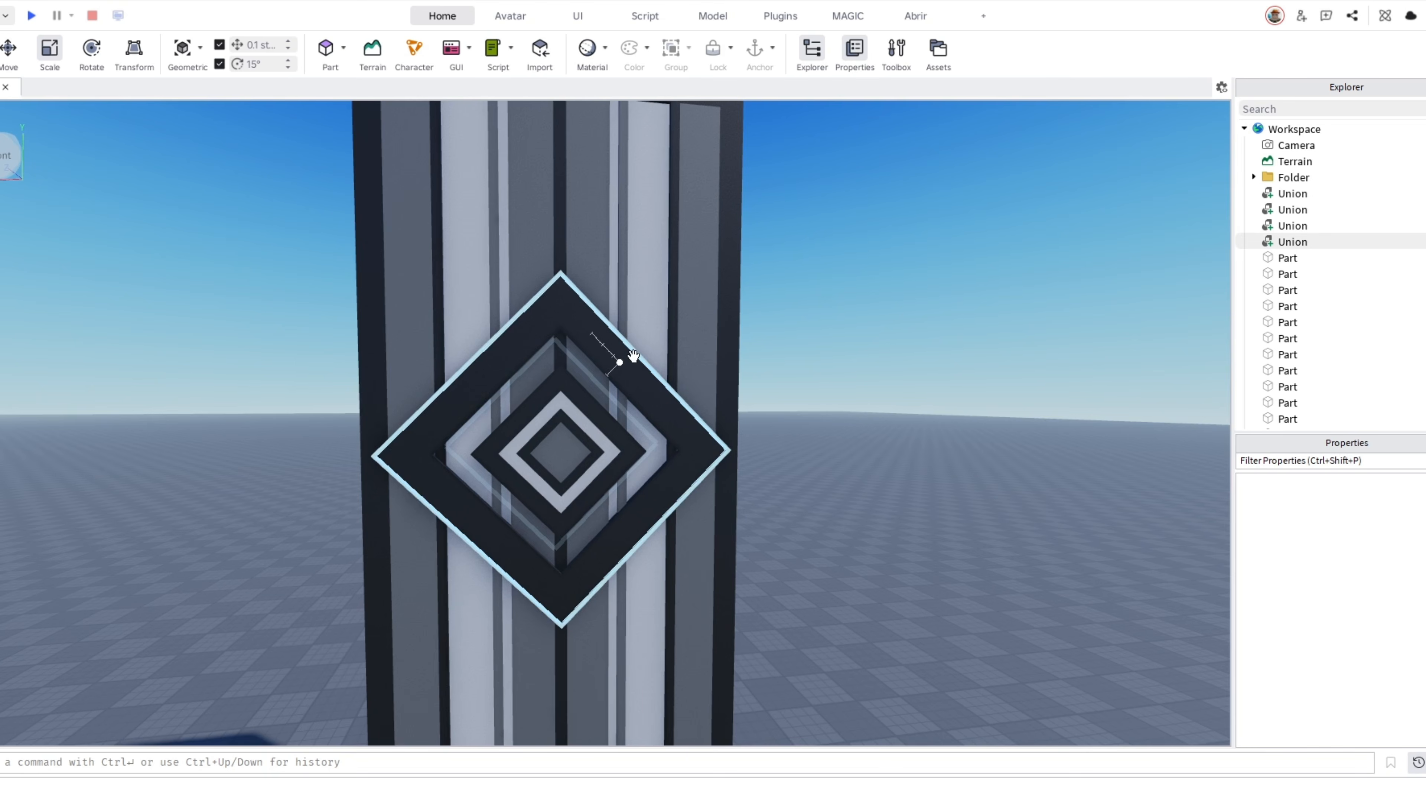
{"action": "scroll", "coordinate": [633, 355], "scroll_direction": "up", "scroll_amount": 3}
{"action": "left_click", "coordinate": [687, 321]}
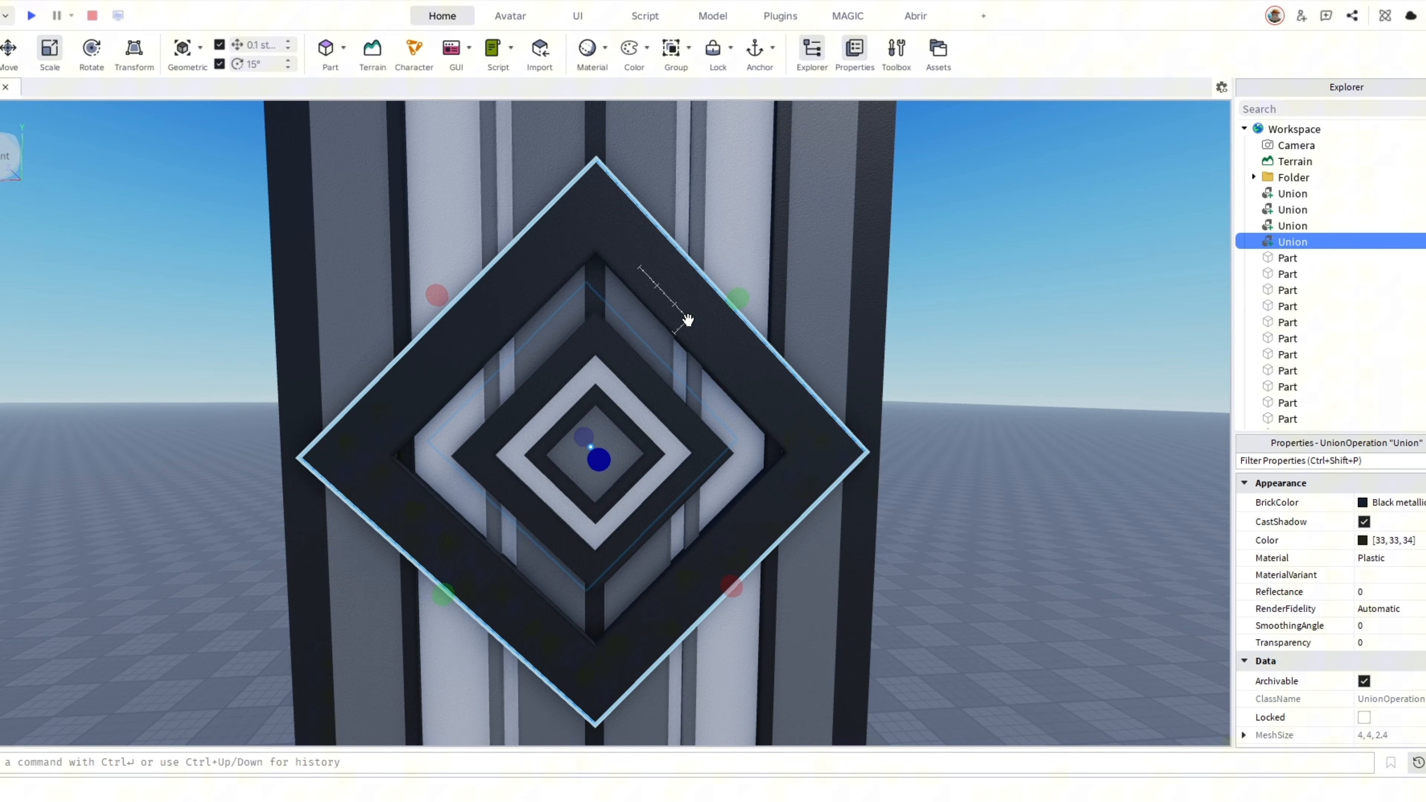
Separate the enlarged black diamond ring into its parts and scale up the negative diamond inside it to leave a thin frame
{"action": "right_click", "coordinate": [688, 320]}
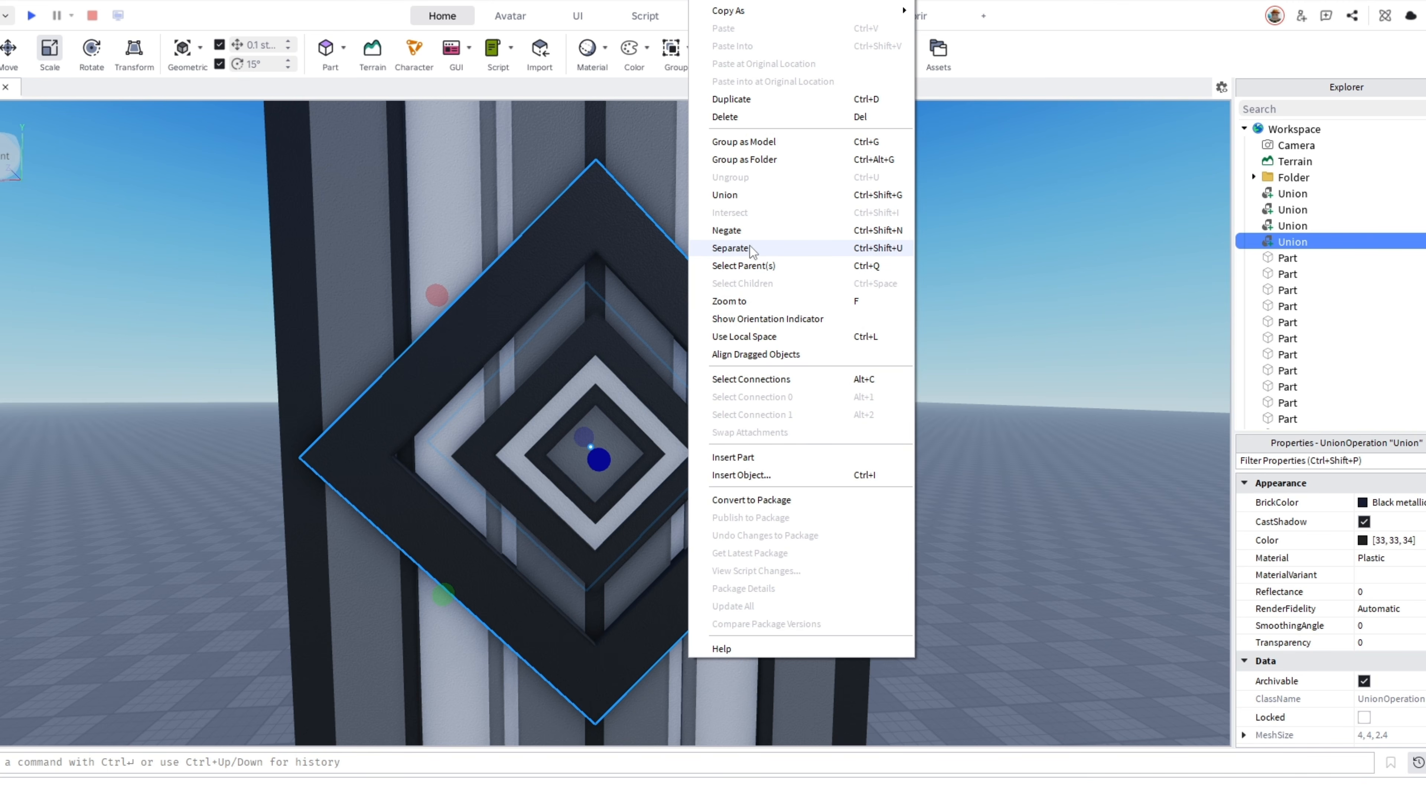
{"action": "left_click", "coordinate": [853, 252]}
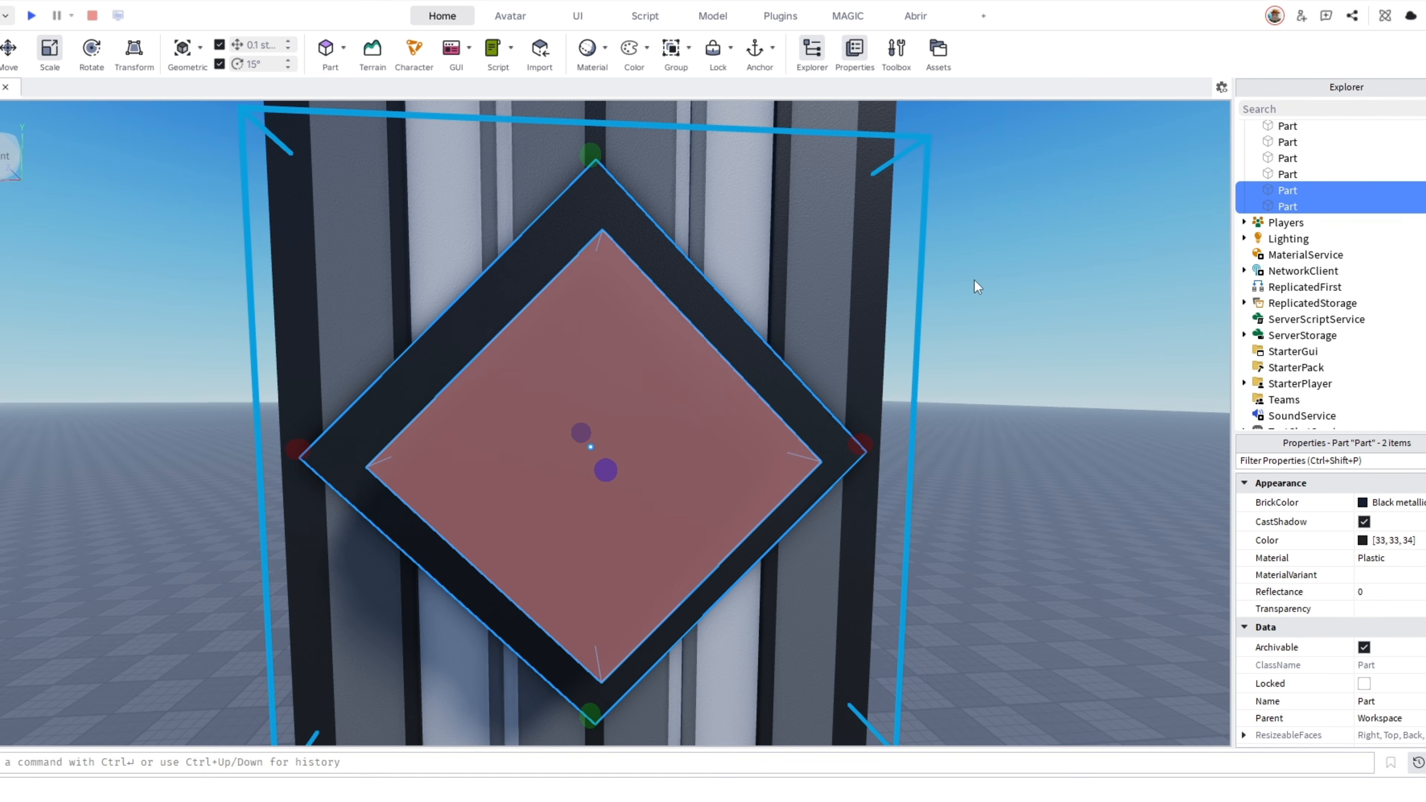
{"action": "left_click", "coordinate": [975, 278]}
{"action": "right_click_drag", "start_coordinate": [975, 278], "coordinate": [975, 279]}
{"action": "left_click", "coordinate": [571, 386]}
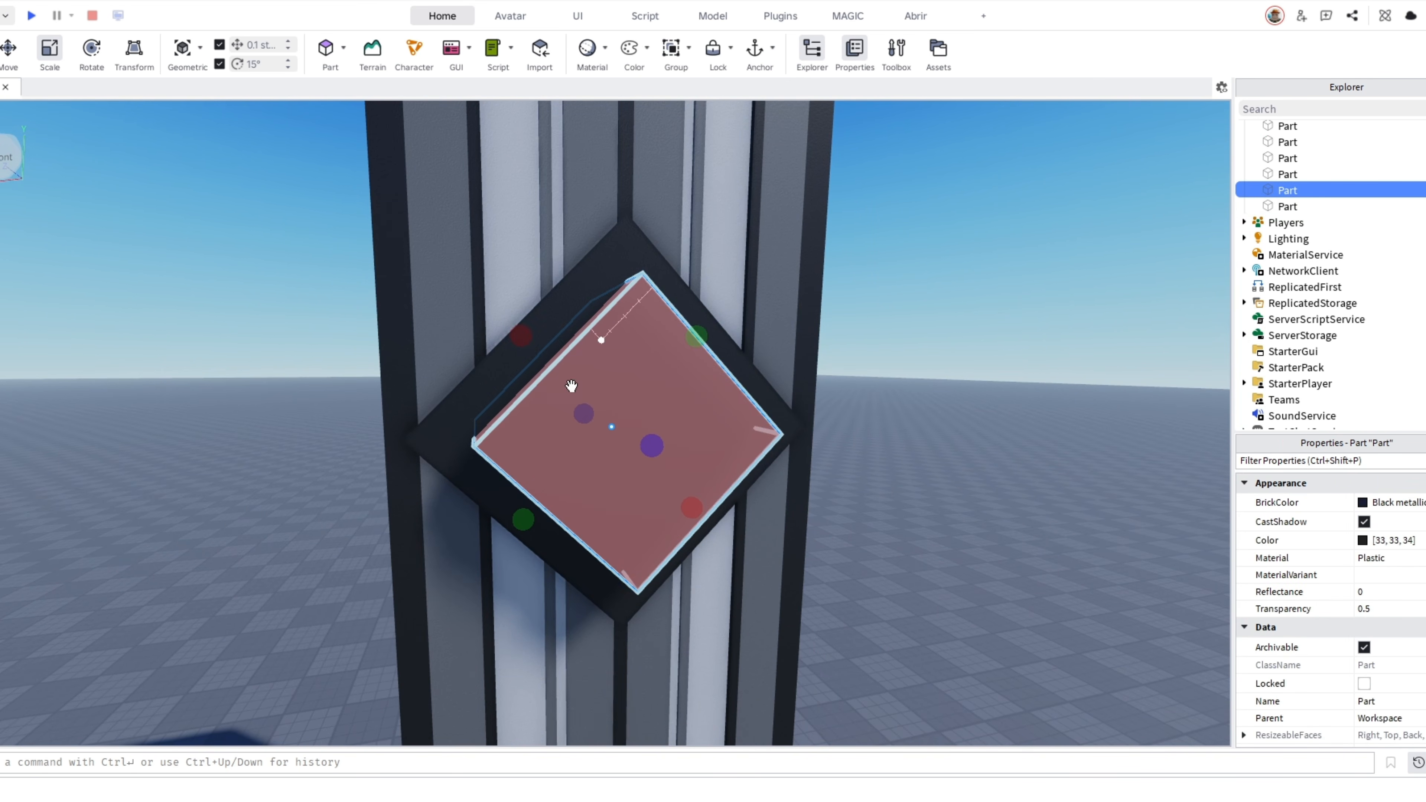
{"action": "left_click_drag", "start_coordinate": [521, 518], "coordinate": [504, 528]}
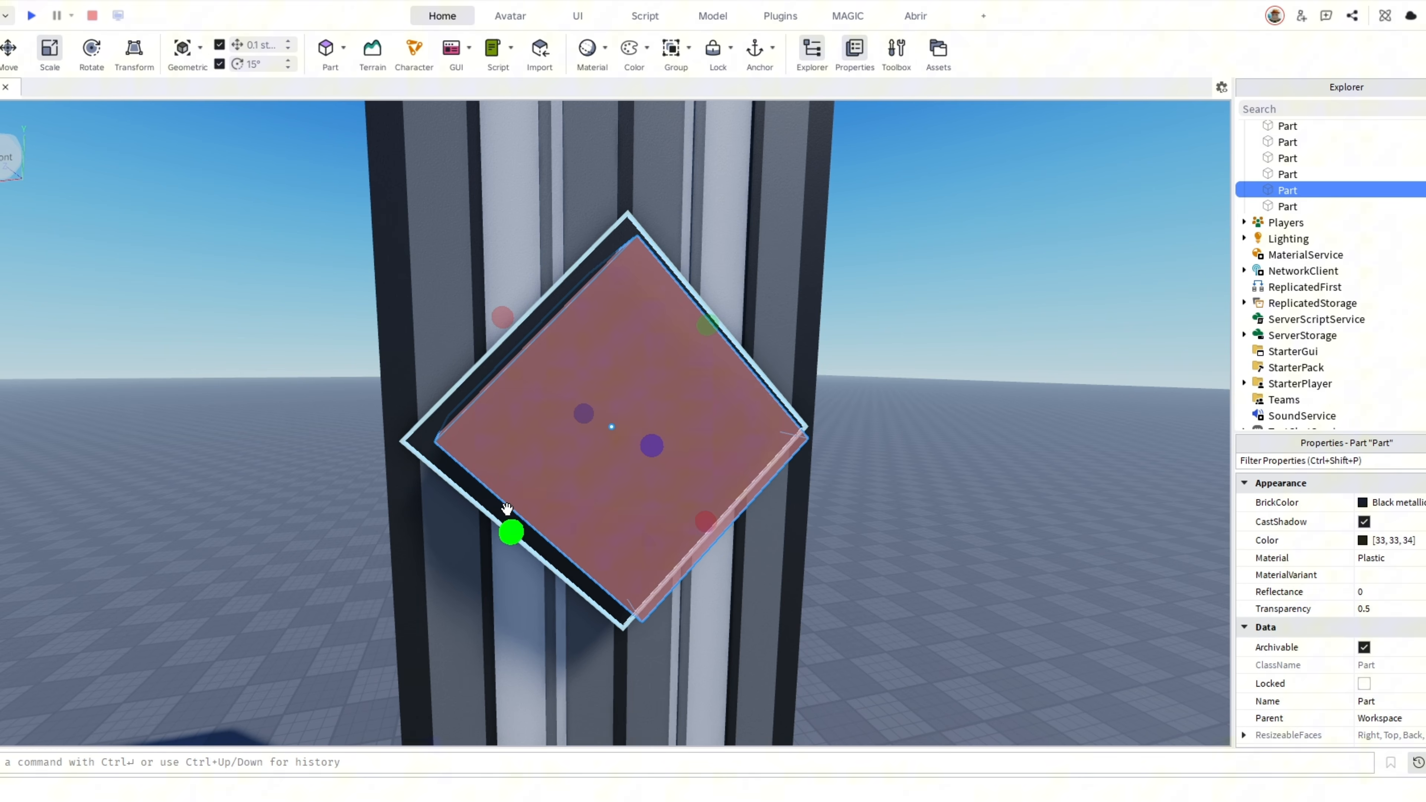
{"action": "left_click", "coordinate": [942, 274]}
{"action": "right_click_drag", "start_coordinate": [941, 274], "coordinate": [941, 274]}
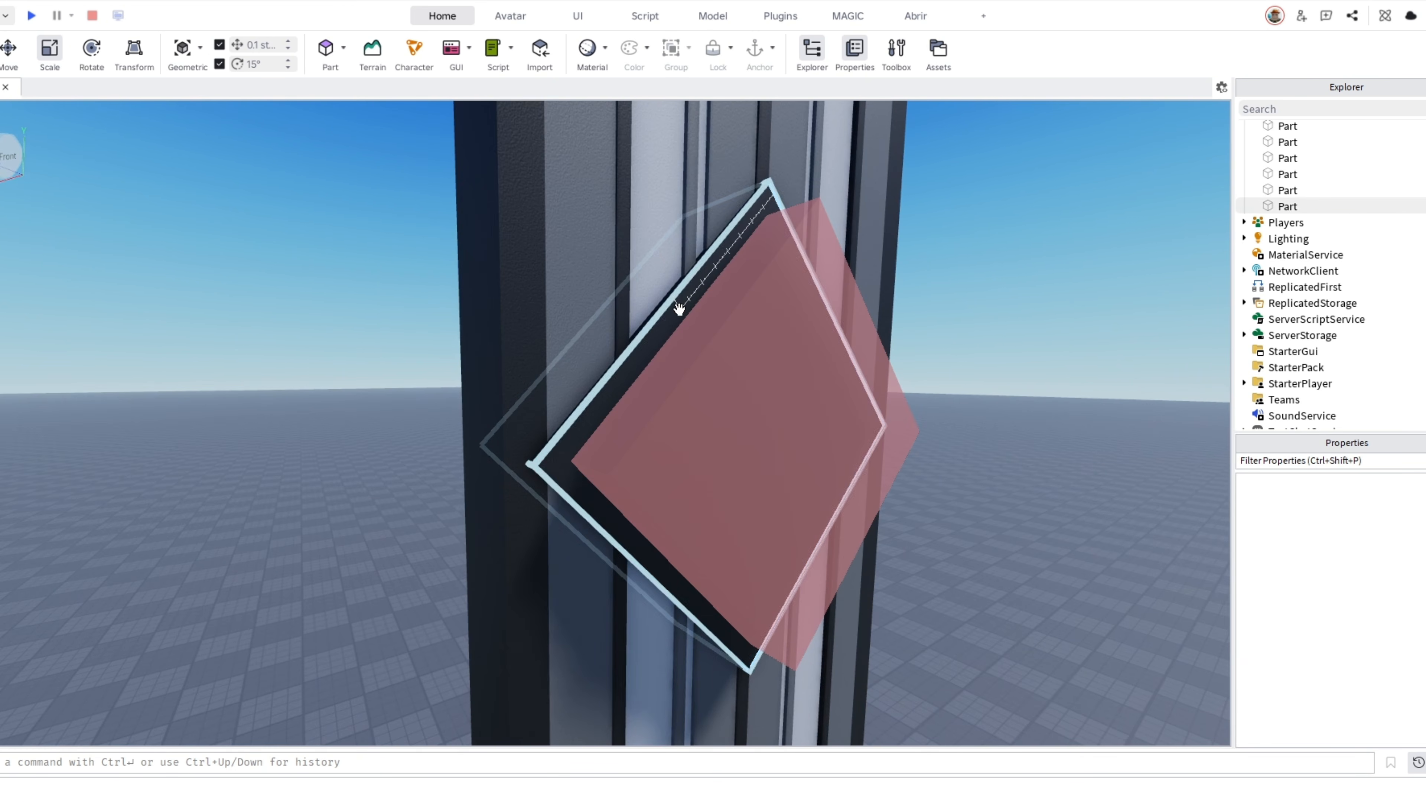
Union the large black diamond with its enlarged negative block into a thin ring and adjust its depth to sit close to the door face
{"action": "left_click", "coordinate": [677, 309]}
{"action": "left_click", "coordinate": [719, 328], "text": "shift"}
{"action": "right_click_drag", "start_coordinate": [719, 328], "coordinate": [719, 328]}
{"action": "key", "text": "ctrl+2"}
{"action": "left_click_drag", "start_coordinate": [597, 399], "coordinate": [635, 402]}
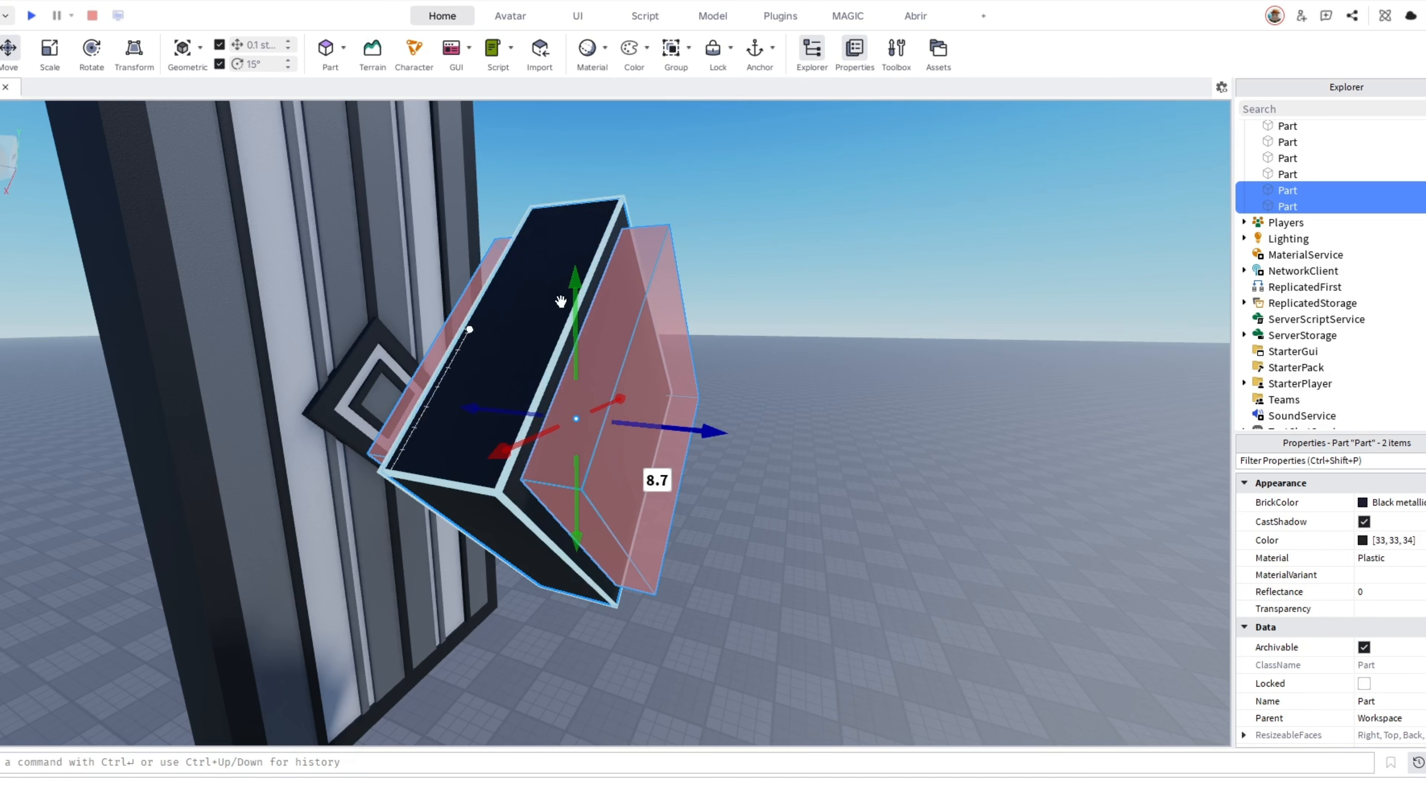
{"action": "right_click_drag", "start_coordinate": [634, 402], "coordinate": [887, 298]}
{"action": "key", "text": "f"}
{"action": "right_click", "coordinate": [712, 298]}
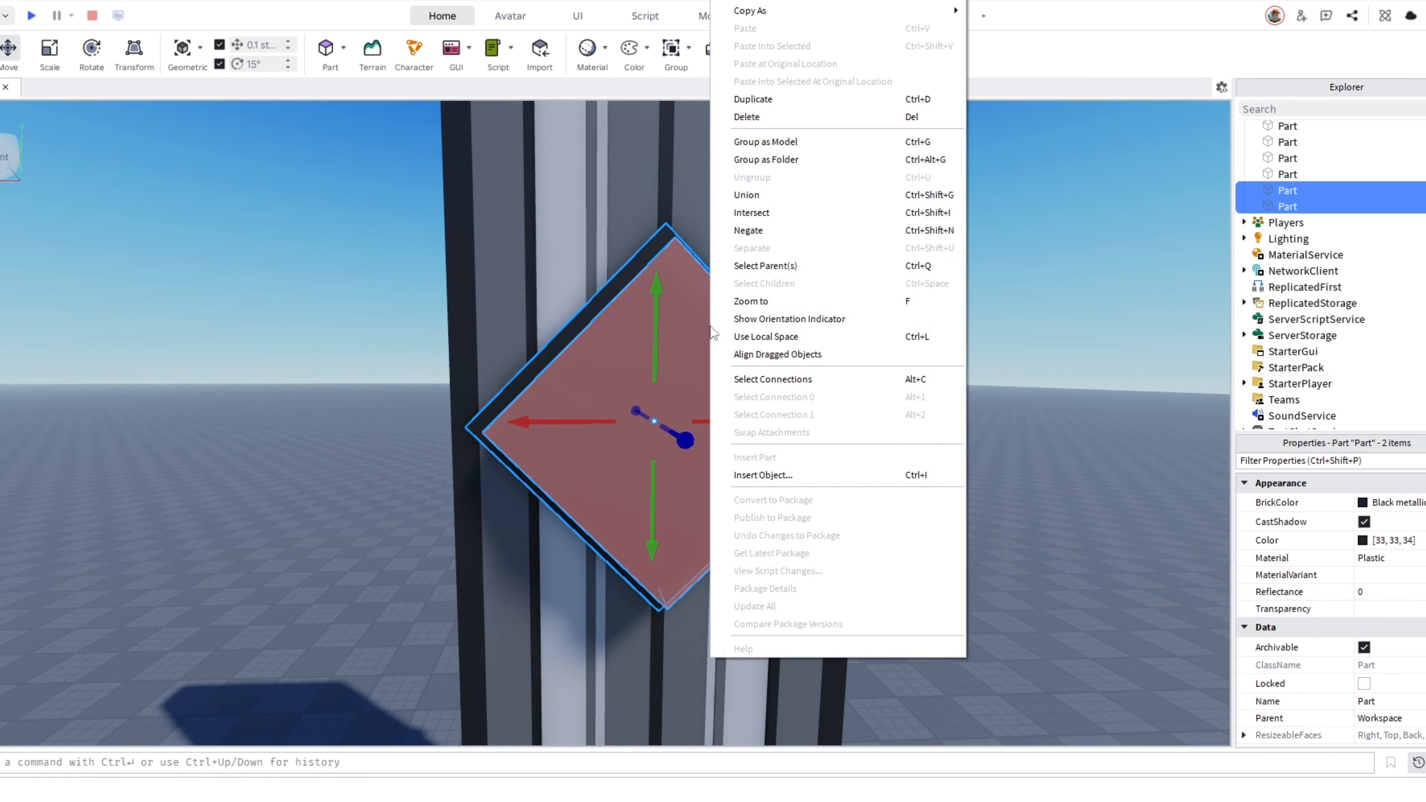
{"action": "left_click", "coordinate": [741, 197]}
{"action": "key", "text": "ctrl+3"}
{"action": "left_click_drag", "start_coordinate": [748, 374], "coordinate": [780, 489]}
{"action": "left_click", "coordinate": [961, 363]}
{"action": "scroll", "coordinate": [961, 363], "scroll_direction": "down", "scroll_amount": 5}
{"action": "scroll", "coordinate": [961, 360], "scroll_direction": "up", "scroll_amount": 2}
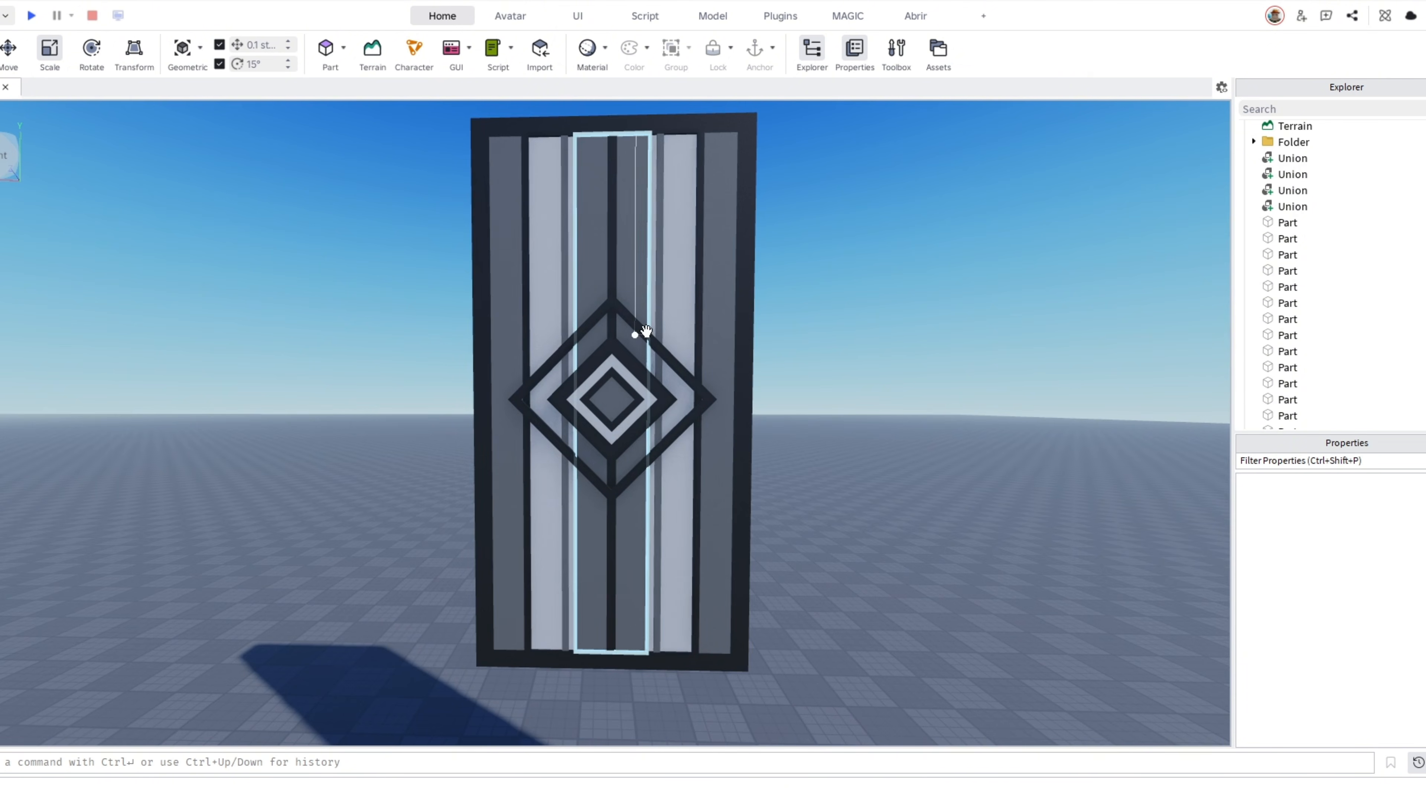
{"action": "scroll", "coordinate": [920, 342], "scroll_direction": "down", "scroll_amount": 2}
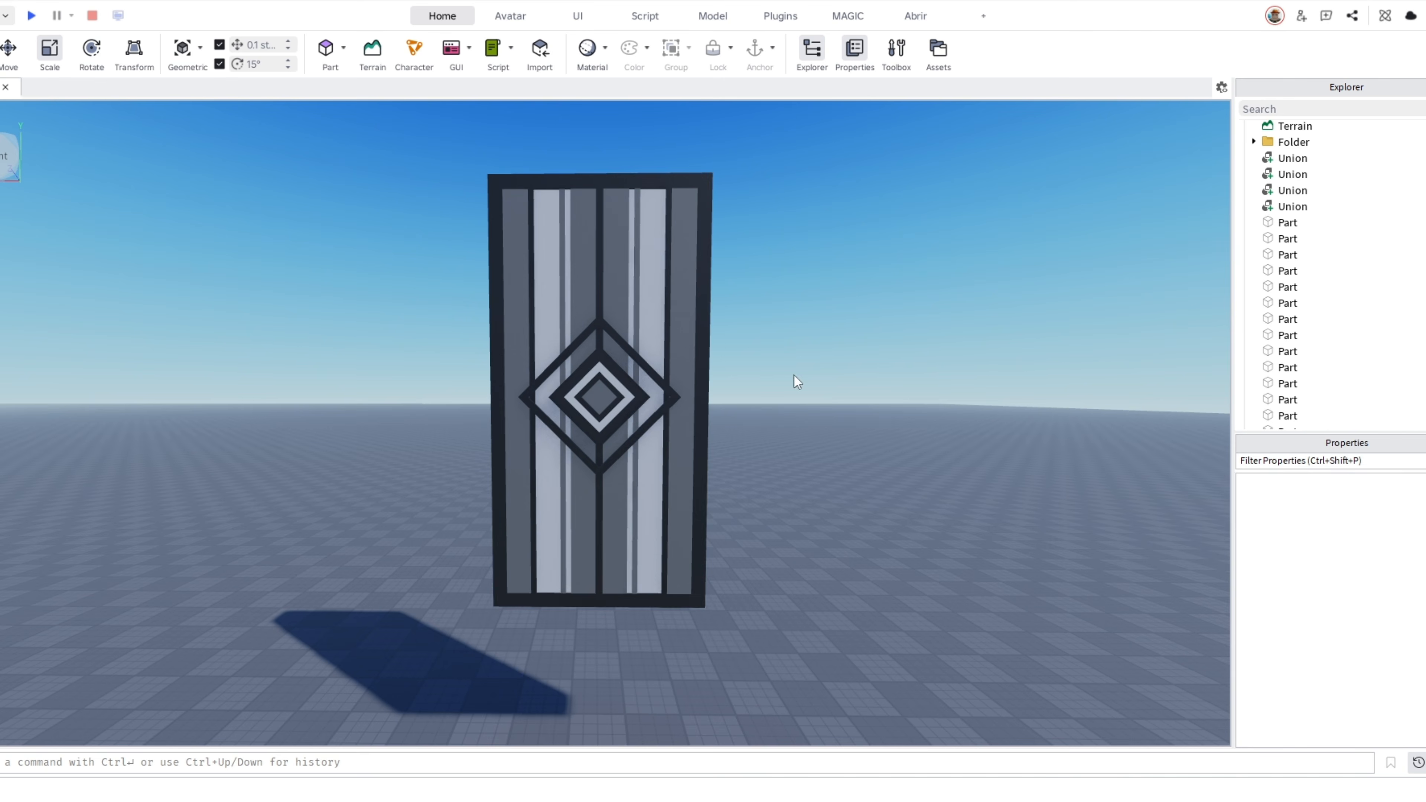
{"action": "scroll", "coordinate": [902, 491], "scroll_direction": "up", "scroll_amount": 2}
{"action": "scroll", "coordinate": [604, 336], "scroll_direction": "up", "scroll_amount": 4}
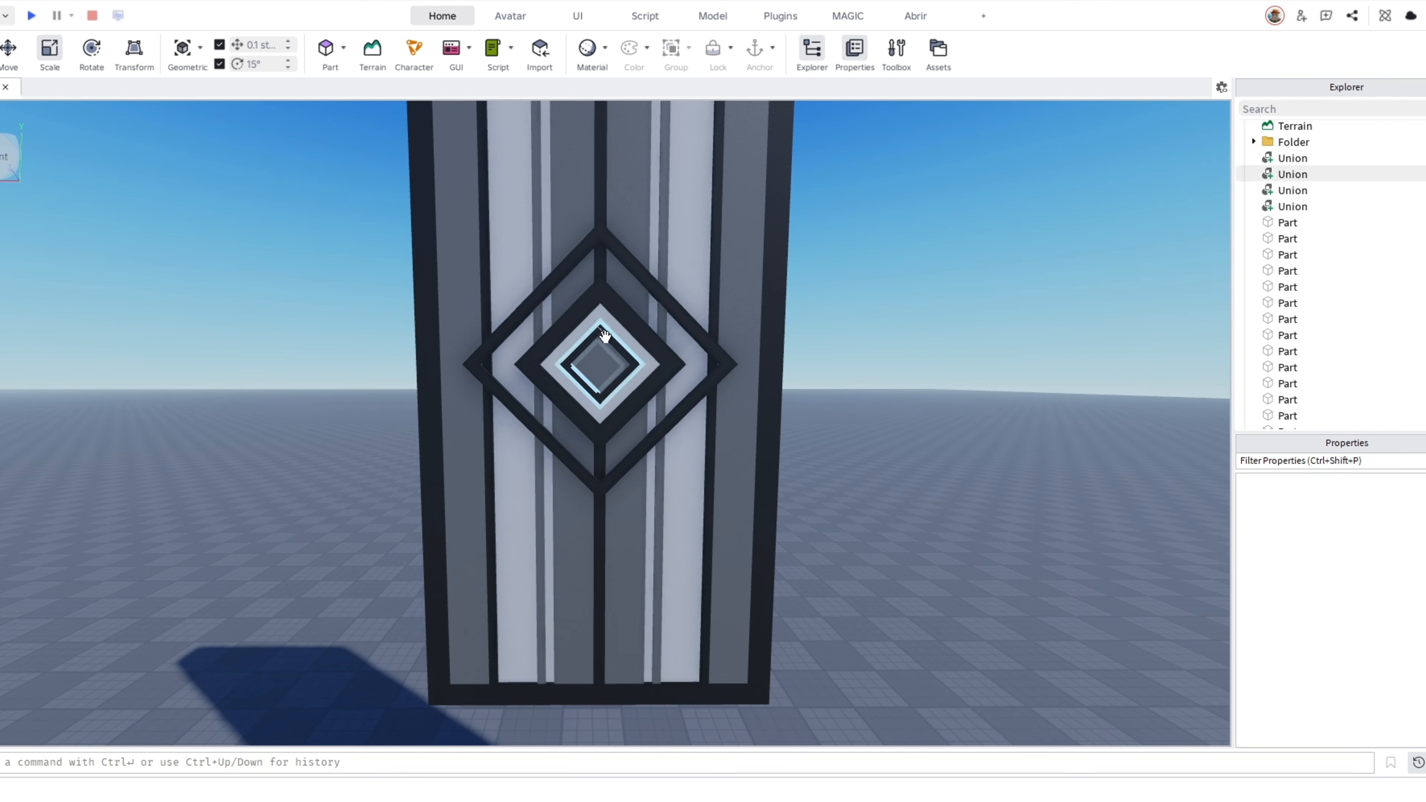
Duplicate the whole diamond emblem about 11.3 studs down onto the door's bottom edge and place another copy on the top edge
{"action": "left_click", "coordinate": [604, 344]}
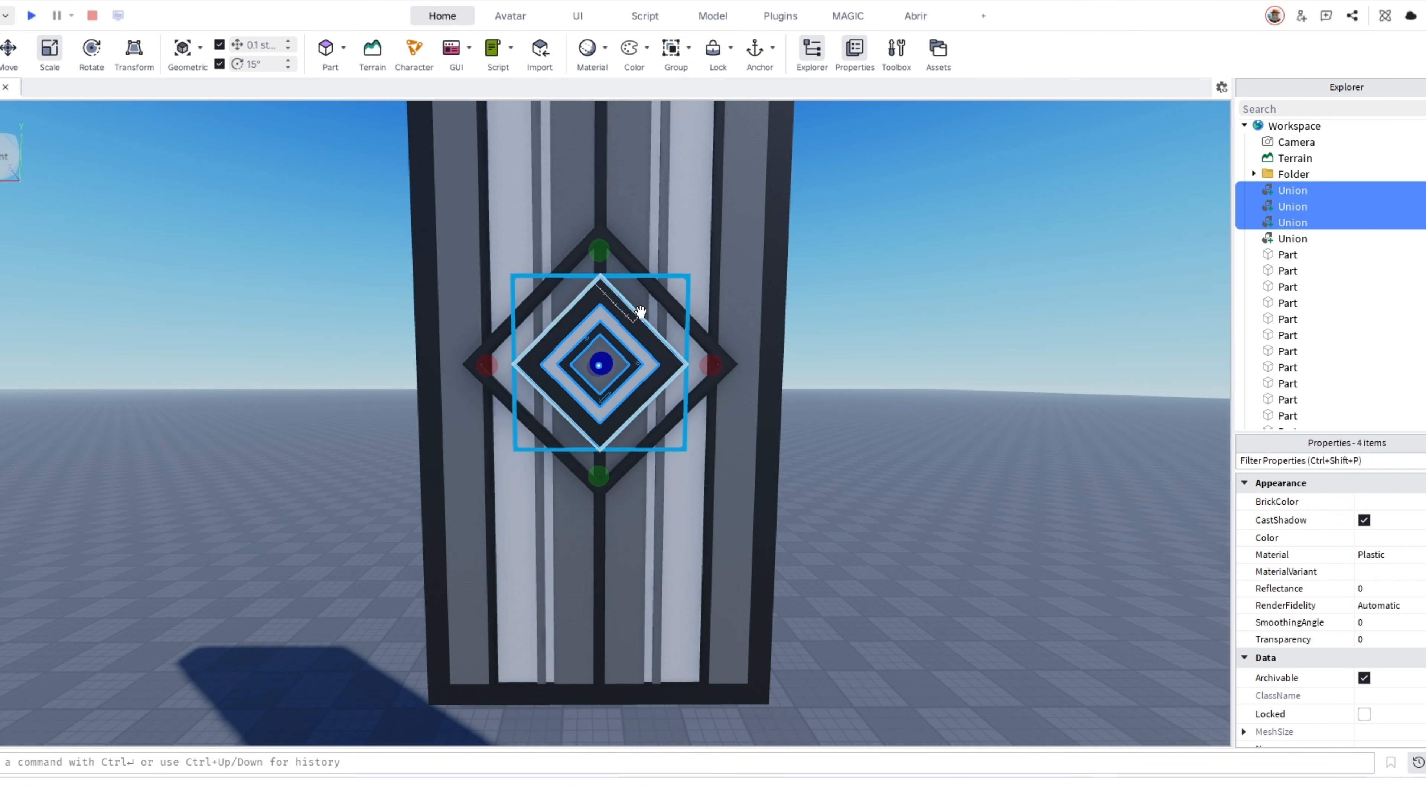
{"action": "key", "text": "ctrl+2"}
{"action": "key", "text": "ctrl+d"}
{"action": "left_click_drag", "start_coordinate": [596, 264], "coordinate": [600, 277]}
{"action": "key", "text": "e"}
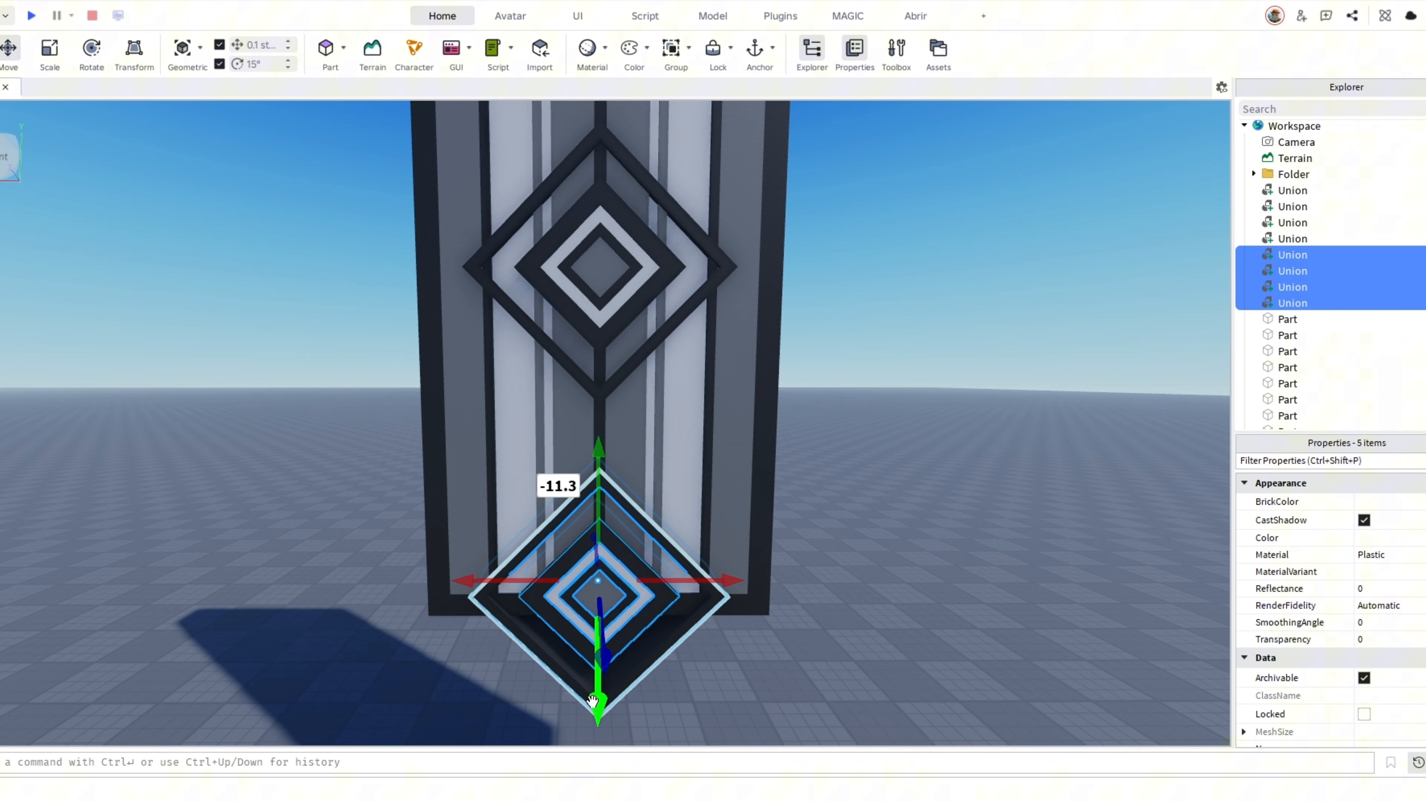
{"action": "key", "text": "ctrl+d"}
{"action": "left_click_drag", "start_coordinate": [598, 705], "coordinate": [596, 498]}
{"action": "key", "text": "e"}
{"action": "left_click", "coordinate": [836, 476]}
{"action": "key", "text": "s"}
{"action": "key", "text": "q"}
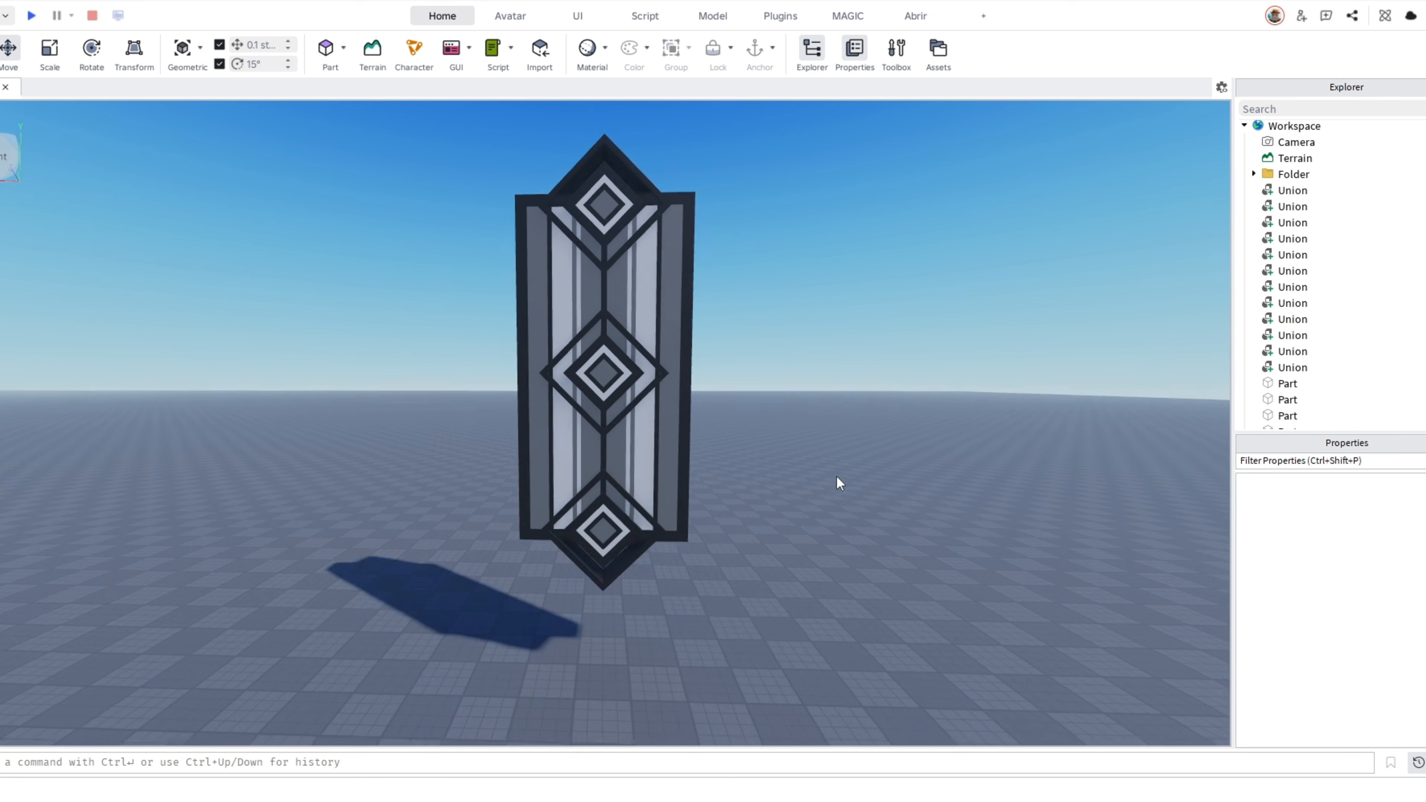
{"action": "key", "text": "e"}
Enlarge a copy of the bottom frame bar into a block covering the overhanging lower half of the bottom emblem and negate it
{"action": "right_click_drag", "start_coordinate": [837, 476], "coordinate": [795, 575]}
{"action": "key", "text": "w"}
{"action": "key", "text": "q"}
{"action": "key", "text": "e"}
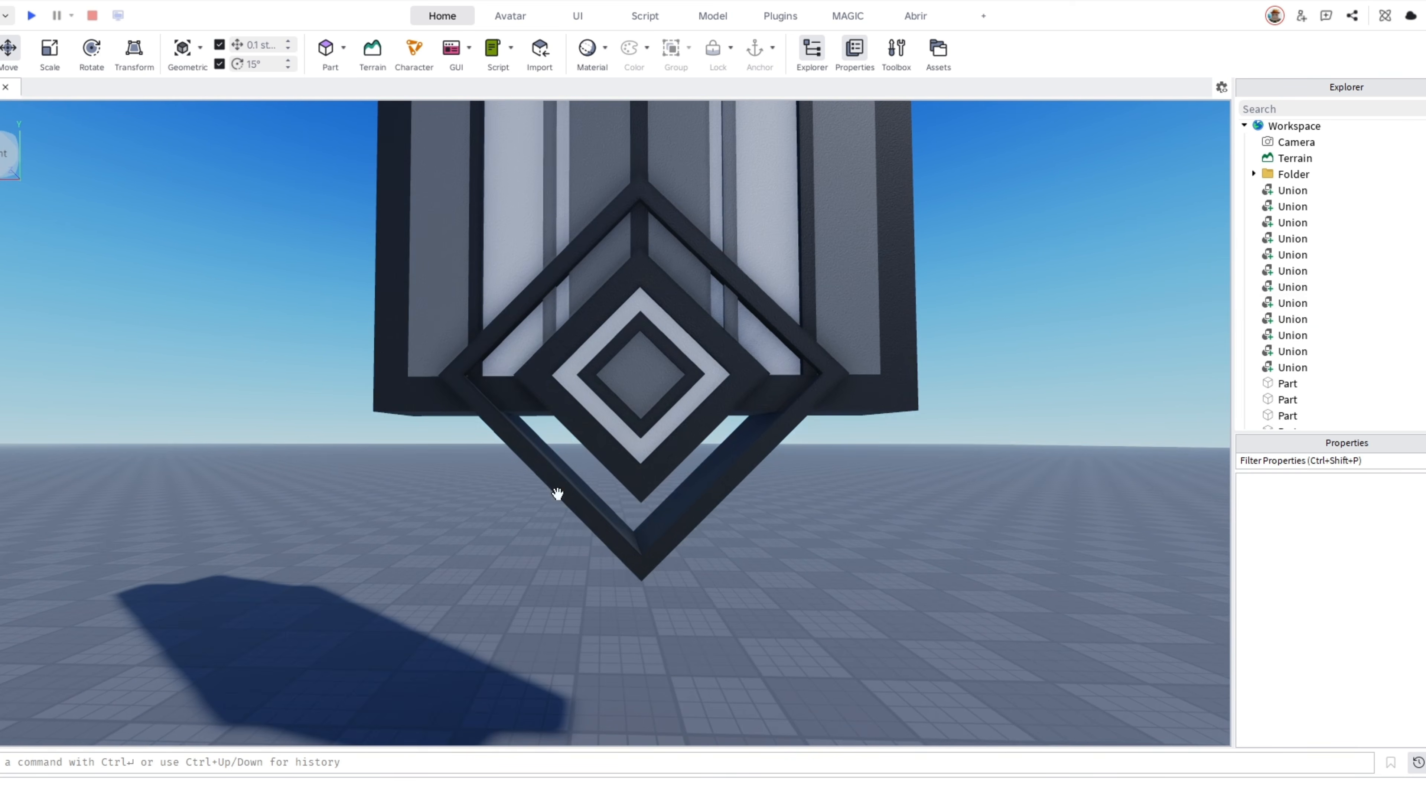
{"action": "key", "text": "s"}
{"action": "right_click_drag", "start_coordinate": [850, 462], "coordinate": [849, 461]}
{"action": "key", "text": "a"}
{"action": "key", "text": "w"}
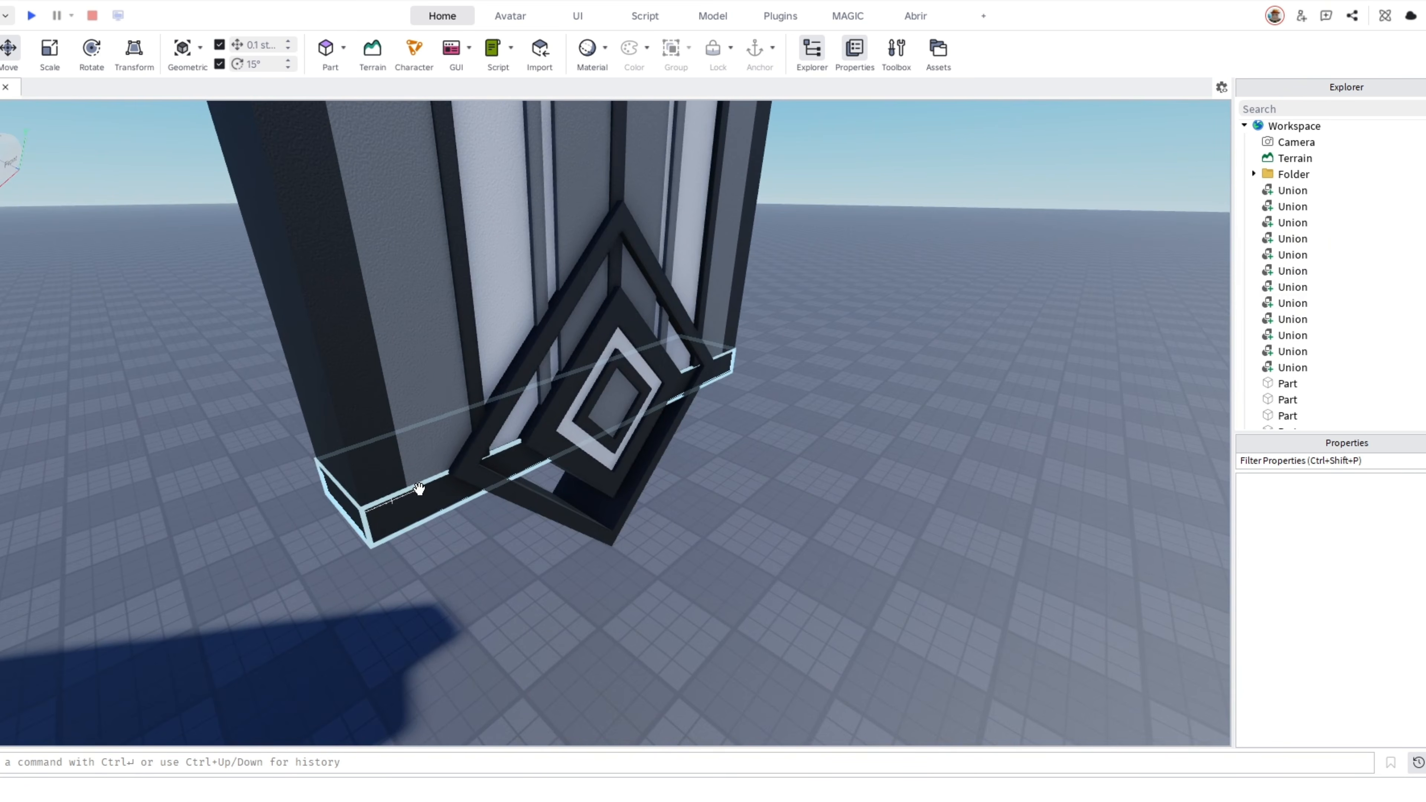
{"action": "left_click", "coordinate": [418, 489]}
{"action": "key", "text": "ctrl+3"}
{"action": "right_click_drag", "start_coordinate": [662, 387], "coordinate": [662, 388]}
{"action": "right_click", "coordinate": [664, 387]}
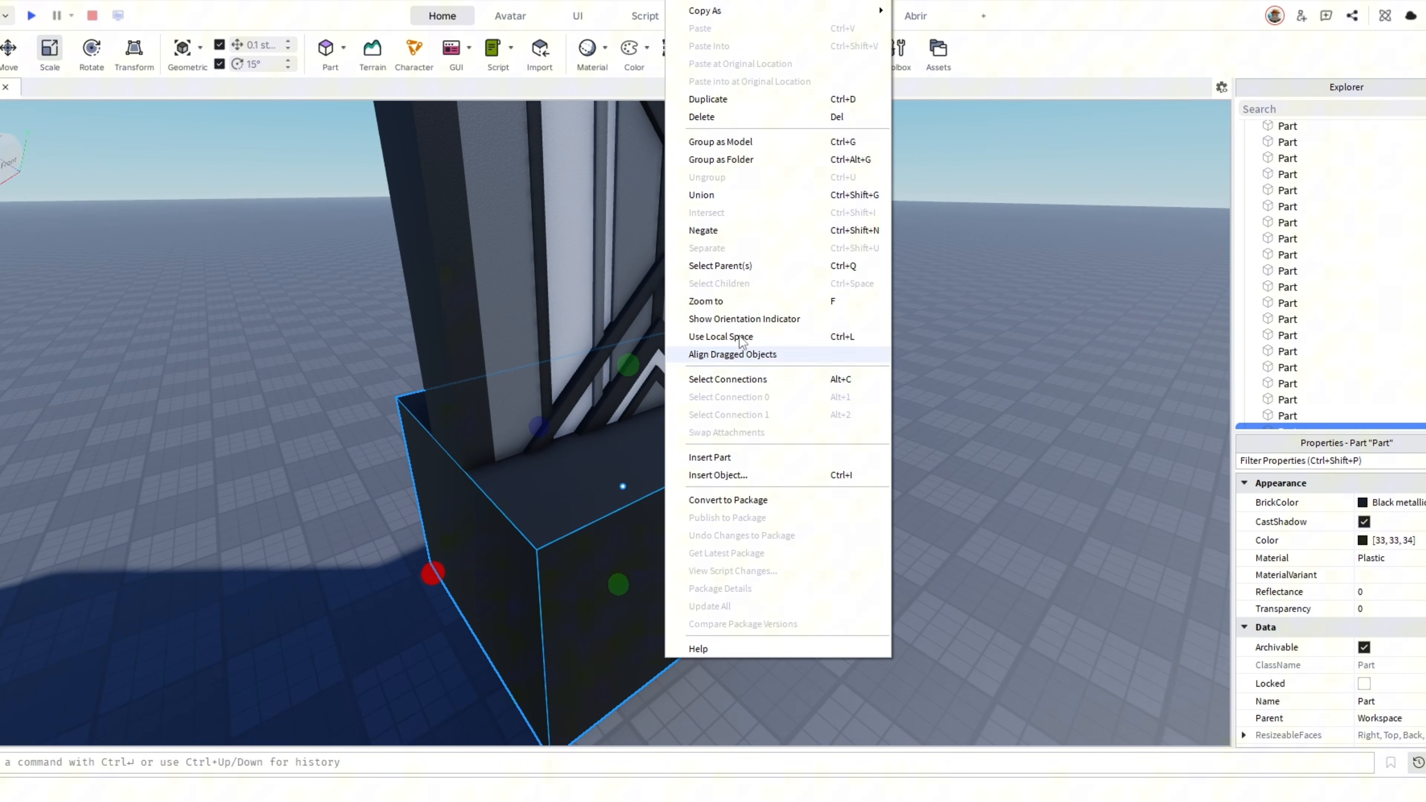
{"action": "left_click", "coordinate": [707, 230]}
Union all pieces of the bottom emblem with the negated block to trim off the half below the frame
{"action": "left_click", "coordinate": [652, 408], "text": "ctrl"}
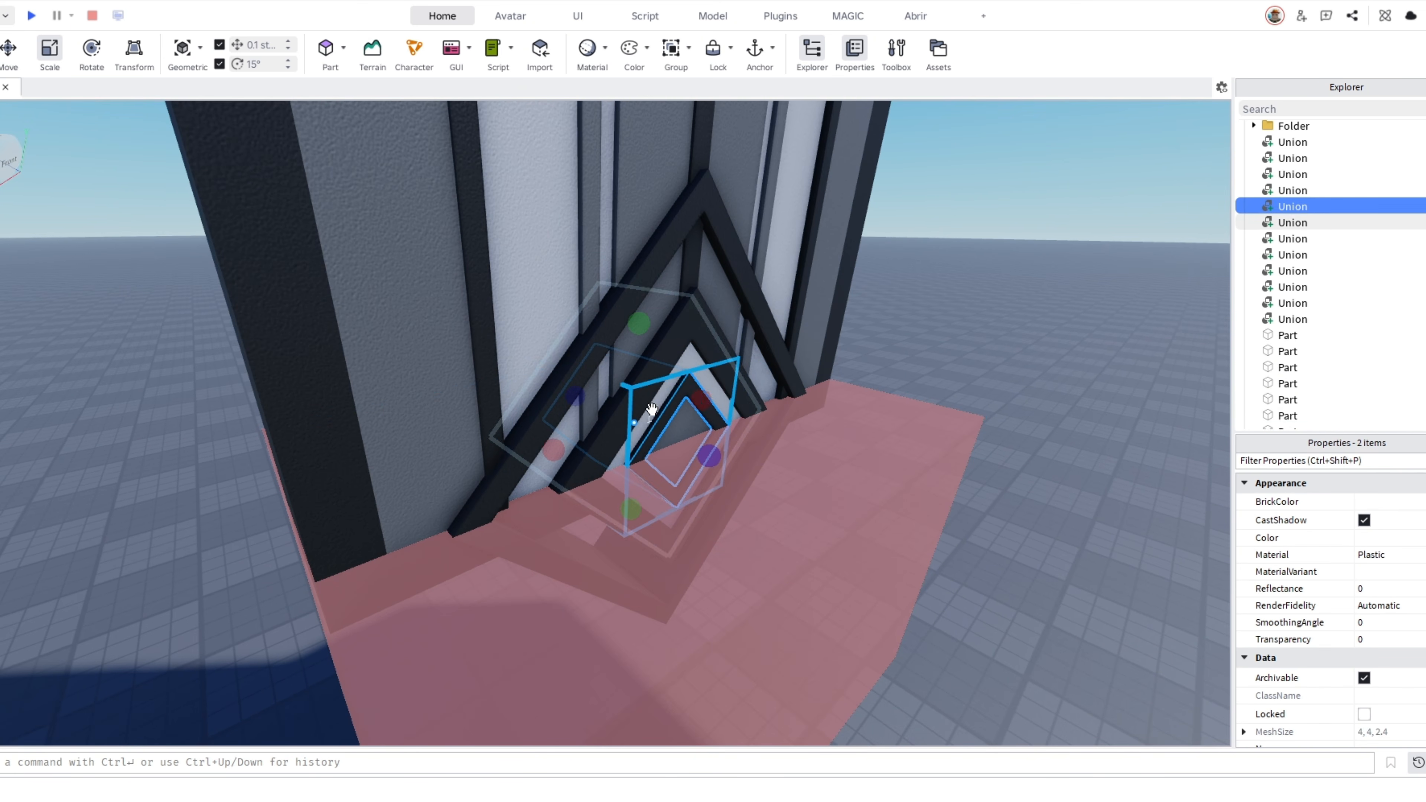
{"action": "left_click", "coordinate": [947, 343], "text": "ctrl"}
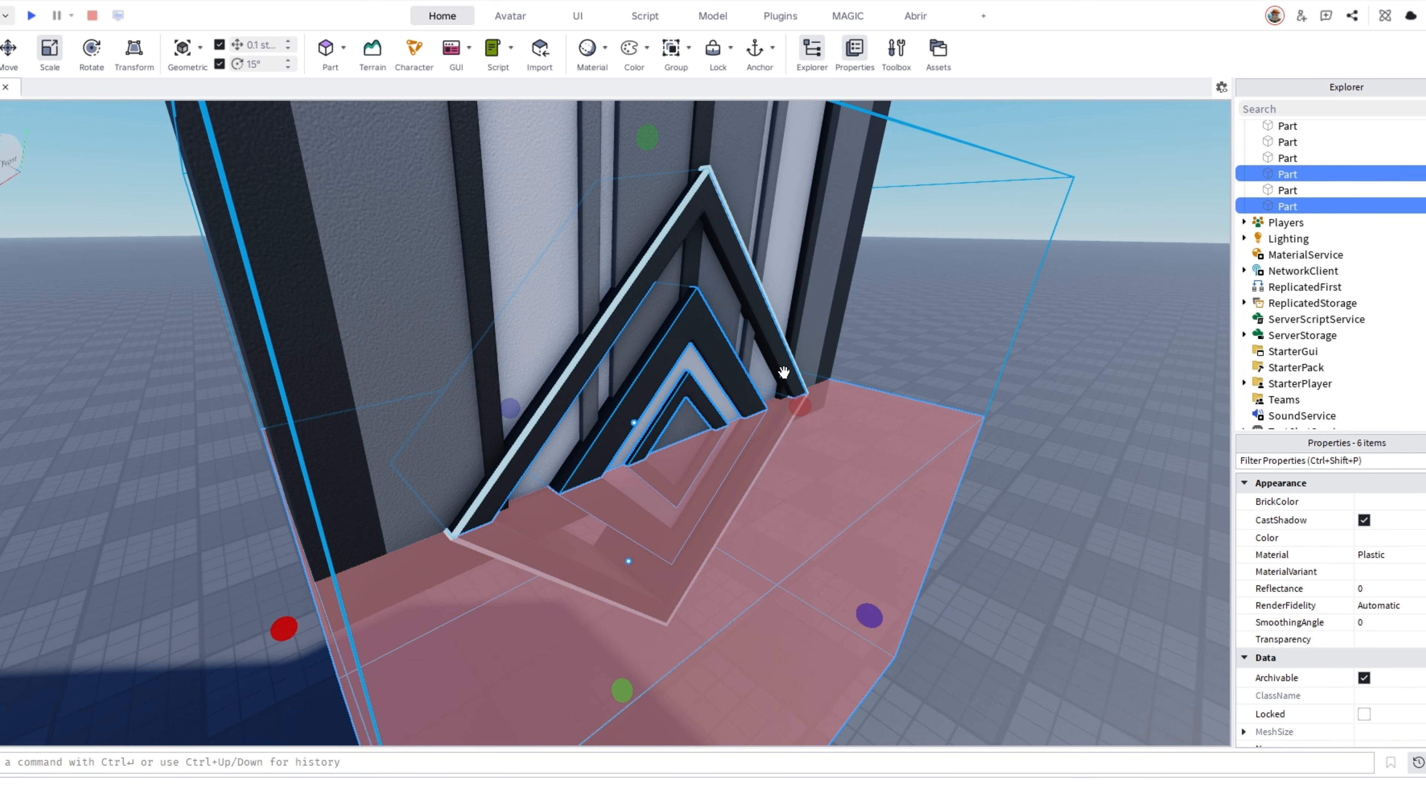
{"action": "key", "text": "ctrl+shift+g"}
{"action": "left_click", "coordinate": [920, 377]}
{"action": "right_click_drag", "start_coordinate": [920, 377], "coordinate": [920, 377]}
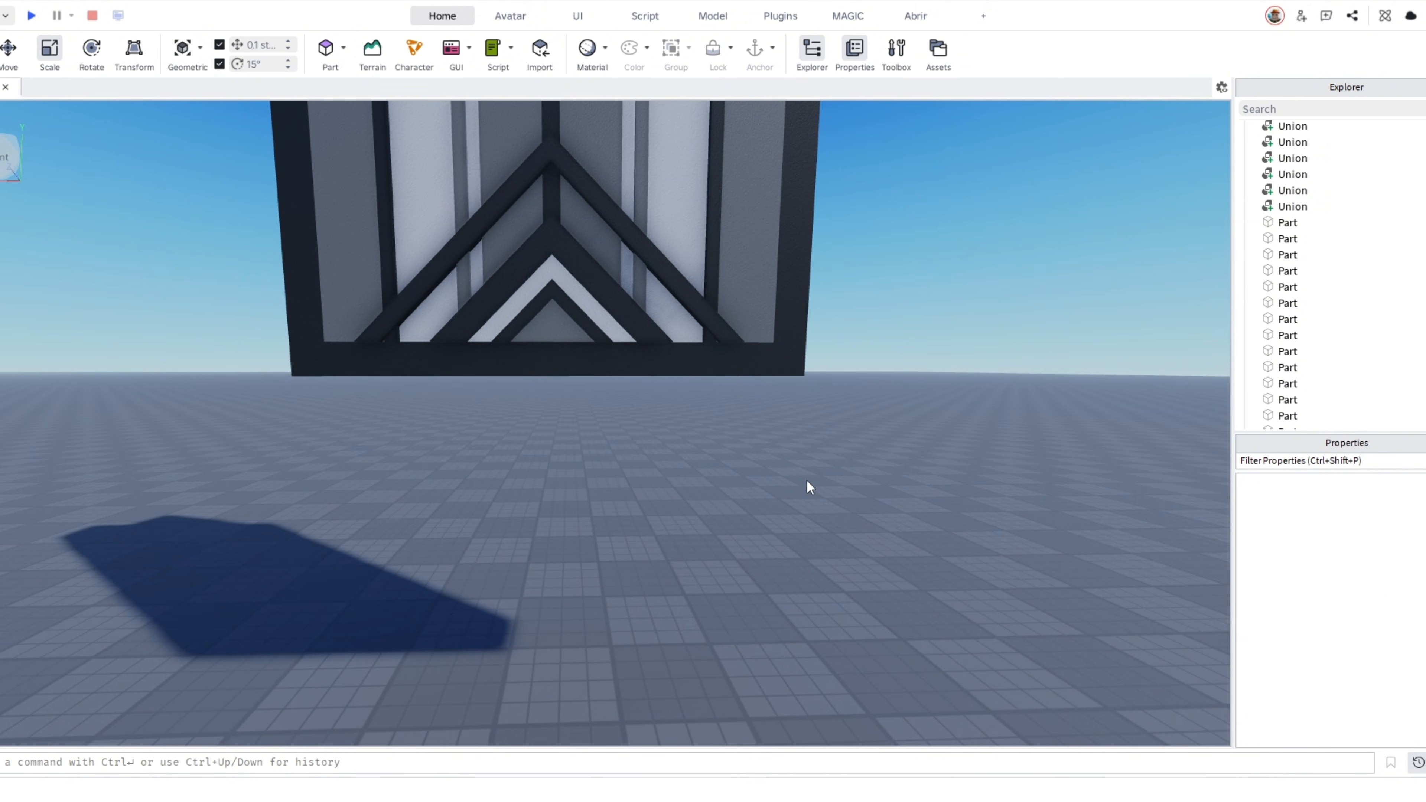
Delete all pieces of the untrimmed diamond emblem overhanging the door's top edge
{"action": "scroll", "coordinate": [807, 479], "scroll_direction": "down", "scroll_amount": 5}
{"action": "scroll", "coordinate": [593, 254], "scroll_direction": "up", "scroll_amount": 3}
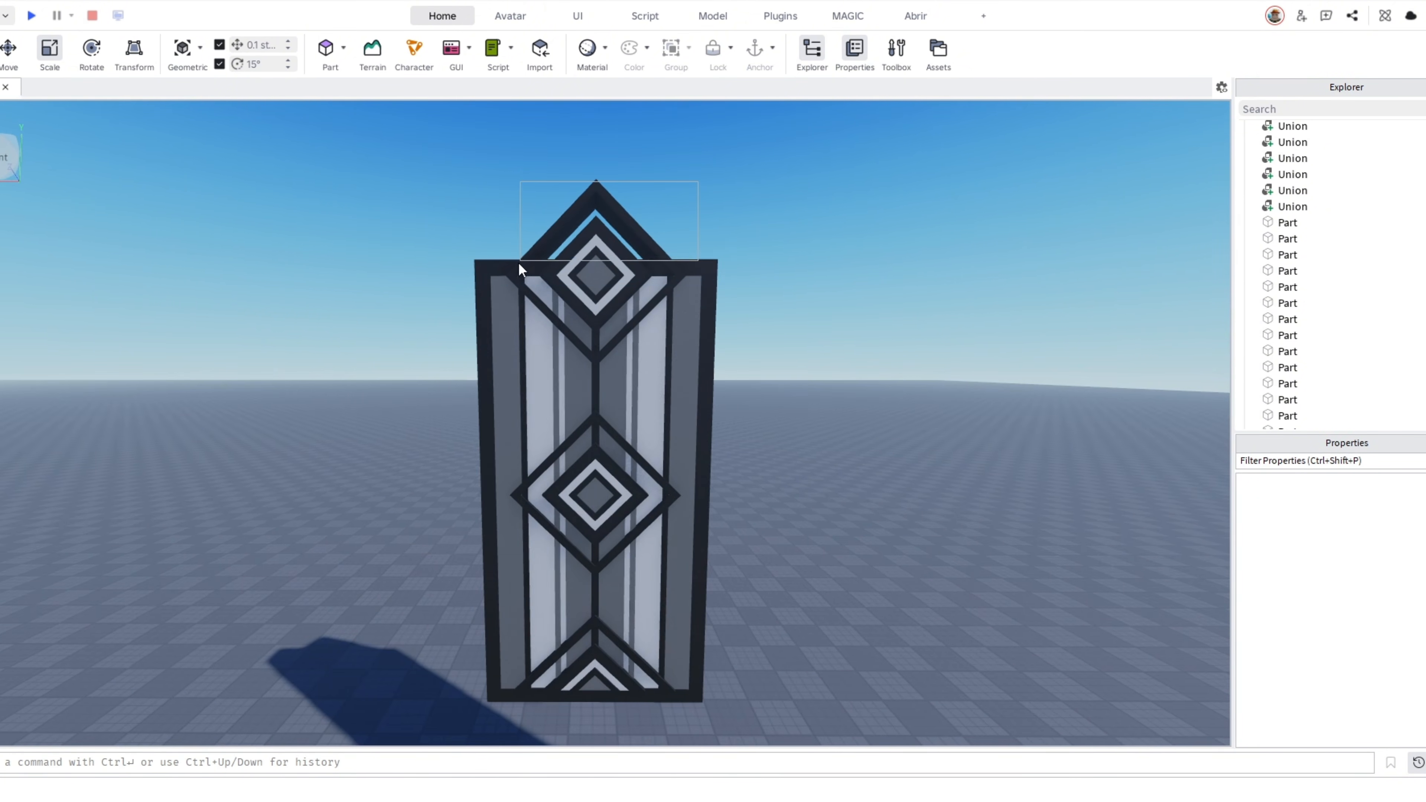
{"action": "left_click", "coordinate": [595, 248]}
{"action": "key", "text": "Delete"}
{"action": "left_click", "coordinate": [595, 255]}
{"action": "key", "text": "Delete"}
{"action": "left_click", "coordinate": [605, 205]}
{"action": "key", "text": "Delete"}
Duplicate the trimmed bottom emblem, flip the copy upside down and move it about 22.6 studs up against the top frame bar
{"action": "left_click", "coordinate": [592, 666]}
{"action": "key", "text": "ctrl+d"}
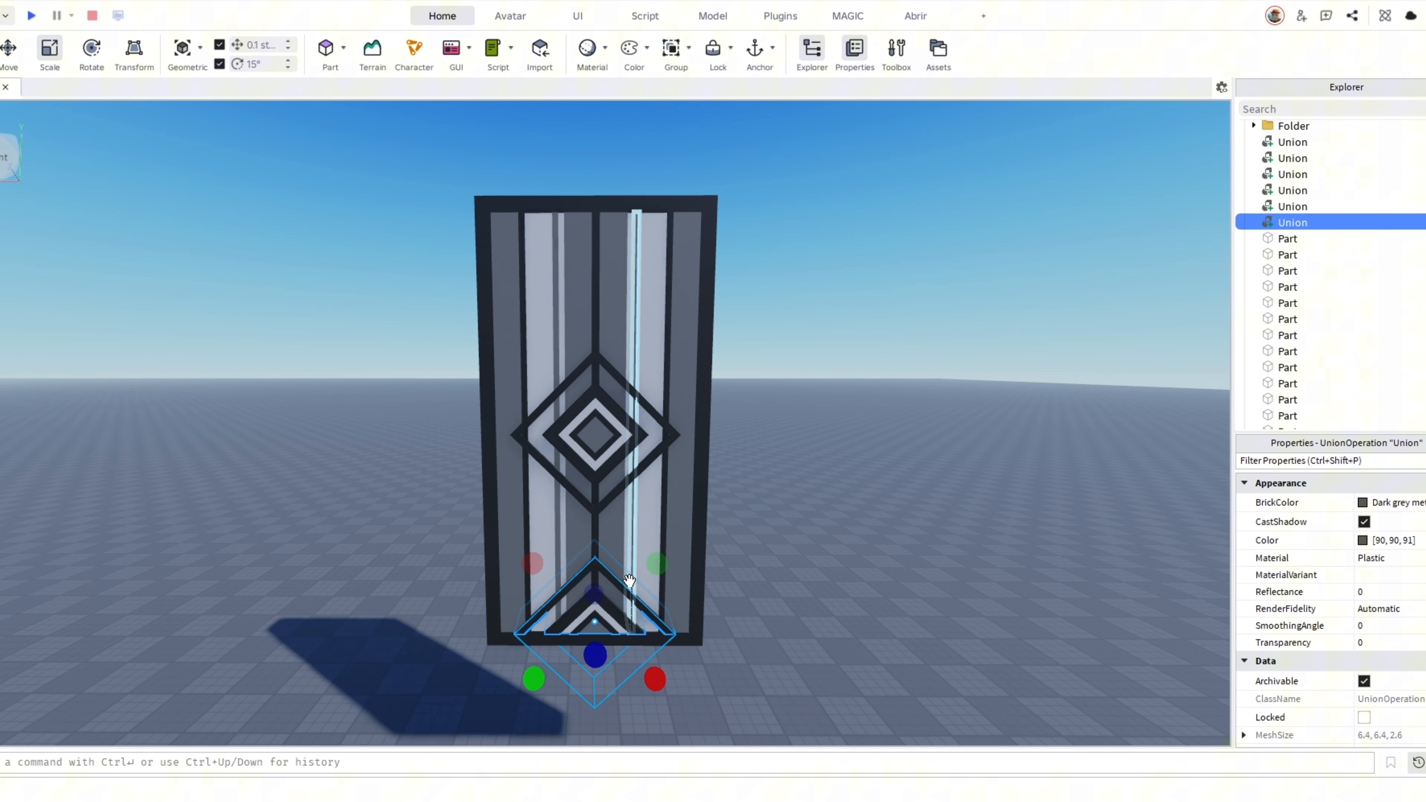
{"action": "key", "text": "ctrl+2"}
{"action": "key", "text": "w"}
{"action": "key", "text": "e"}
{"action": "left_click_drag", "start_coordinate": [598, 564], "coordinate": [652, 225]}
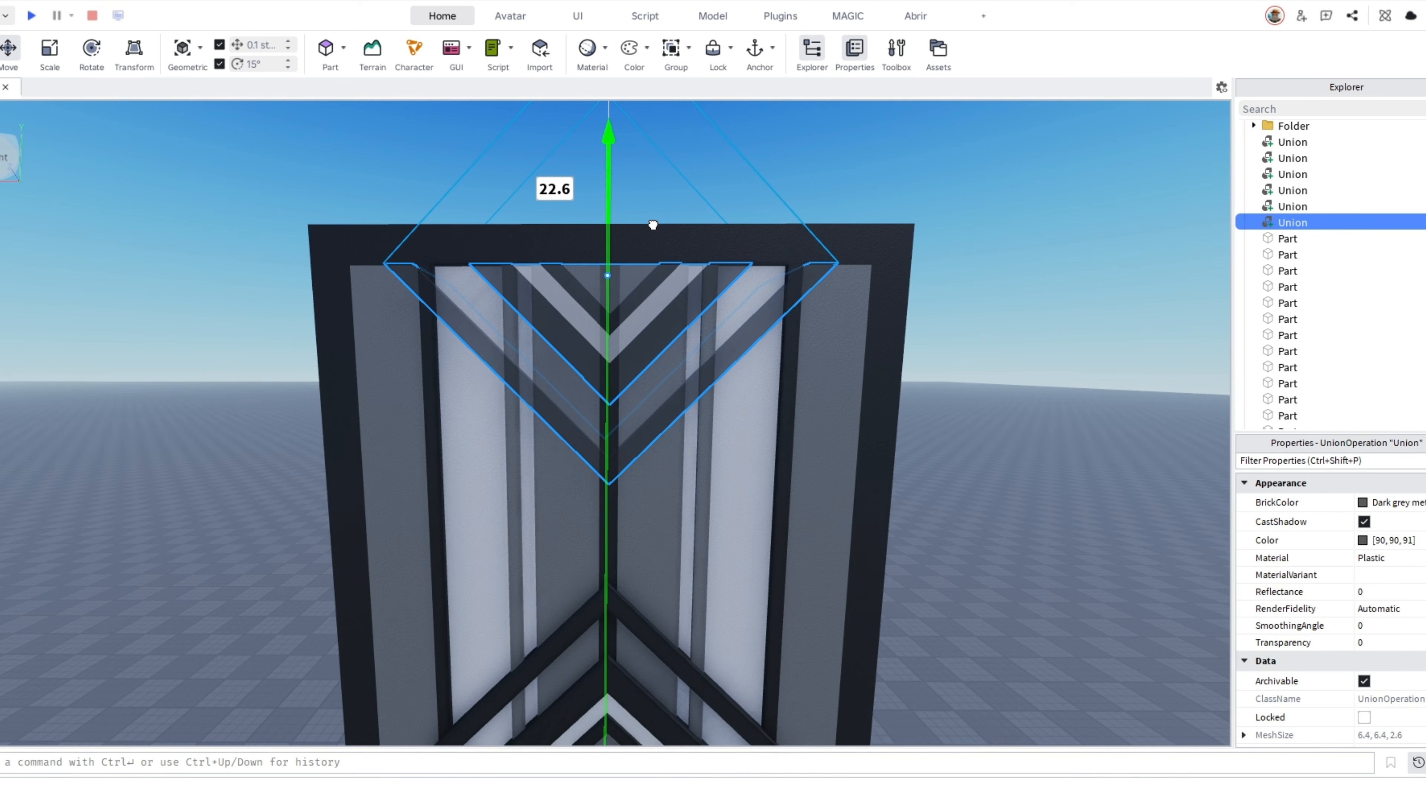
{"action": "left_click", "coordinate": [690, 177]}
{"action": "scroll", "coordinate": [690, 177], "scroll_direction": "down", "scroll_amount": 5}
{"action": "key", "text": "q"}
{"action": "key", "text": "w"}
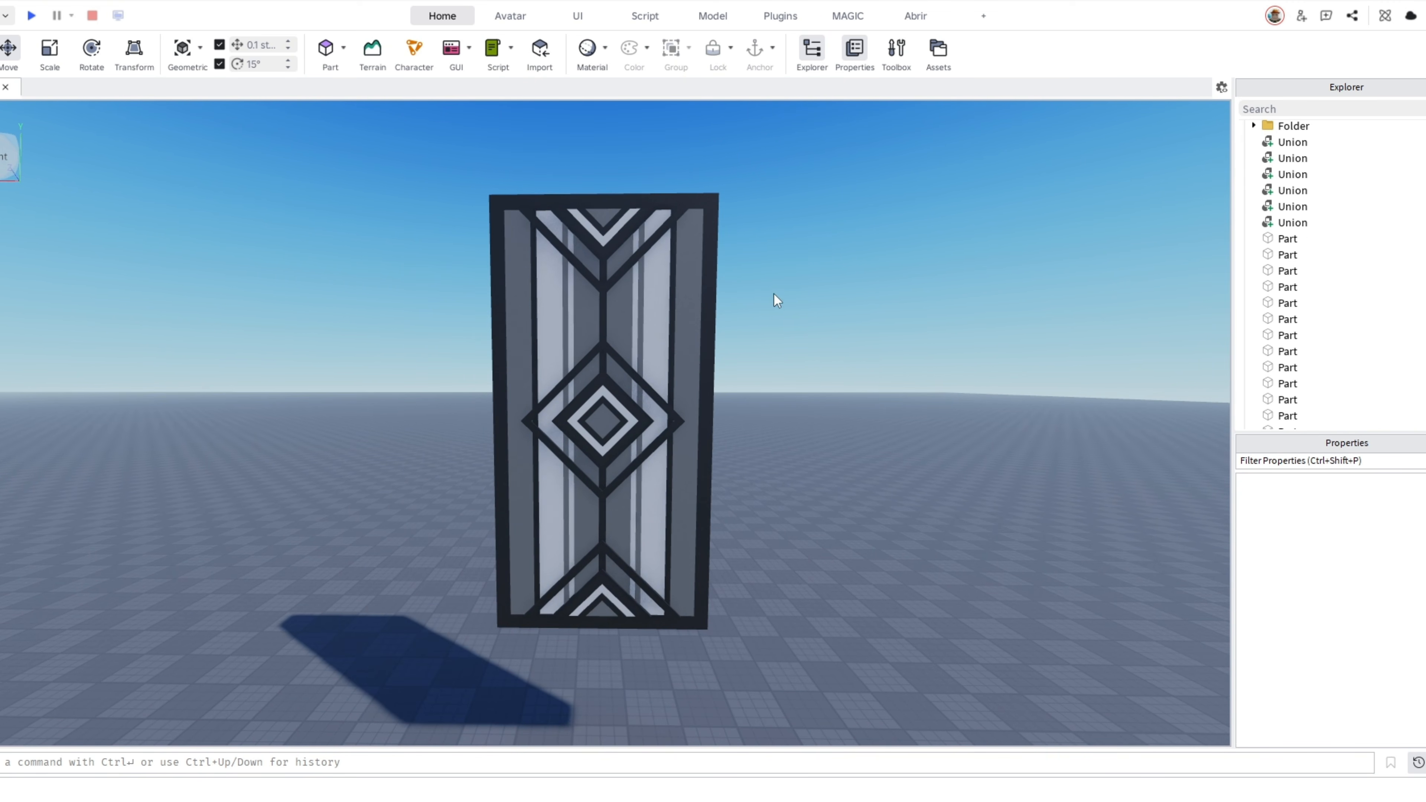
Duplicate the entire door and move the copy sideways to stand apart from the original
{"action": "left_click_drag", "start_coordinate": [802, 166], "coordinate": [452, 635]}
{"action": "key", "text": "ctrl+d"}
{"action": "key", "text": "d"}
{"action": "left_click_drag", "start_coordinate": [471, 418], "coordinate": [574, 431]}
{"action": "left_click", "coordinate": [587, 242]}
{"action": "key", "text": "w"}
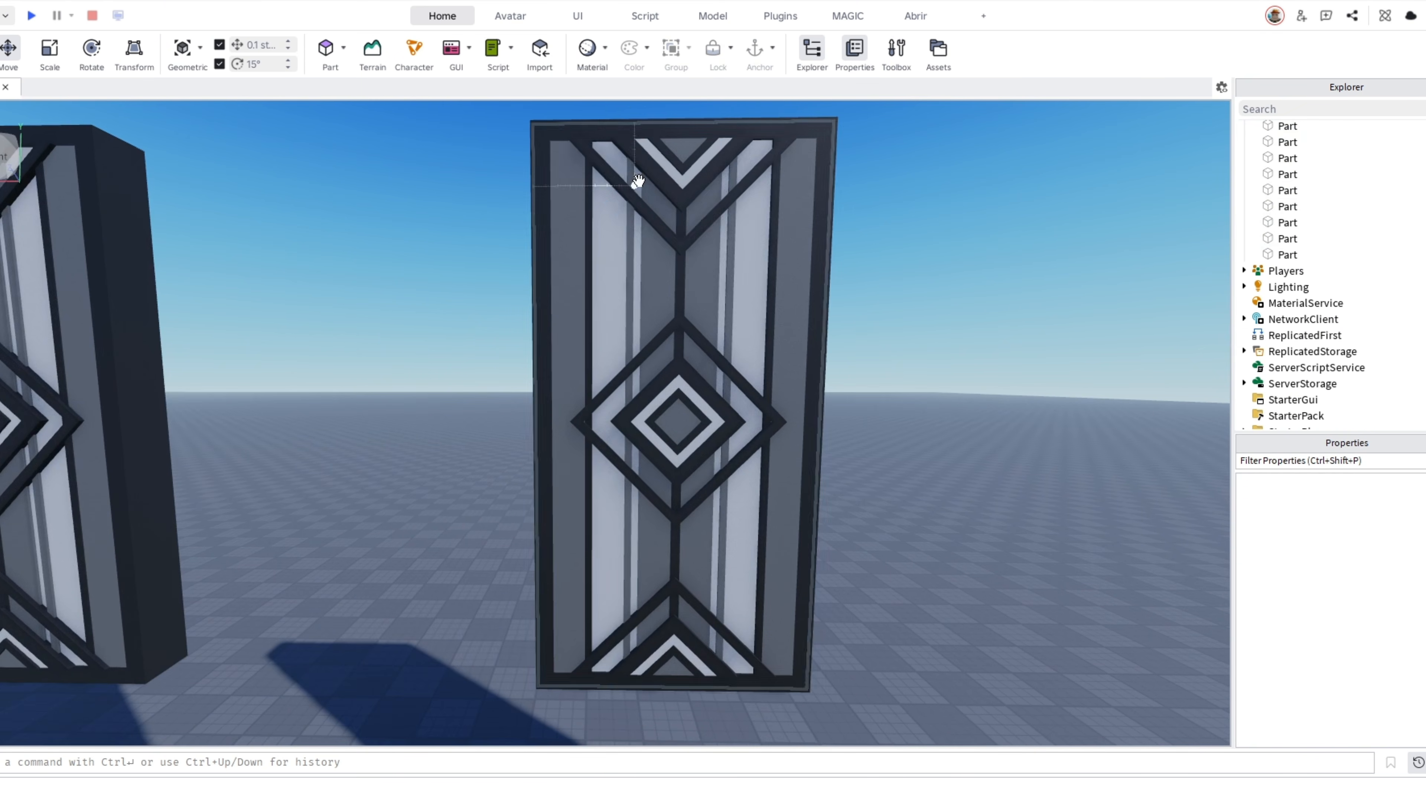
Move the top trimmed emblem of the door copy sideways onto its upper-left corner, overlapping the side frame bar
{"action": "left_click", "coordinate": [638, 183]}
{"action": "key", "text": "e"}
{"action": "key", "text": "d"}
{"action": "key", "text": "w"}
{"action": "key", "text": "a"}
{"action": "left_click_drag", "start_coordinate": [732, 293], "coordinate": [669, 308]}
{"action": "left_click", "coordinate": [640, 234]}
Duplicate the door copy's left frame bar and scale it into a wide block about 25.5 studs tall covering the corner emblem's overhang
{"action": "right_click_drag", "start_coordinate": [614, 264], "coordinate": [611, 337]}
{"action": "key", "text": "e"}
{"action": "left_click", "coordinate": [598, 477]}
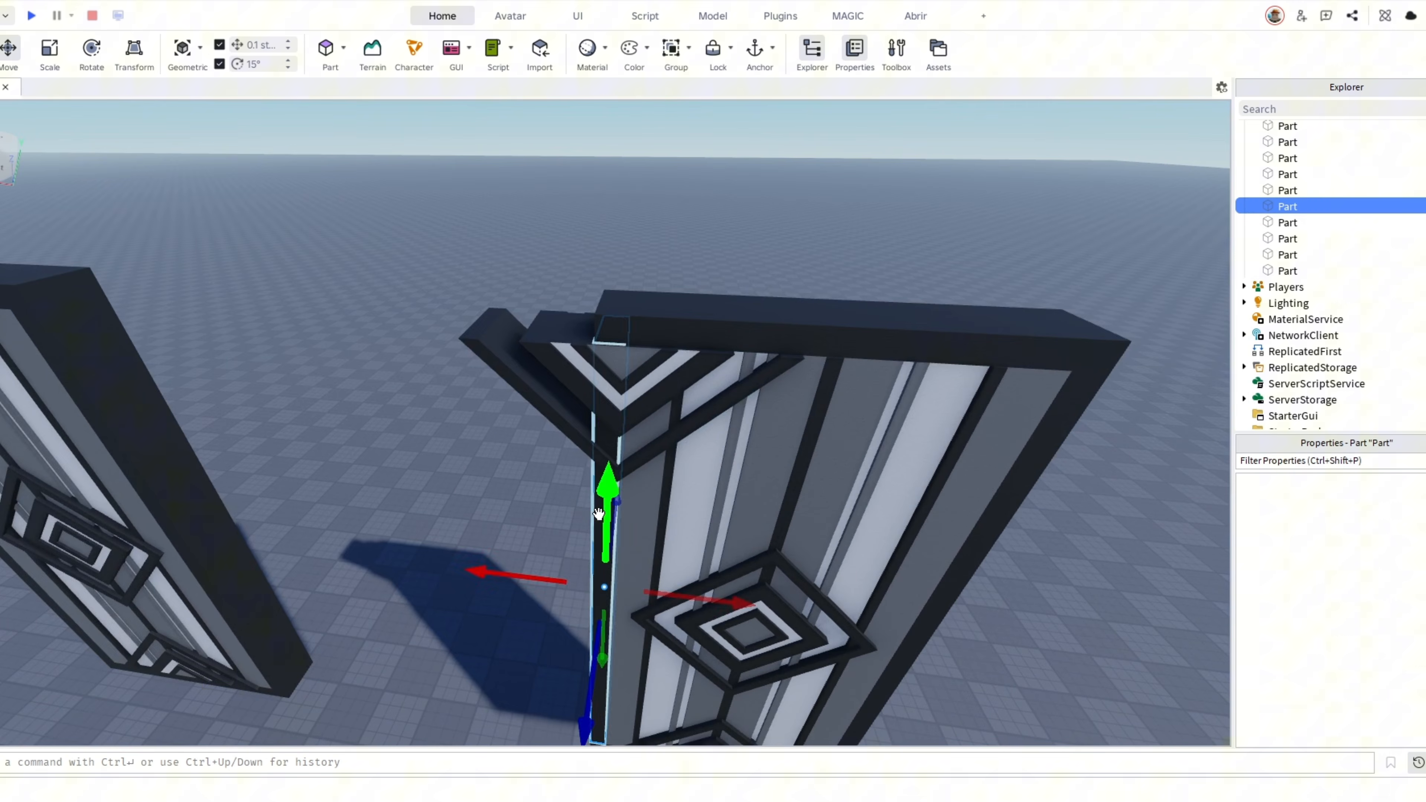
{"action": "right_click_drag", "start_coordinate": [599, 477], "coordinate": [572, 494]}
{"action": "key", "text": "ctrl+d"}
{"action": "left_click_drag", "start_coordinate": [492, 569], "coordinate": [460, 587]}
{"action": "right_click_drag", "start_coordinate": [508, 584], "coordinate": [562, 528]}
{"action": "left_click_drag", "start_coordinate": [569, 326], "coordinate": [569, 277]}
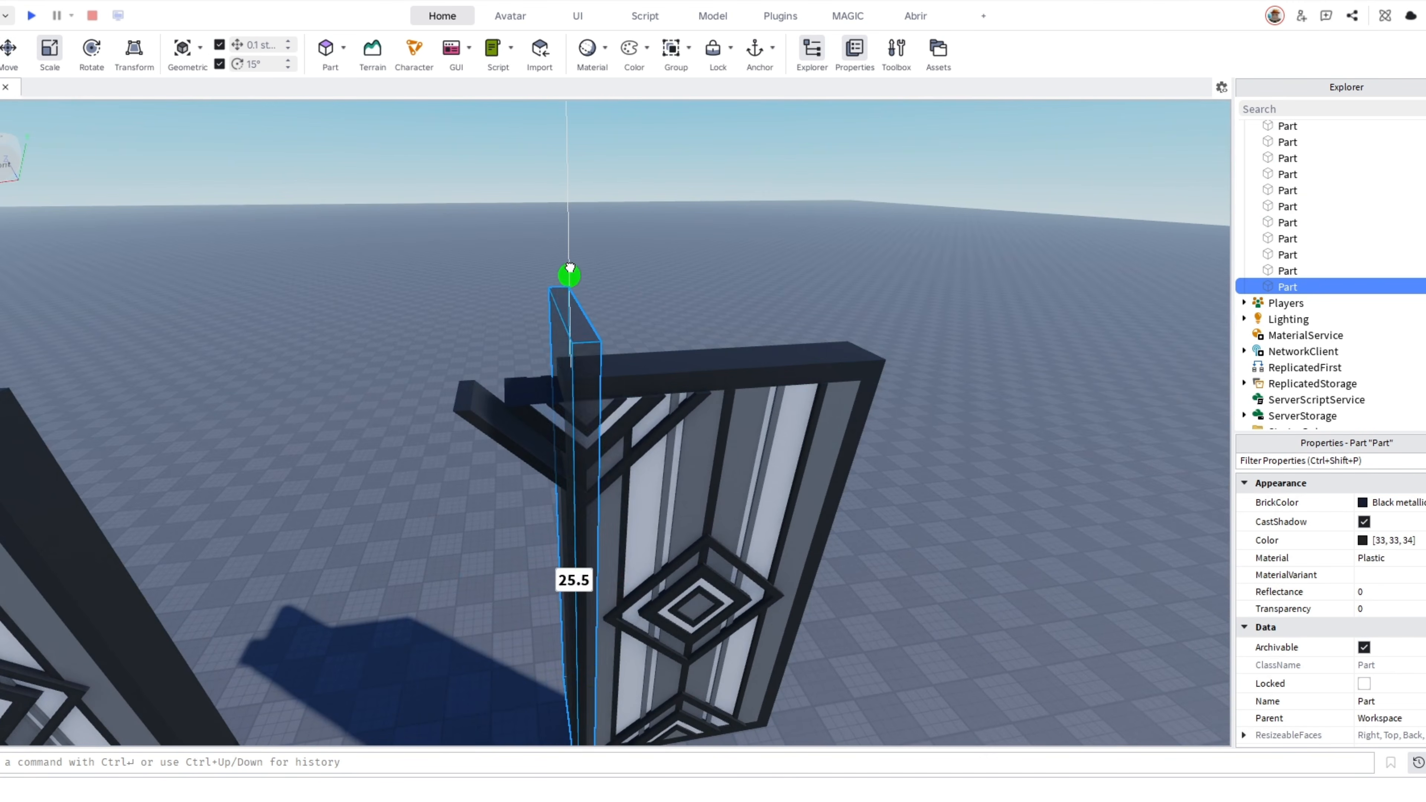
{"action": "right_click_drag", "start_coordinate": [569, 277], "coordinate": [567, 349]}
{"action": "left_click_drag", "start_coordinate": [534, 516], "coordinate": [418, 523]}
{"action": "right_click_drag", "start_coordinate": [662, 466], "coordinate": [716, 424]}
Negate the wide block and union it with the corner emblem to cut off the part outside the side frame bar
{"action": "right_click", "coordinate": [522, 353]}
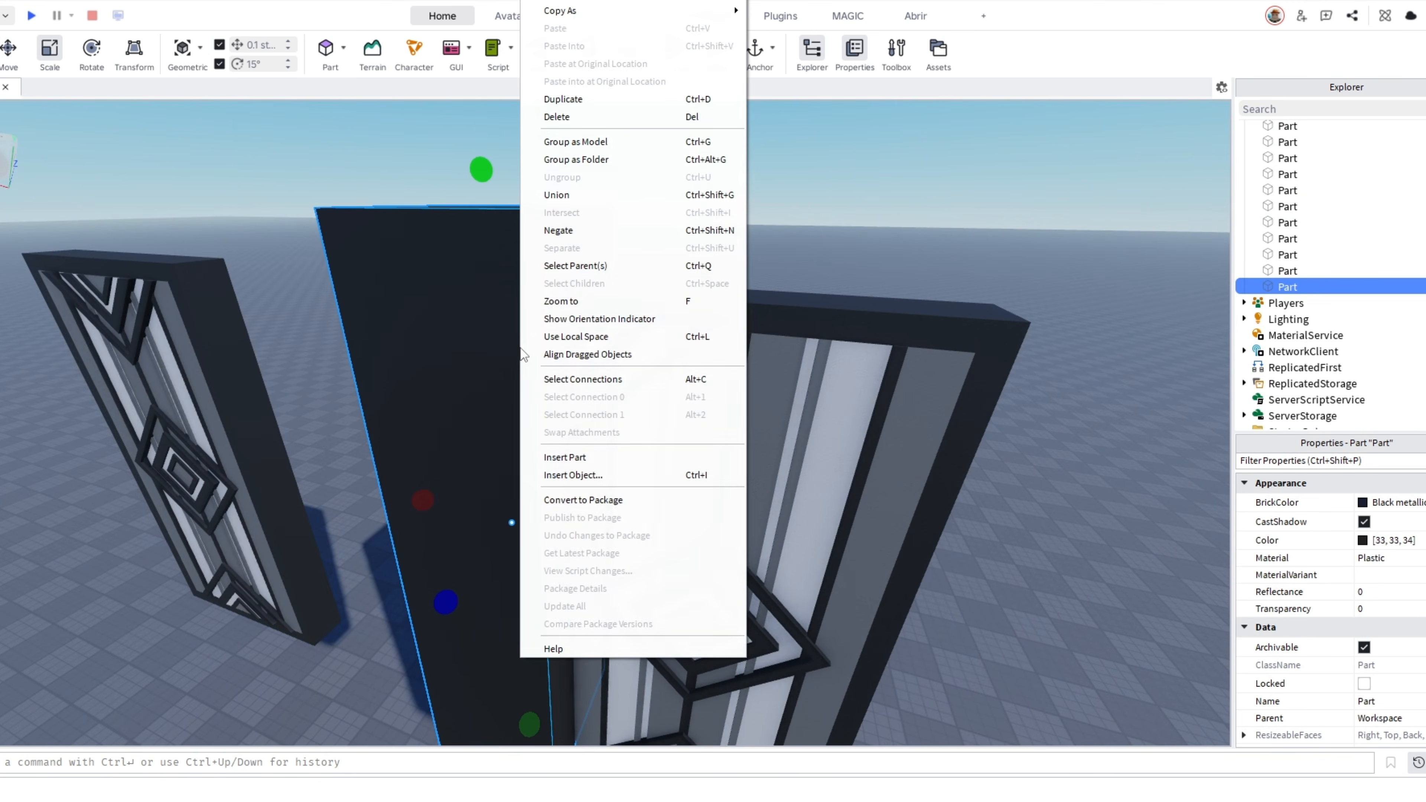
{"action": "left_click", "coordinate": [571, 235]}
{"action": "right_click_drag", "start_coordinate": [595, 252], "coordinate": [606, 236]}
{"action": "key", "text": "w"}
{"action": "left_click", "coordinate": [560, 348], "text": "shift"}
{"action": "key", "text": "ctrl+shift+g"}
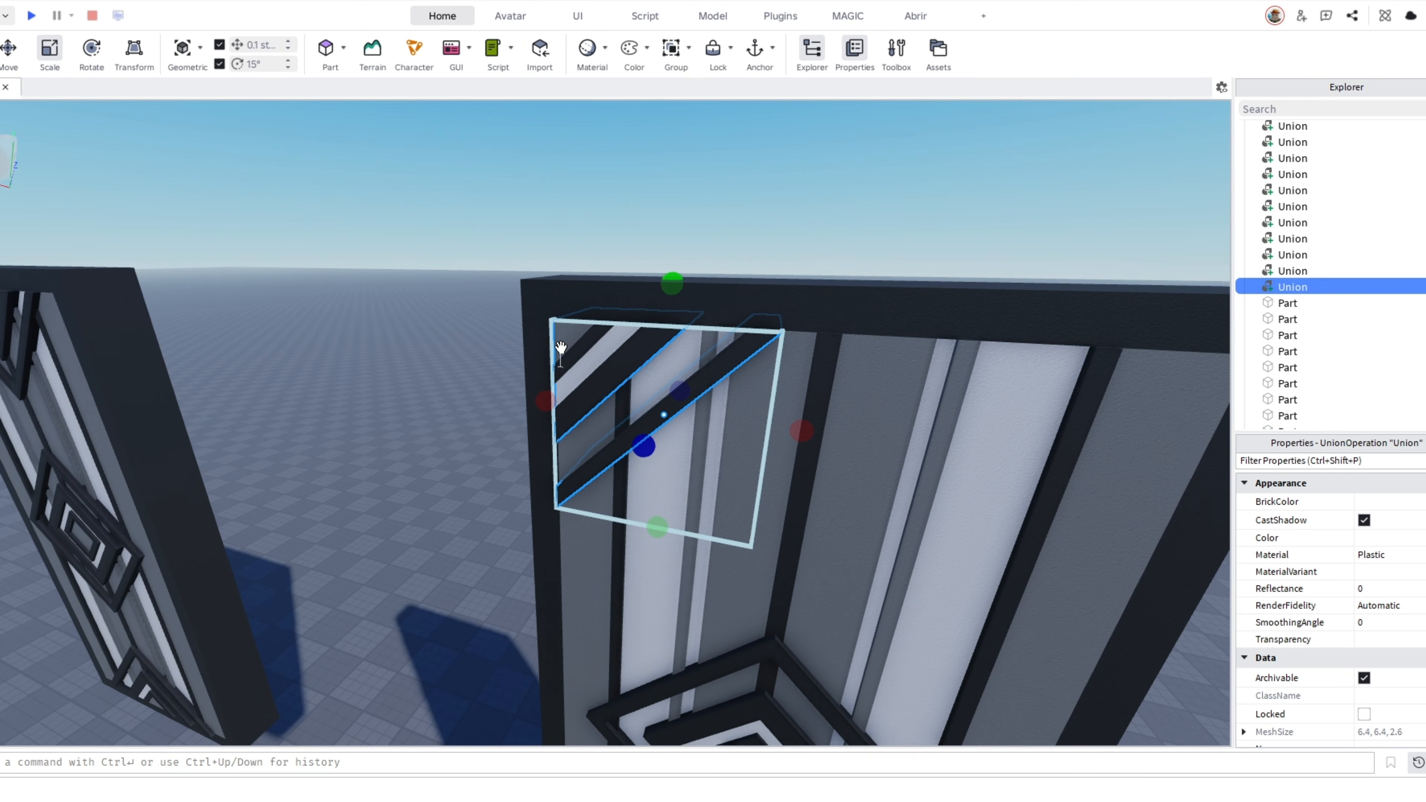
Place a mirrored copy of the trimmed corner emblem in the second door's upper-right corner, moving it about 6.1 studs
{"action": "key", "text": "s"}
{"action": "right_click_drag", "start_coordinate": [561, 348], "coordinate": [612, 405]}
{"action": "key", "text": "ctrl+2"}
{"action": "left_click_drag", "start_coordinate": [387, 418], "coordinate": [622, 436]}
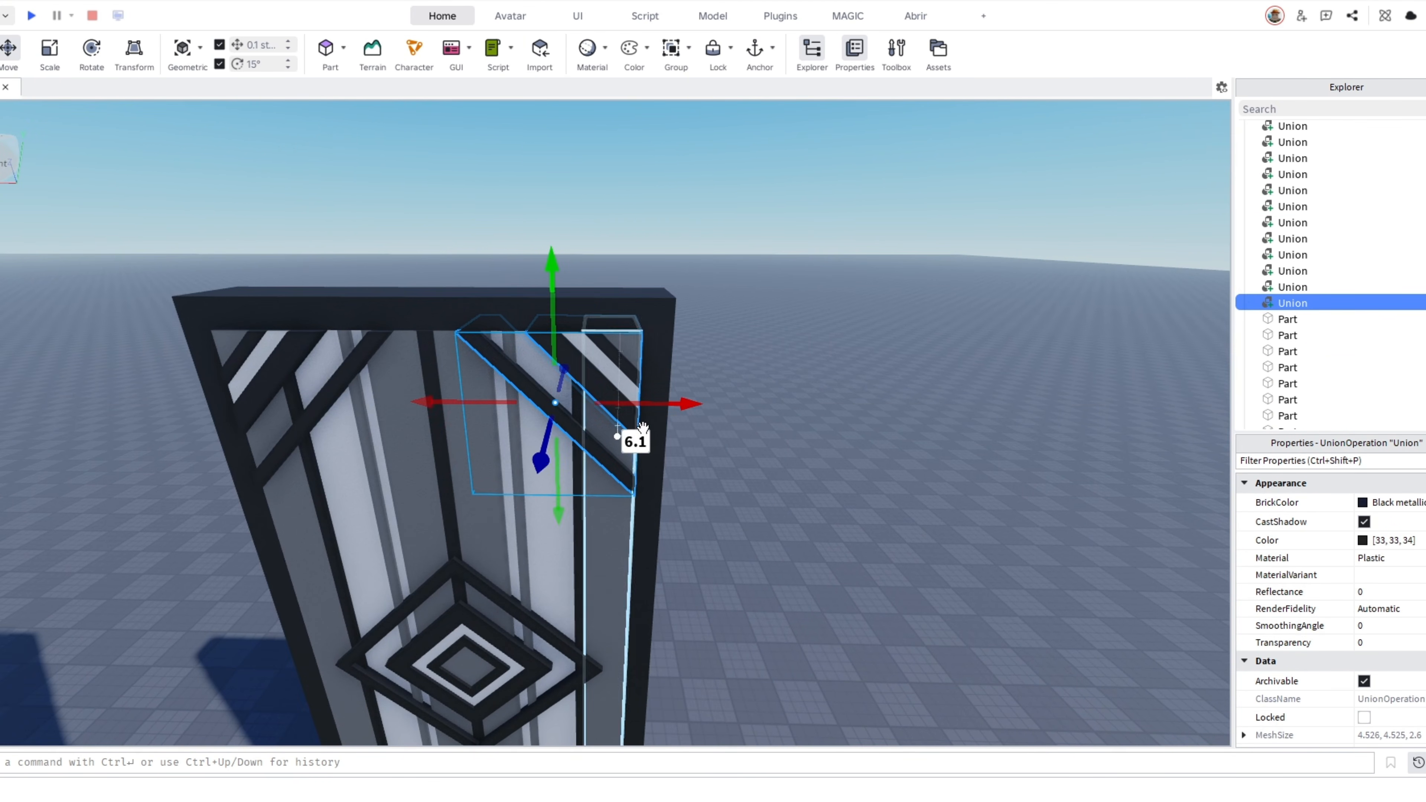
{"action": "key", "text": "s"}
{"action": "left_click", "coordinate": [849, 377]}
{"action": "right_click_drag", "start_coordinate": [850, 393], "coordinate": [836, 374]}
Delete the second door's bottom-centre emblem and place flipped copies of both upper corner pieces about 17.9 studs lower in the bottom corners
{"action": "left_click", "coordinate": [649, 593]}
{"action": "key", "text": "Delete"}
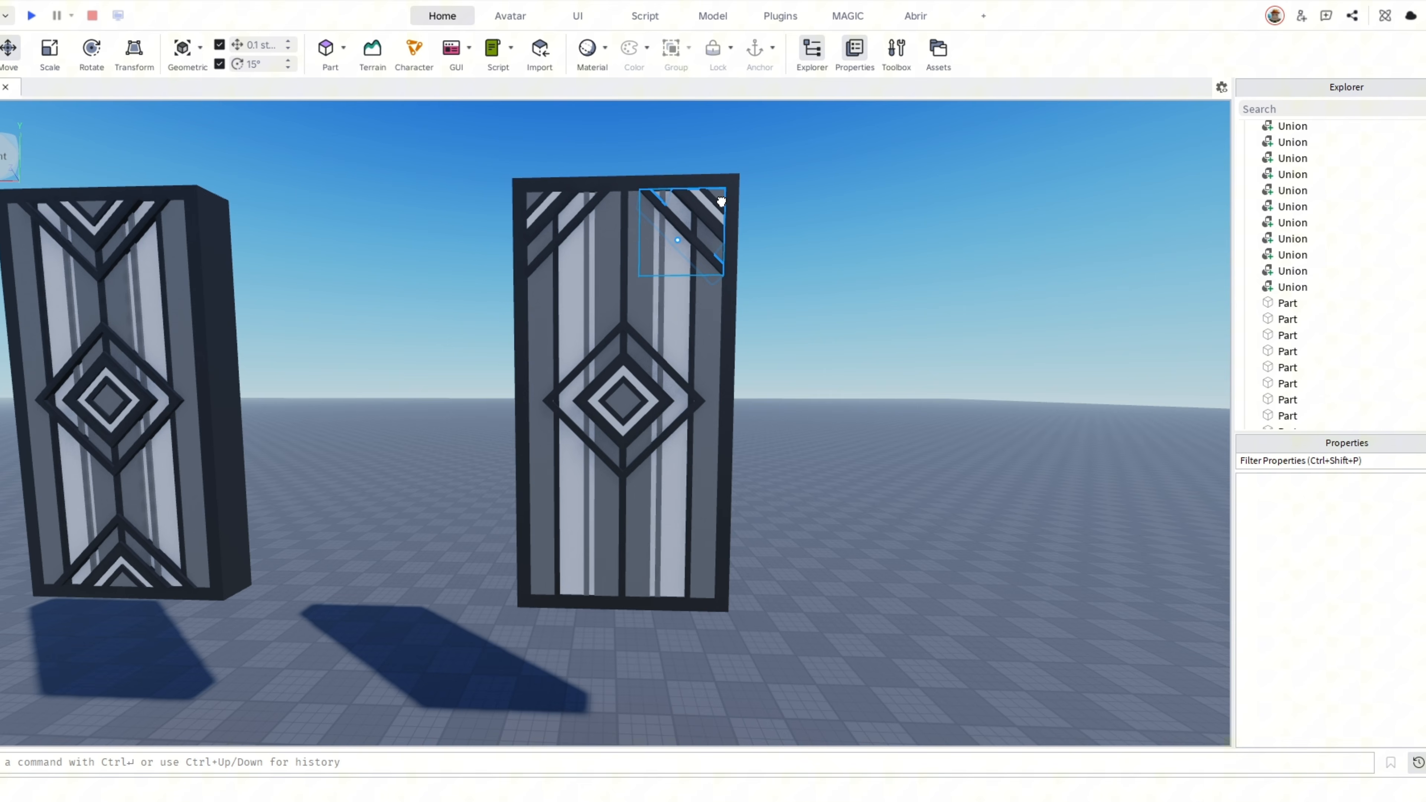
{"action": "left_click", "coordinate": [720, 202]}
{"action": "left_click", "coordinate": [550, 205], "text": "shift"}
{"action": "key", "text": "ctrl+d"}
{"action": "key", "text": "ctrl+t"}
{"action": "key", "text": "ctrl+t"}
{"action": "key", "text": "q"}
{"action": "key", "text": "w"}
{"action": "left_click_drag", "start_coordinate": [624, 375], "coordinate": [632, 498]}
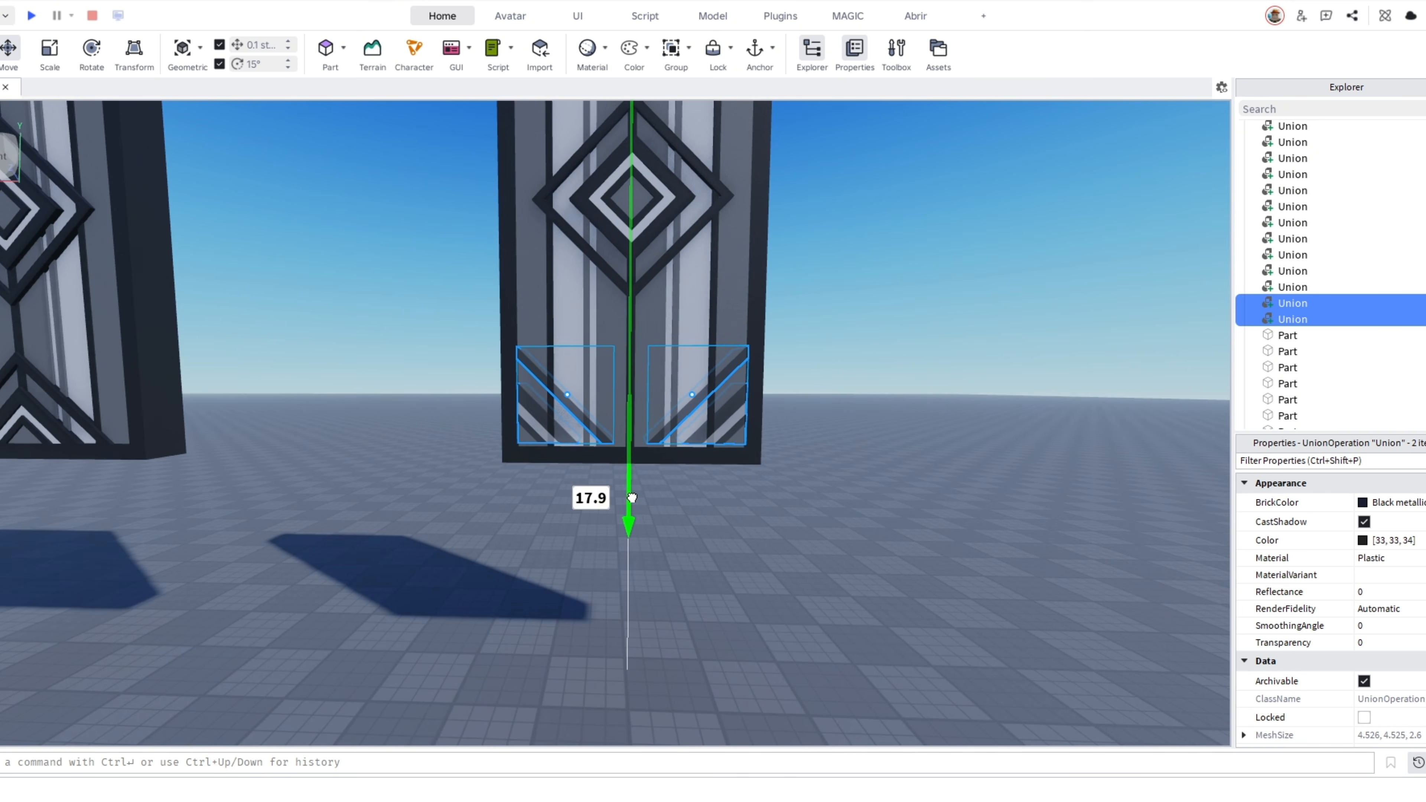
{"action": "left_click", "coordinate": [735, 536]}
{"action": "key", "text": "s"}
{"action": "key", "text": "e"}
Select the entire corner-patterned door and move it closer beside the first door
{"action": "left_click_drag", "start_coordinate": [854, 272], "coordinate": [659, 590]}
{"action": "key", "text": "a"}
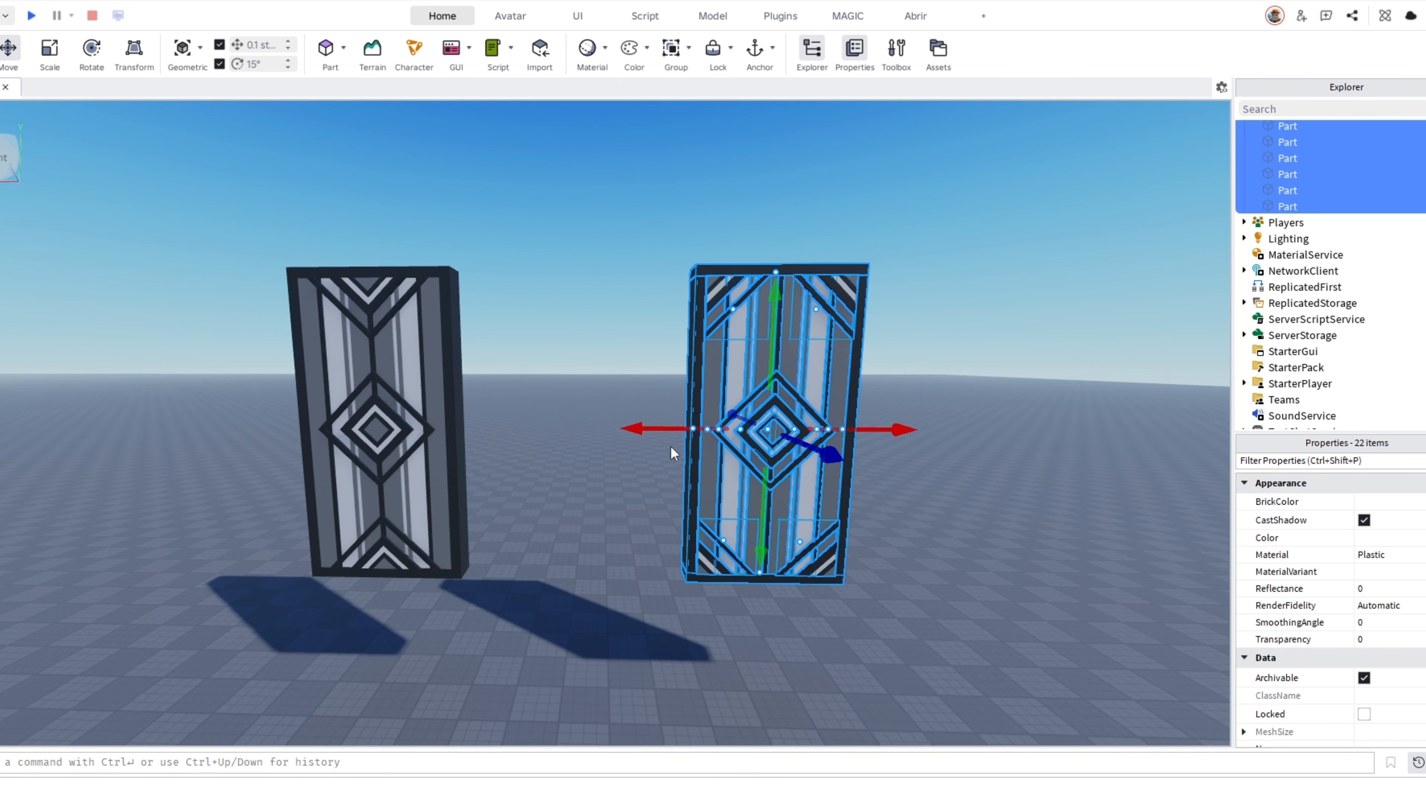
{"action": "left_click_drag", "start_coordinate": [666, 430], "coordinate": [573, 430]}
{"action": "left_click", "coordinate": [584, 566]}
{"action": "right_click_drag", "start_coordinate": [584, 566], "coordinate": [584, 539]}
{"action": "key", "text": "w"}
{"action": "key", "text": "a"}
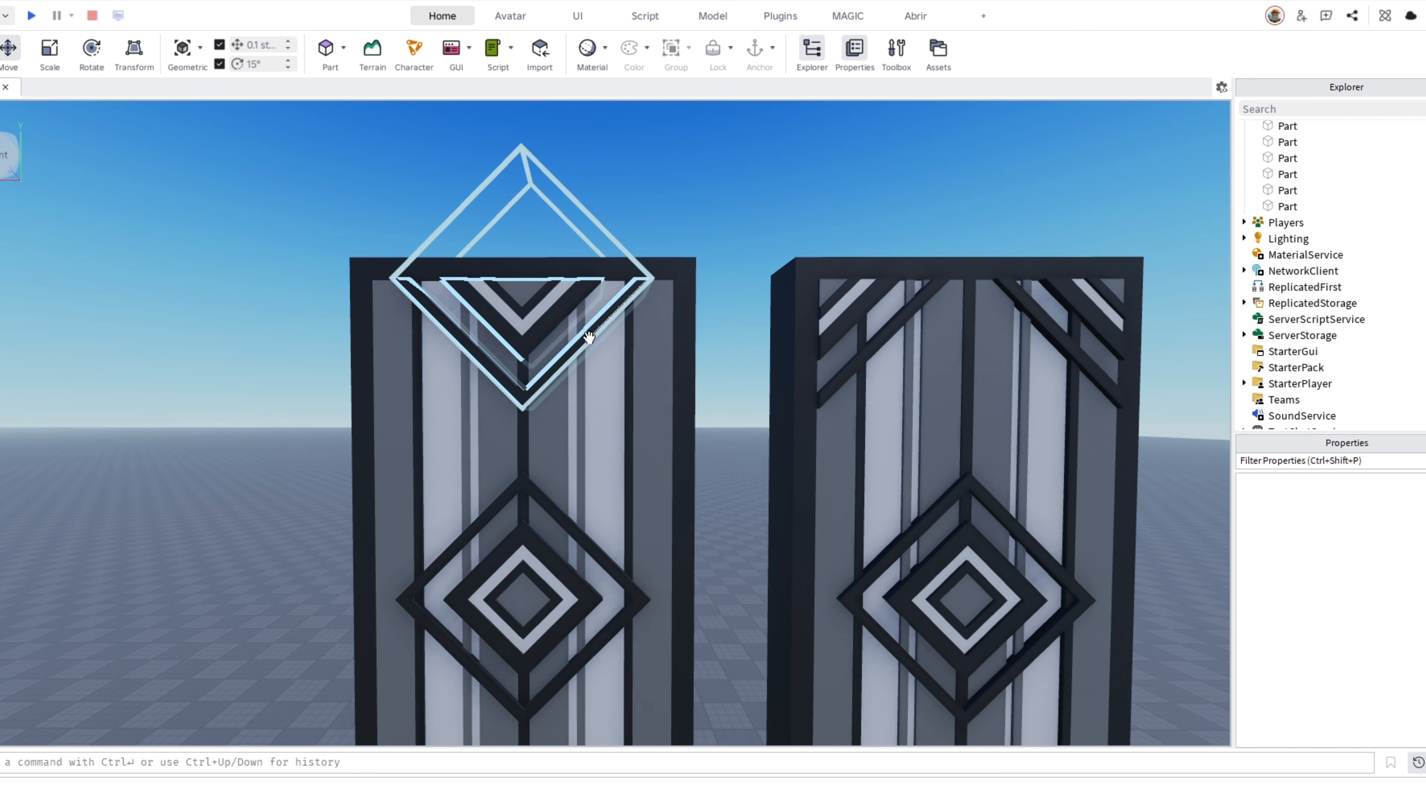
Duplicate the first door's thin outer diamond ring and move the copy toward the second door and about 1.6 studs up
{"action": "left_click", "coordinate": [572, 206]}
{"action": "key", "text": "q"}
{"action": "left_click", "coordinate": [578, 373]}
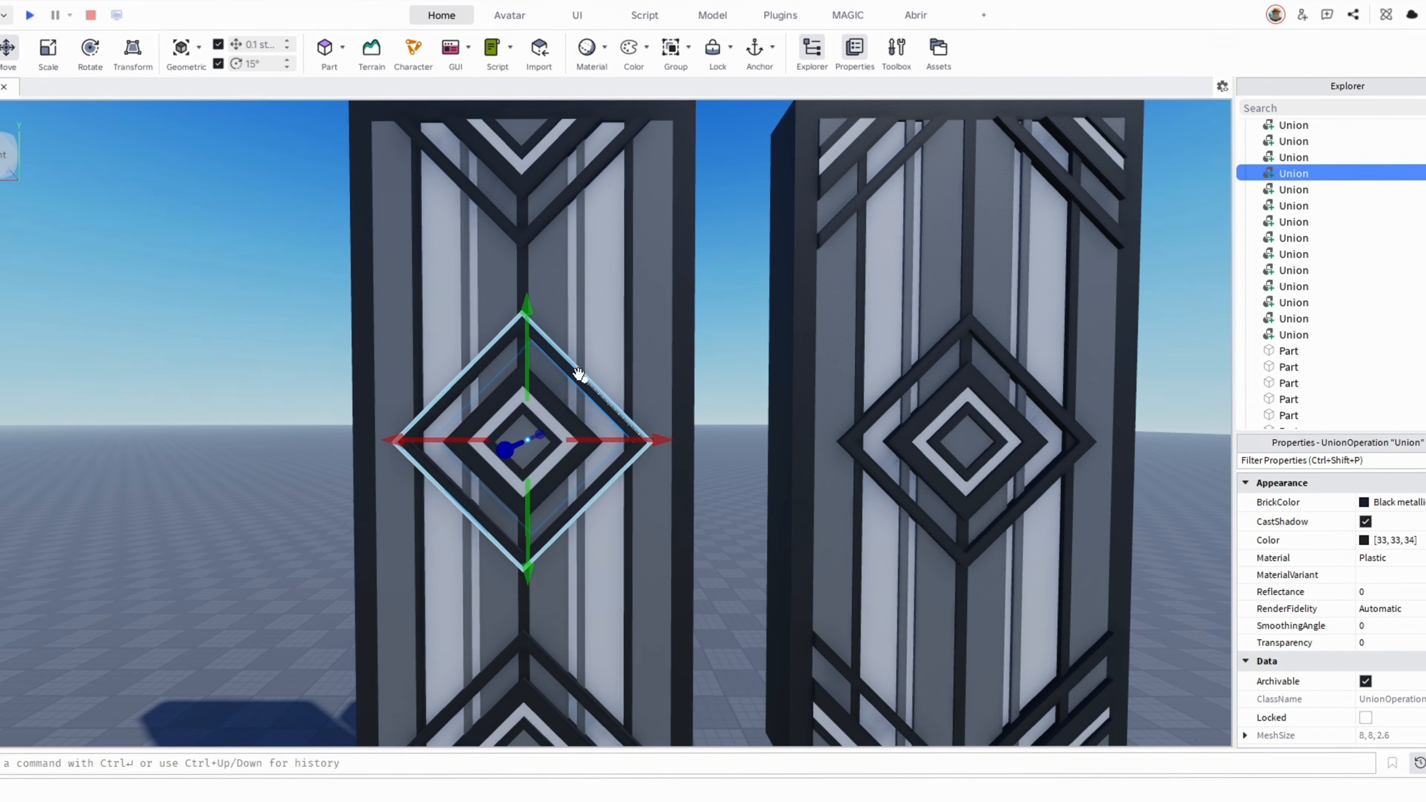
{"action": "key", "text": "ctrl+d"}
{"action": "left_click_drag", "start_coordinate": [631, 441], "coordinate": [763, 480]}
{"action": "left_click_drag", "start_coordinate": [668, 494], "coordinate": [668, 443]}
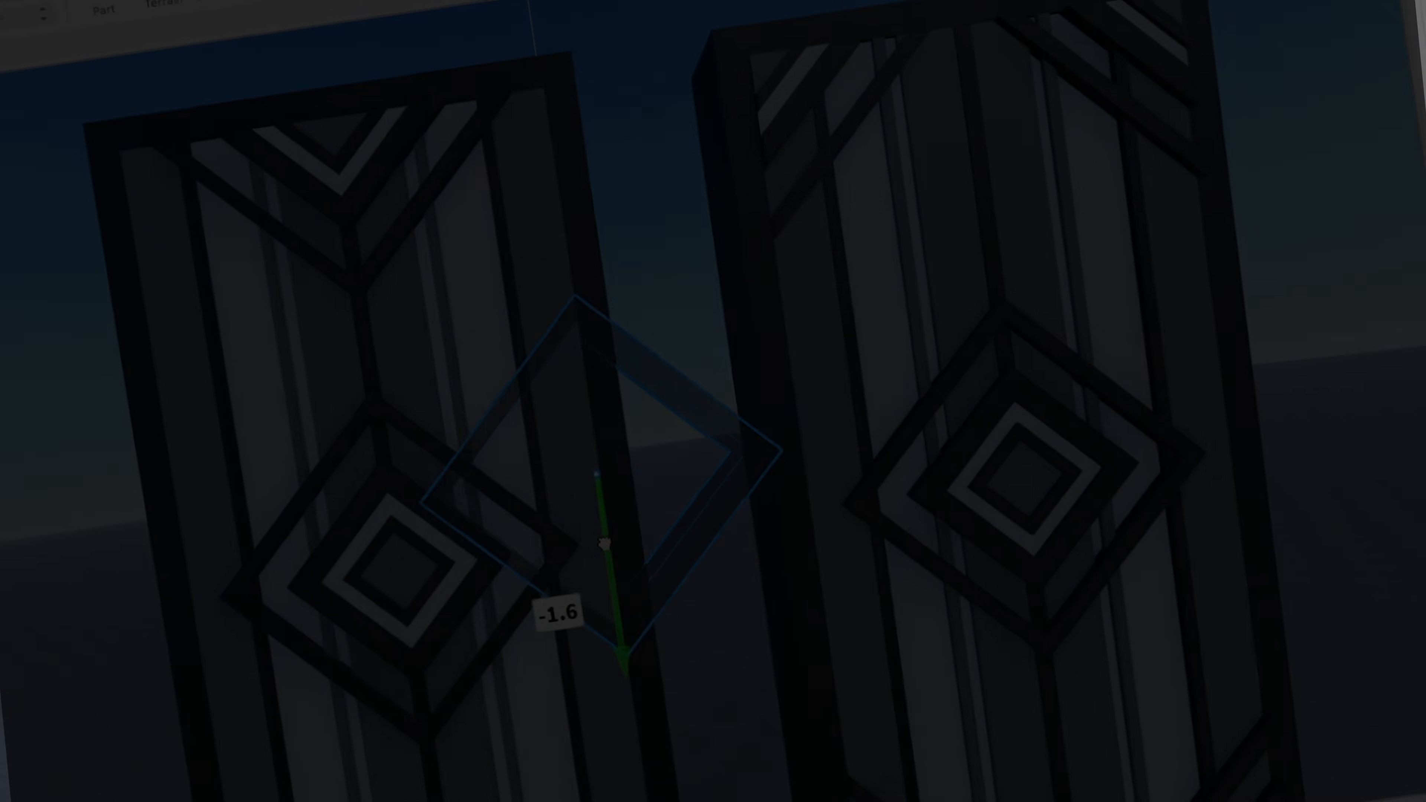